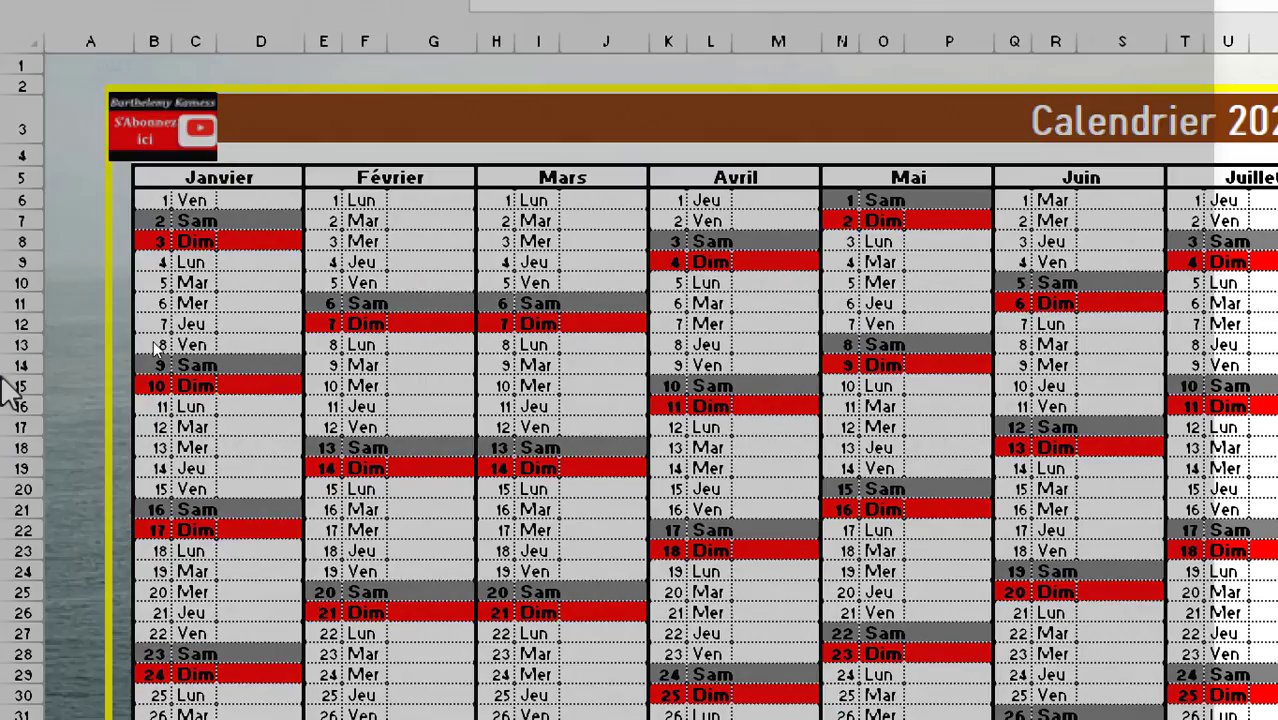
key("super")
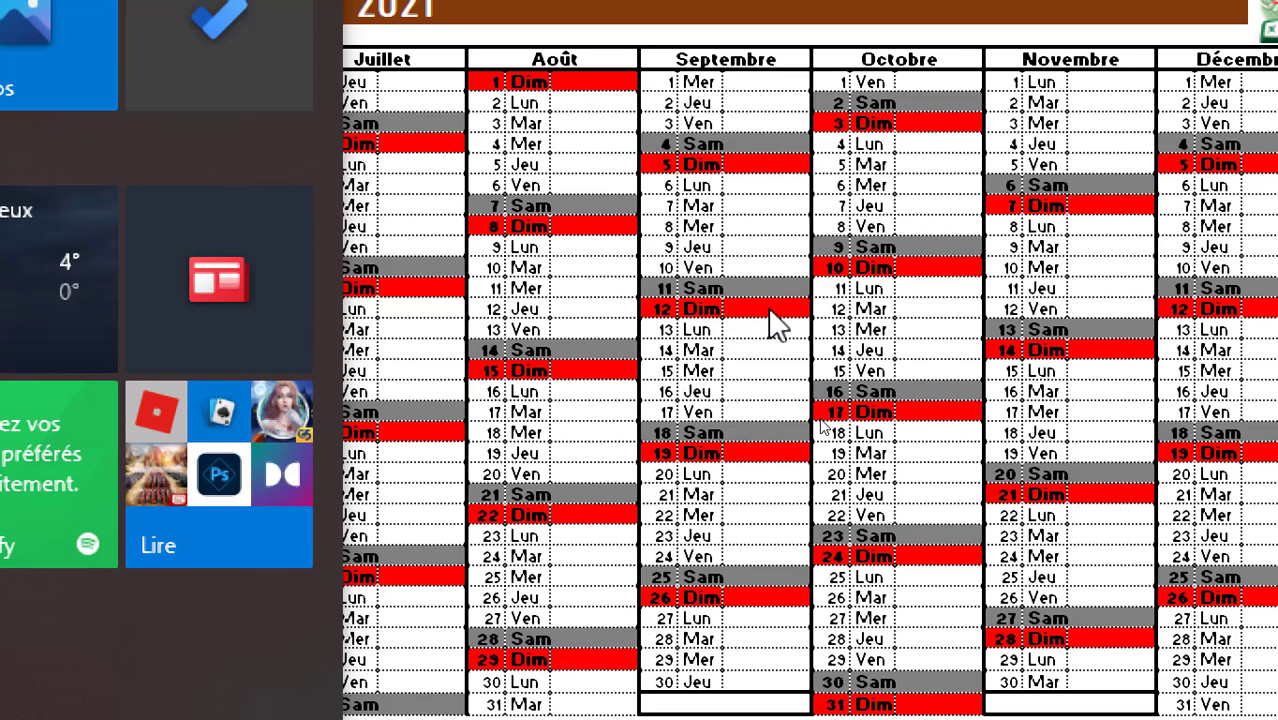
key("super")
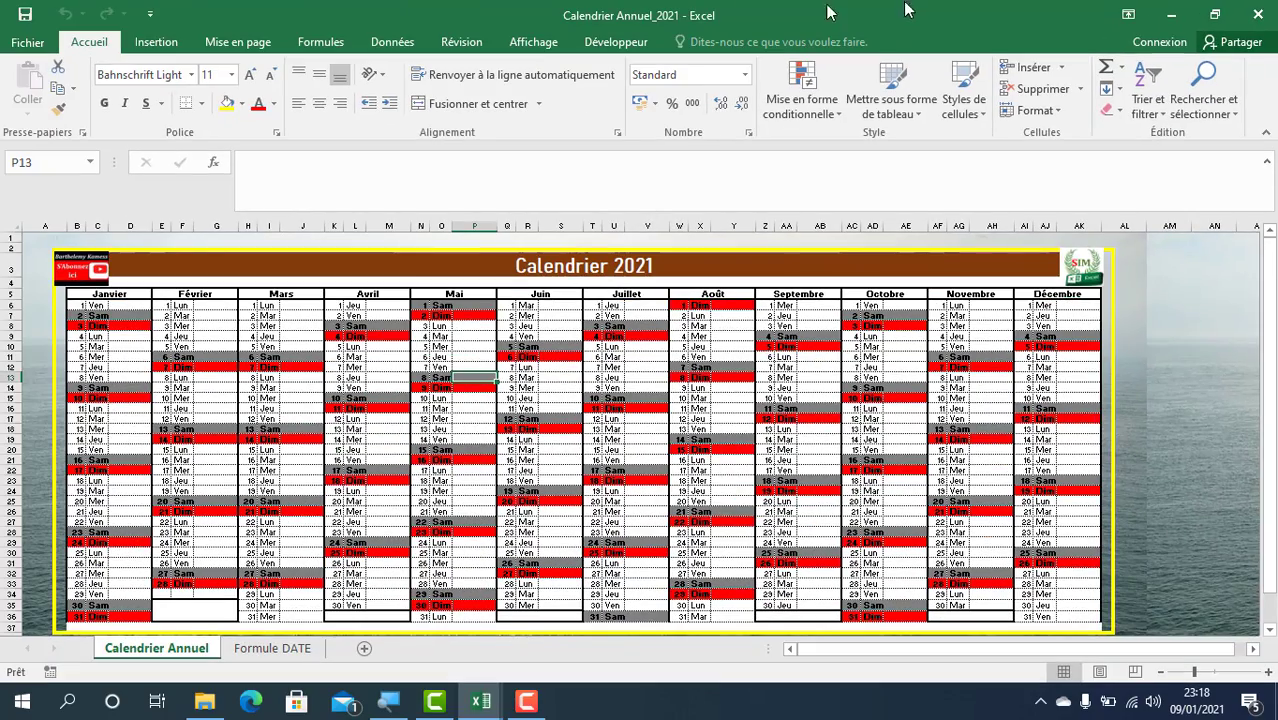
double_click(716, 22)
key("super+Left")
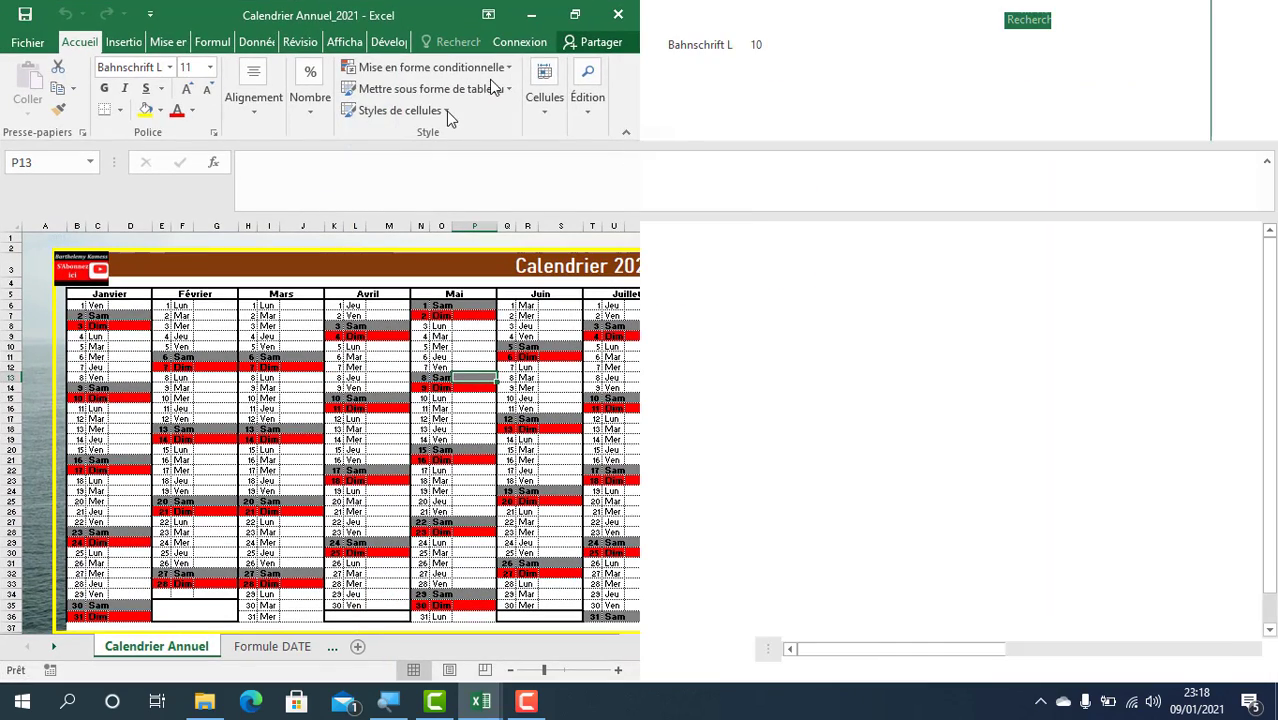
key("super+Up")
left_click(496, 170)
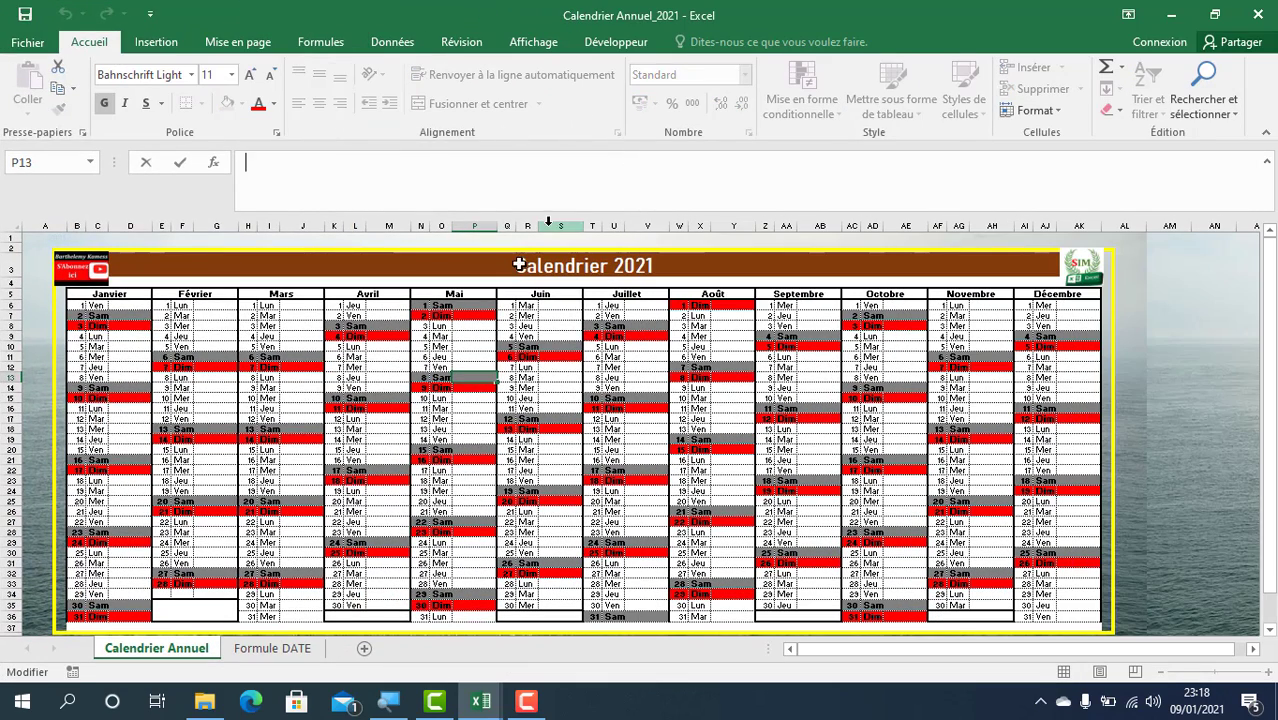
- Switch to the workbook "Calendrier Annuel_avec jours fériés_2021" and open the Jours fériés_Chretien_Marocco sheet
key("alt+Tab")
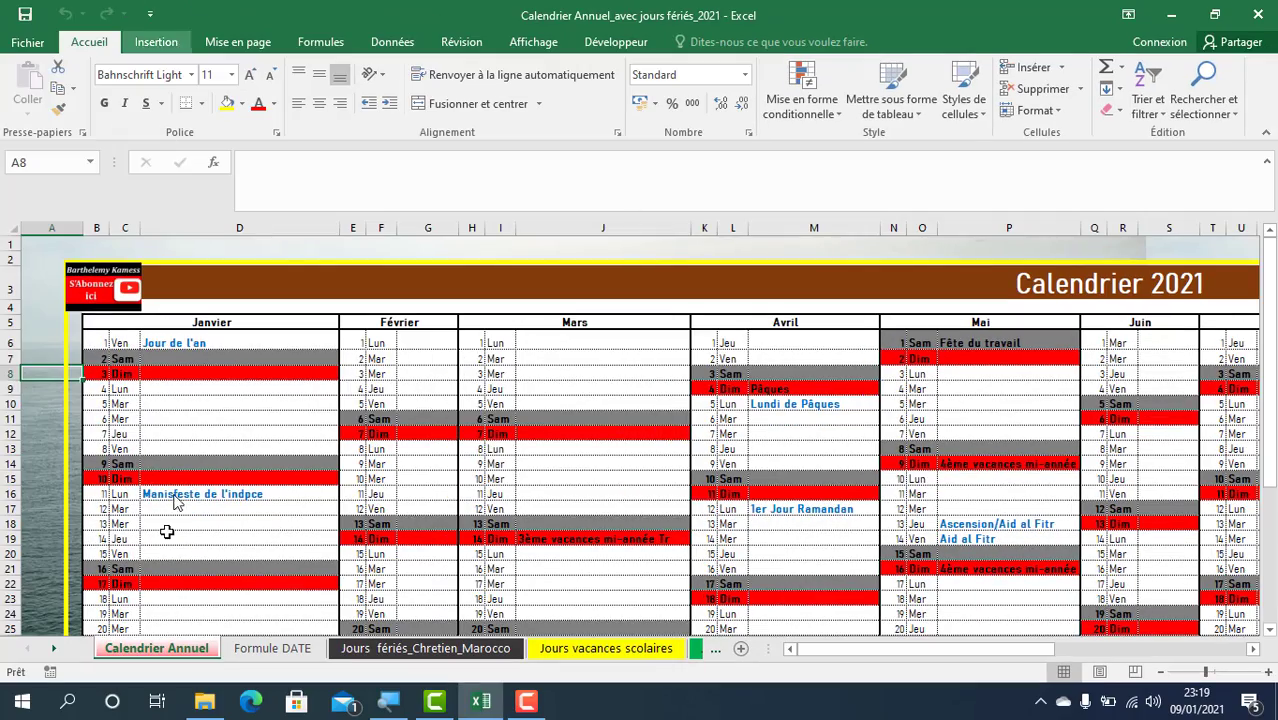
left_click(370, 650)
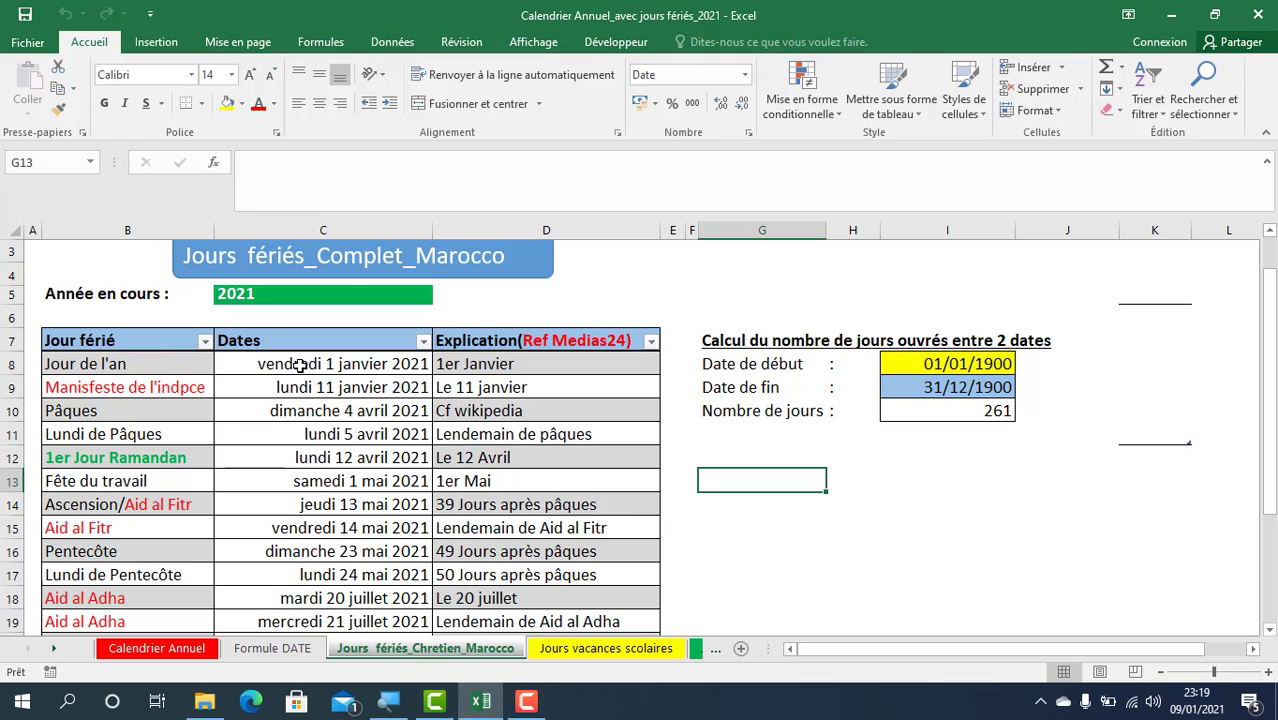
- Set the current year of the Moroccan public holidays table to 2020 and review the recalculated dates
left_click(338, 294)
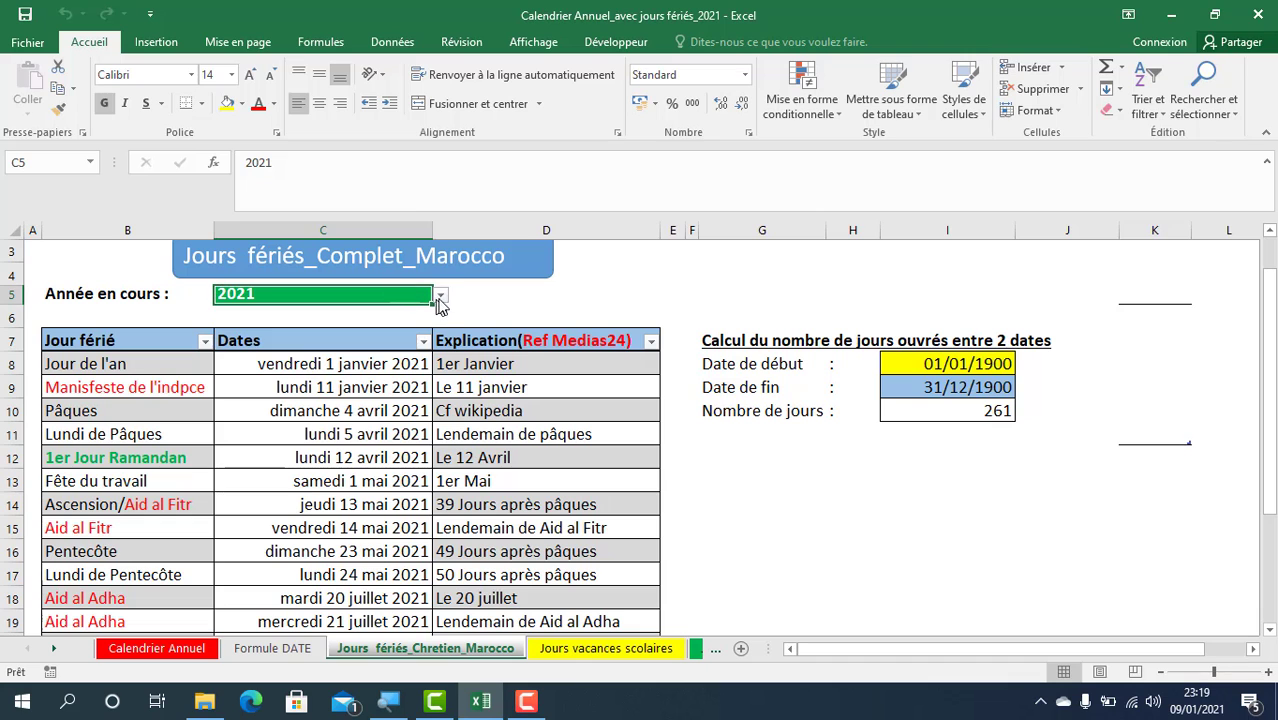
left_click(441, 297)
left_click(300, 359)
scroll(318, 470, "down", 5)
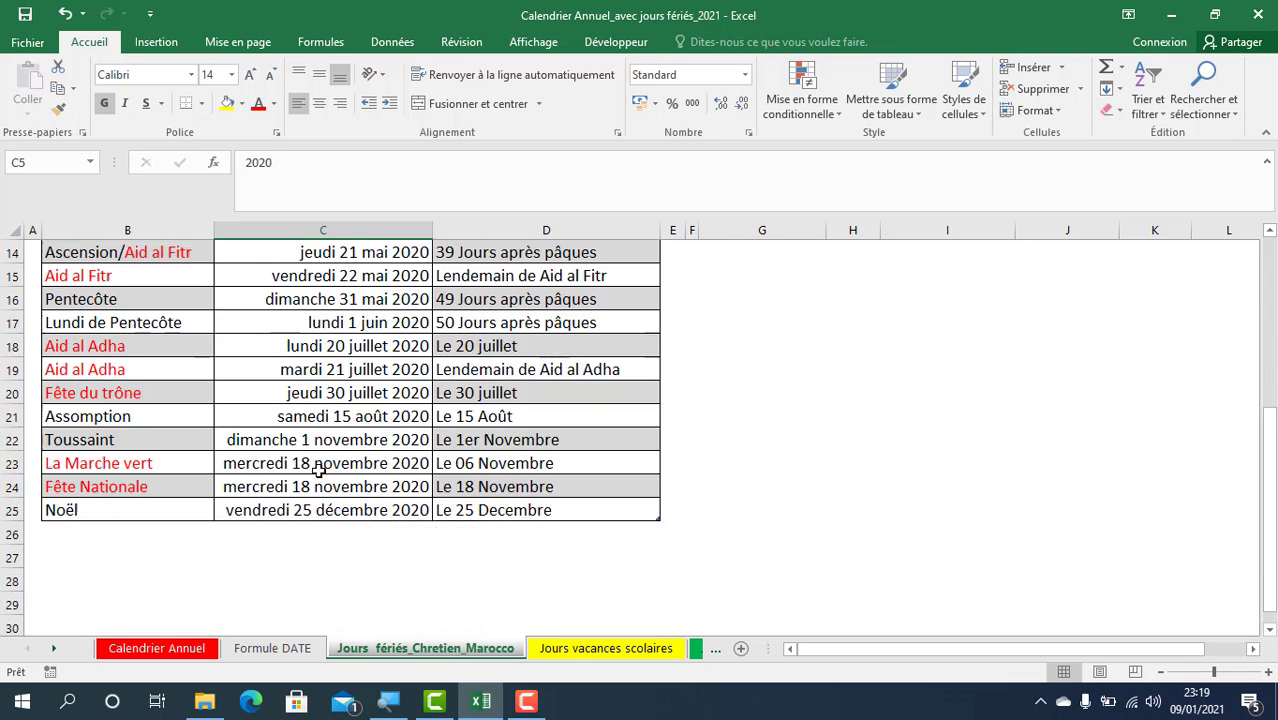
scroll(318, 470, "up", 5)
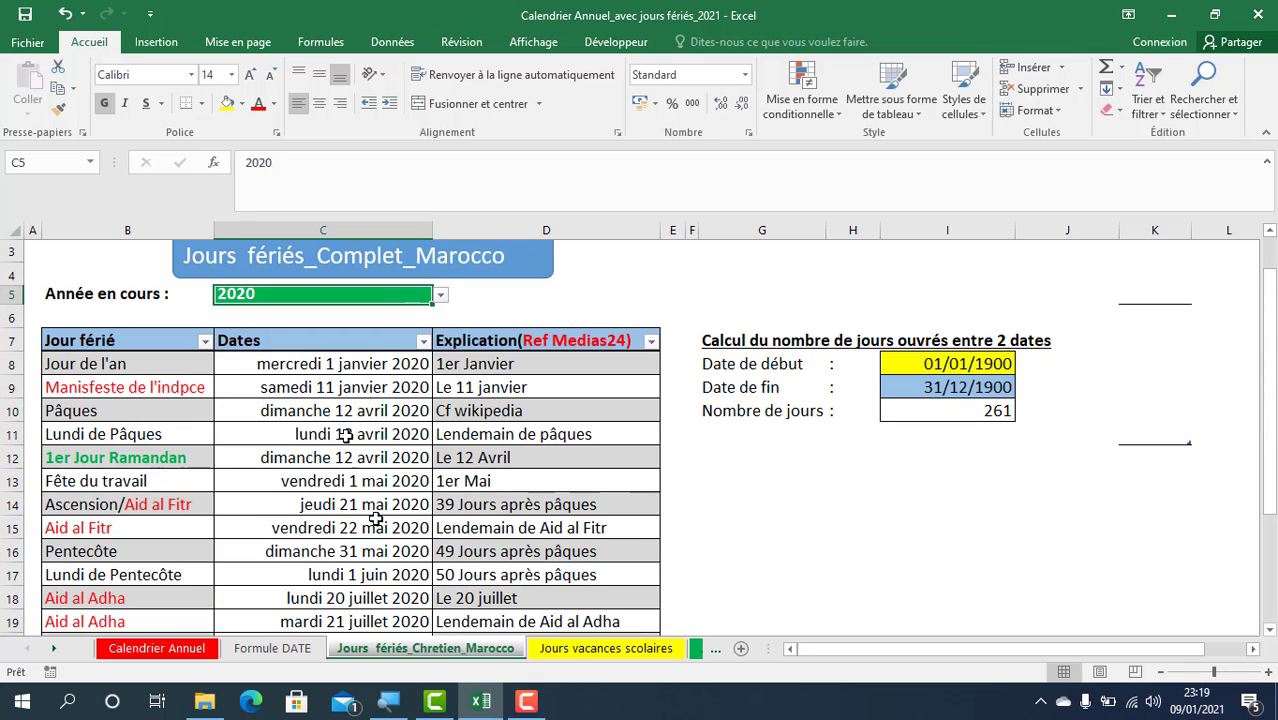
- Set the current year in cell C5 to 2021 and look through the holiday dates in the table
left_click(440, 295)
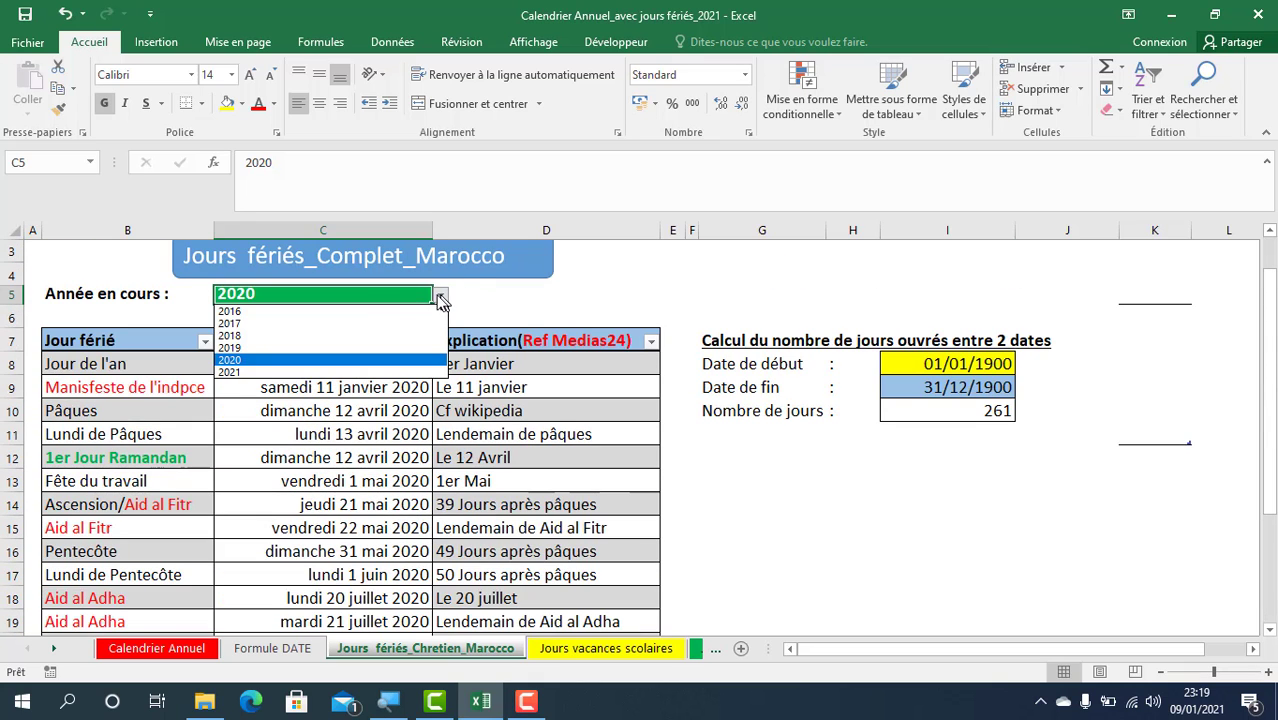
left_click(323, 372)
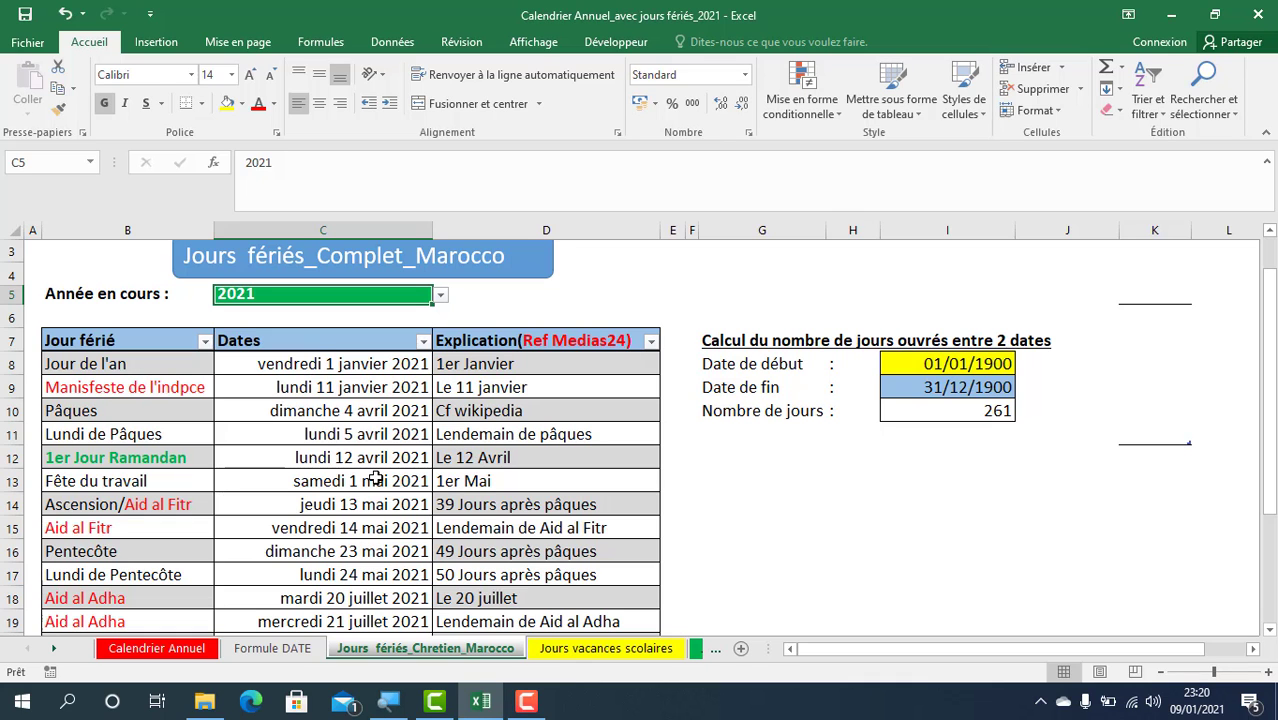
scroll(374, 479, "down", 3)
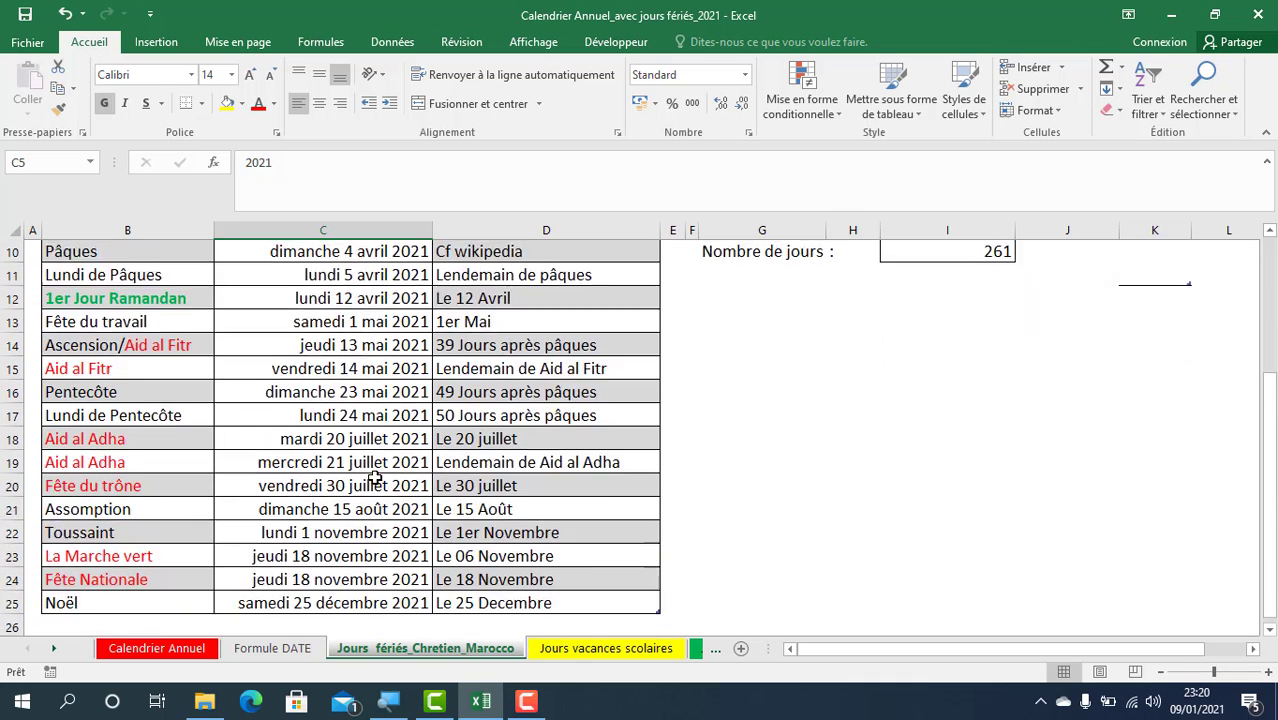
scroll(379, 474, "up", 3)
- Open the Jours vacances scolaires sheet and view its table of school holiday dates
left_click(580, 648)
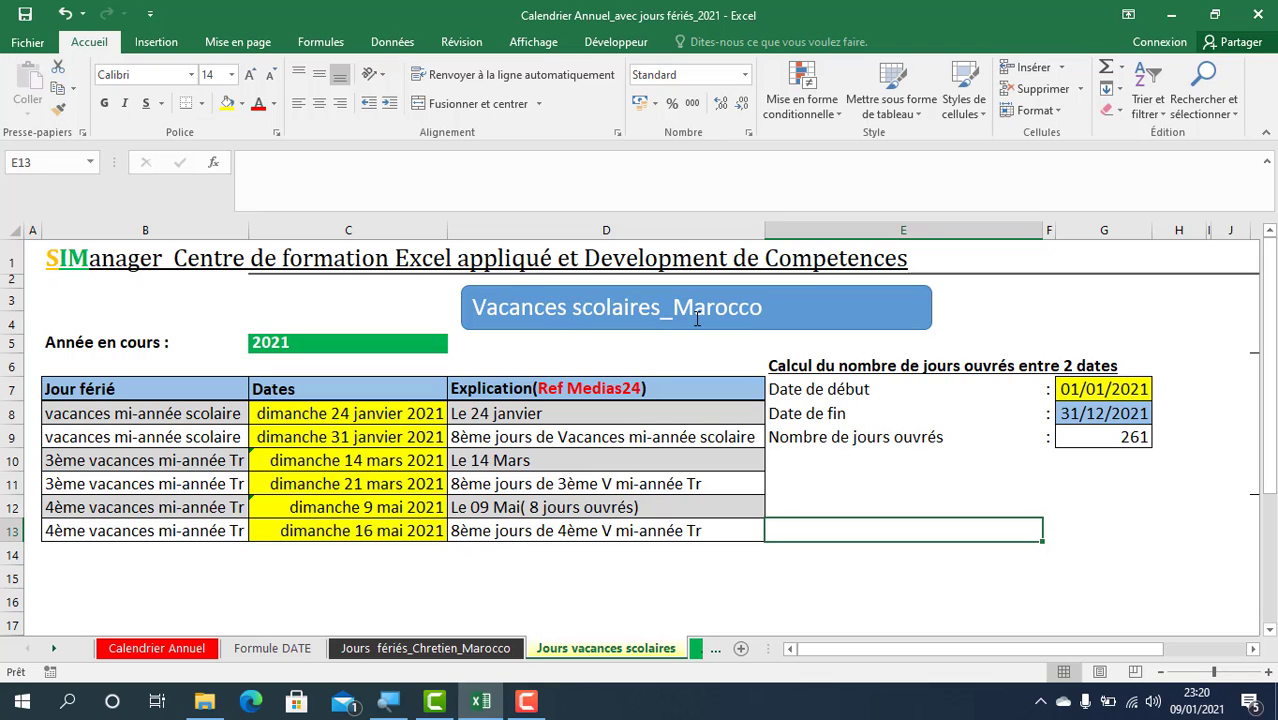
left_click(748, 579)
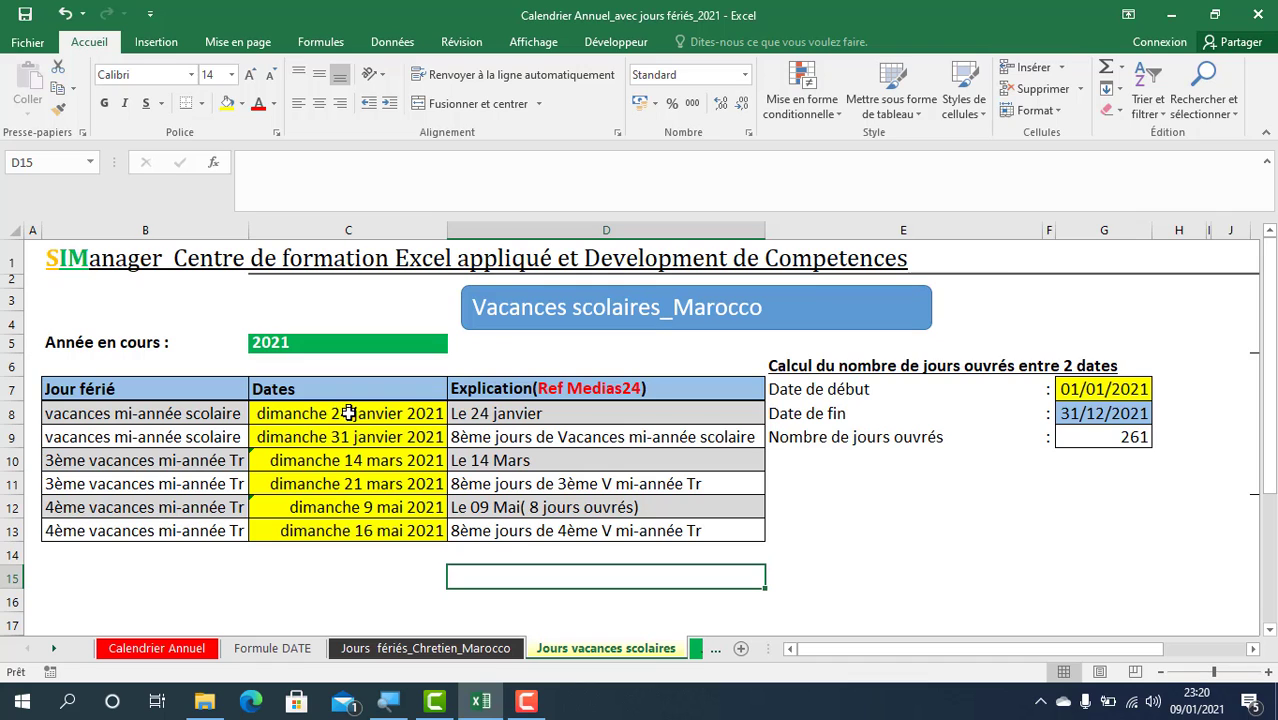
- Examine the full public holidays list on the Jours fériés_Chretien_Marocco sheet, including the Pâques and Lundi de Pâques rows
left_click(383, 651)
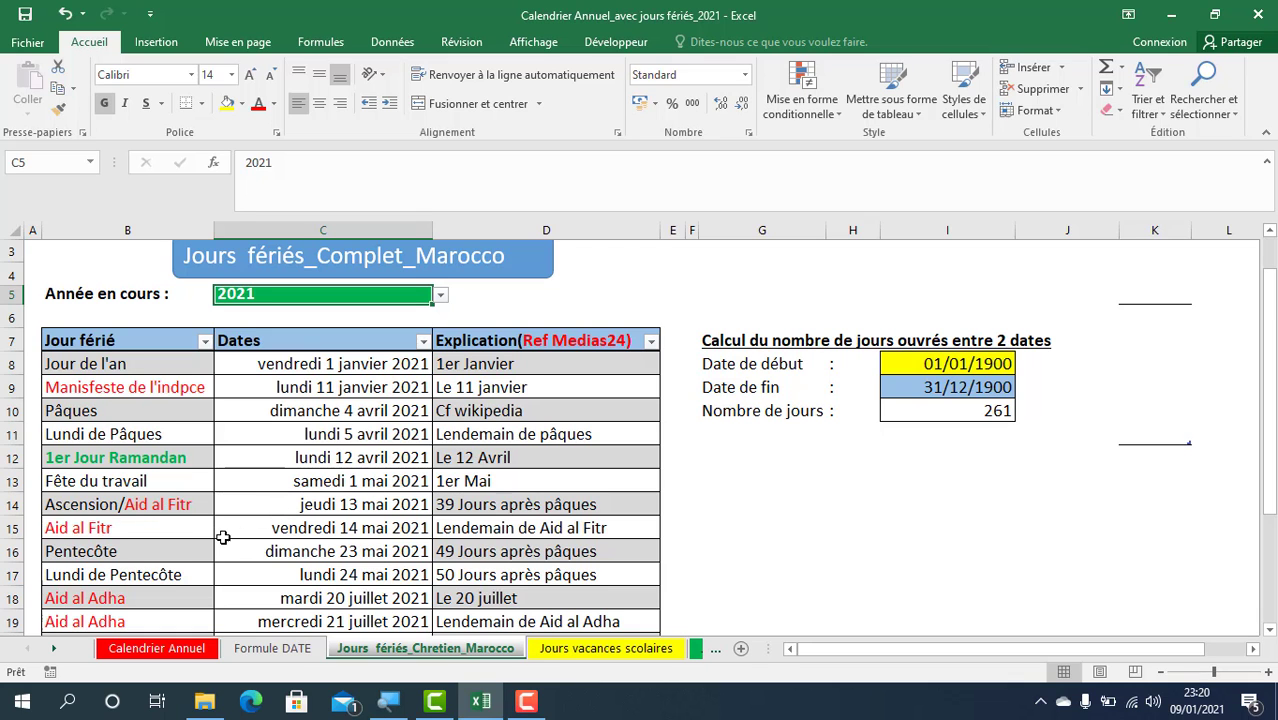
scroll(224, 538, "down", 4)
scroll(224, 538, "up", 5)
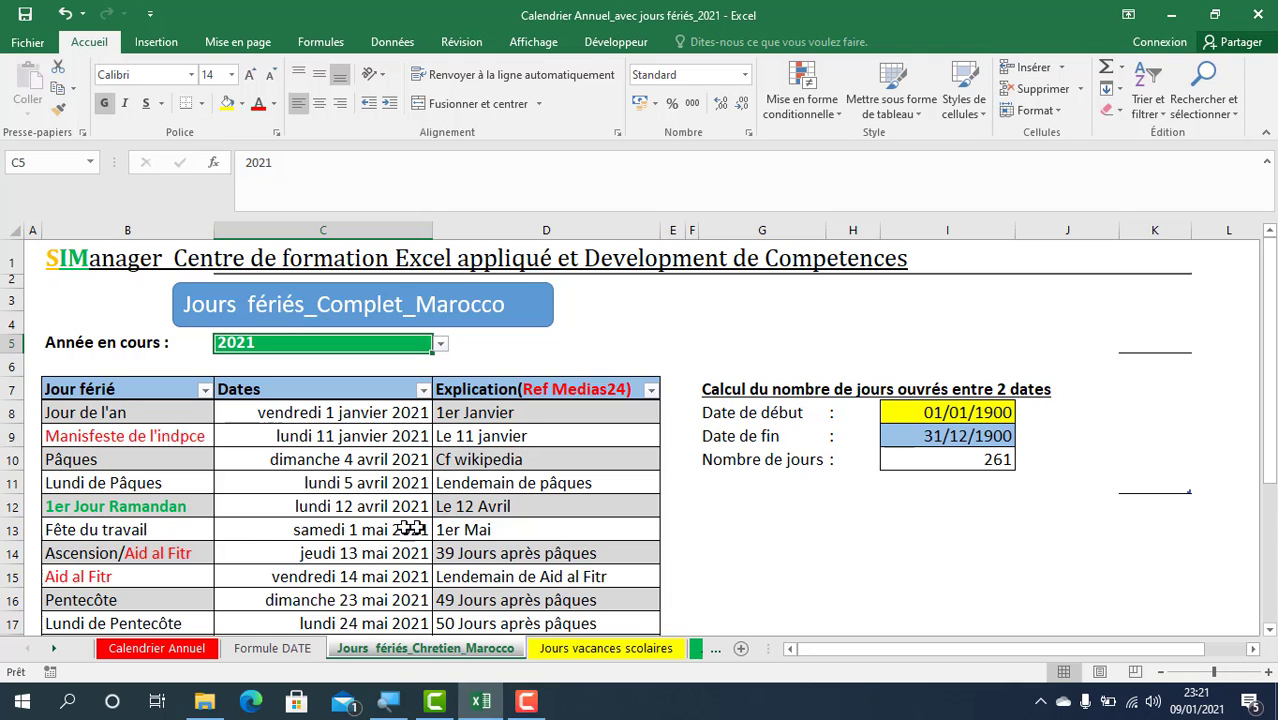
left_click(53, 460)
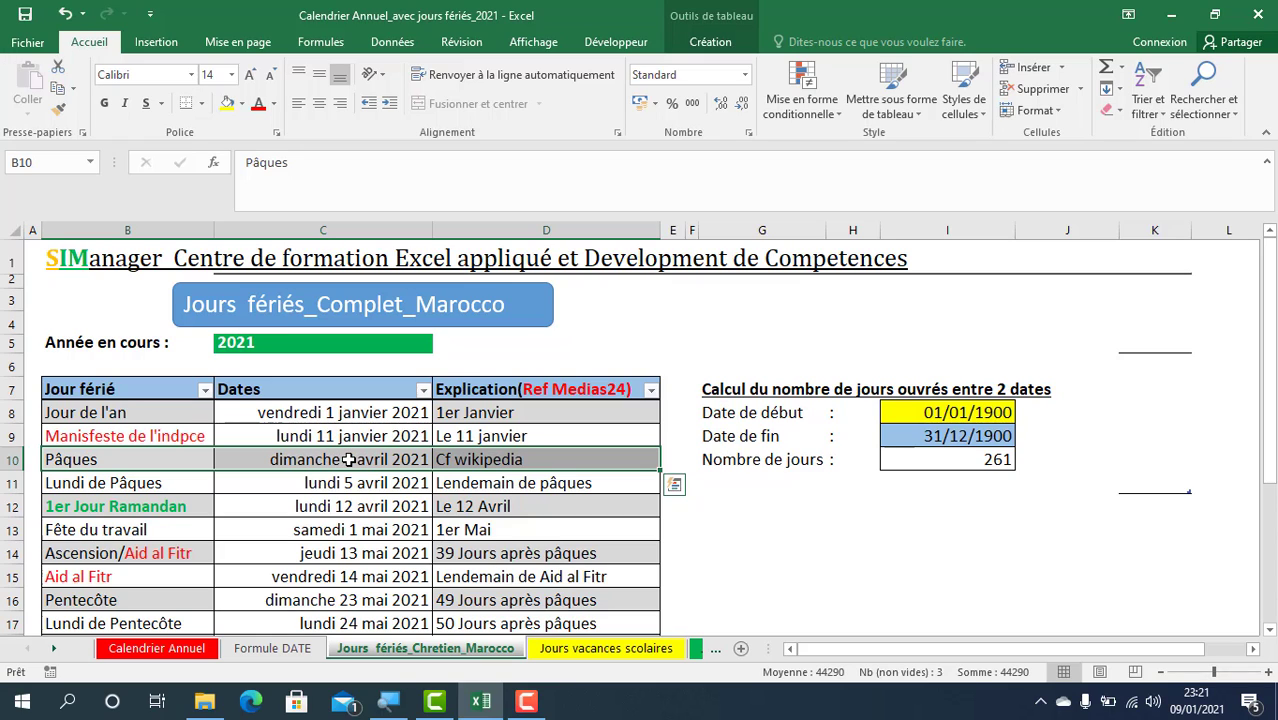
left_click(45, 485)
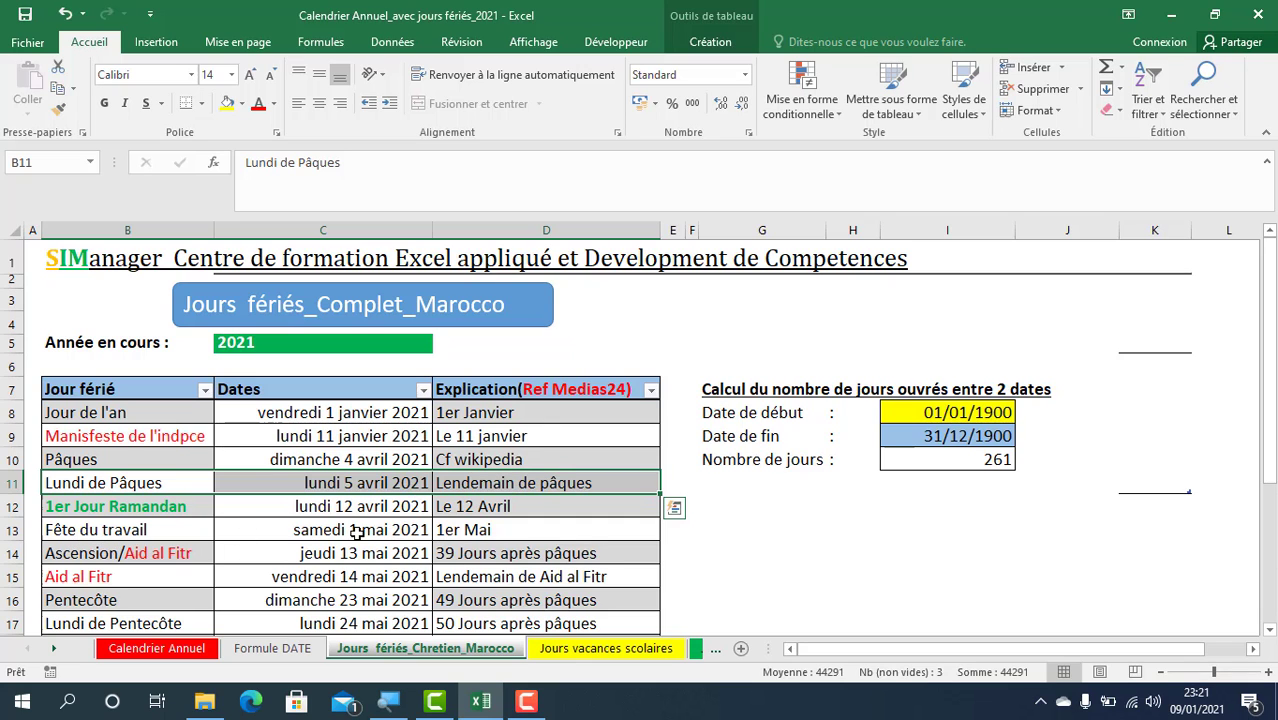
scroll(357, 533, "down", 1)
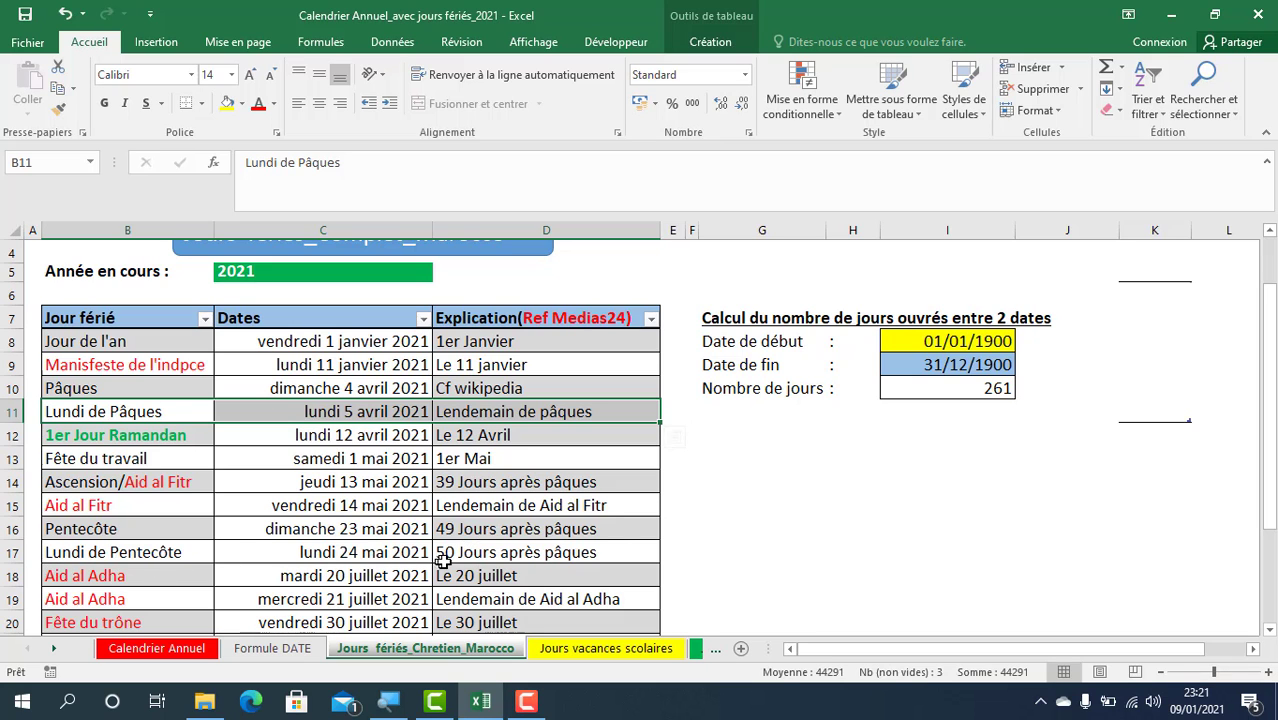
scroll(232, 575, "down", 3)
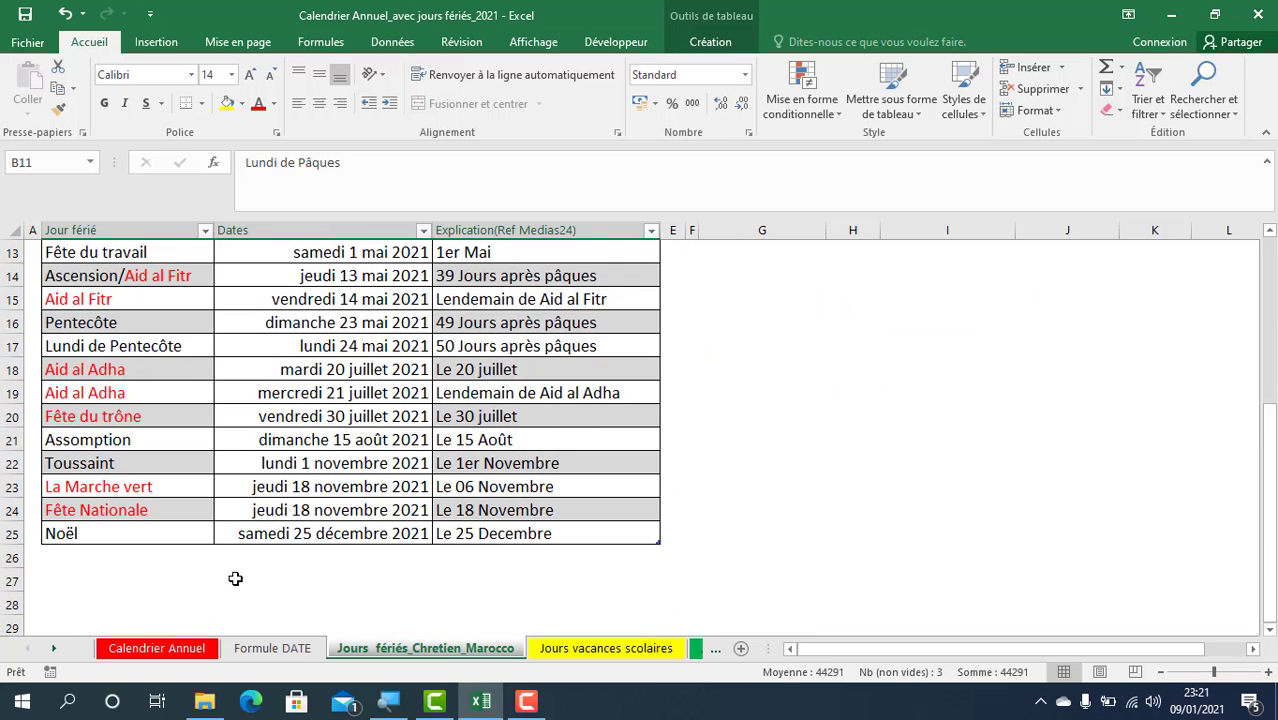
scroll(235, 573, "up", 3)
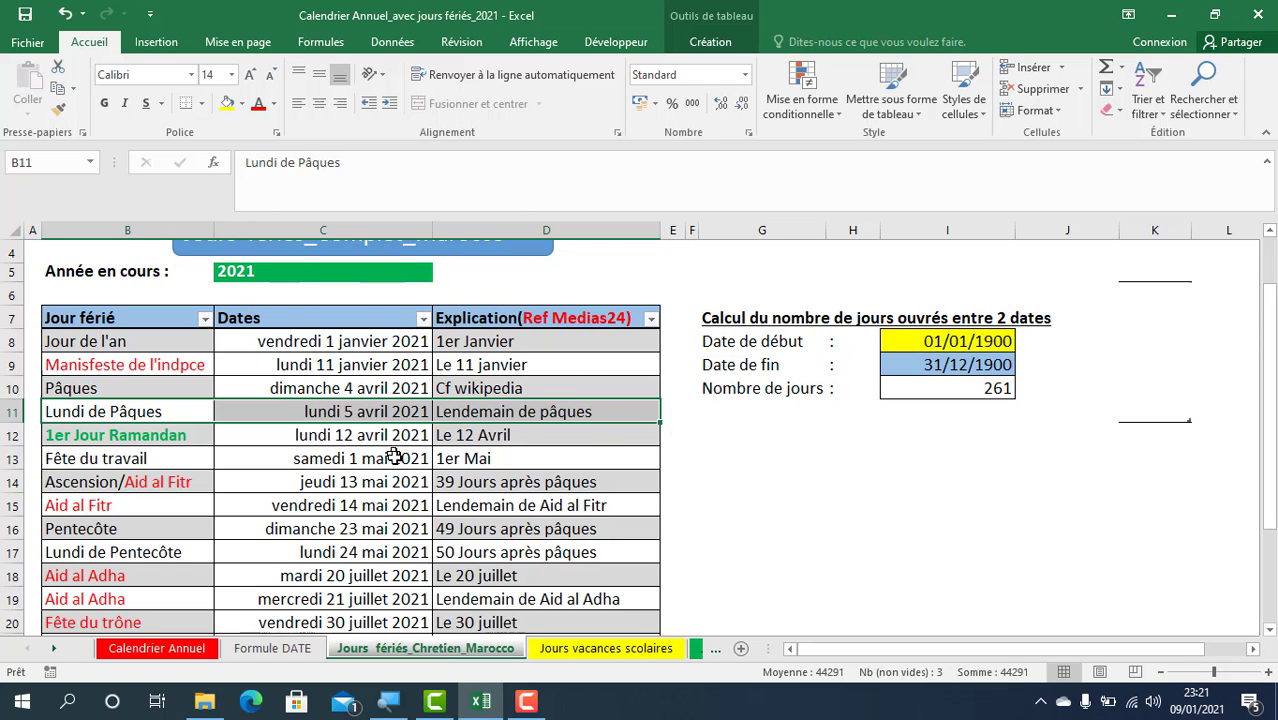
scroll(397, 458, "up", 1)
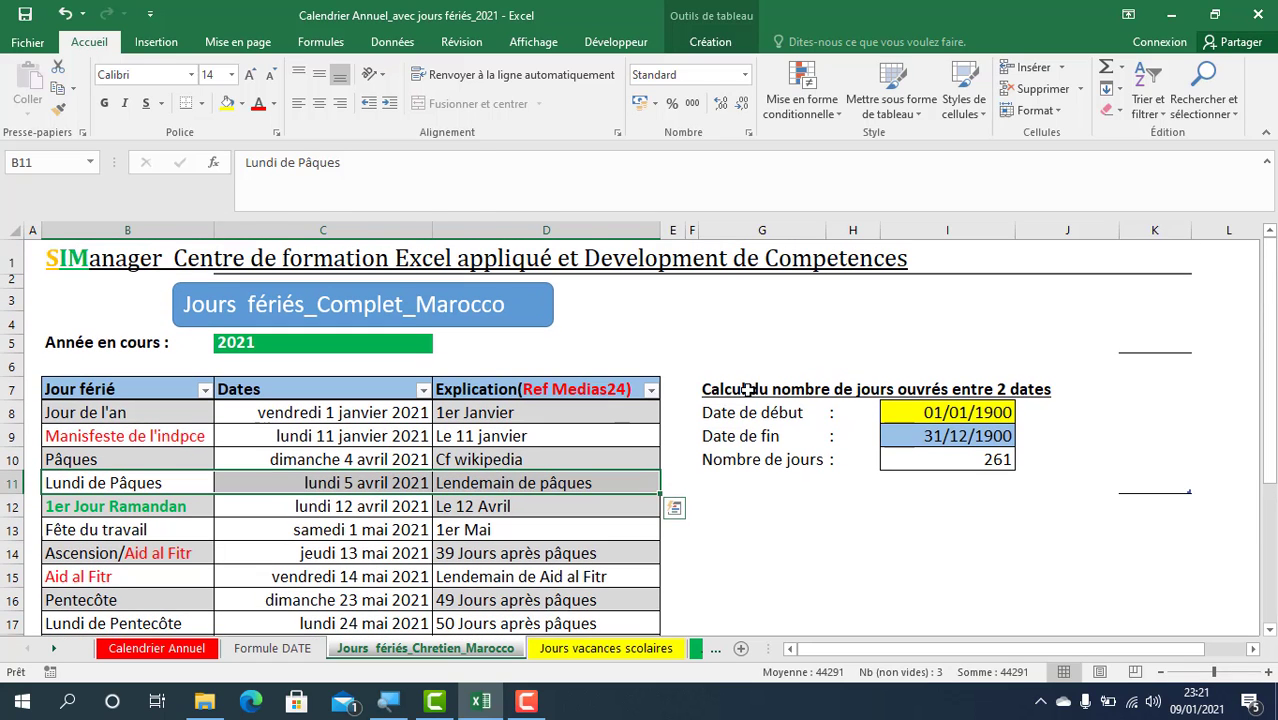
- In the working-days calculation beside the public holidays table, set the start date to 01/01/2021 and the end date to 31/12/2021
left_click(815, 390)
left_click_drag(824, 390, 1022, 388)
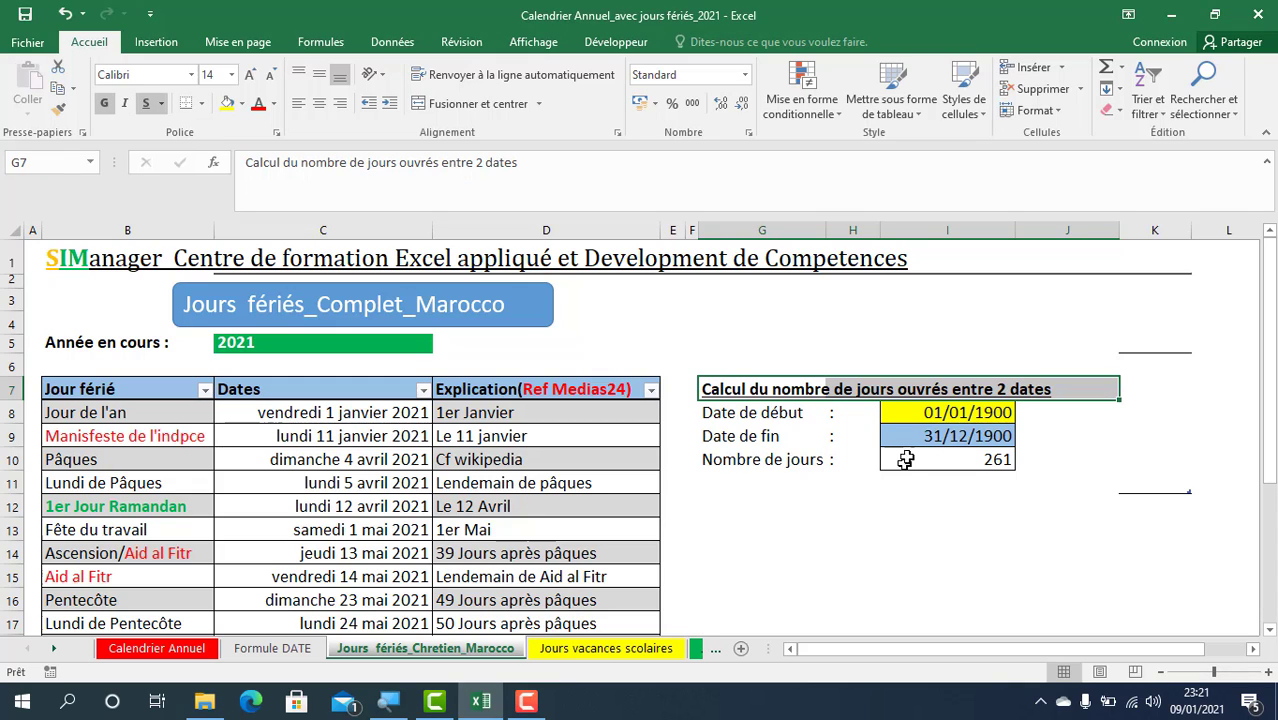
left_click(923, 418)
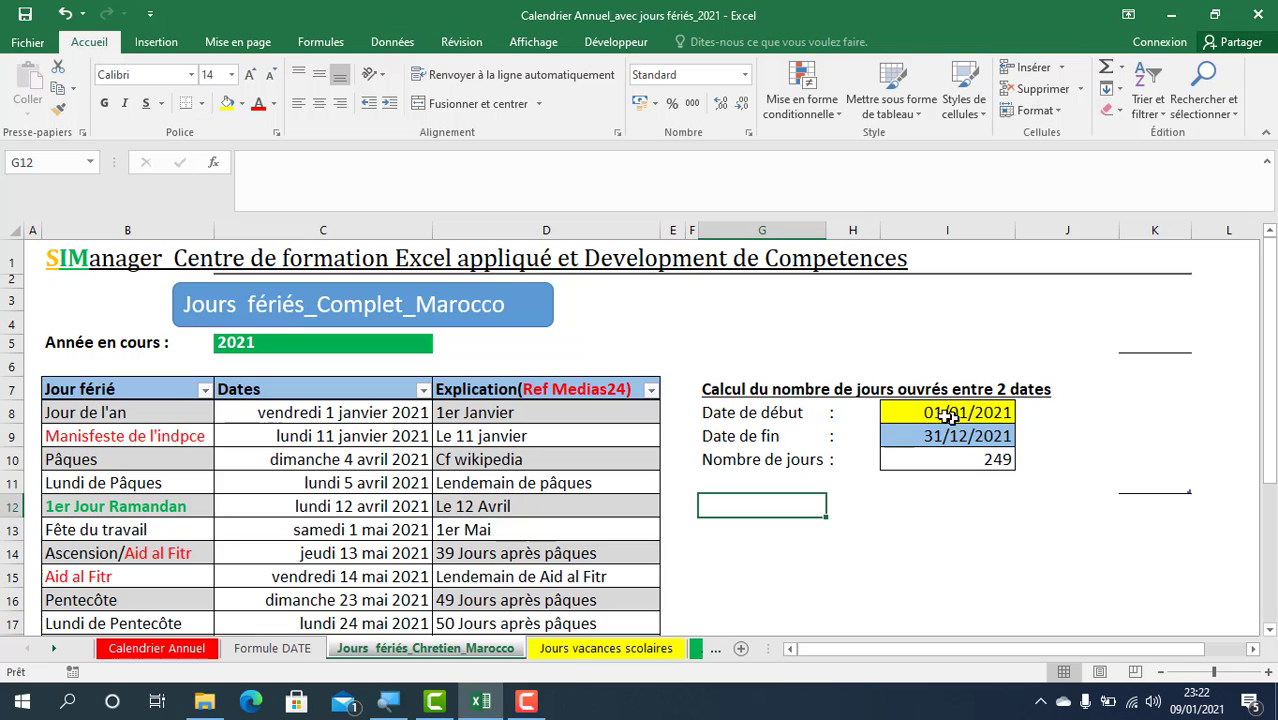
- Inspect the NB.JOURS.OUVRES formula and its arguments in cell I10 without changing it
left_click(937, 460)
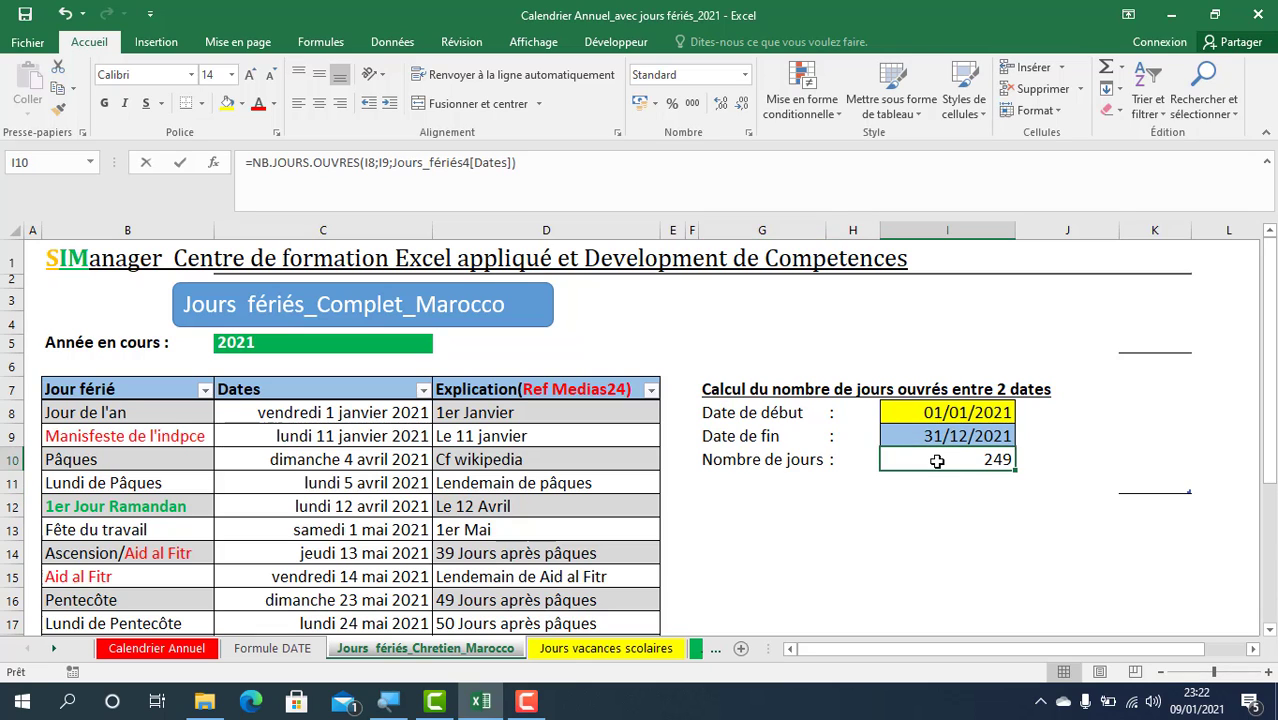
double_click(937, 460)
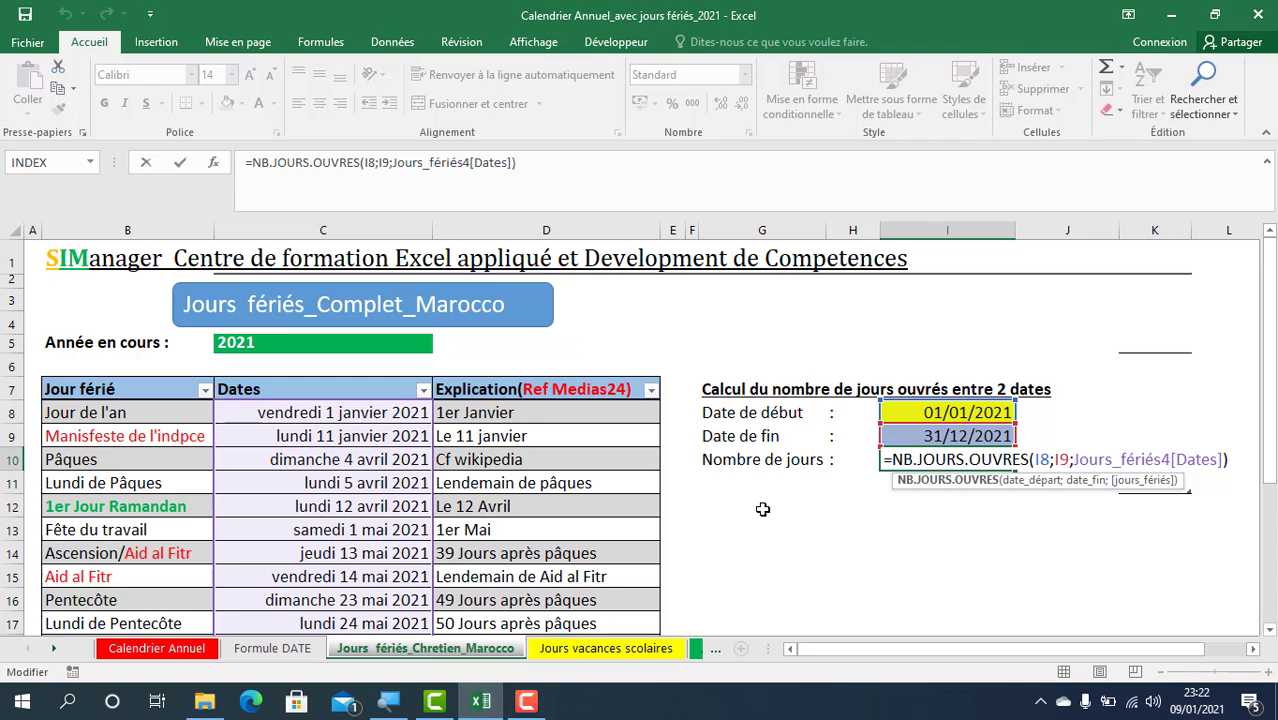
key("Return")
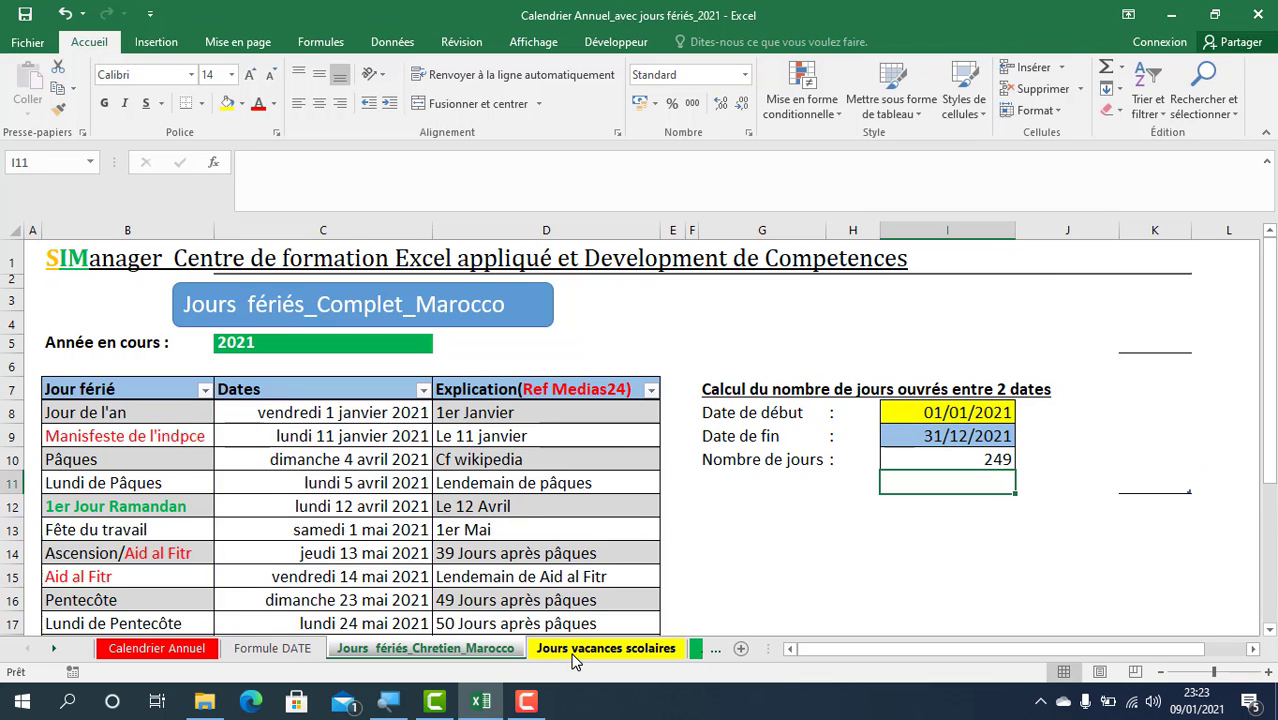
- Examine the working-days formula in cell G9 of the Jours vacances scolaires sheet
left_click(574, 655)
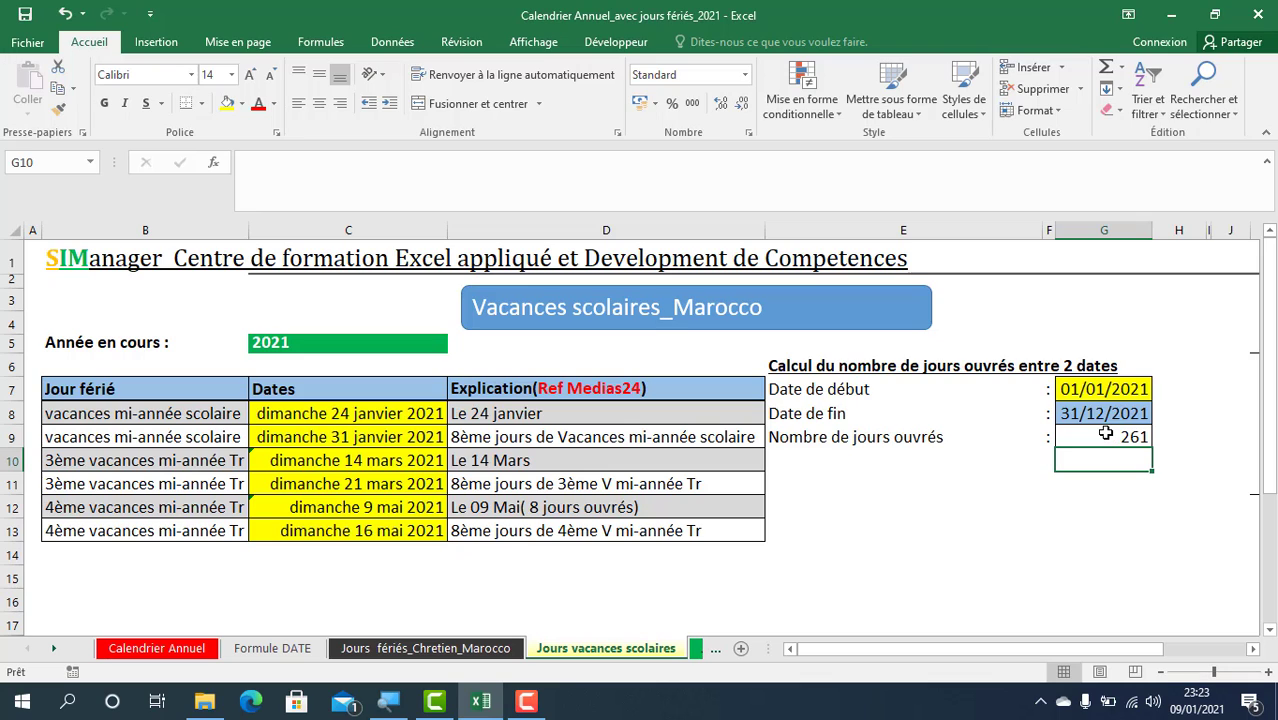
left_click(1064, 520)
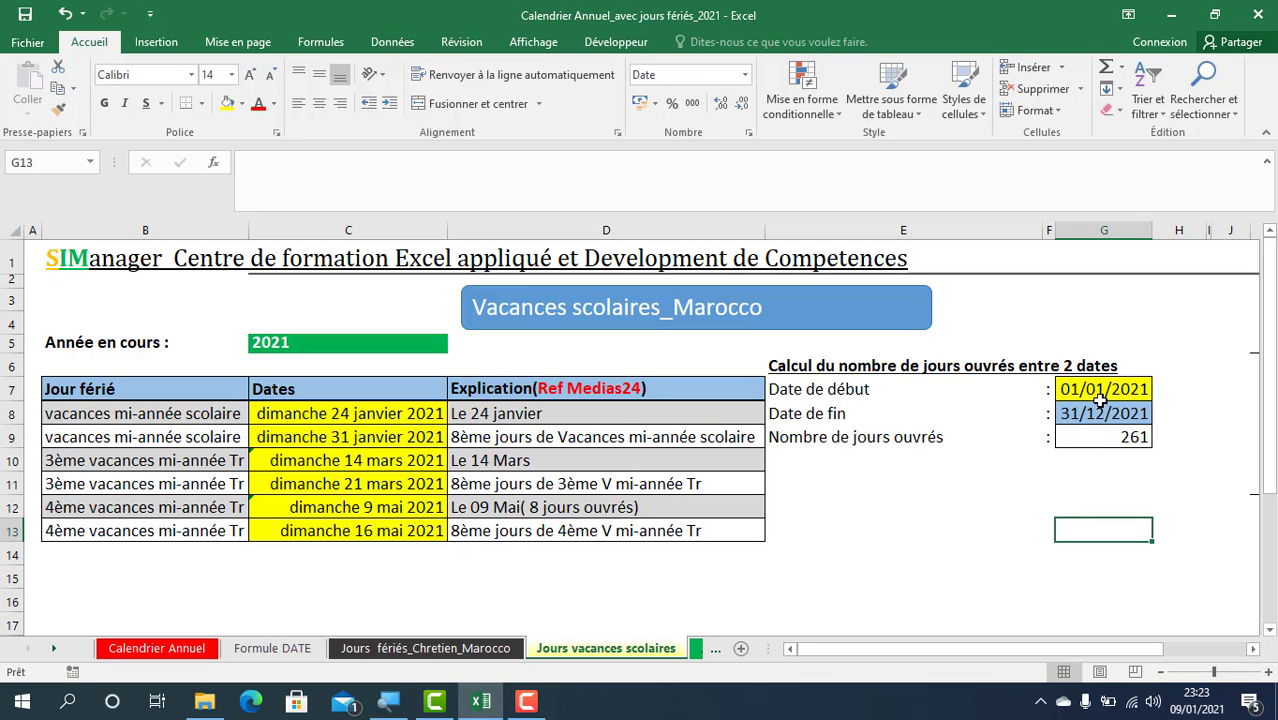
left_click(1094, 437)
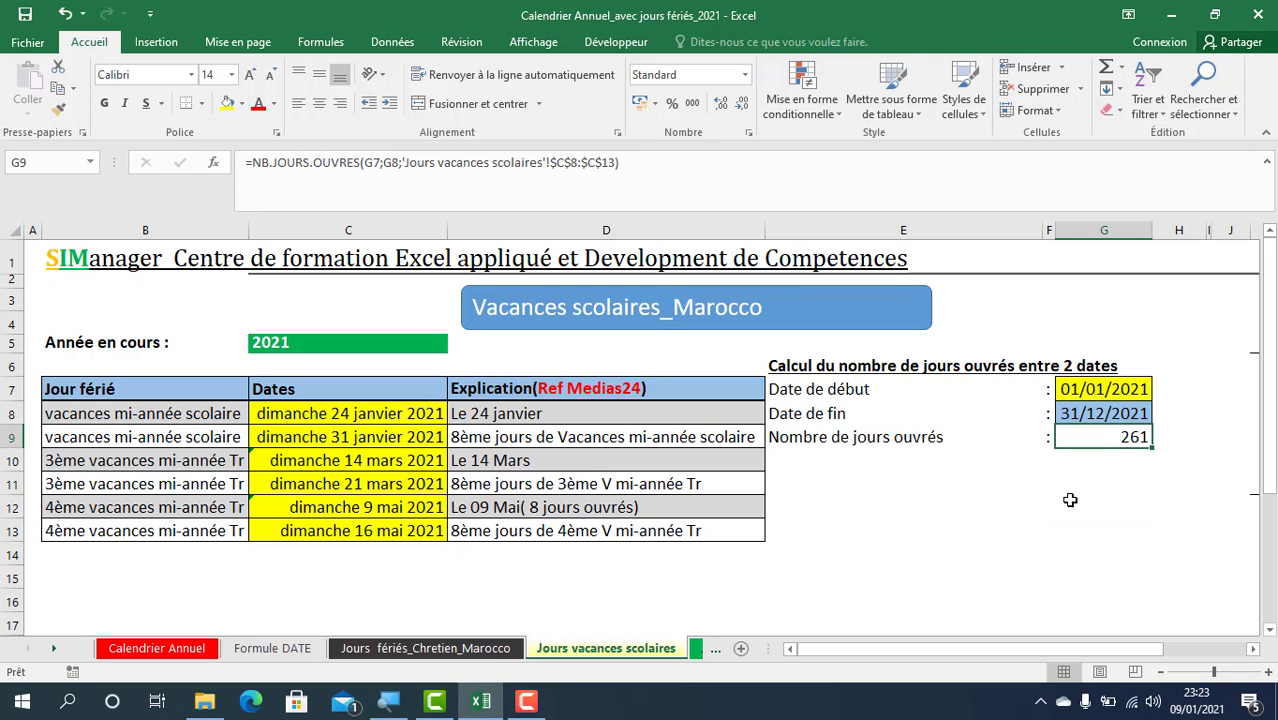
left_click(857, 552)
left_click(1105, 437)
left_click(984, 503)
- Return to the Jours fériés_Chretien_Marocco sheet and inspect the date formula for Jour de l'an and the dates below it
left_click(470, 650)
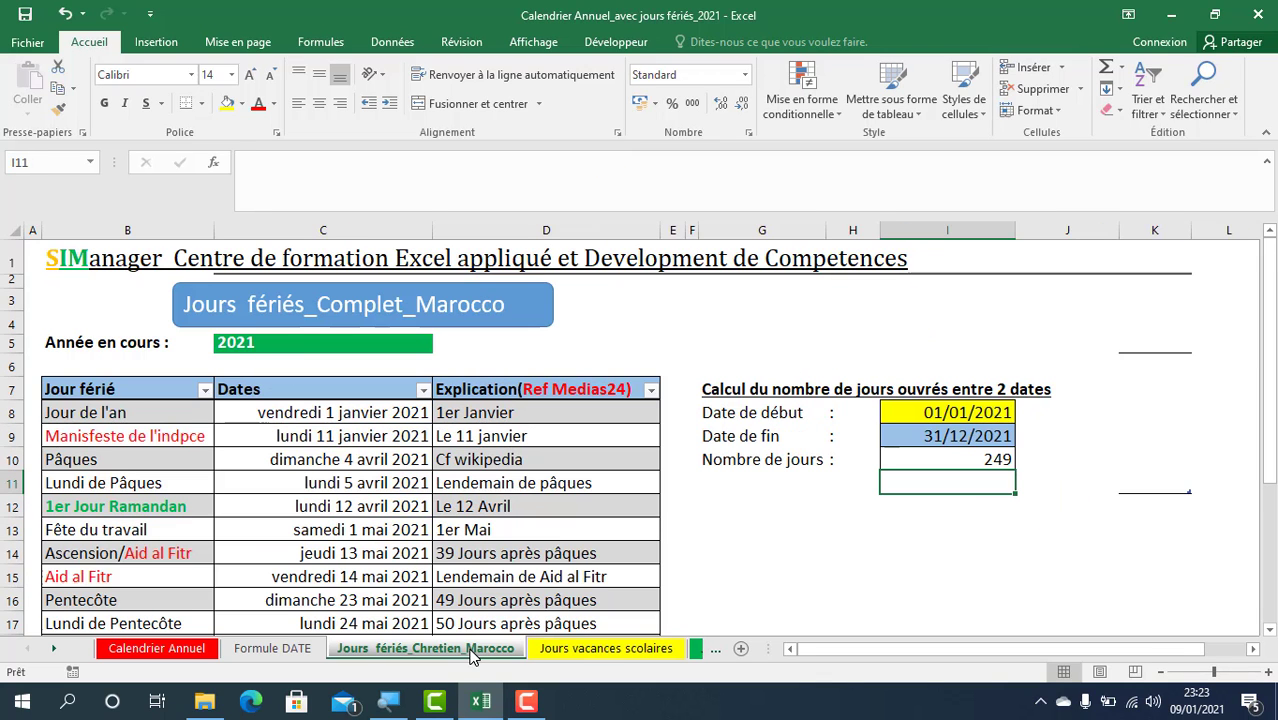
left_click(287, 413)
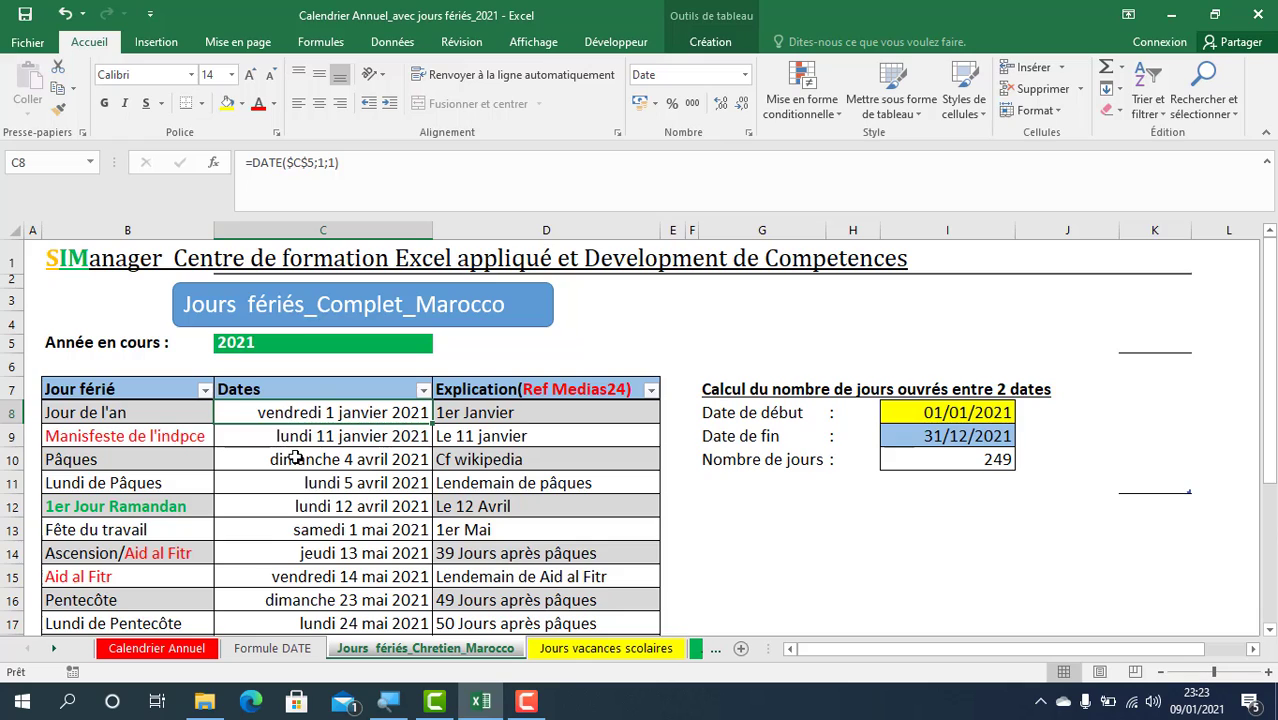
scroll(295, 457, "down", 4)
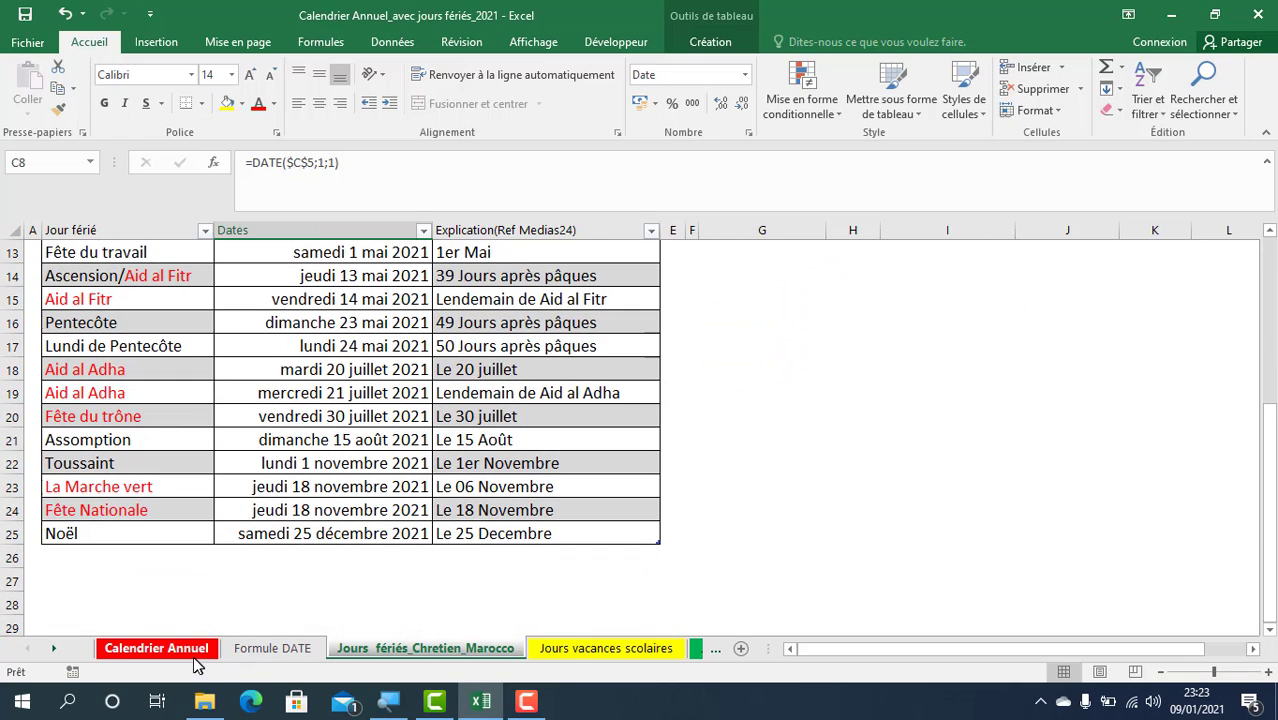
- View the holidays shown on the Calendrier Annuel sheet and go back to the public holidays table
left_click(152, 648)
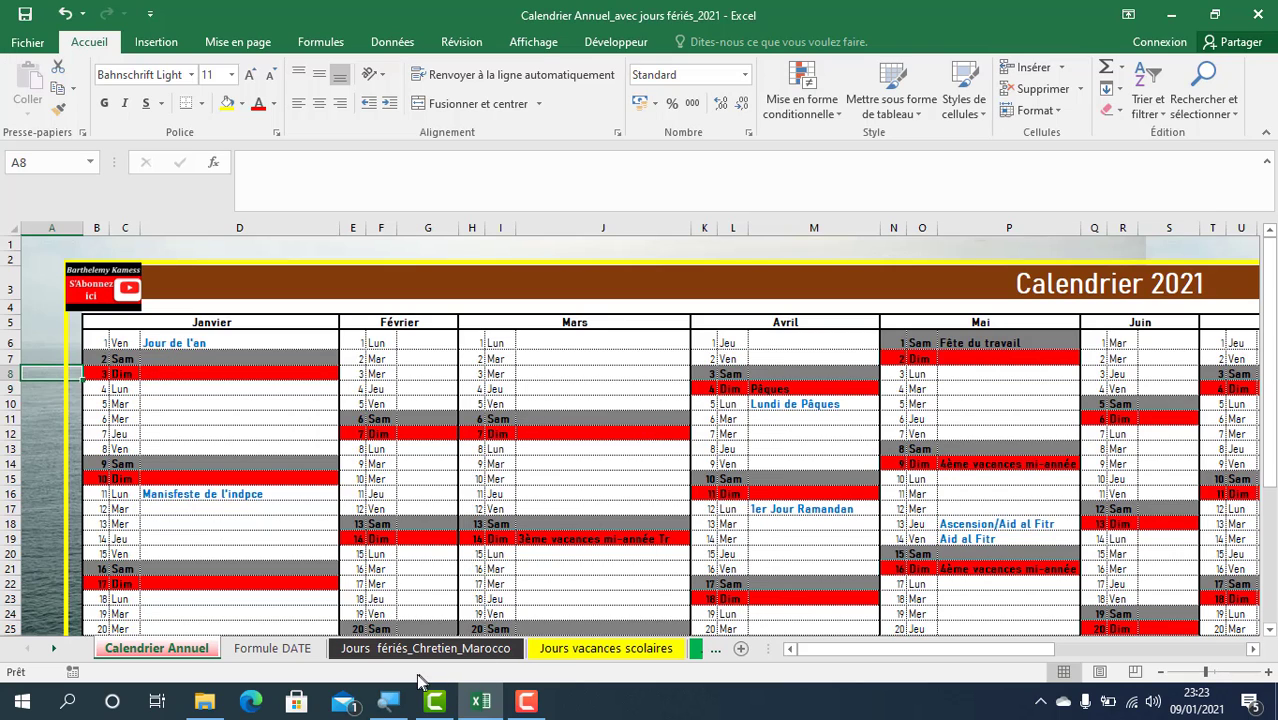
left_click(392, 651)
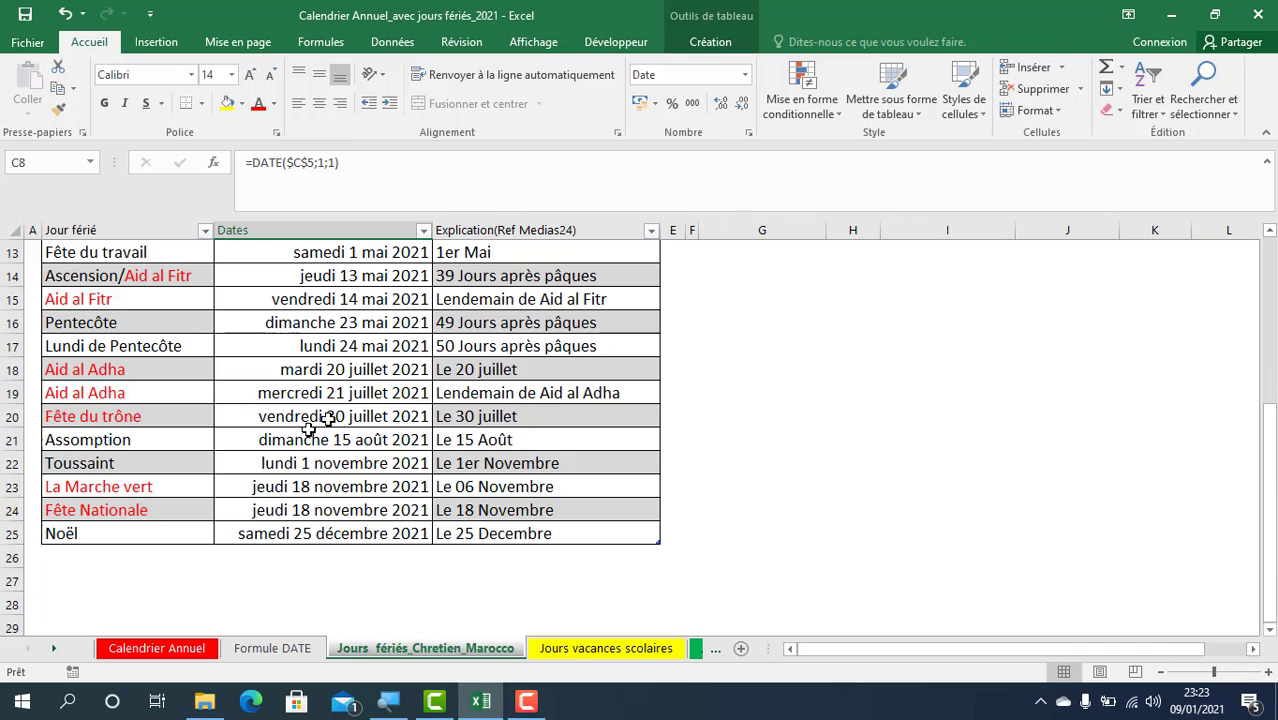
- Inspect the DATE formula and its arguments for Jour de l'an in cell C8 without changing it
scroll(350, 460, "up", 4)
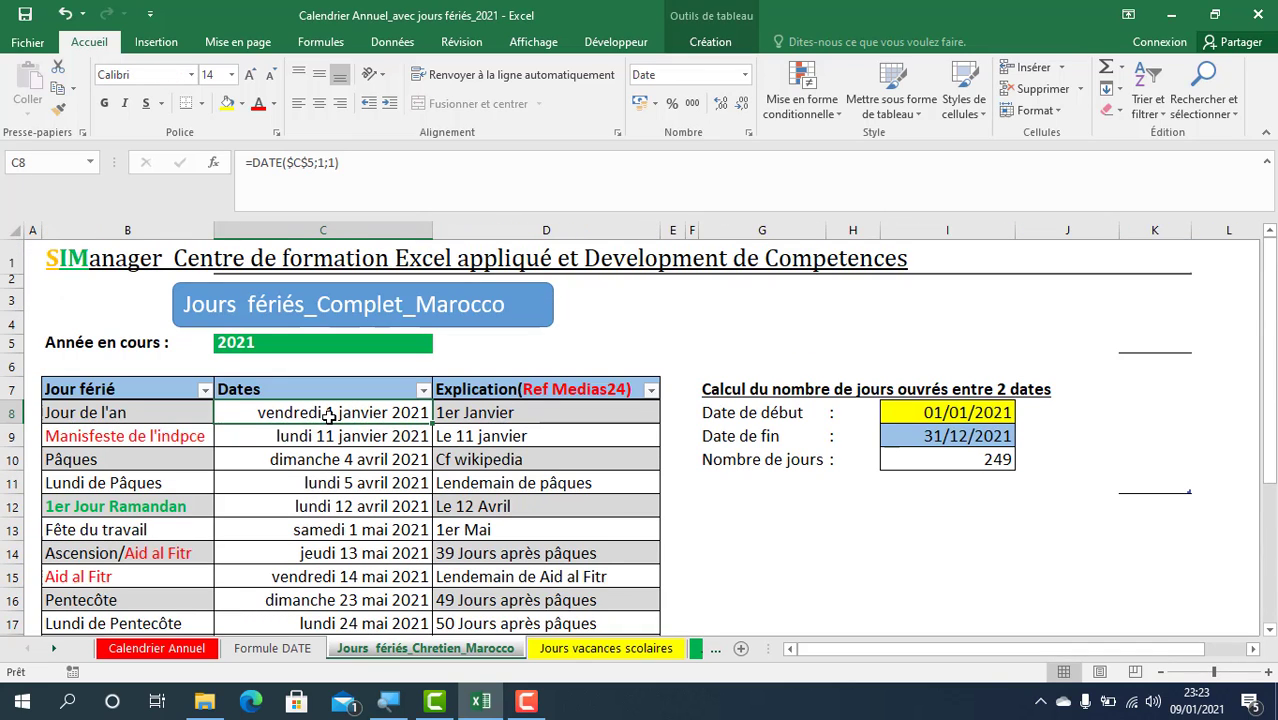
double_click(329, 417)
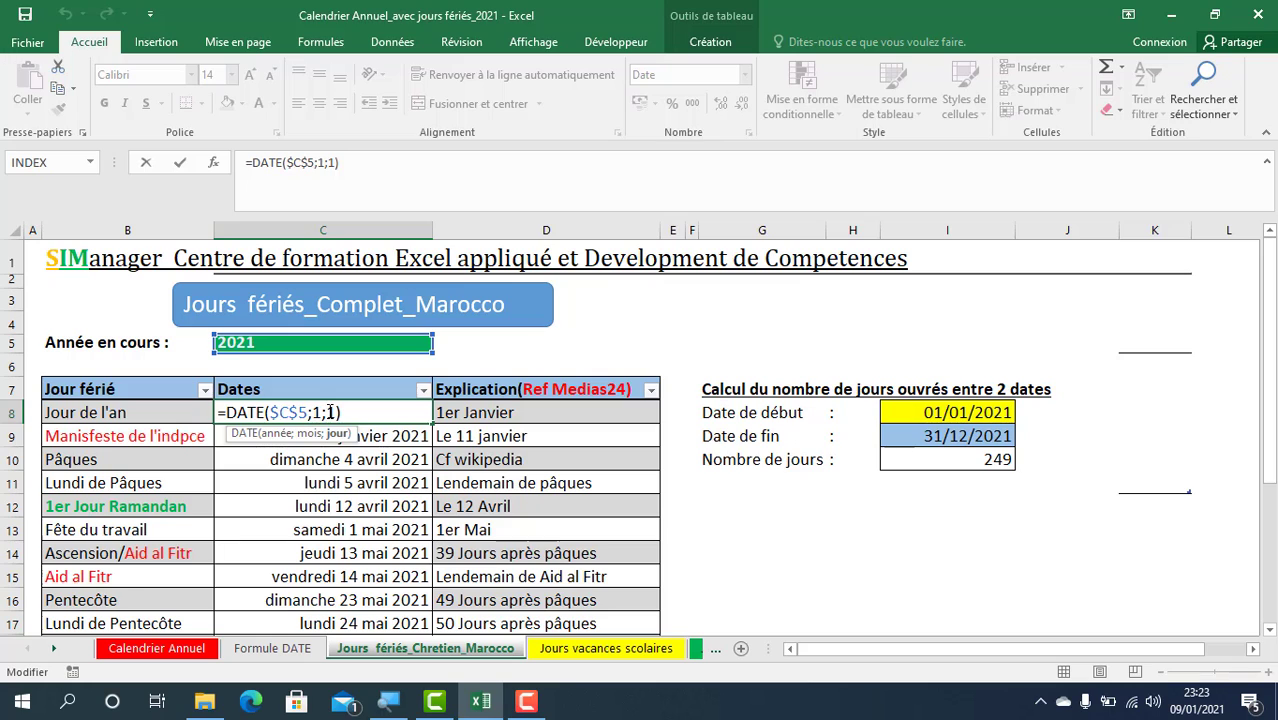
key("Return")
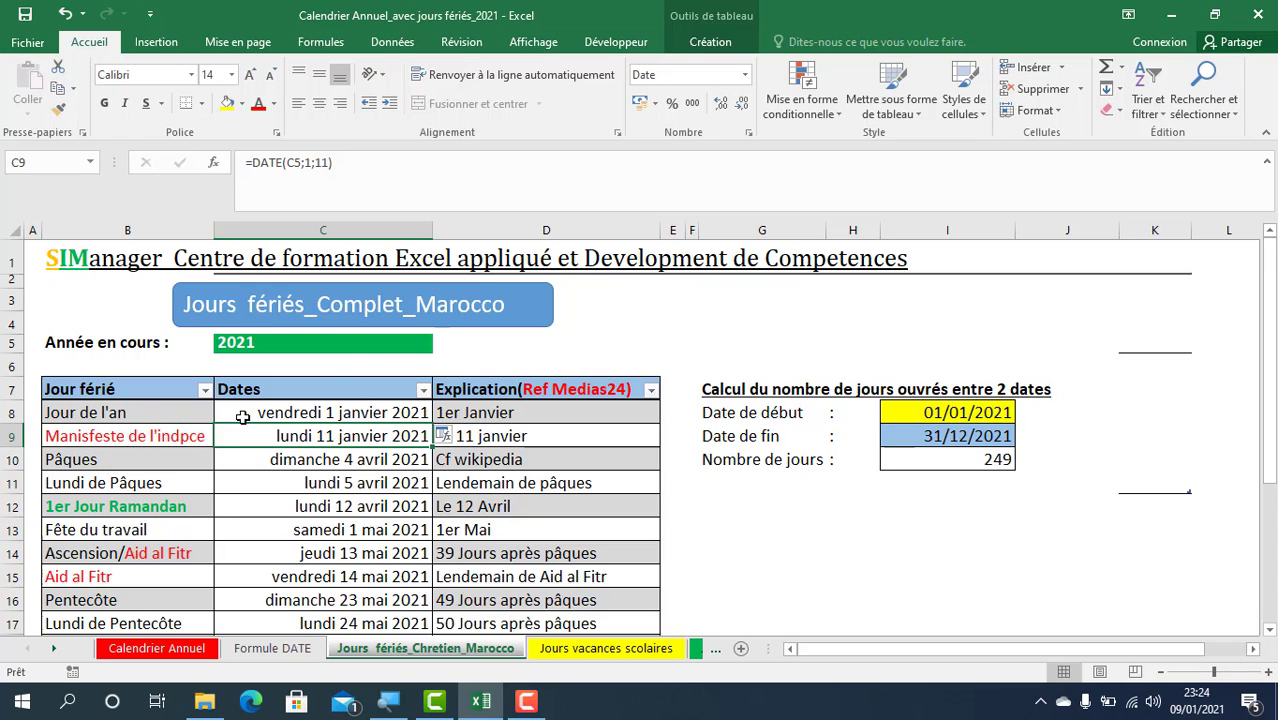
- Move the sheet's blue title banner to the right so it sits above the Dates and Explication columns
mouse_move(413, 319)
left_mouse_down()
mouse_move(645, 320)
mouse_move(633, 325)
left_mouse_up()
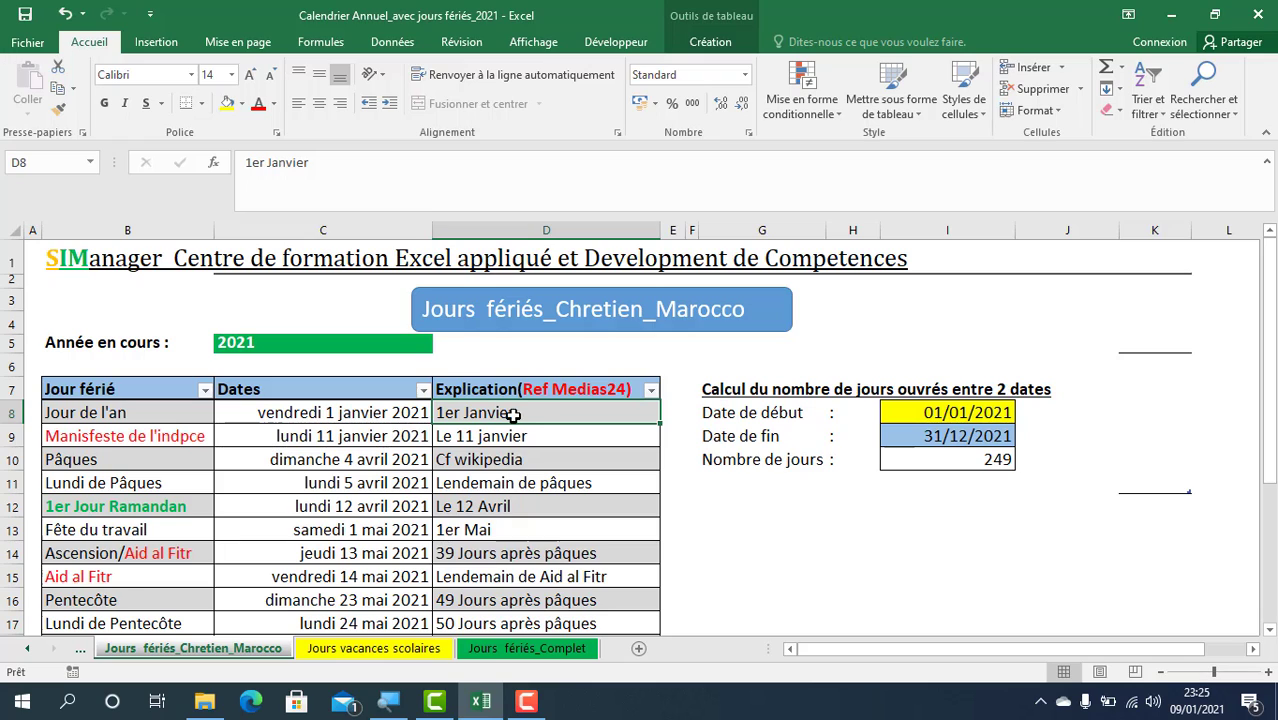
- Examine the date formula for Manisfeste de l'indpce and the full PLANCHER formula for Pâques without changing them
left_click(242, 436)
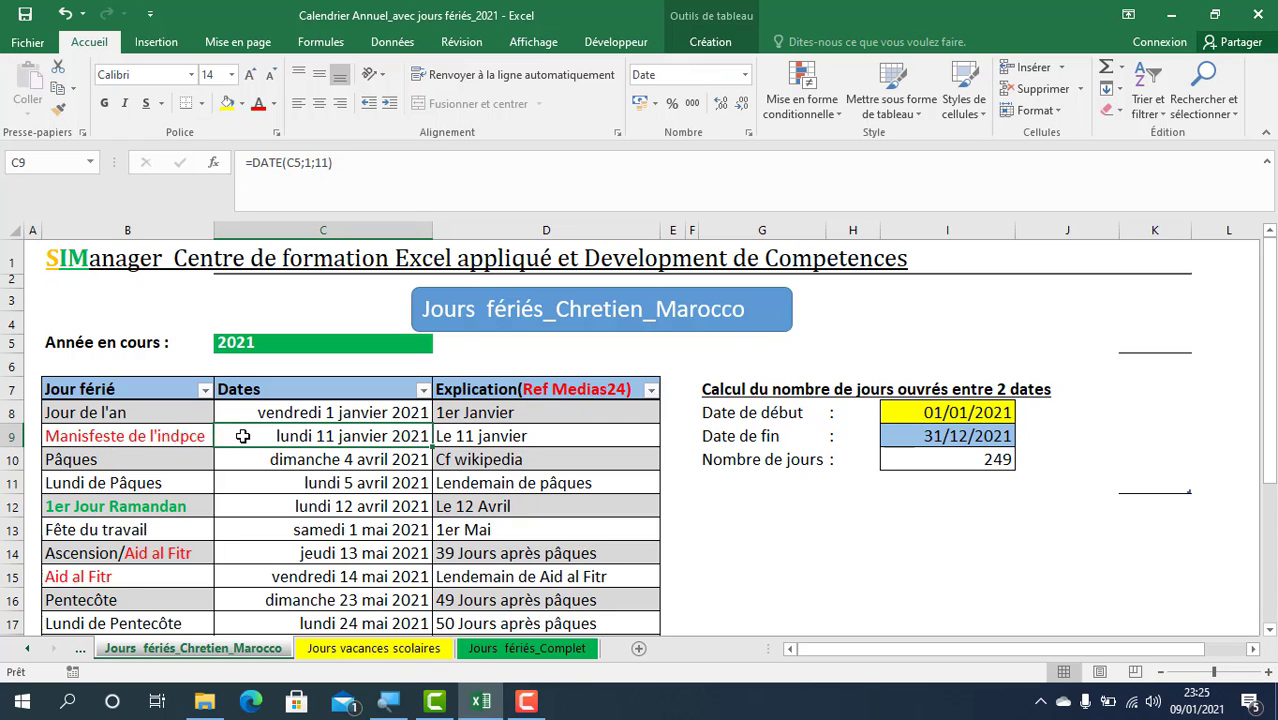
left_click(310, 462)
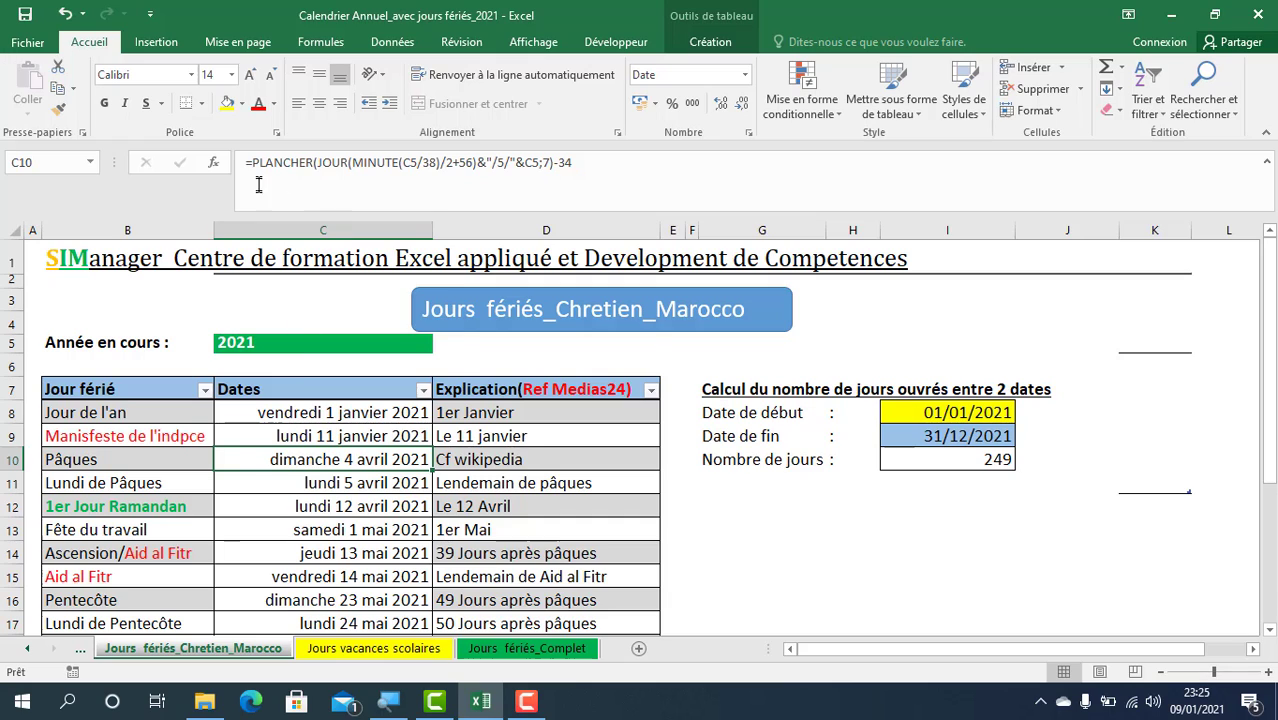
left_click_drag(248, 163, 636, 168)
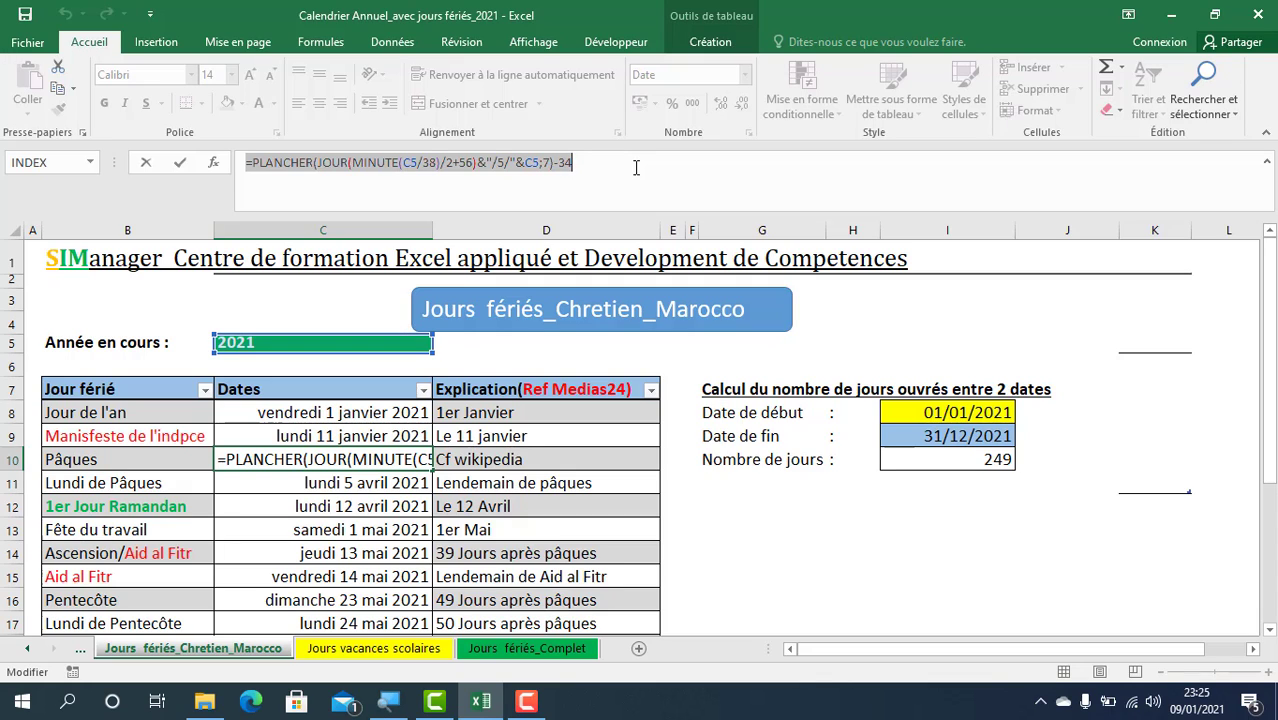
key("Escape")
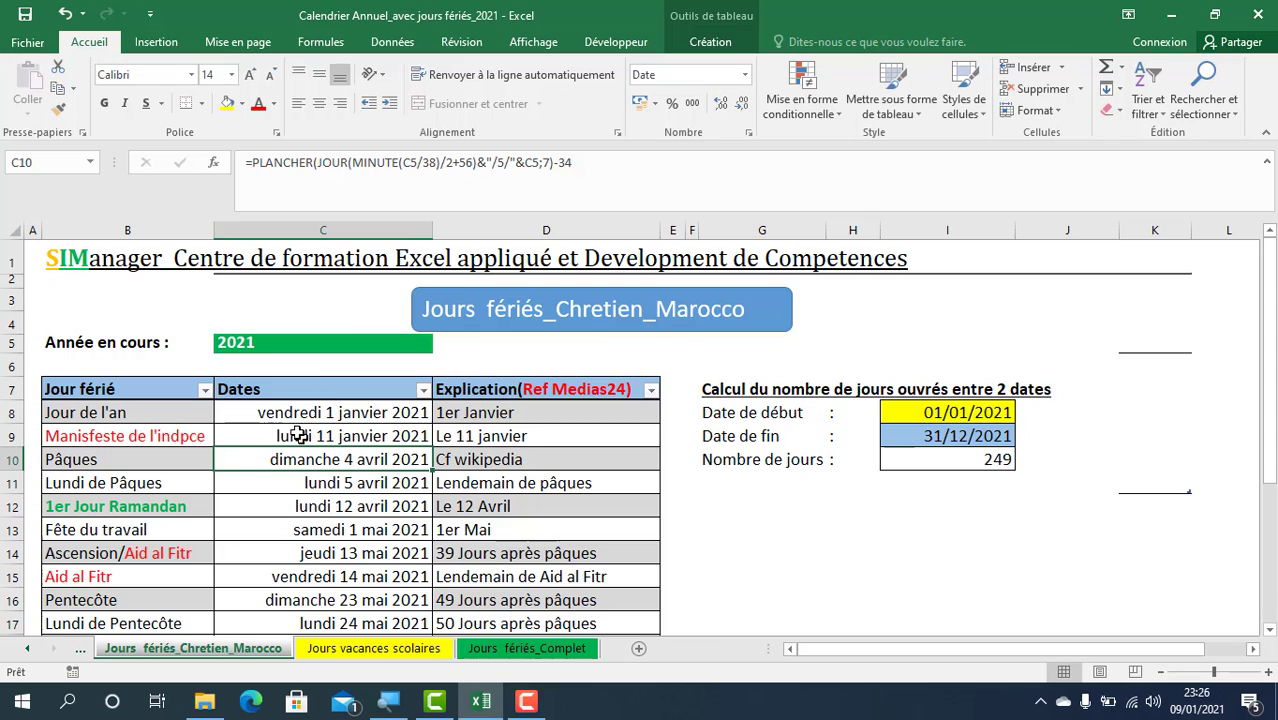
- Compare the Jour de l'an formula with the Pâques formula and its explanation, leaving all cells unchanged
left_click(296, 416)
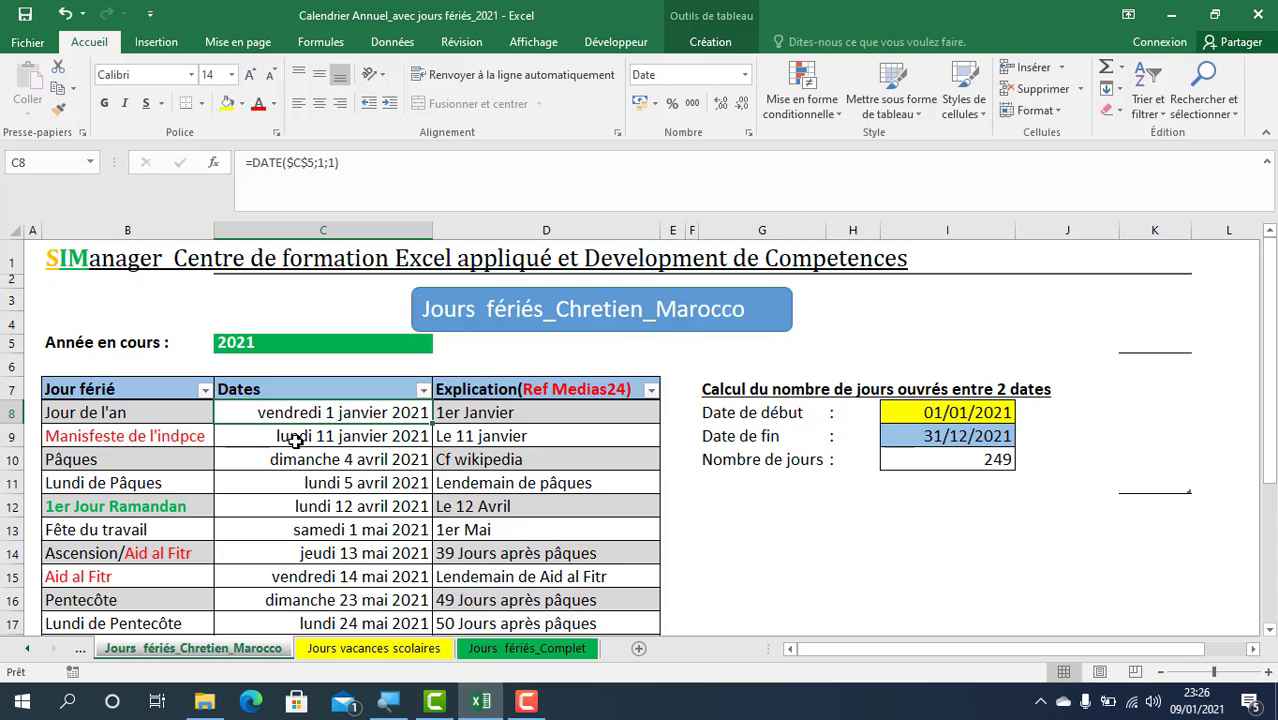
left_click(293, 459)
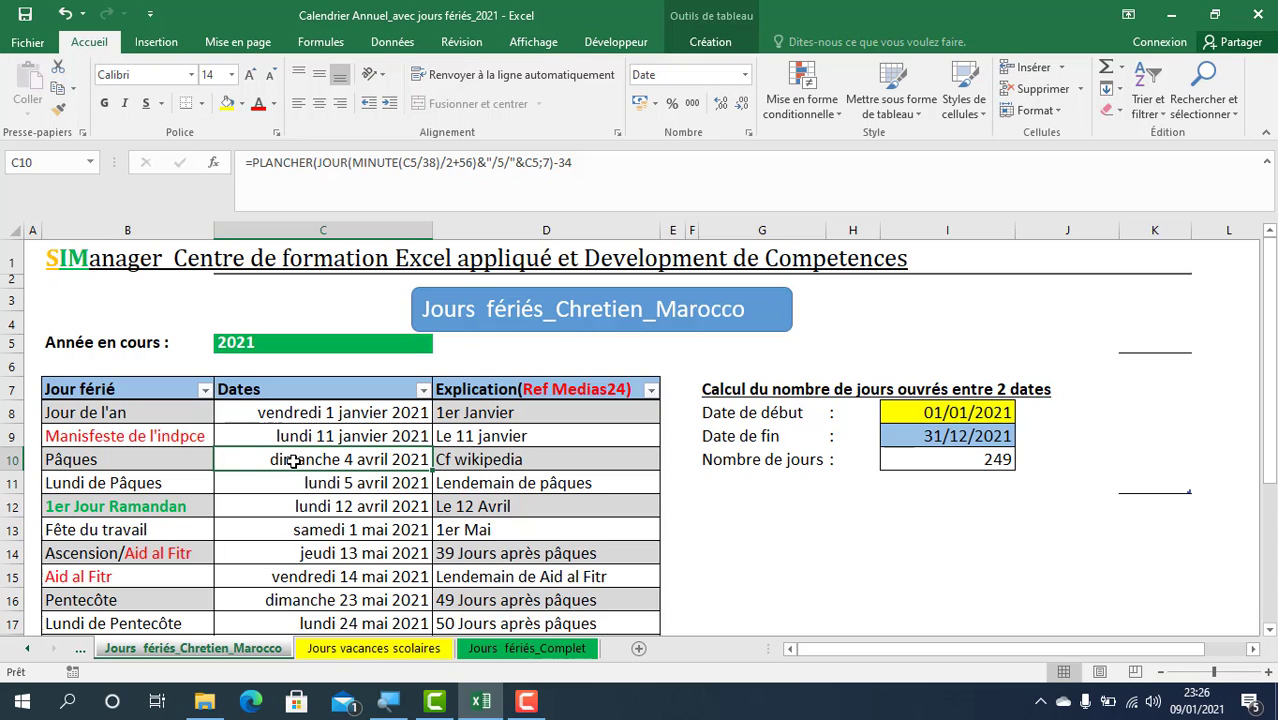
left_click(488, 461)
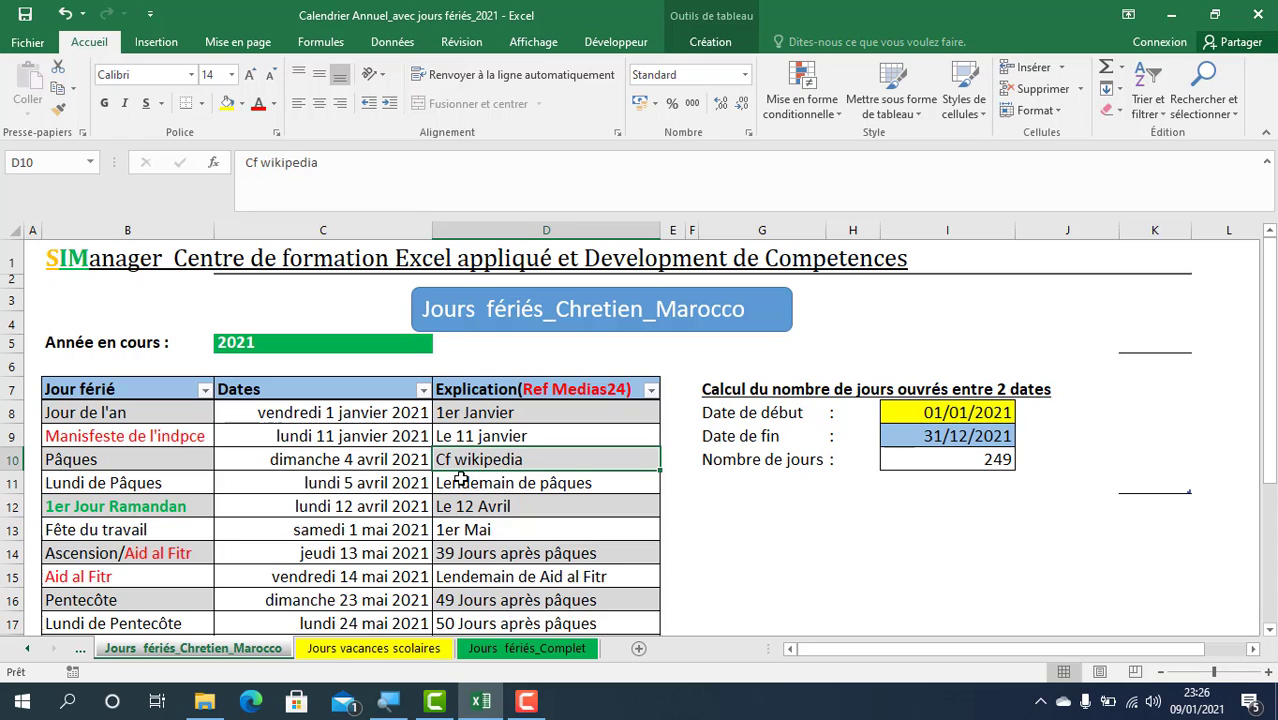
left_click(308, 452)
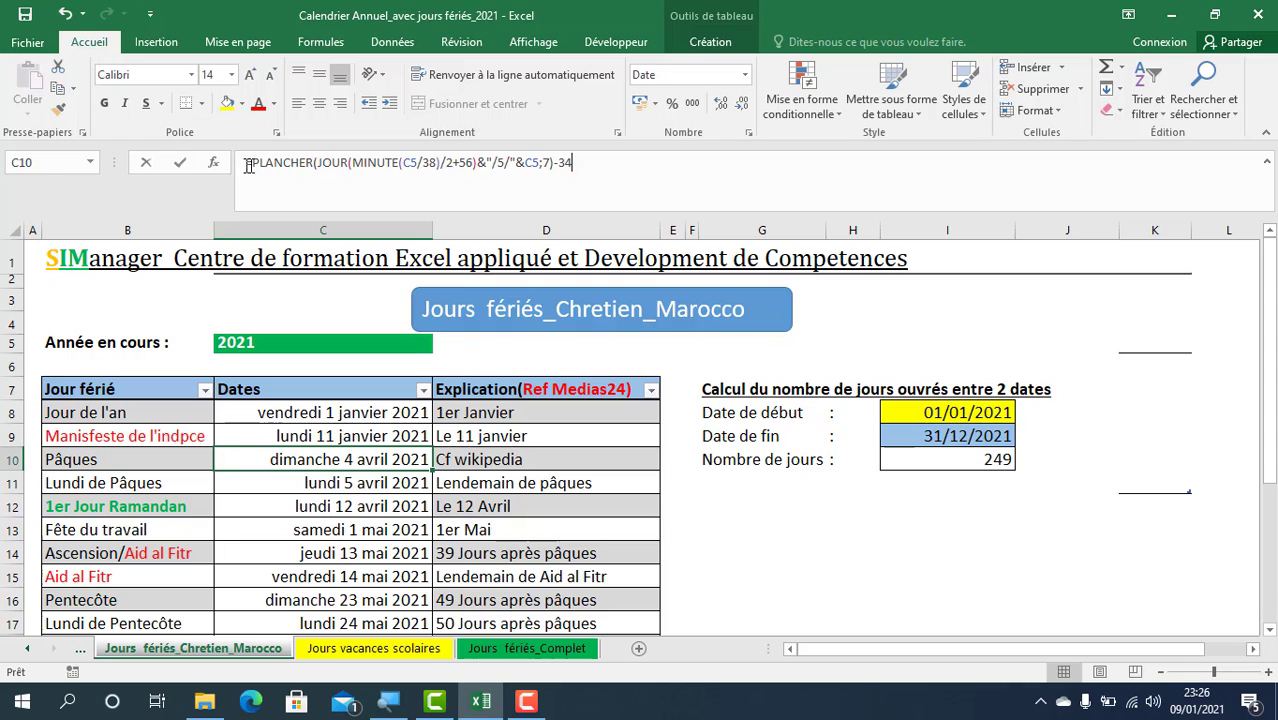
left_click_drag(247, 162, 602, 162)
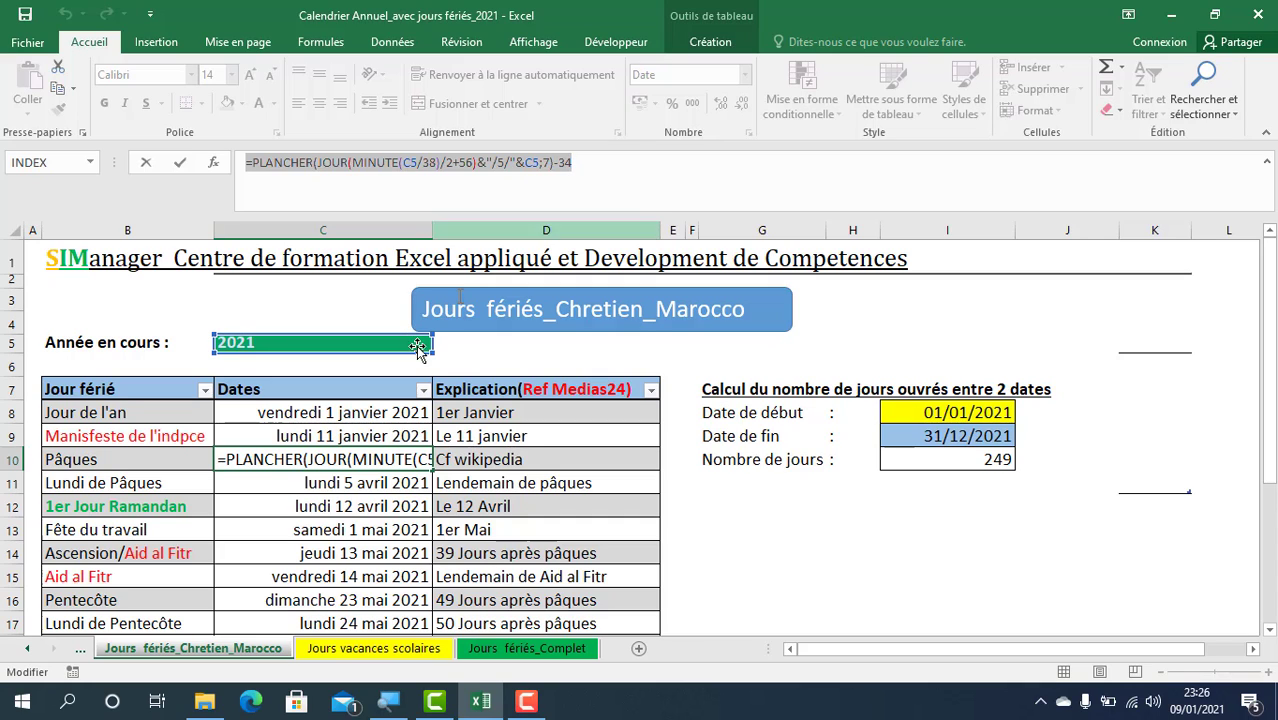
key("Escape")
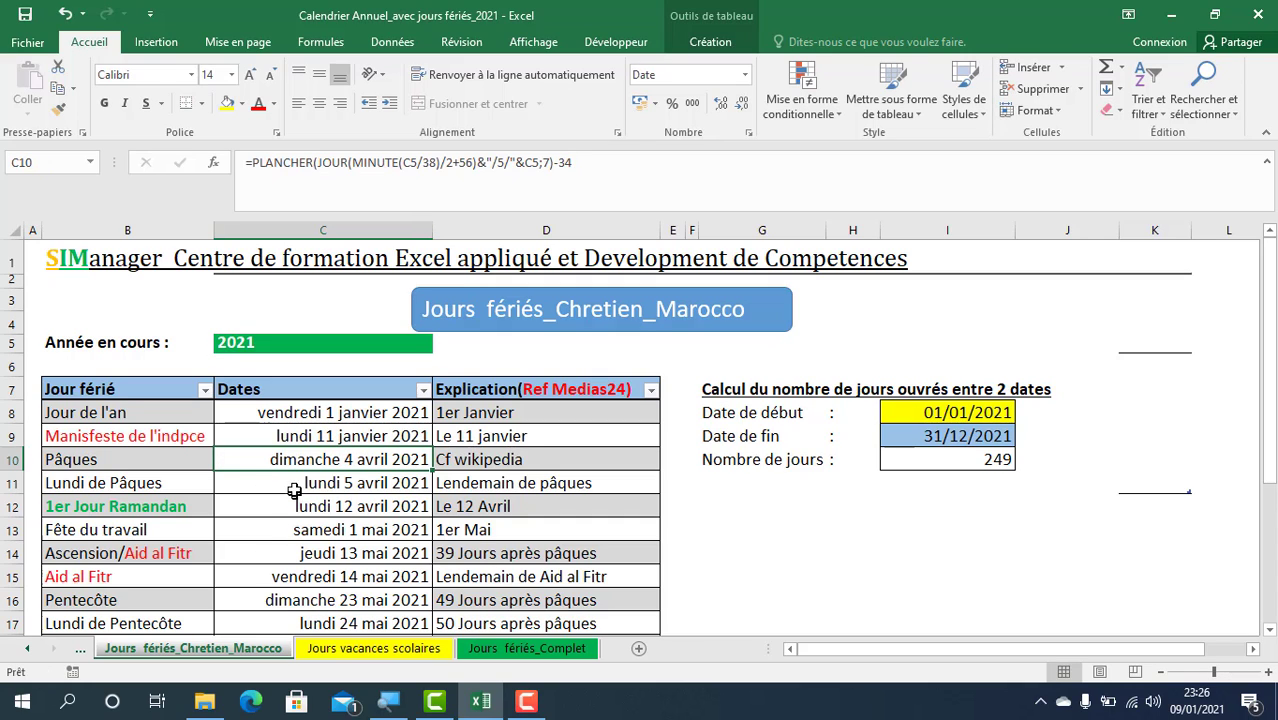
- Inspect the date formulas for Lundi de Pâques and 1er Jour Ramandan, including the latter's DATE arguments
left_click(294, 483)
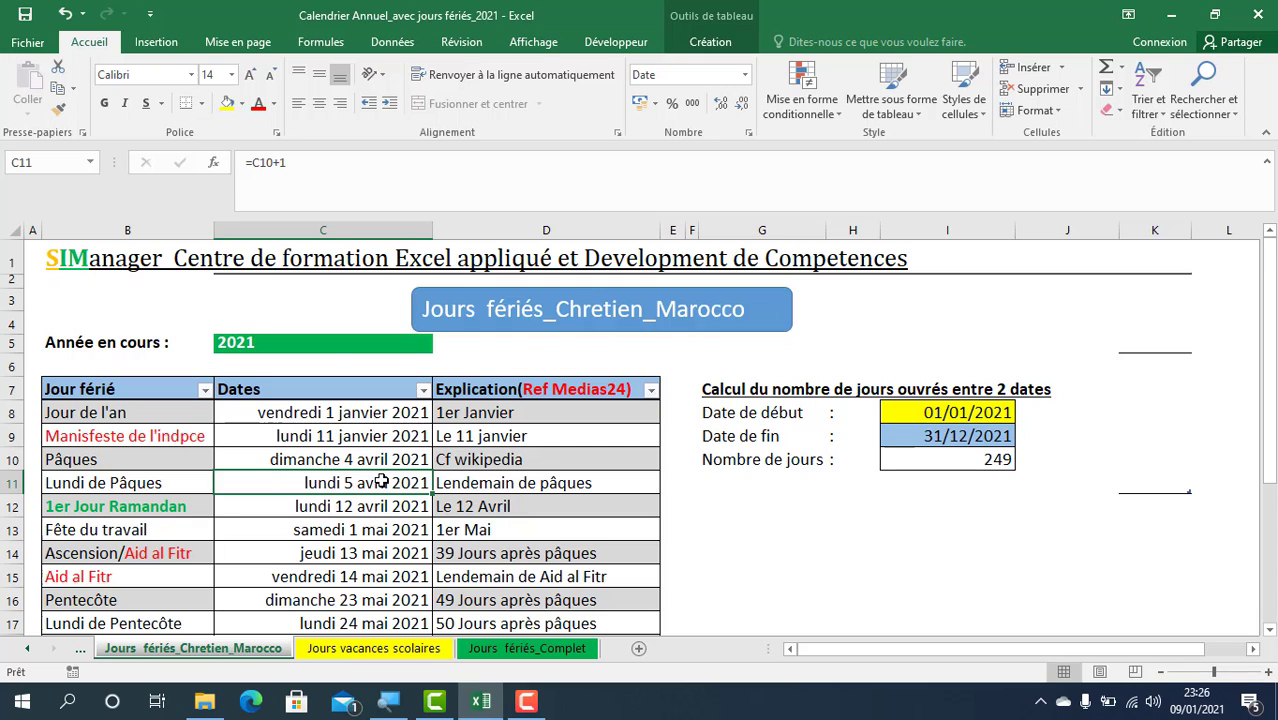
left_click(289, 505)
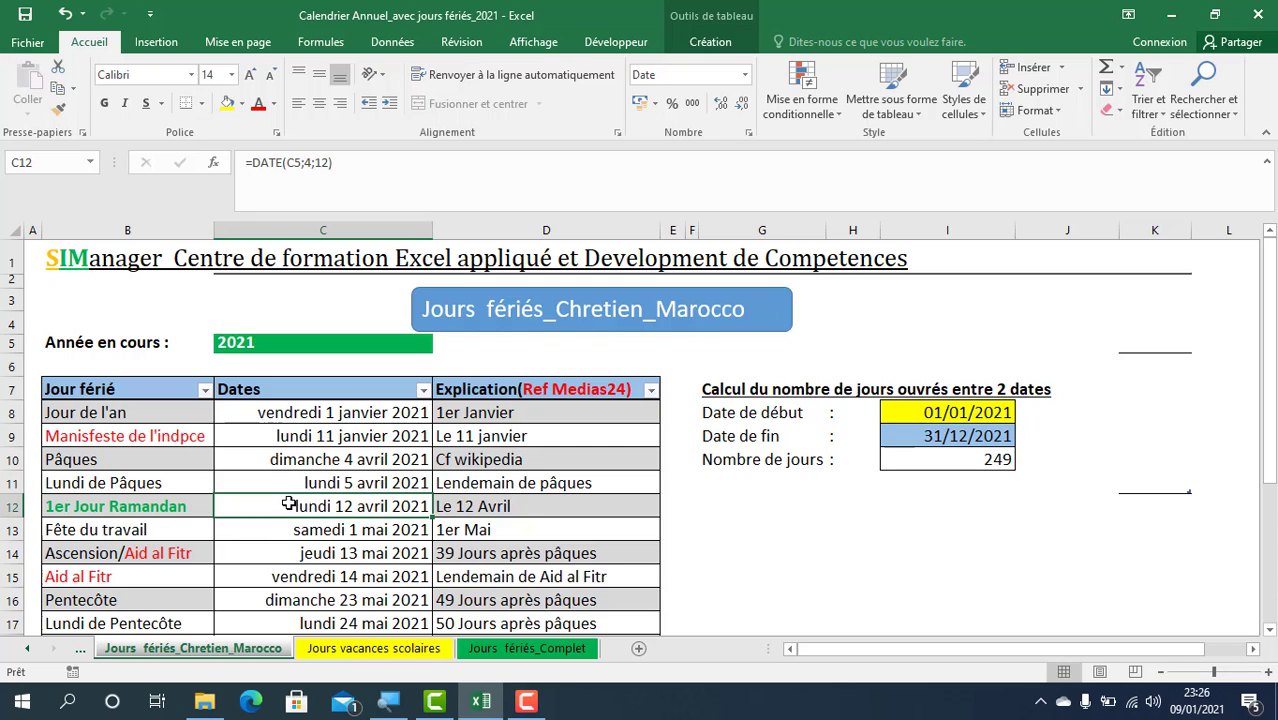
left_click(300, 162)
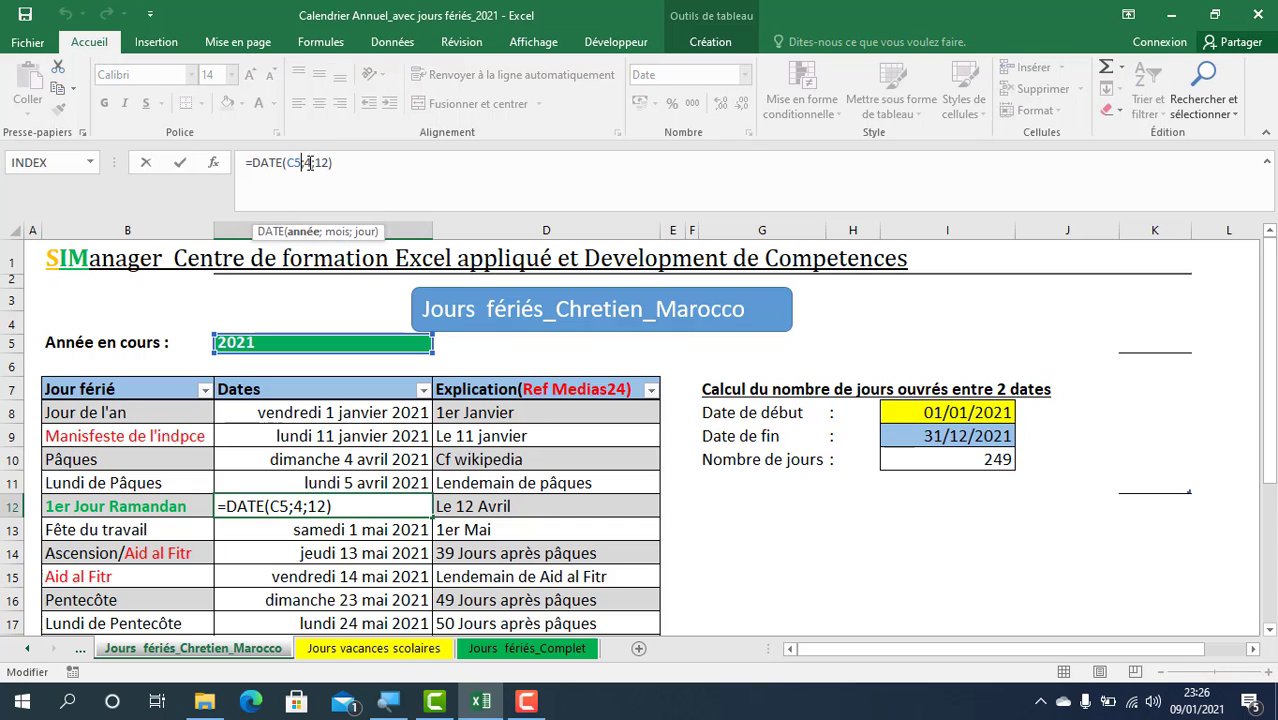
left_click(329, 162)
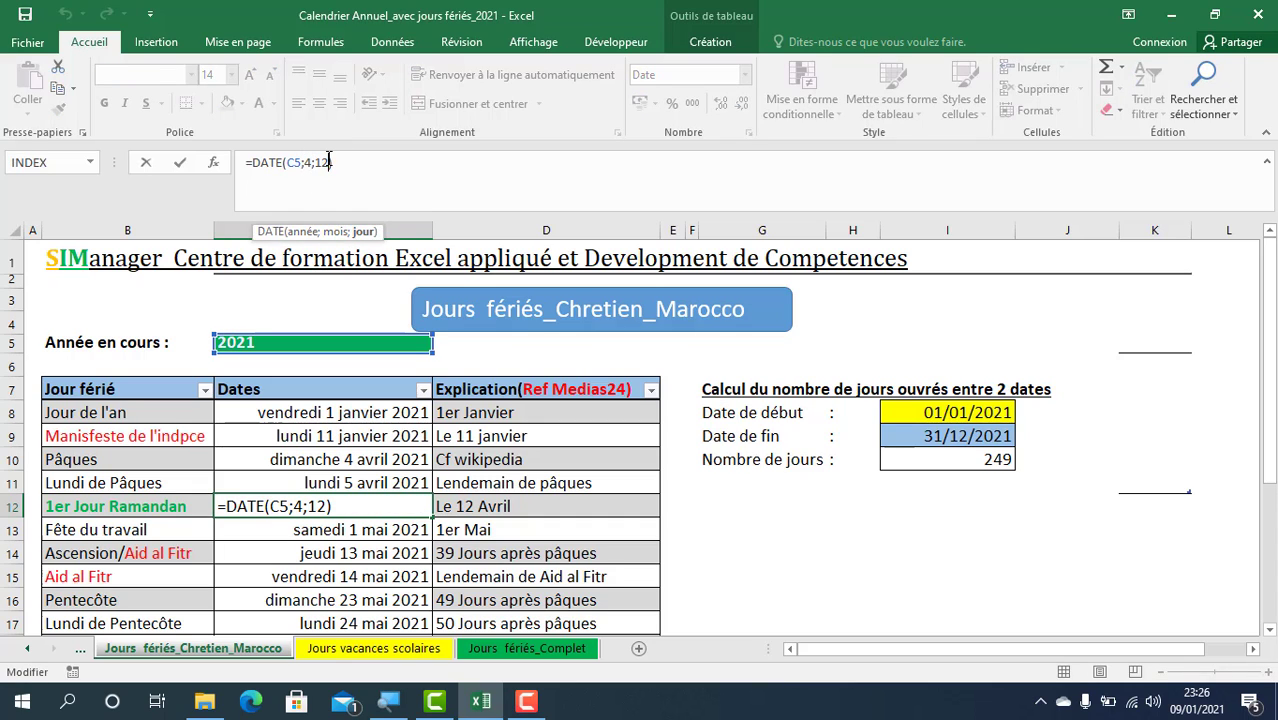
key("Return")
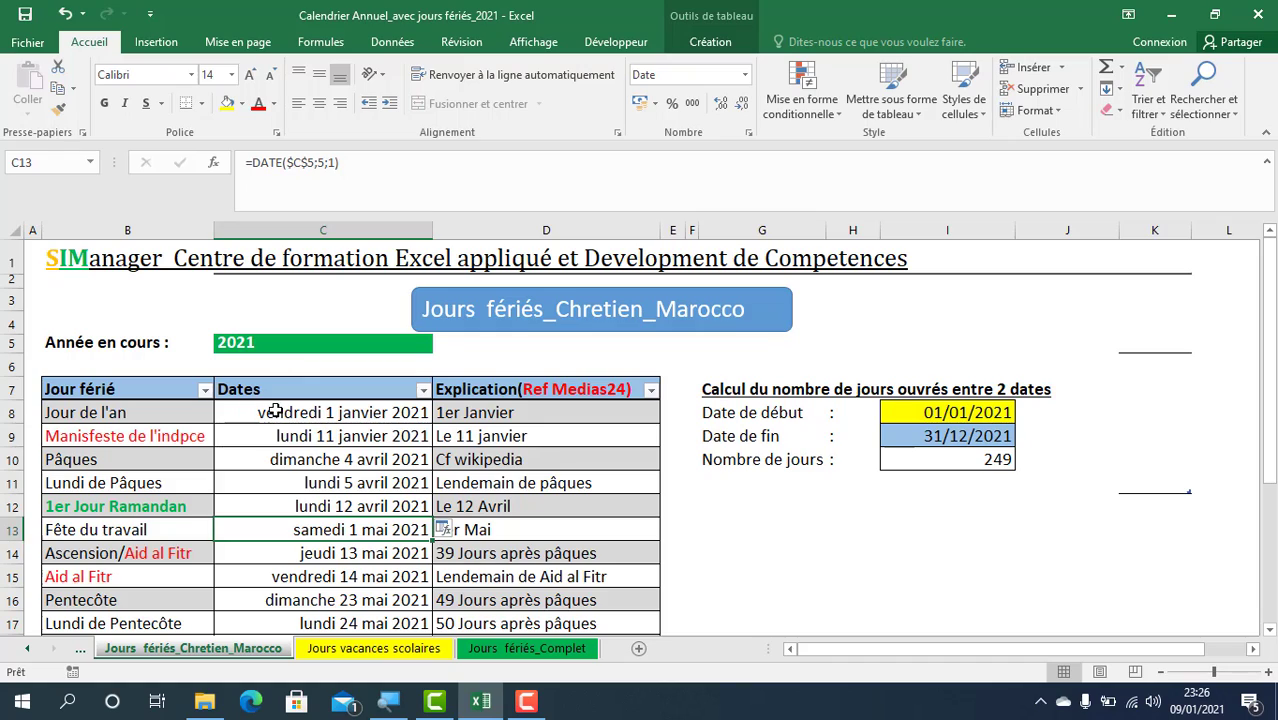
- Clear all holiday dates in the Dates column, starting from cell C8
left_click_drag(274, 411, 328, 568)
key("Delete")
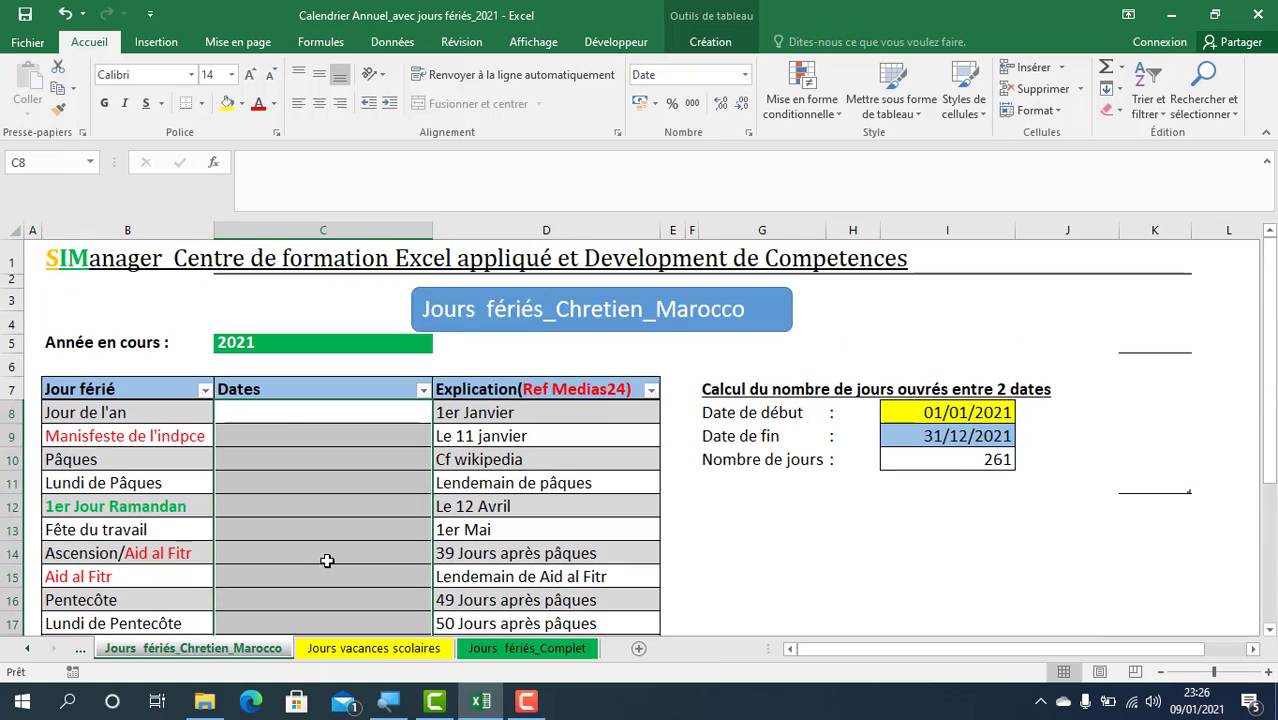
- Try entering =DATE(C5;1;1) in cell C8 of the table, taking the year from the Année en cours cell
left_click(301, 421)
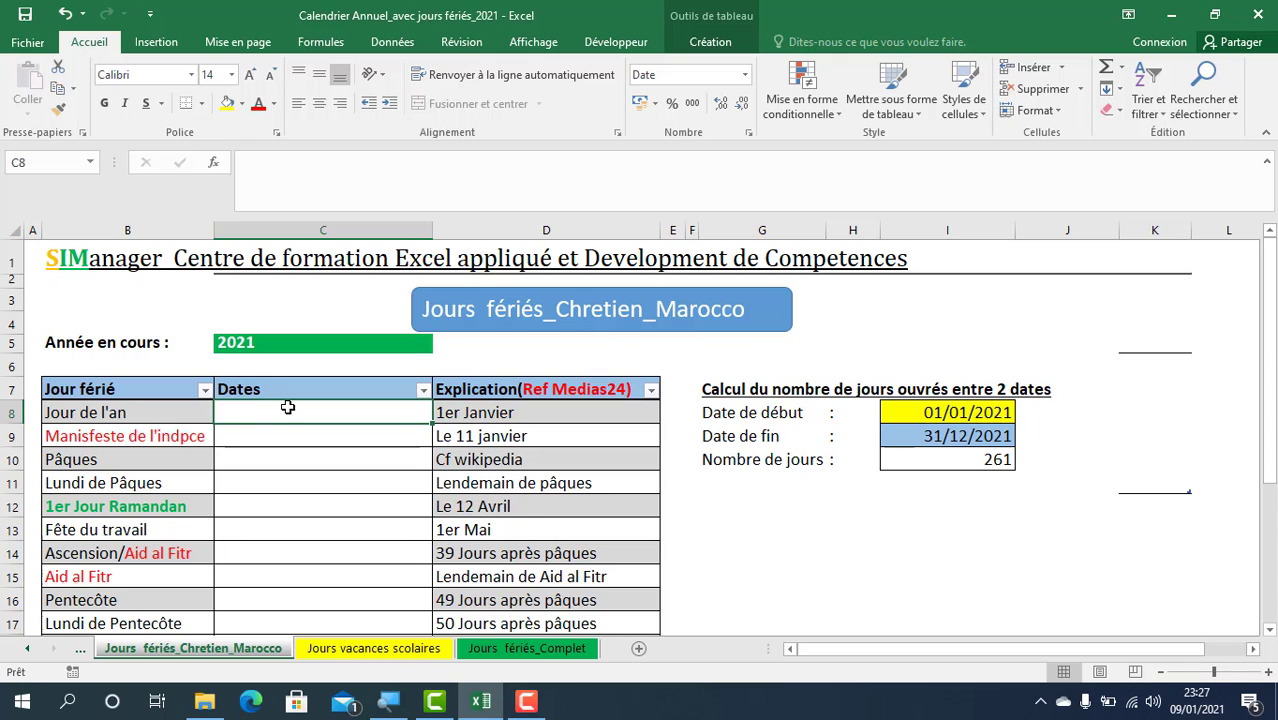
type("=D")
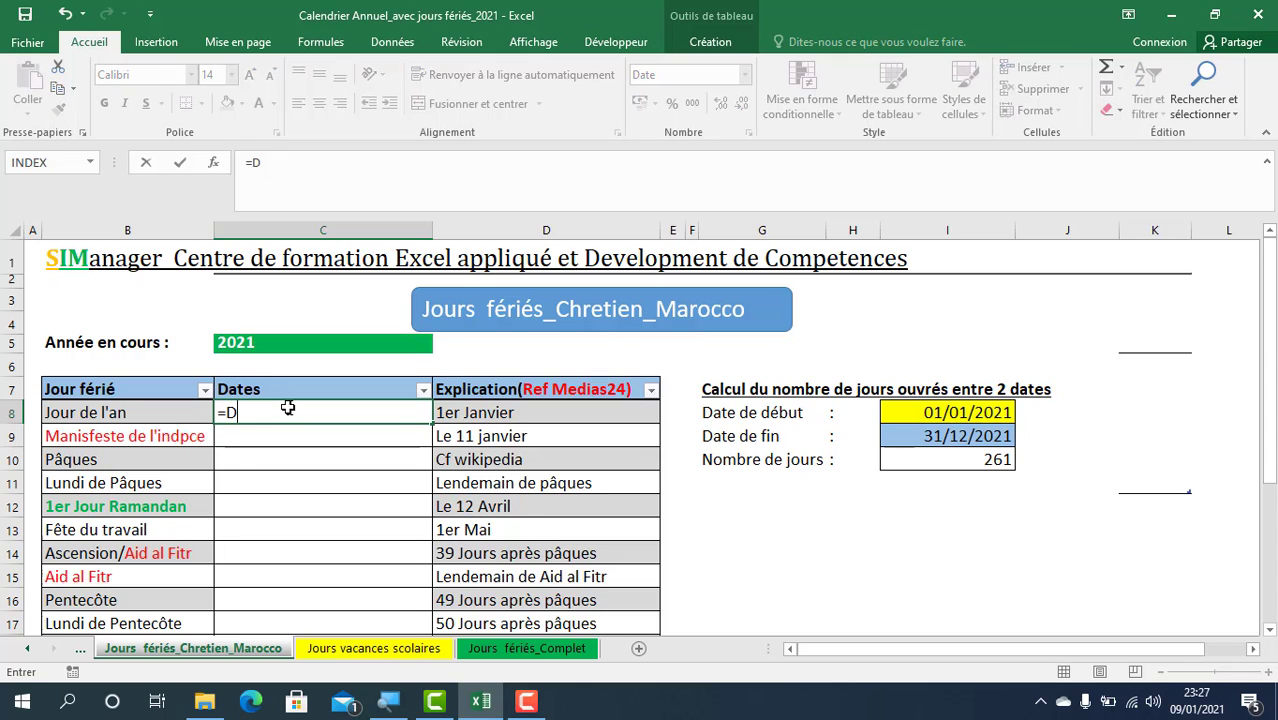
type("ATE5")
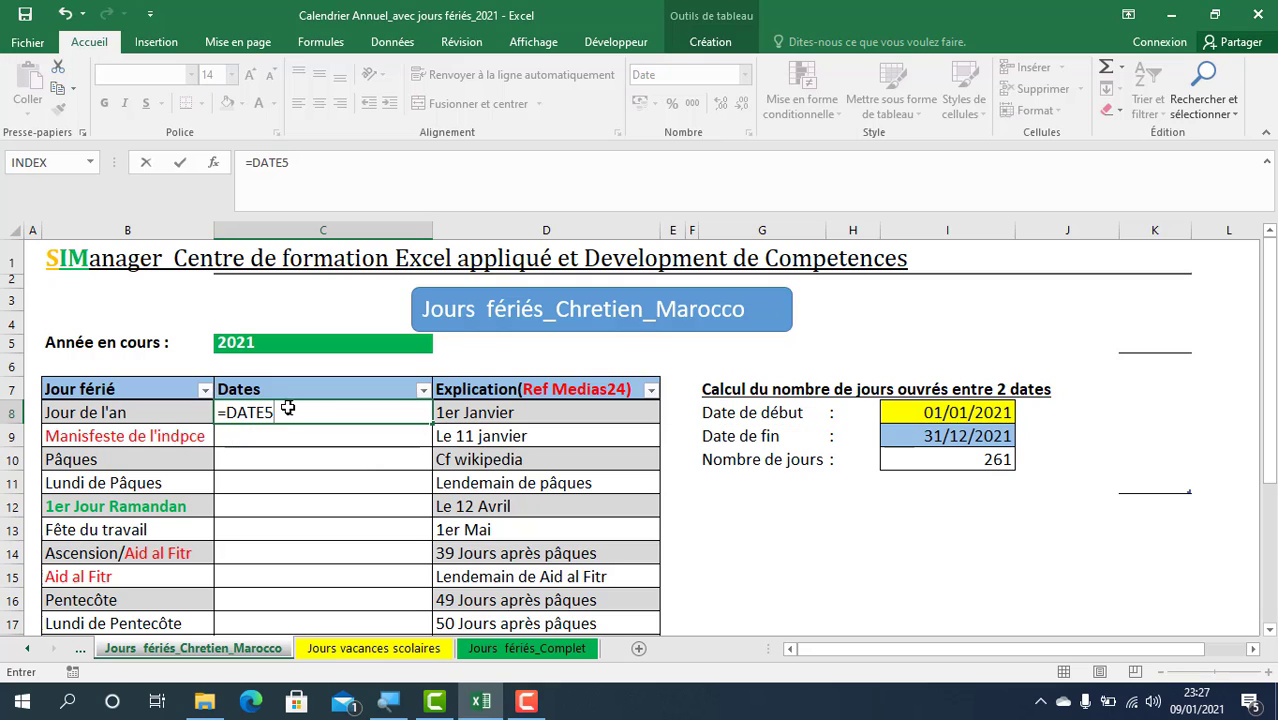
key("BackSpace")
type("(")
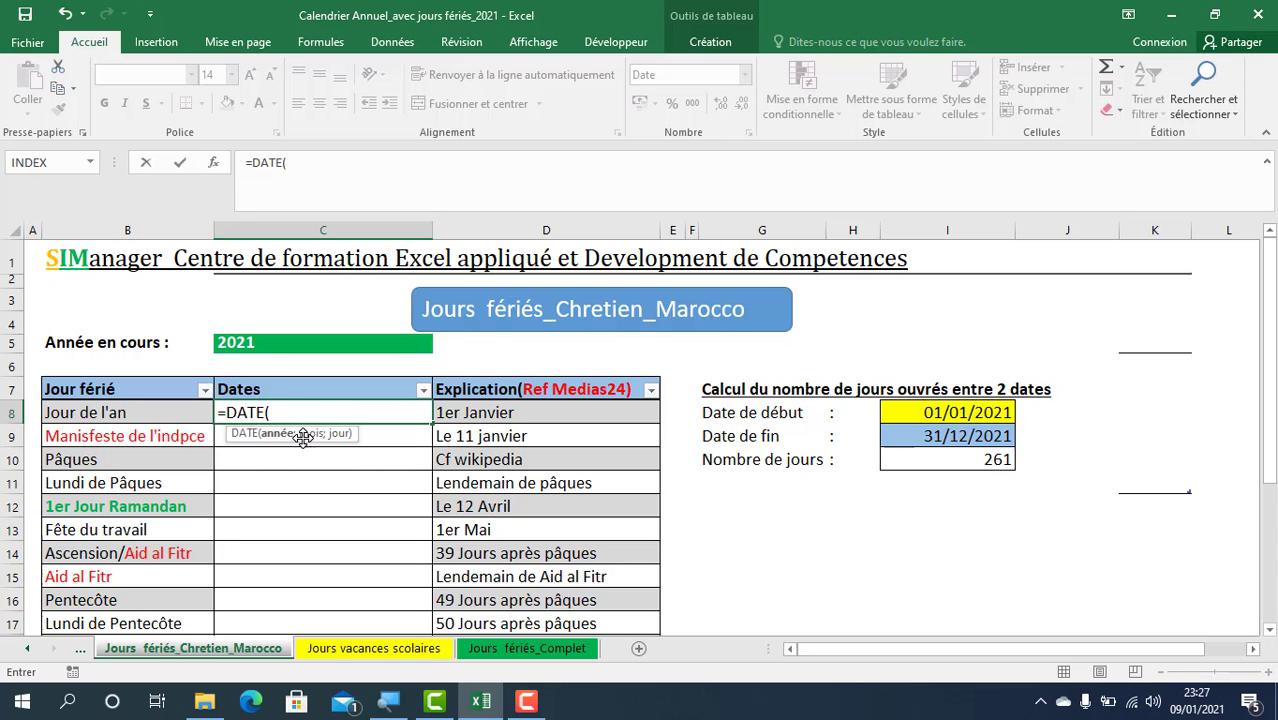
left_click(282, 344)
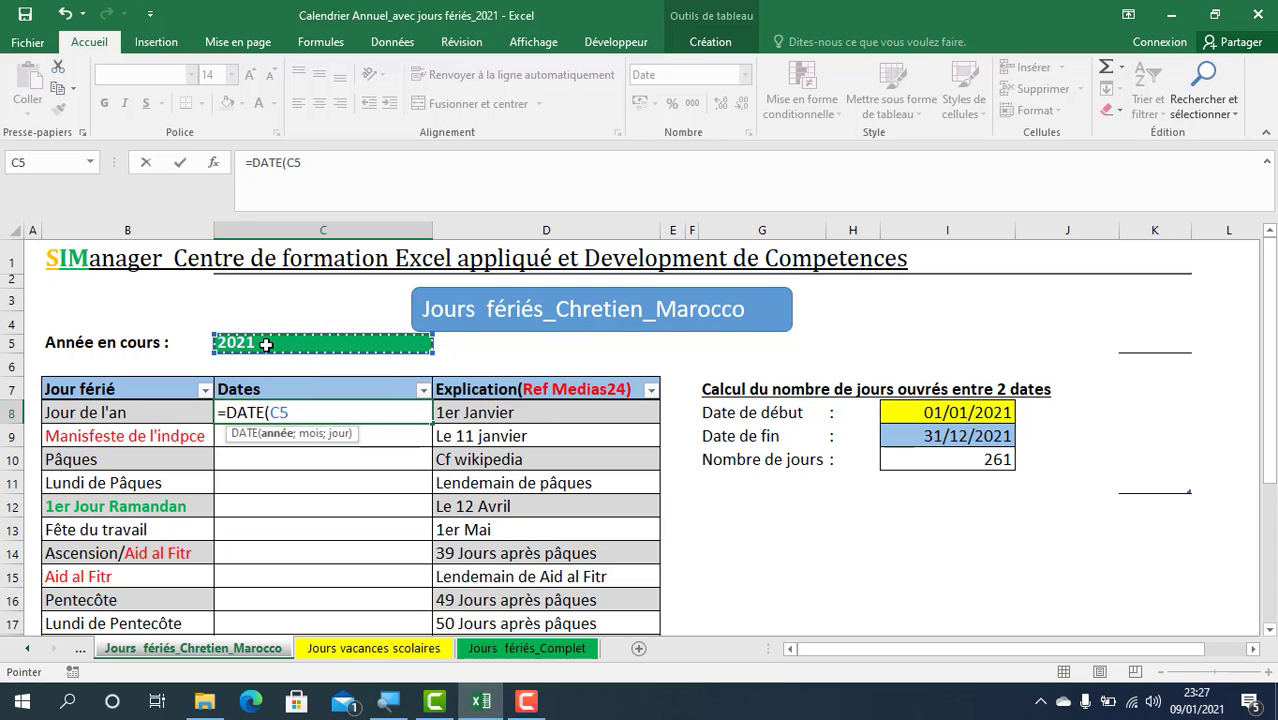
type(";")
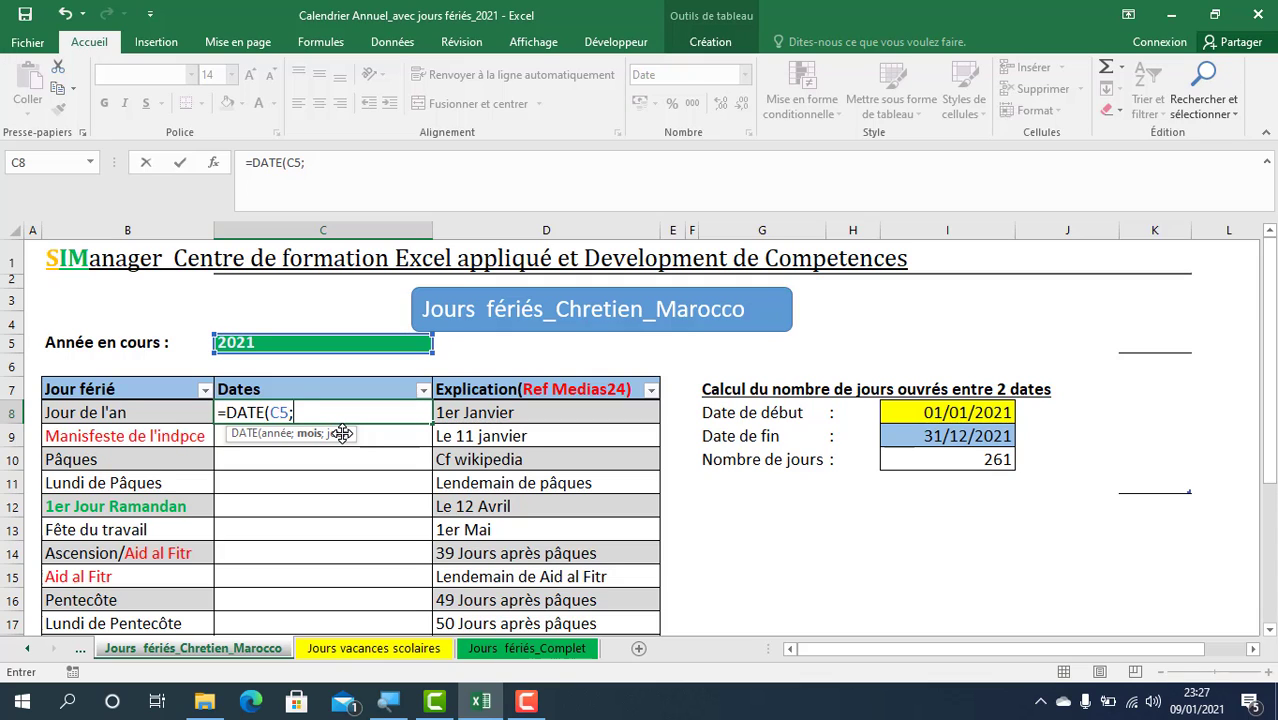
type(";1)")
key("Return")
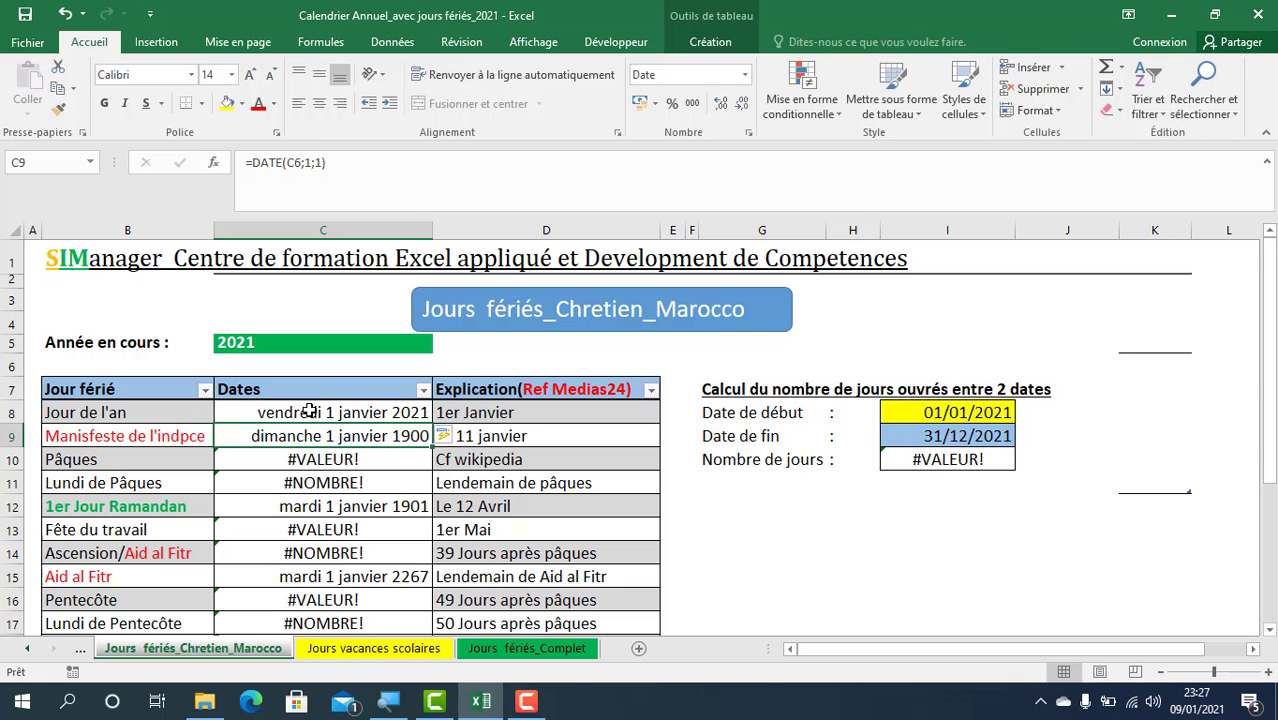
- Clear the formulas filled down the Dates column and convert the holidays table to a plain range
left_click_drag(310, 412, 337, 640)
scroll(313, 425, "up", 3)
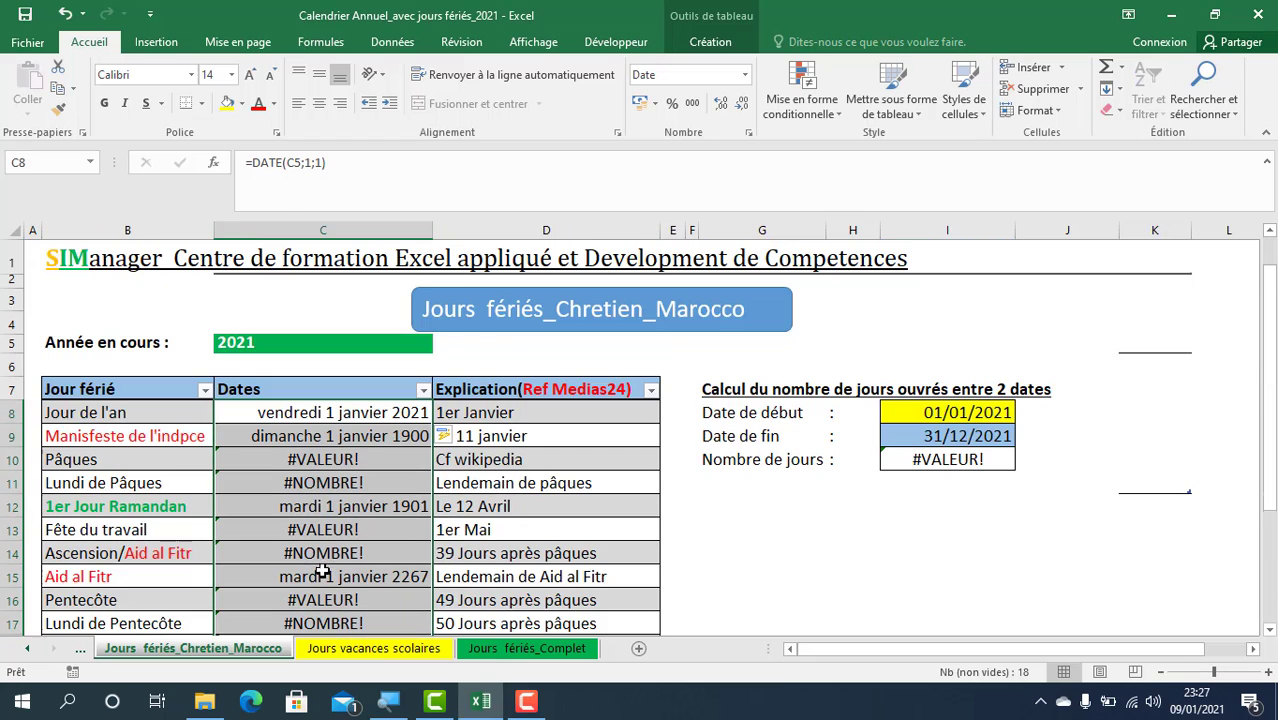
left_click(313, 423)
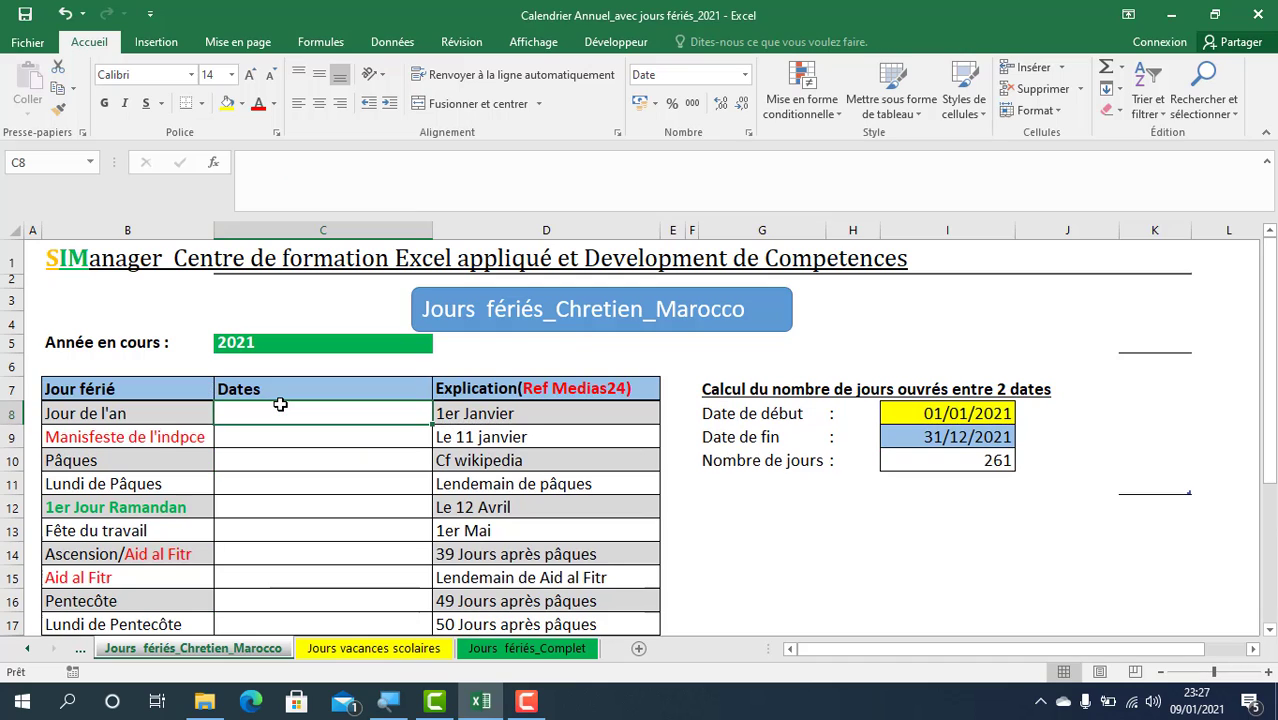
- Enter the Jour de l'an date in cell C8 as =DATE(C5;1;1), referencing the current year cell
type("=")
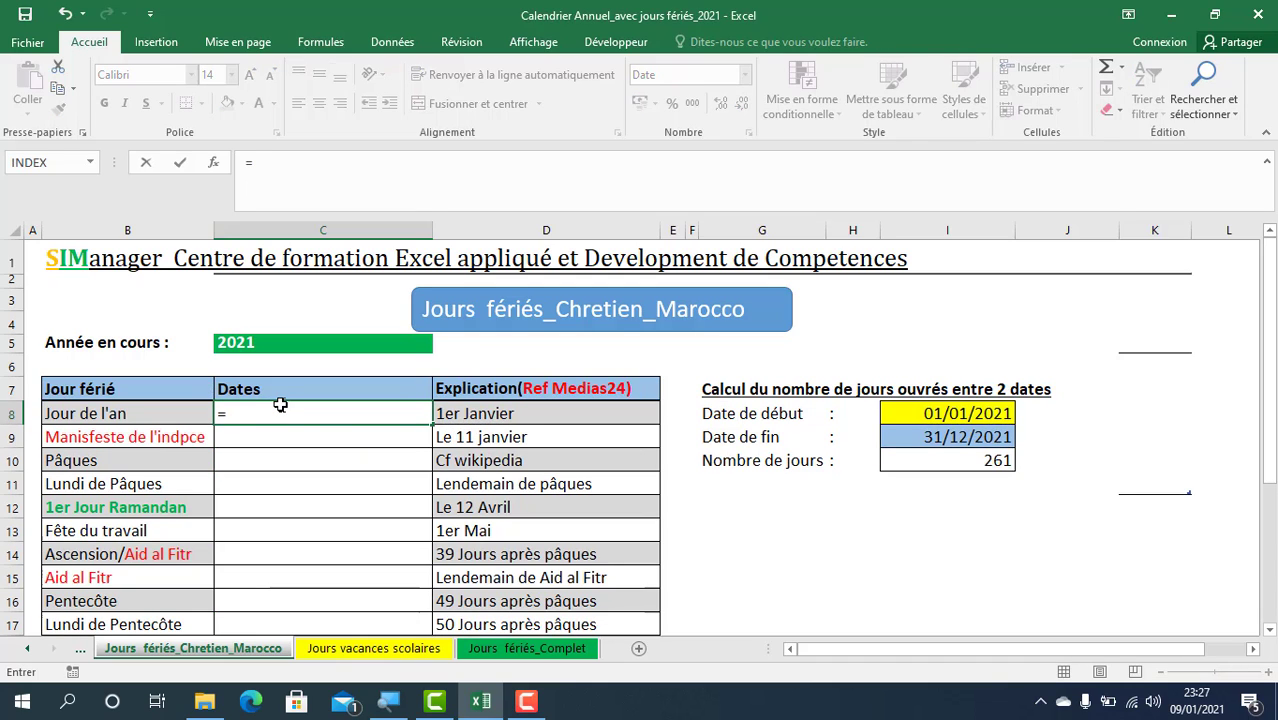
type("DATE5")
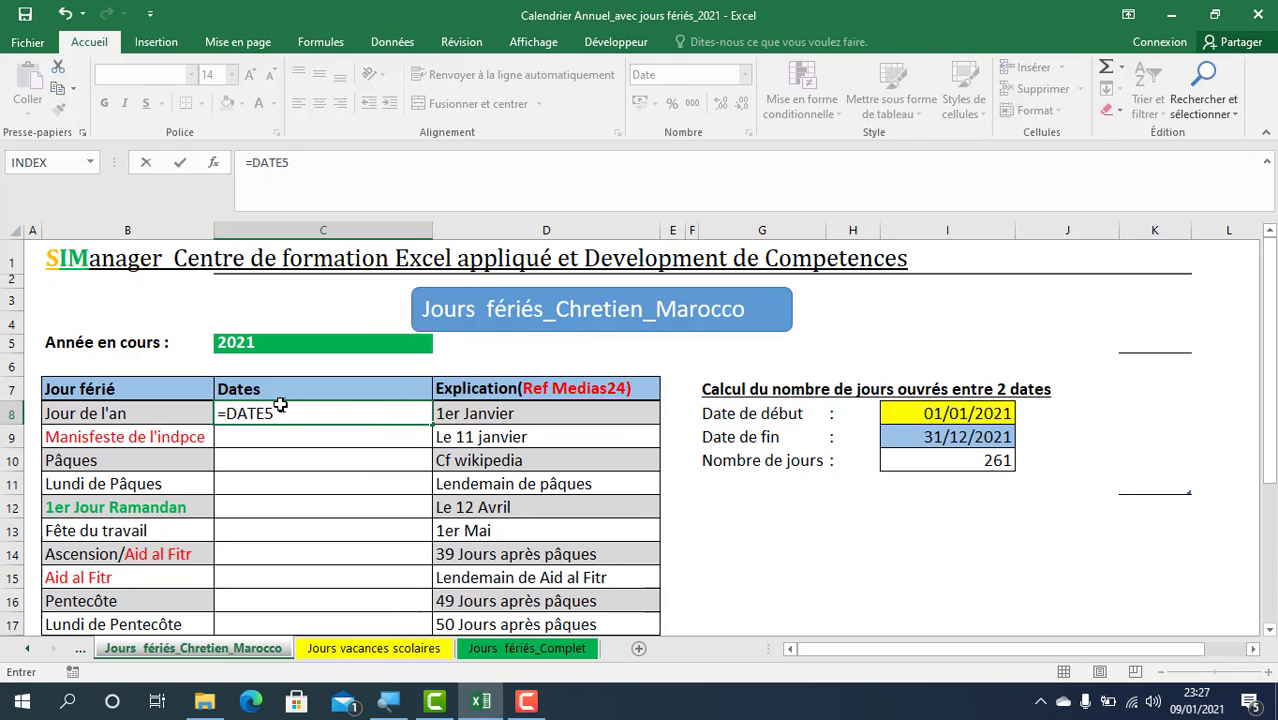
key("BackSpace")
type("(")
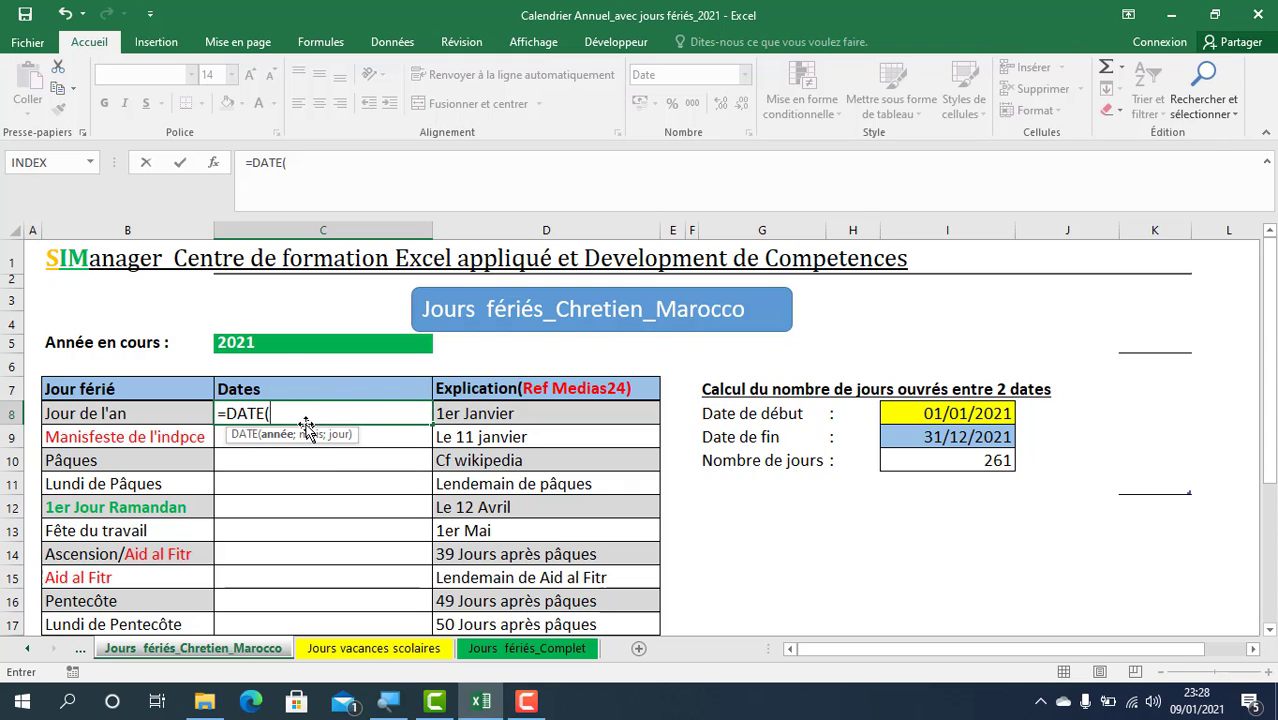
left_click(271, 343)
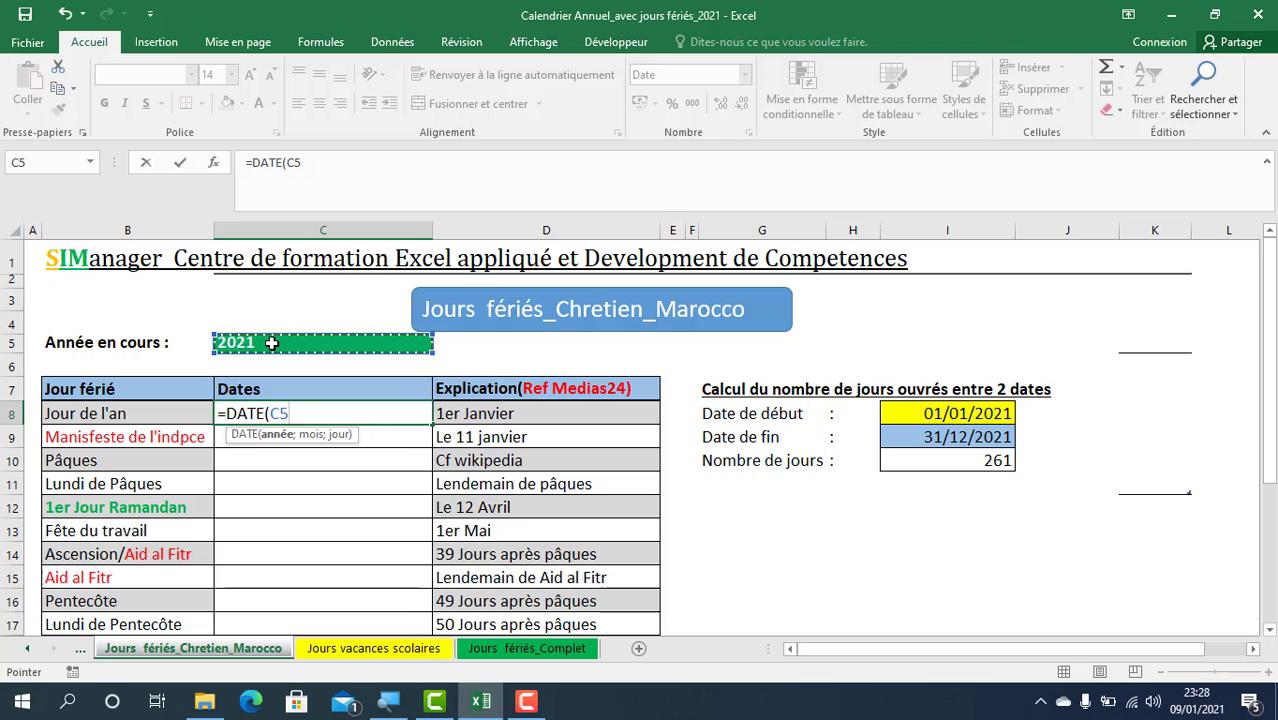
type(";")
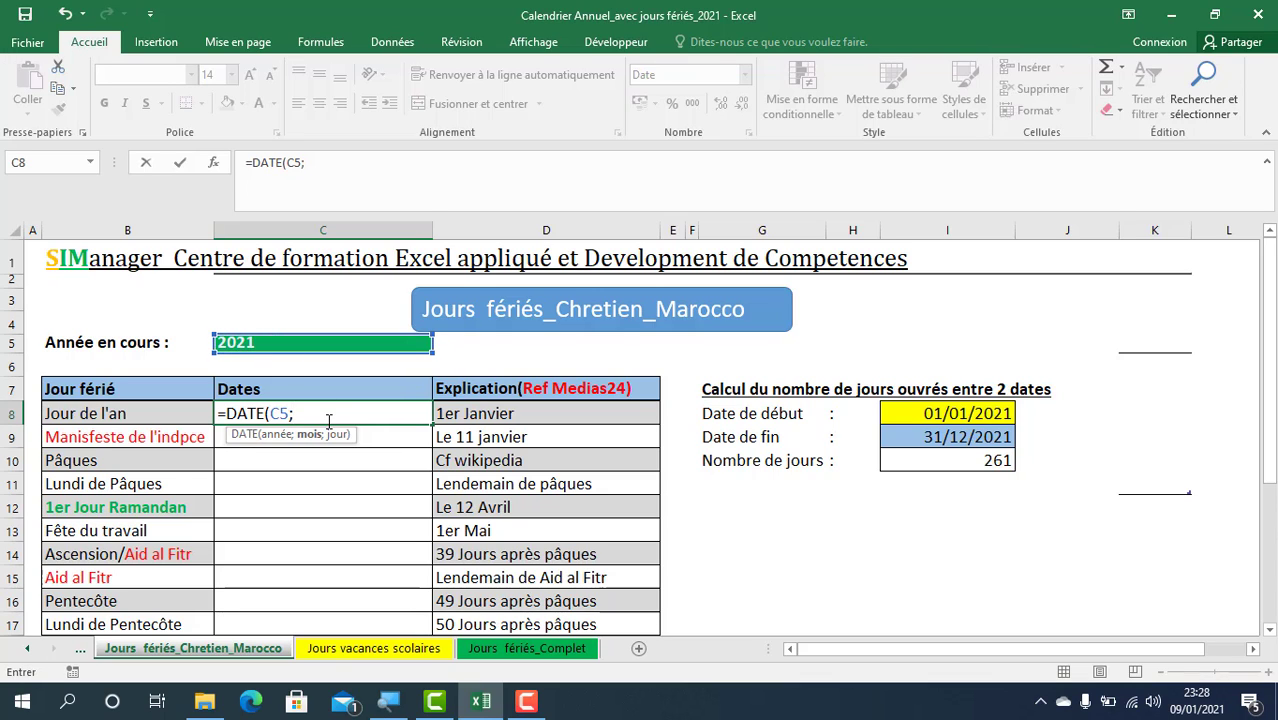
type("1;1)")
key("Return")
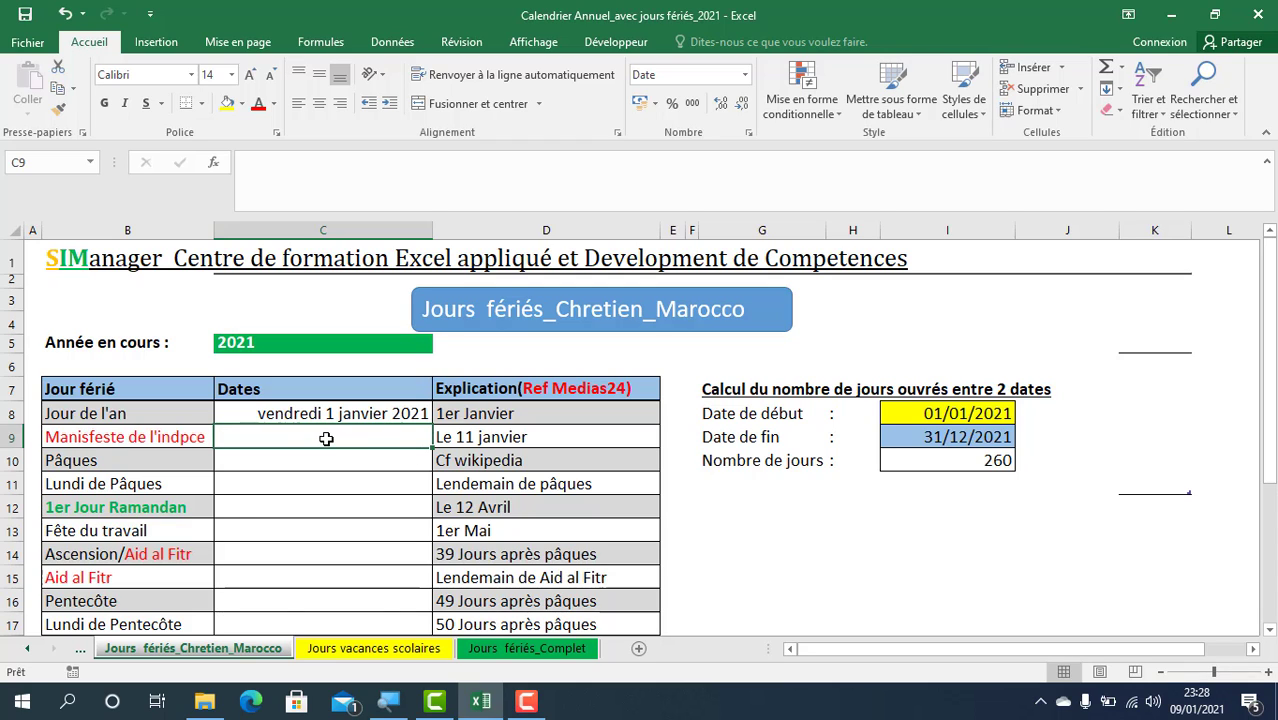
- Enter the Manisfeste de l'indpce date in cell C9 as =DATE(C5;1;11), taking the year from the Année en cours cell
type("=date(")
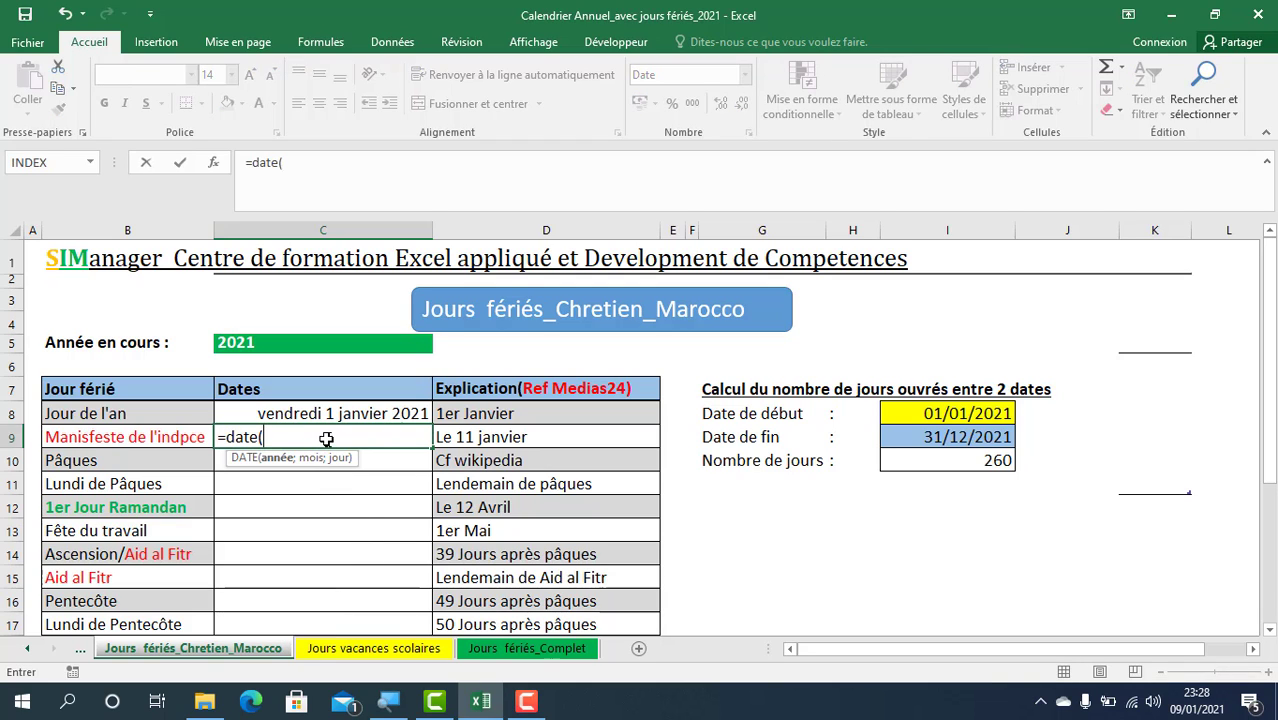
left_click(283, 342)
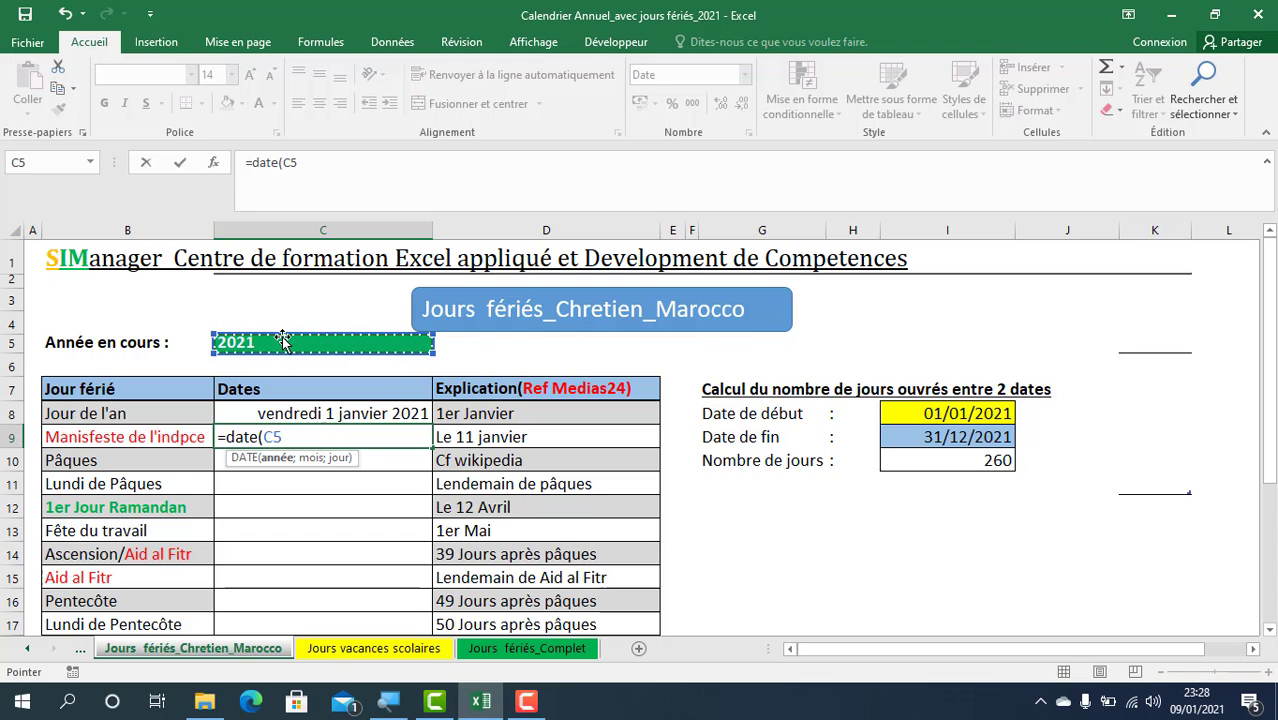
type(";")
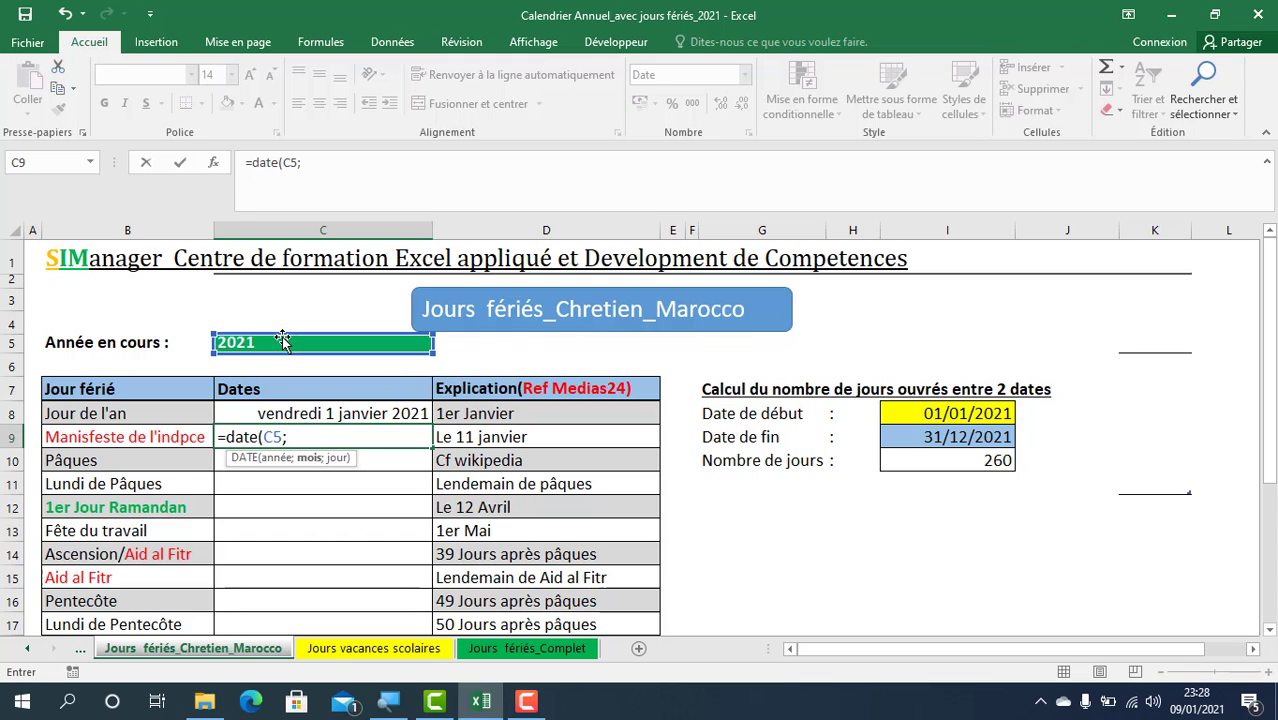
type("1;11)")
key("Return")
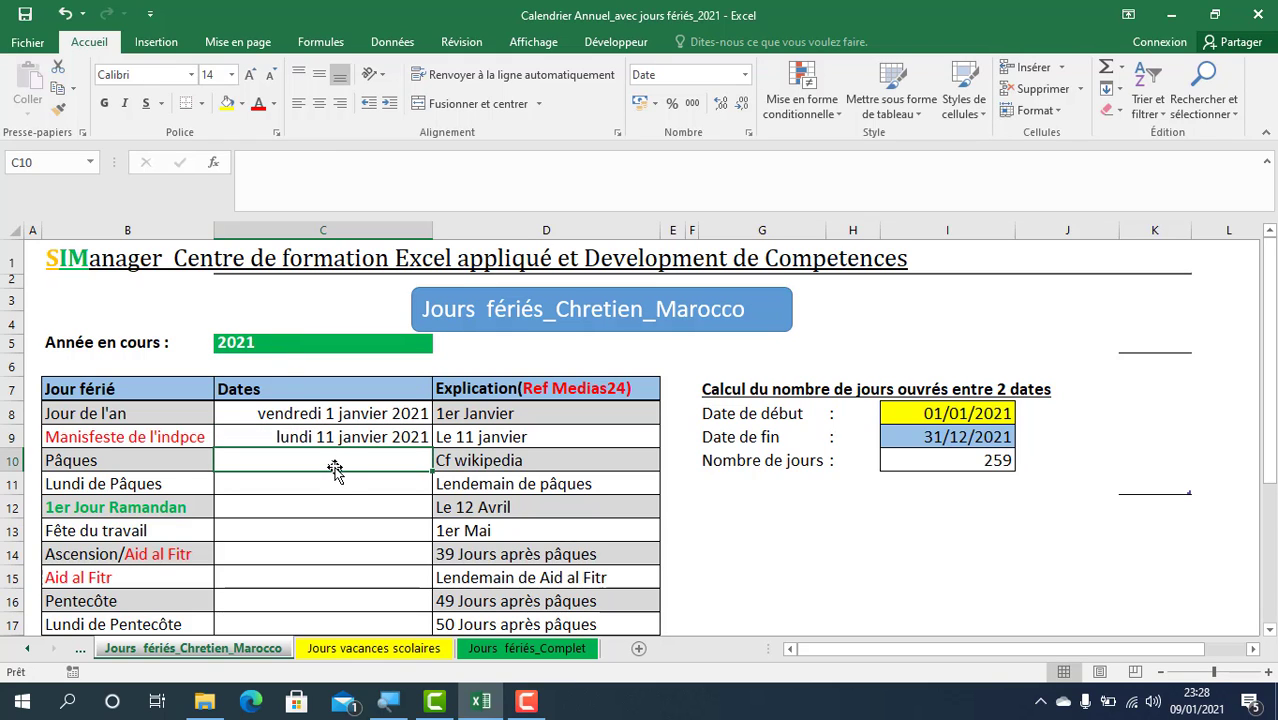
- Copy the Pâques formula text, without its equals sign, from cell C10 of the Jours fériés_Complet sheet
type("=")
key("BackSpace")
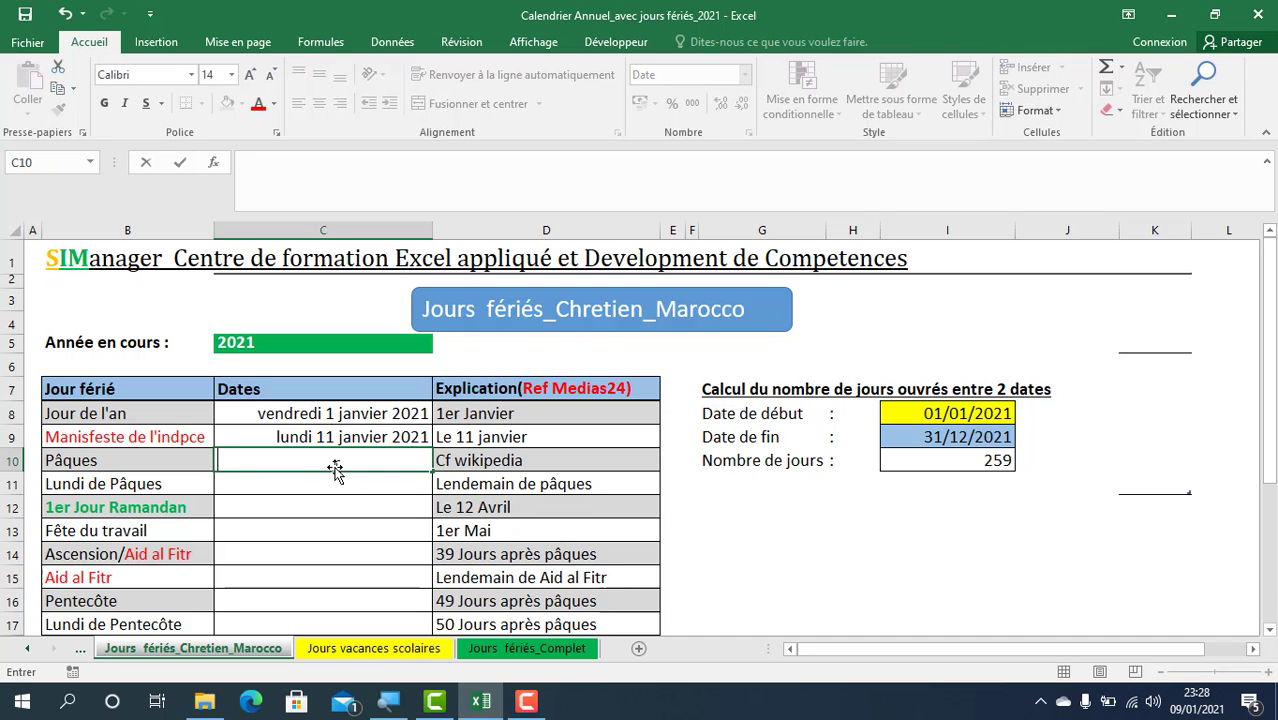
left_click(515, 655)
left_click(515, 655)
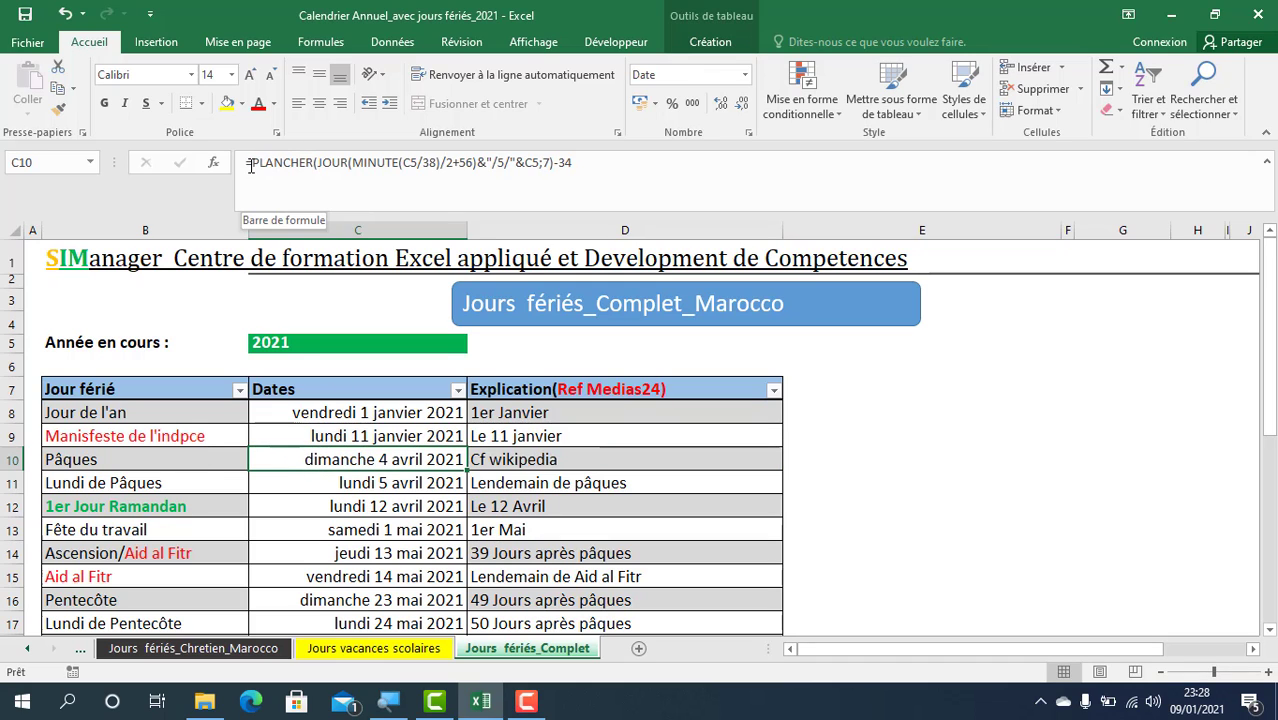
key("F2")
left_click_drag(250, 165, 579, 162)
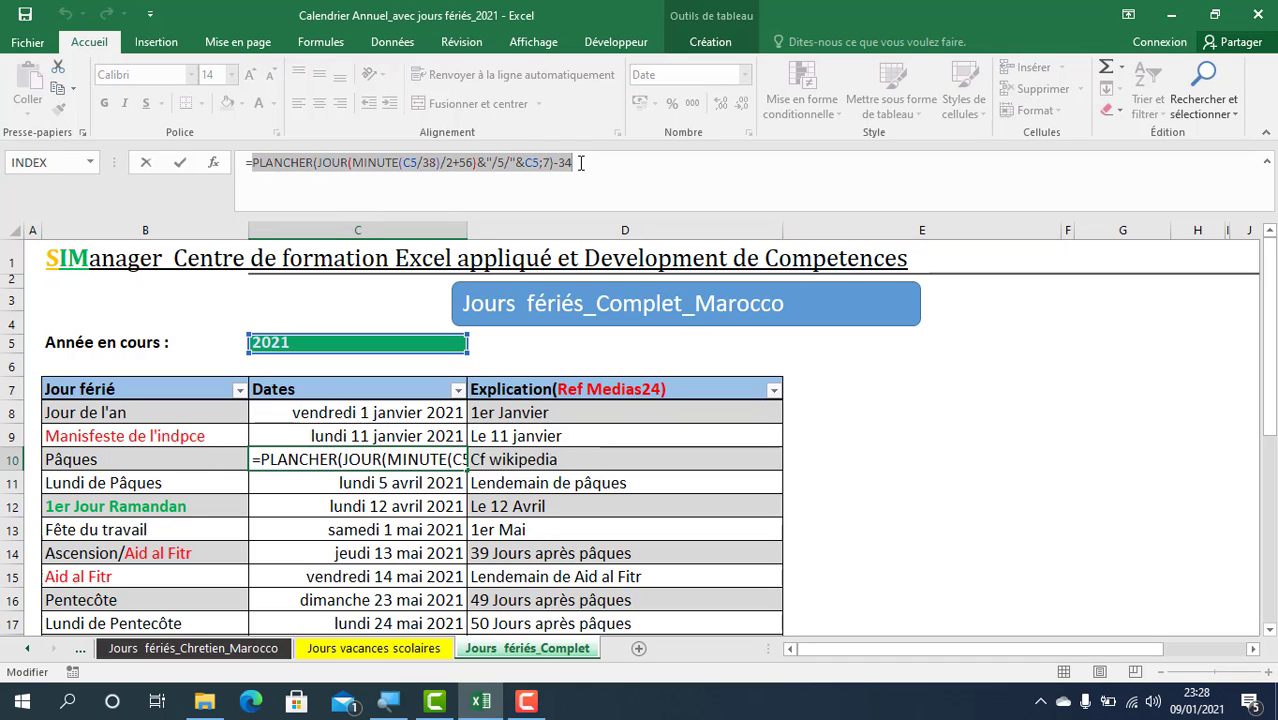
key("Escape")
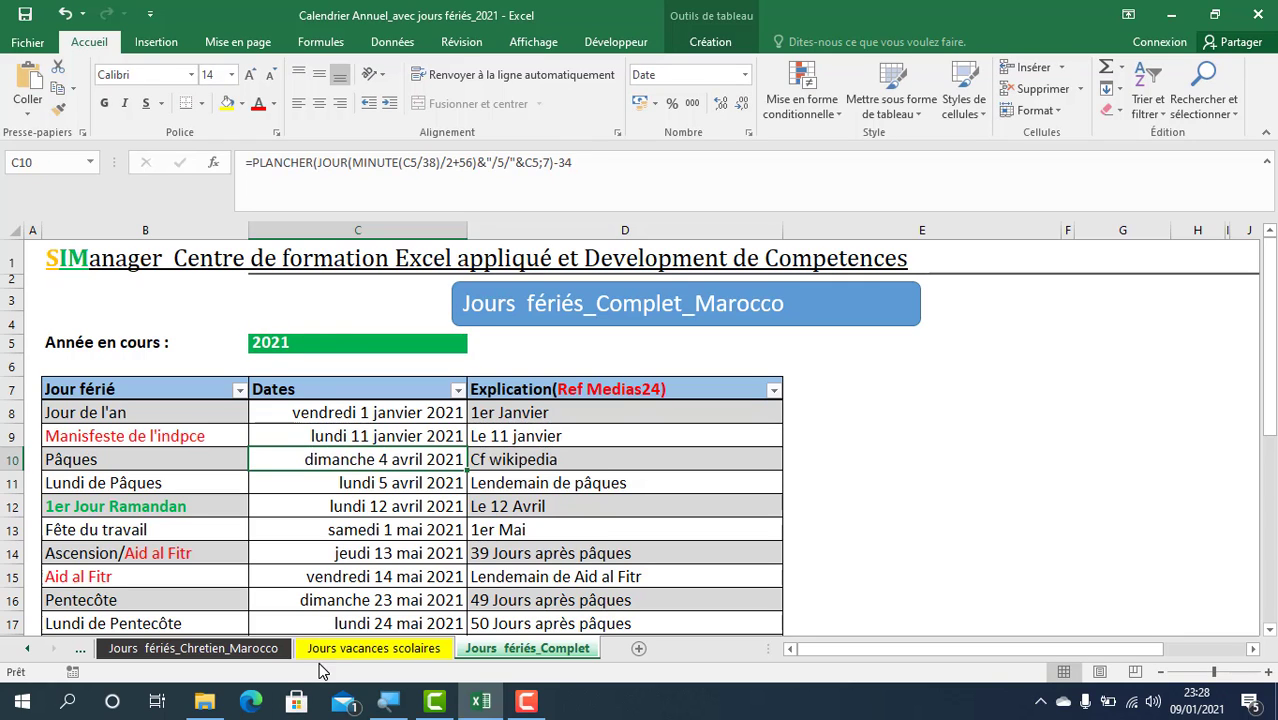
- Paste the Pâques formula into C10 of Jours fériés_Chretien_Marocco as =PLANCHER(JOUR(MINUTE(C5/38)/2+56)&"/5/"&C5;7)-34, adding the missing equals sign
left_click(264, 652)
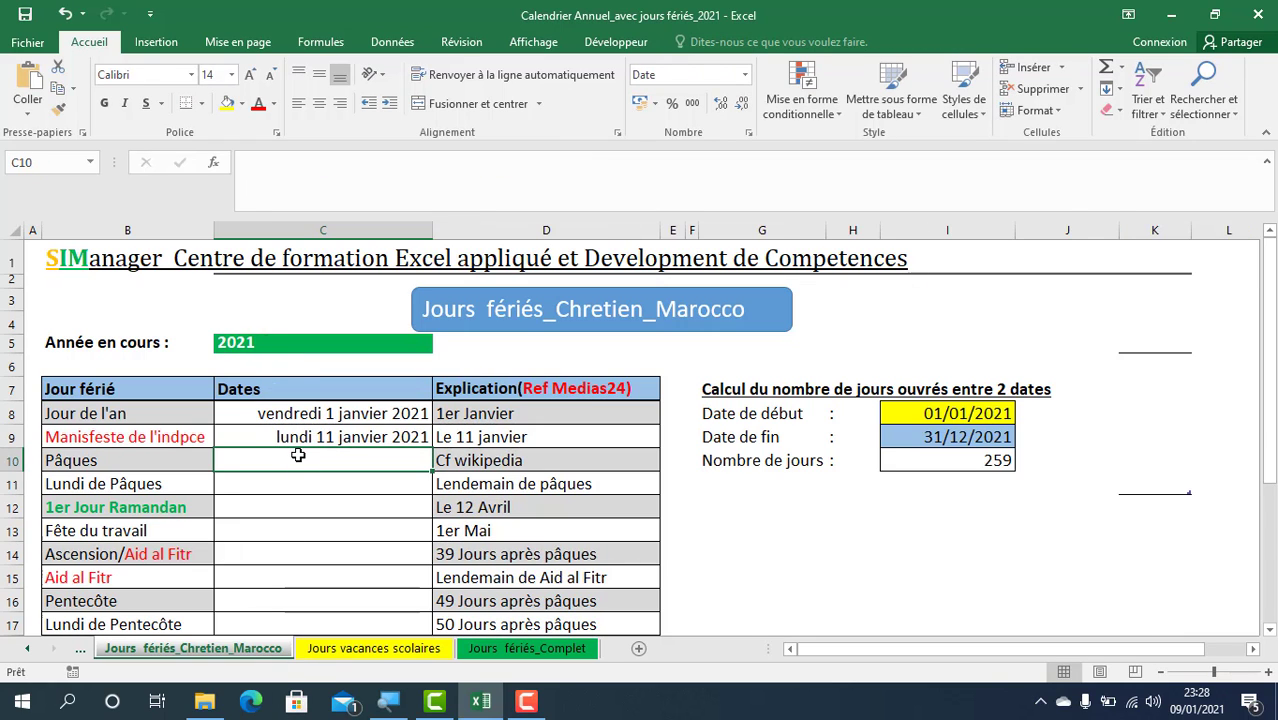
key("ctrl+v")
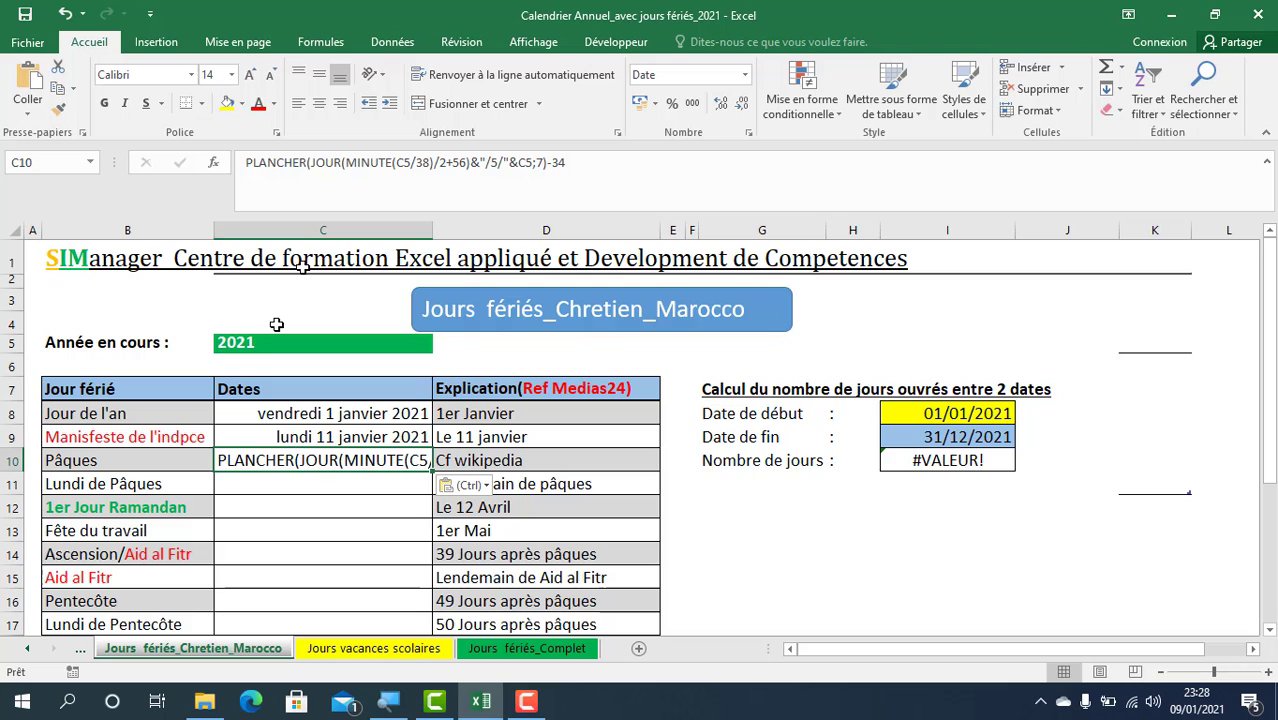
left_click(245, 166)
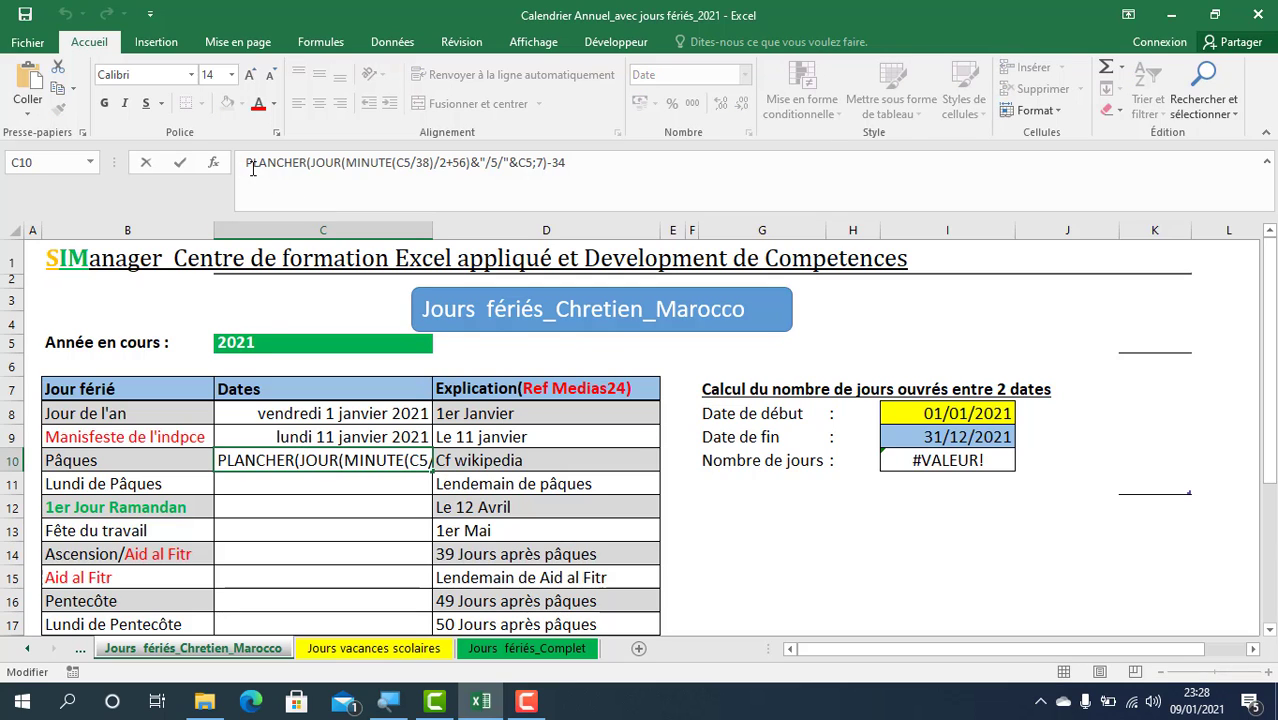
type("=")
key("Return")
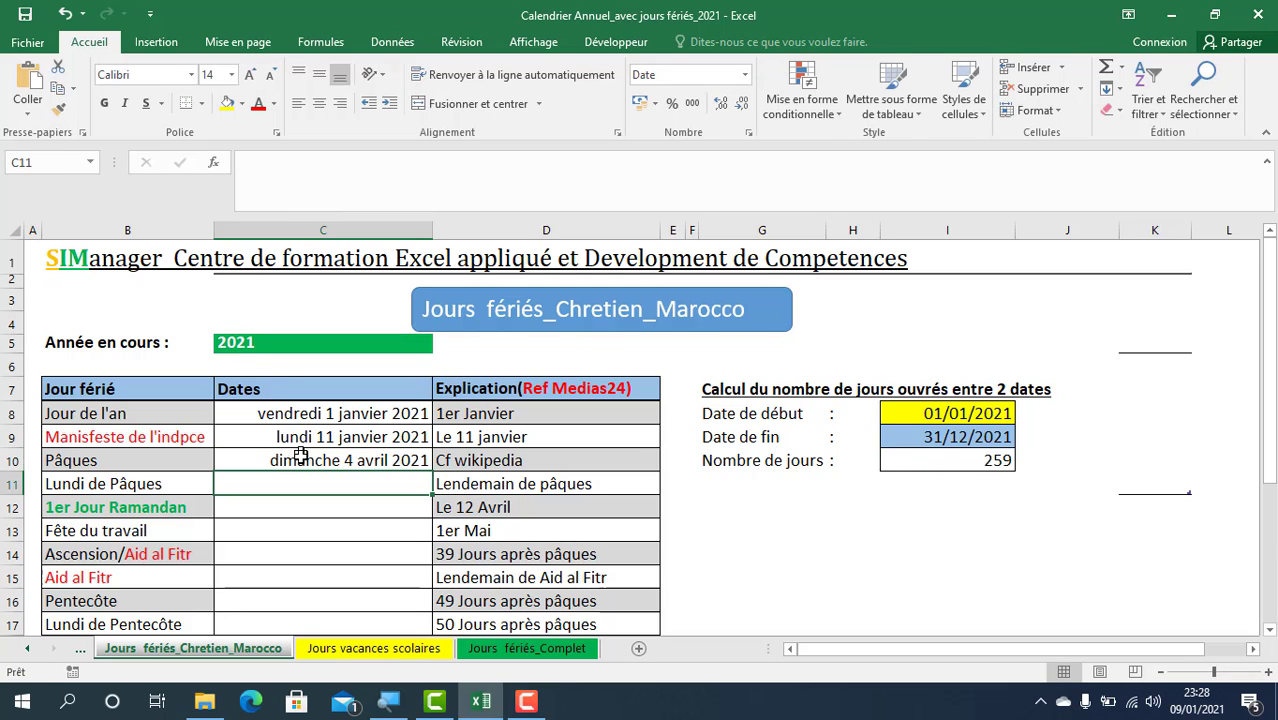
left_click(300, 458)
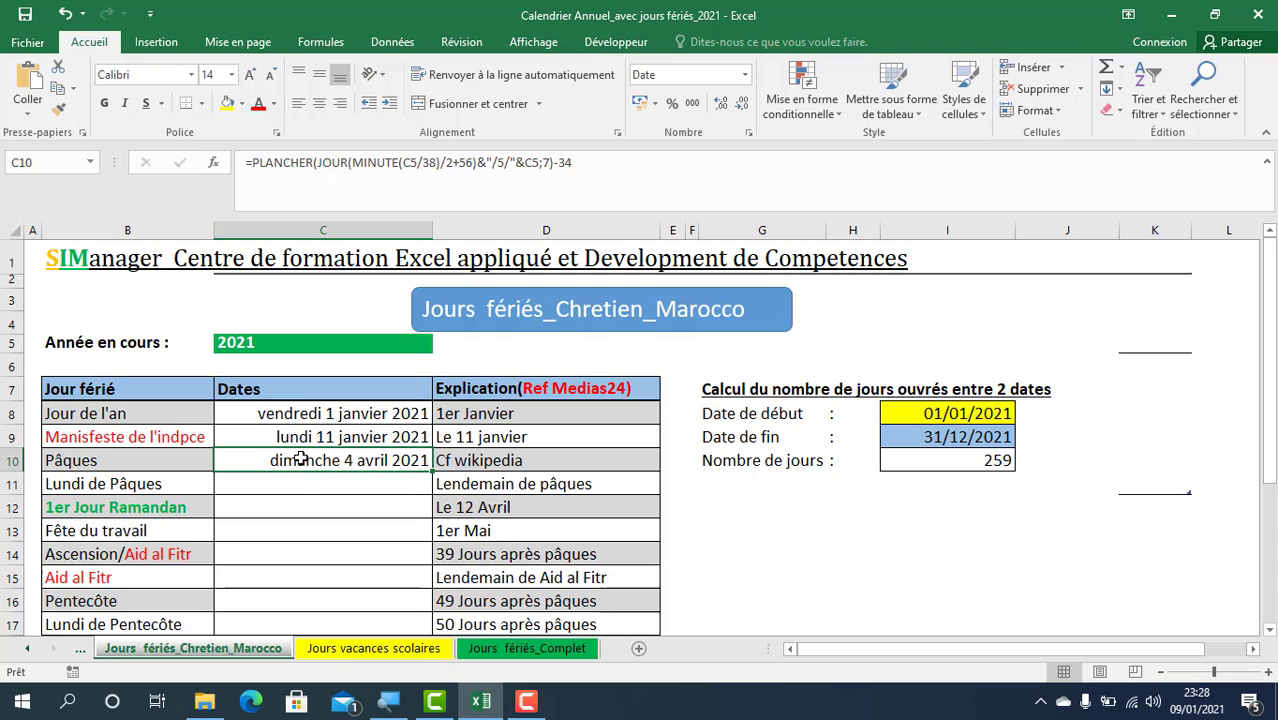
- Enter the Lundi de Pâques date in cell C11 as =C10+1, one day after Pâques
left_click(298, 490)
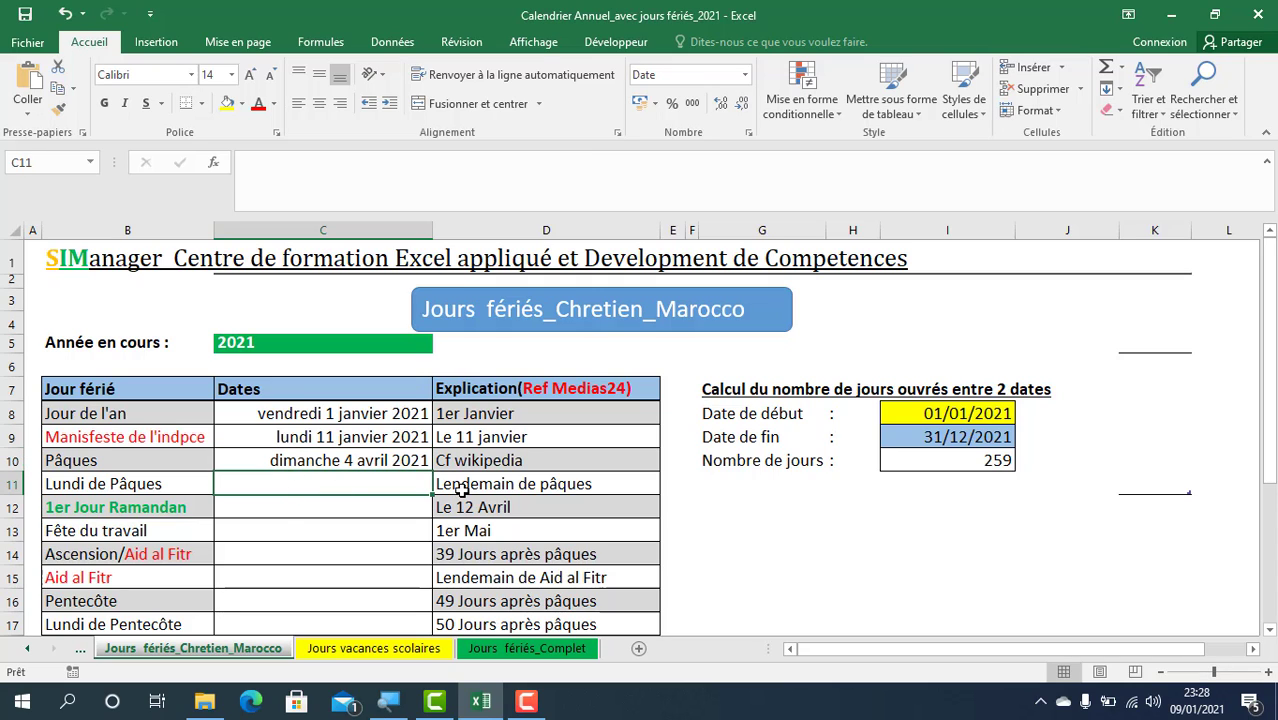
type("=")
left_click(379, 460)
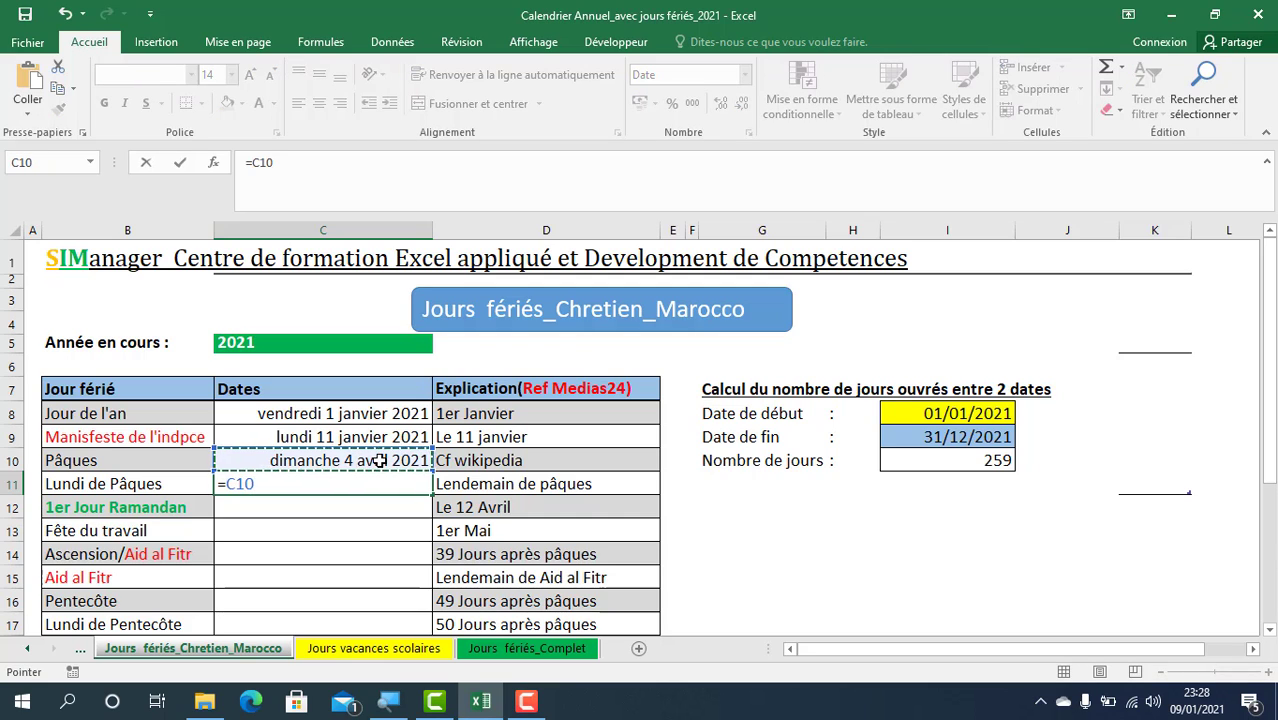
type("+1")
key("Return")
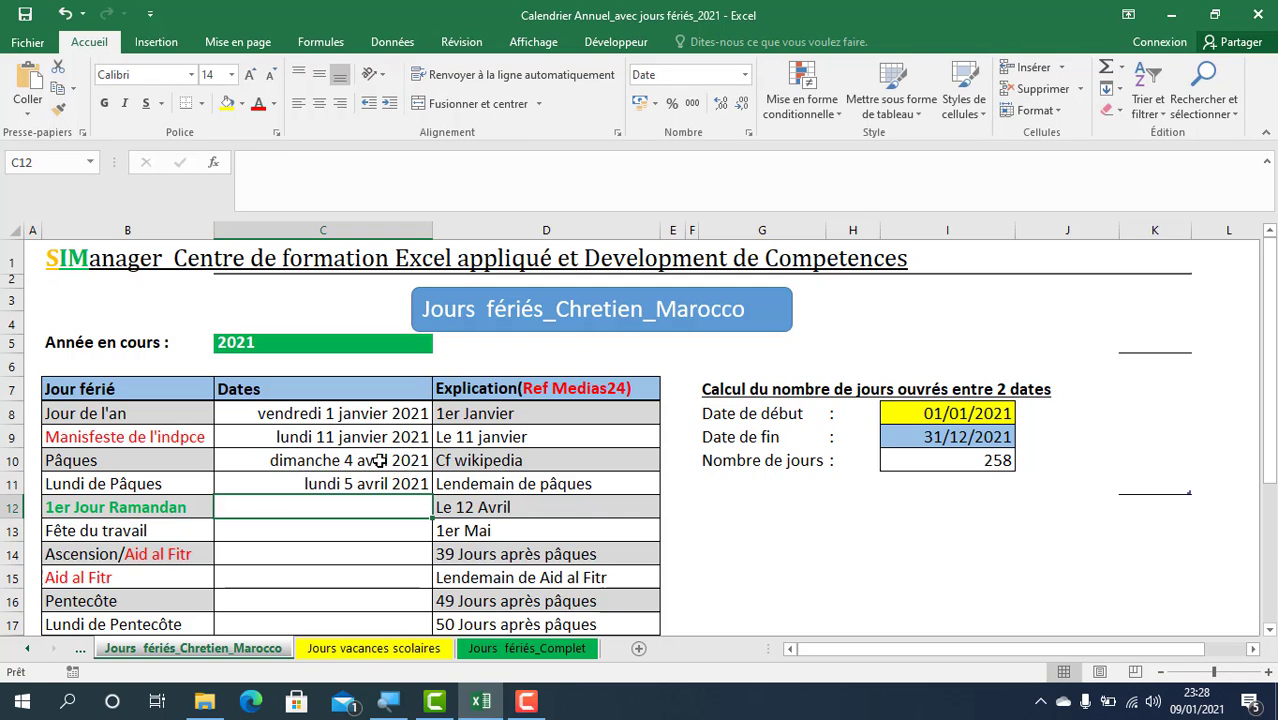
- Enter the 1er Jour Ramandan date in cell C12 as =DATE(C5;4;12), referencing the current year cell
type("=date")
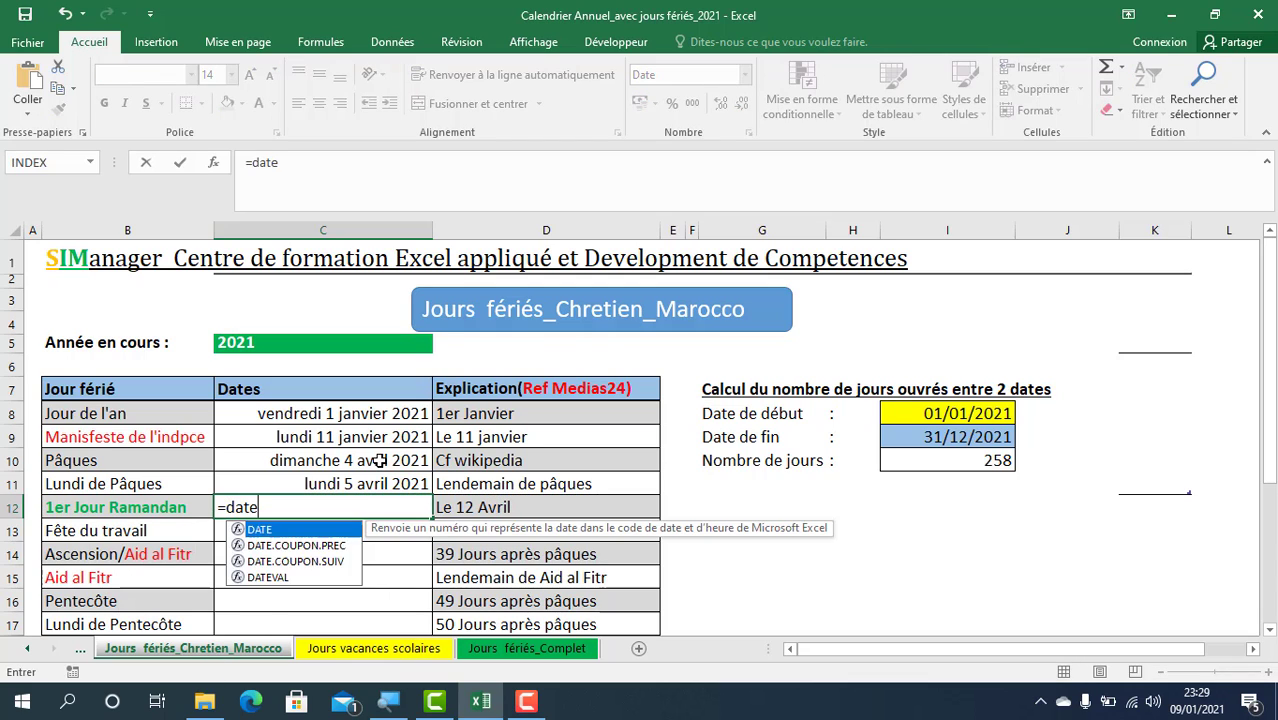
type("(")
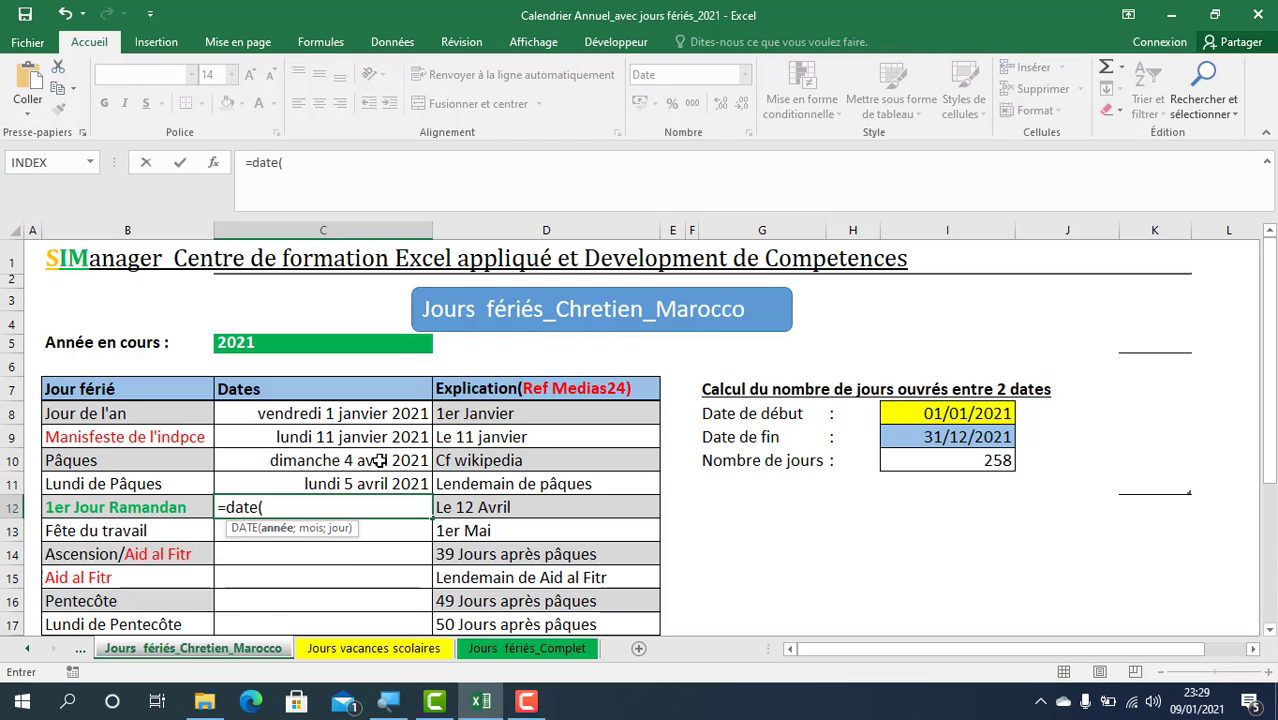
left_click(362, 342)
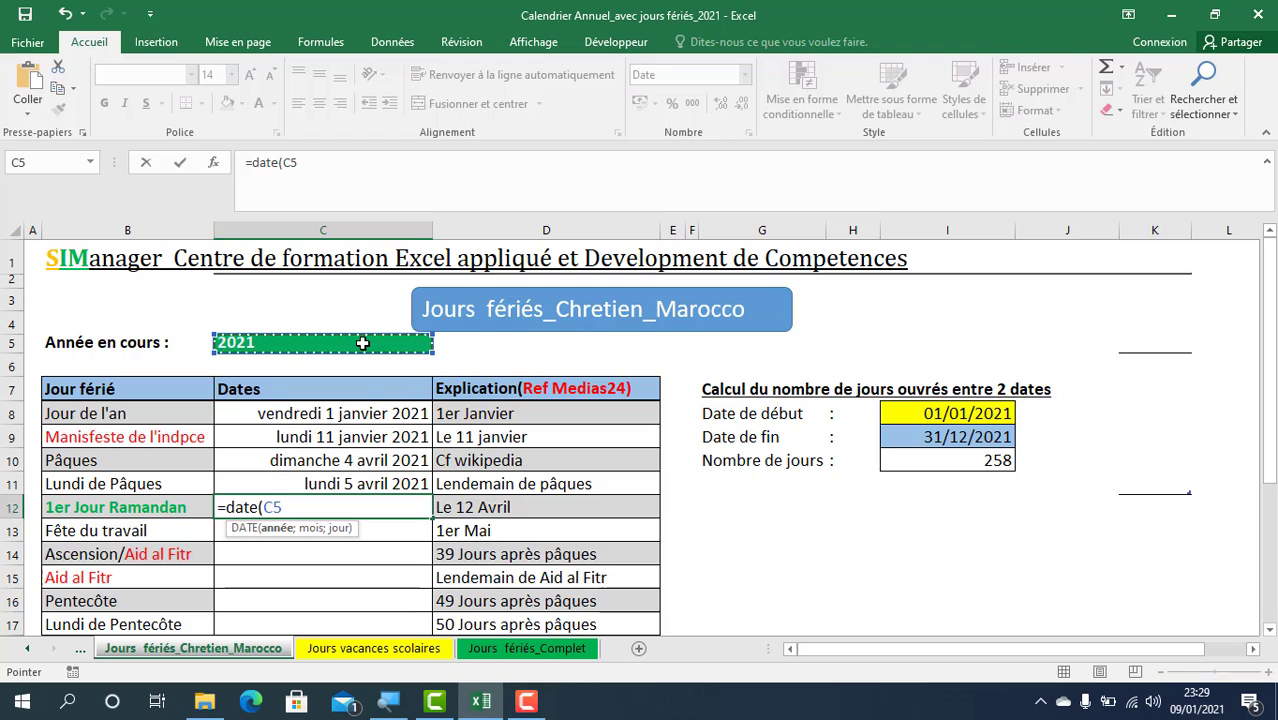
type(";")
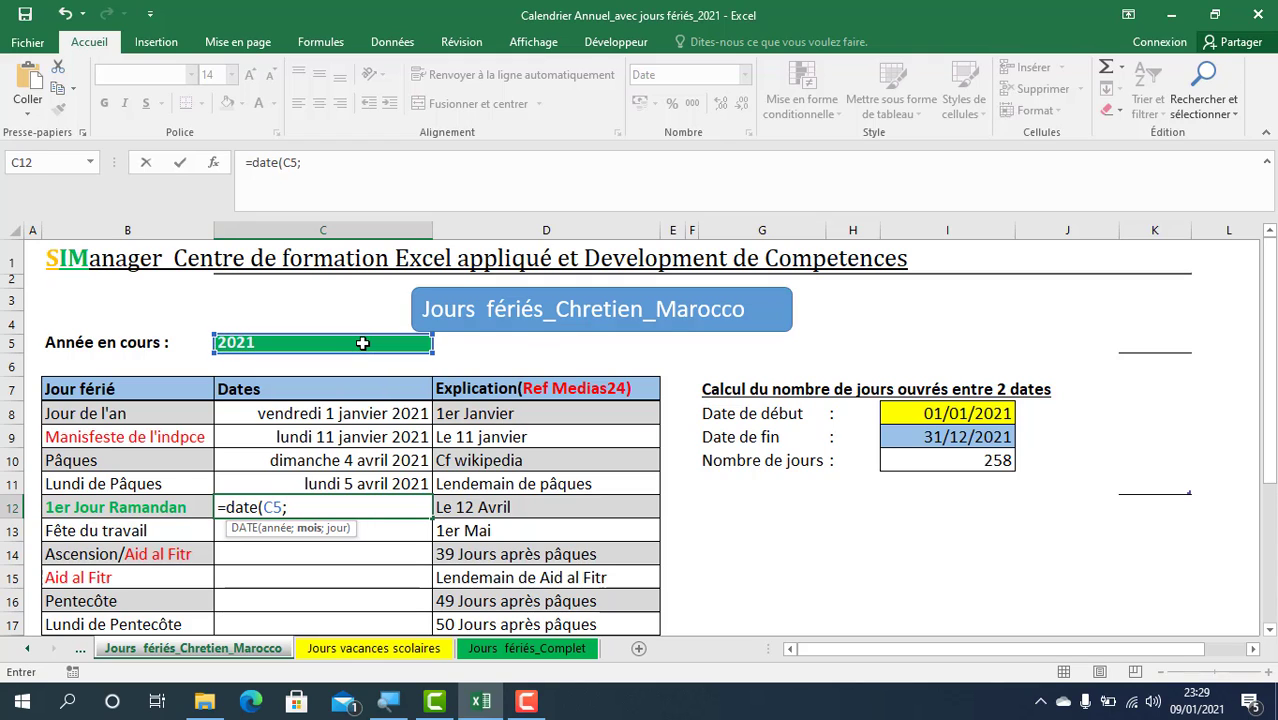
type("4;12")
key("Return")
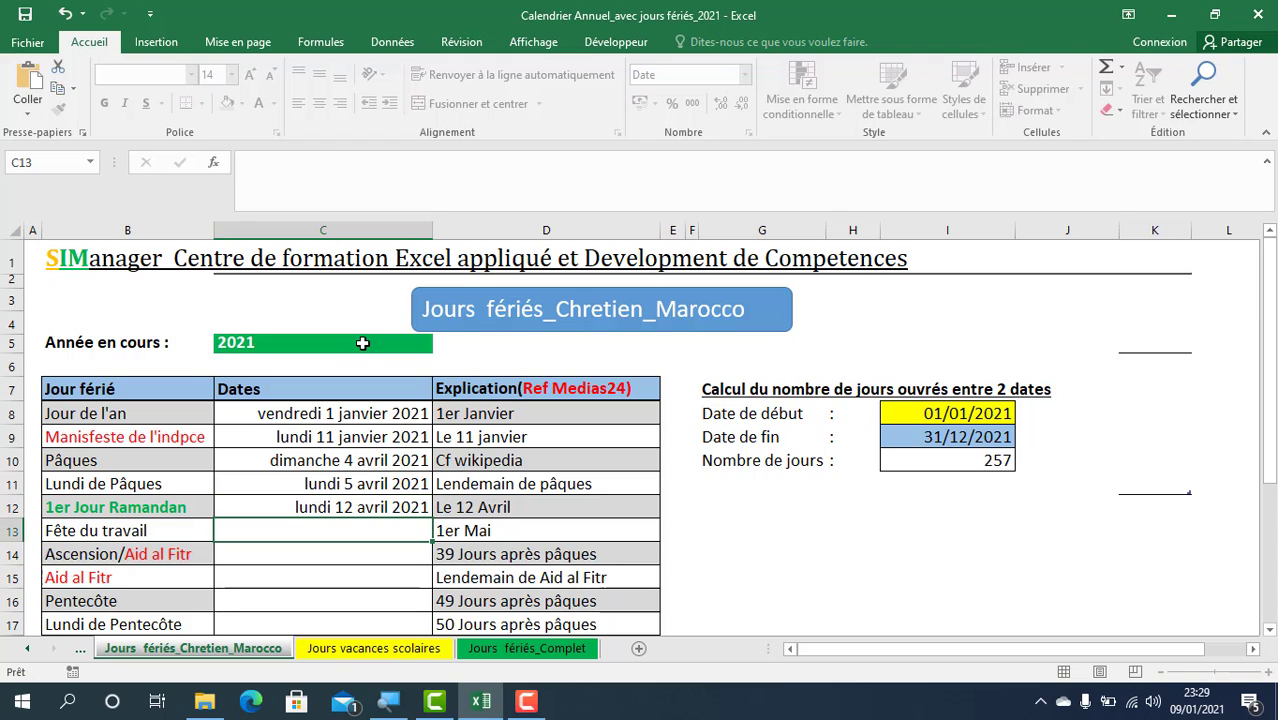
- Test the date formulas by switching the Année en cours to 2019 and back to 2021
type("=")
key("Escape")
left_click(364, 342)
left_click(441, 345)
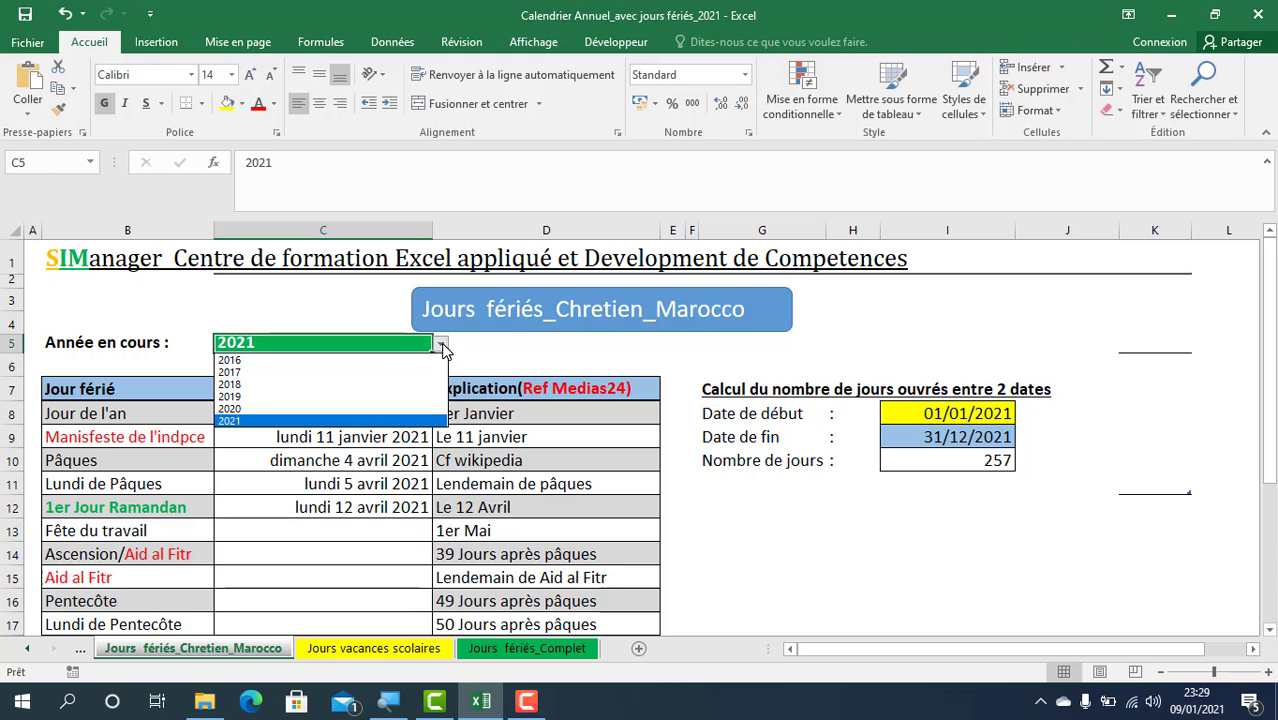
left_click(327, 391)
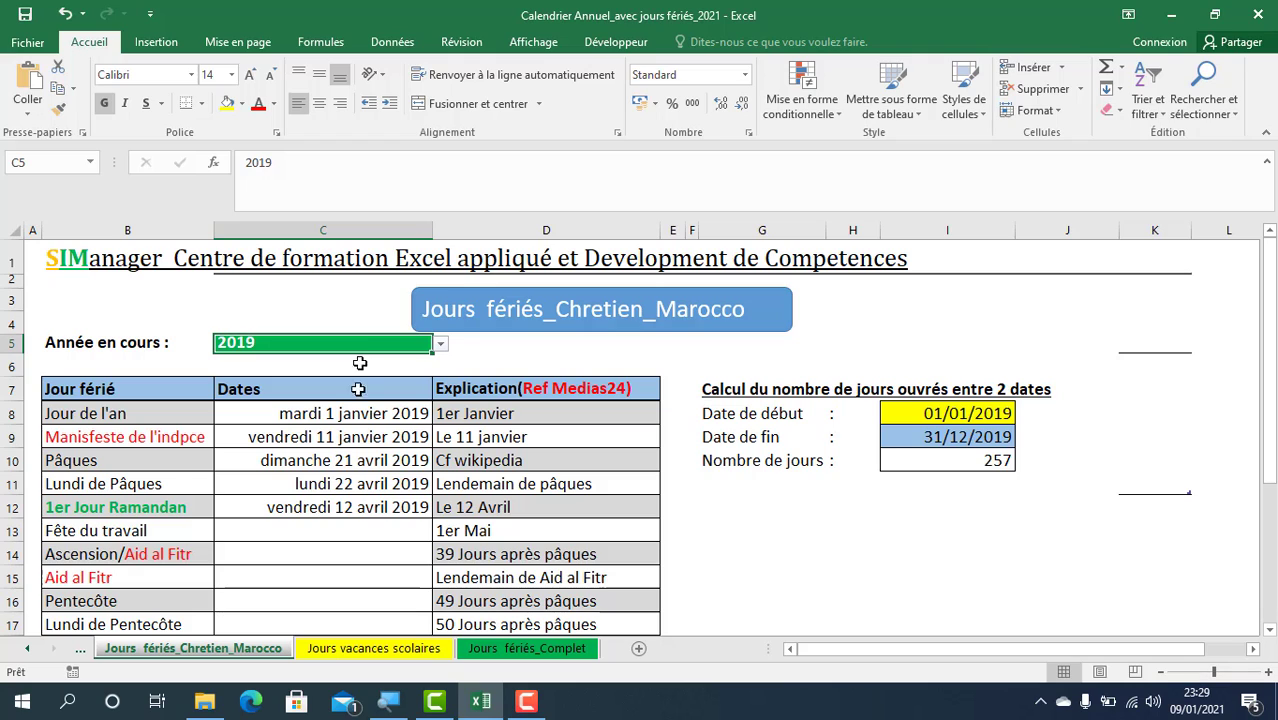
left_click(441, 345)
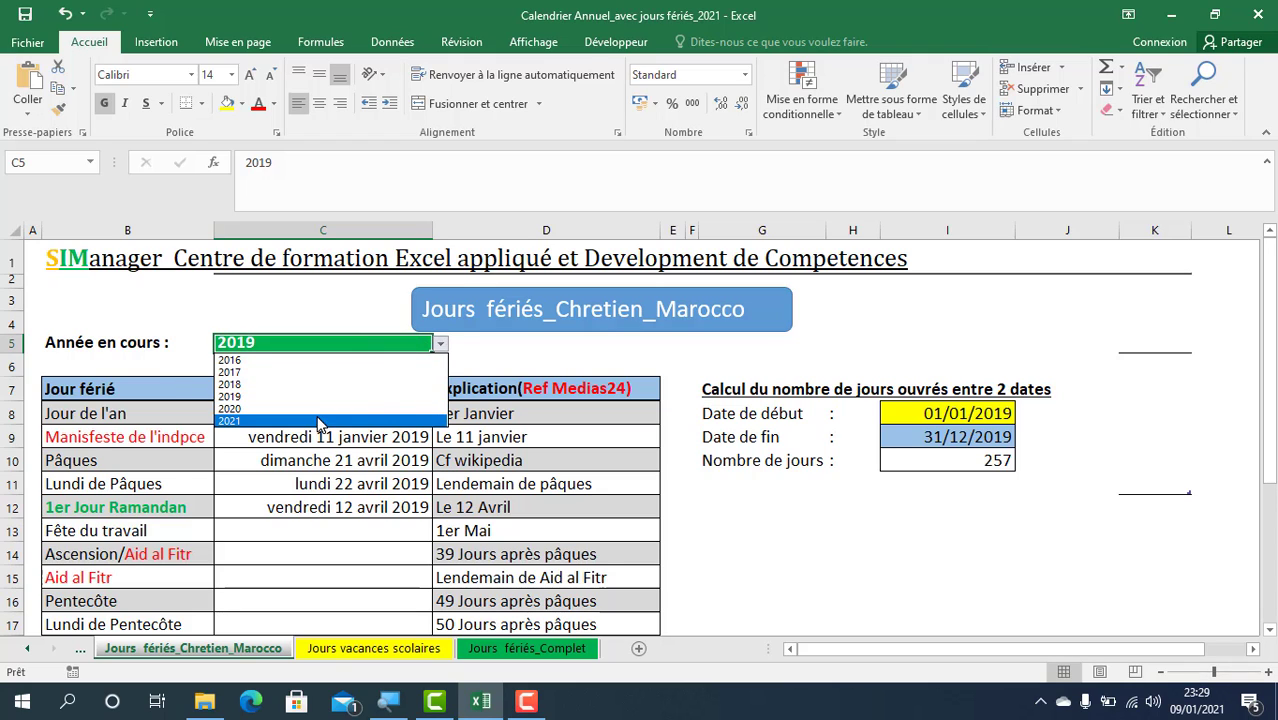
left_click(318, 421)
- Enter the Fête du travail date in cell C13 as =DATE(C5;5;1) and begin a formula in cell C14
left_click(297, 527)
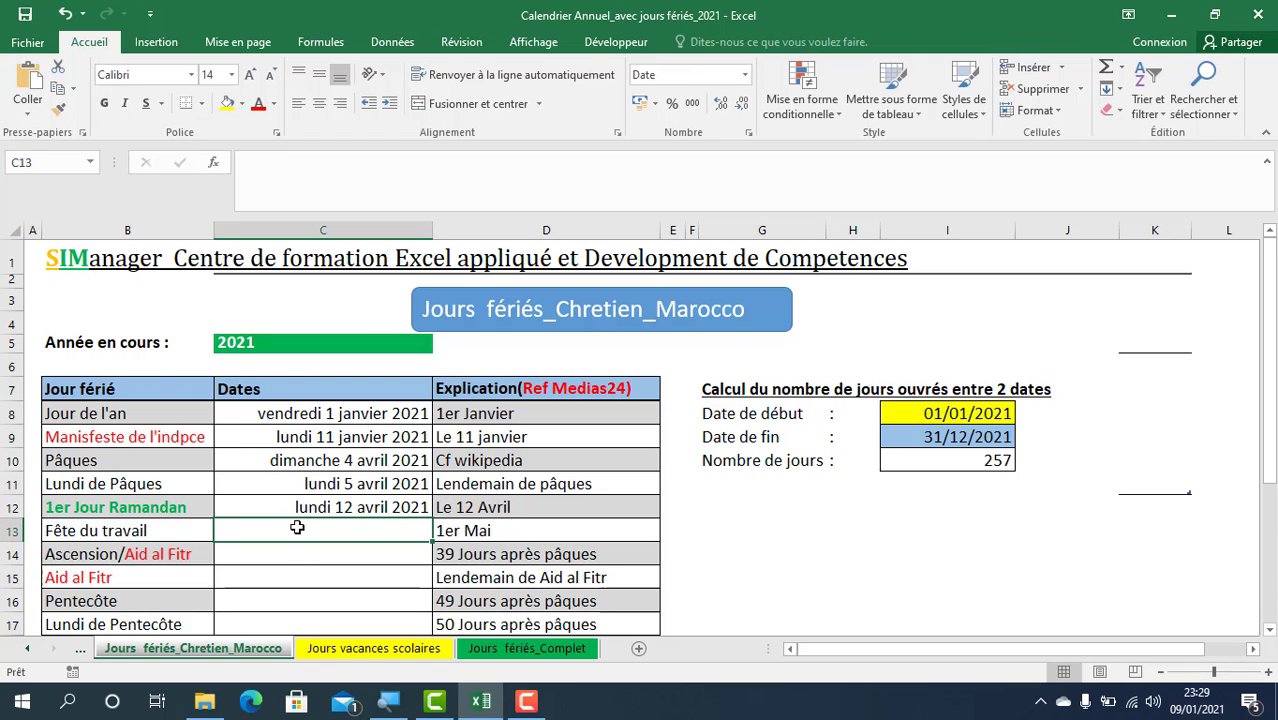
type("=")
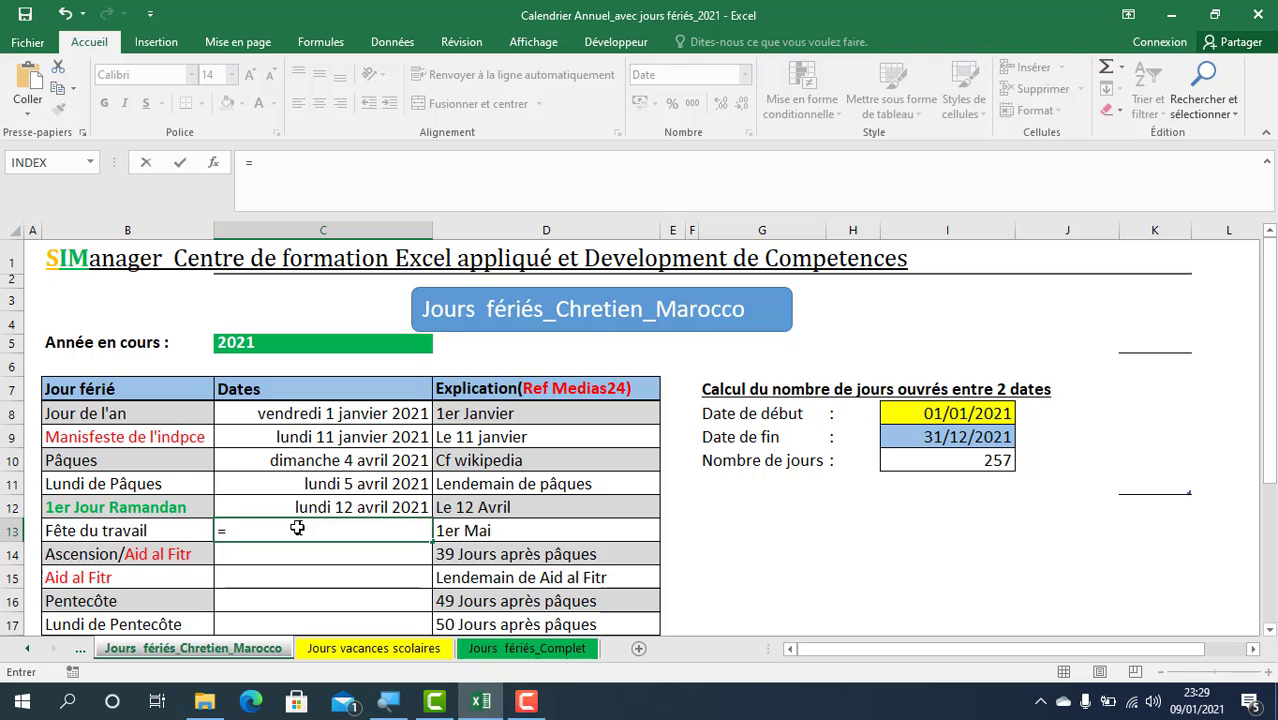
type("date(")
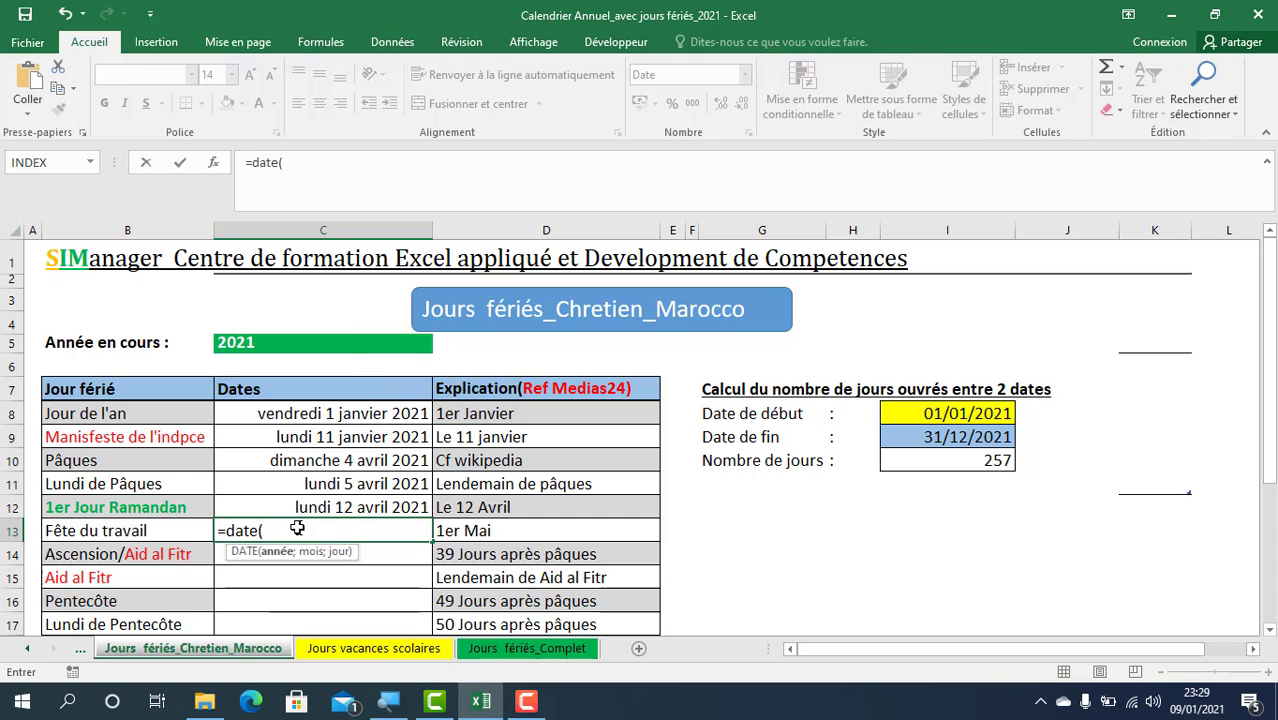
left_click(260, 342)
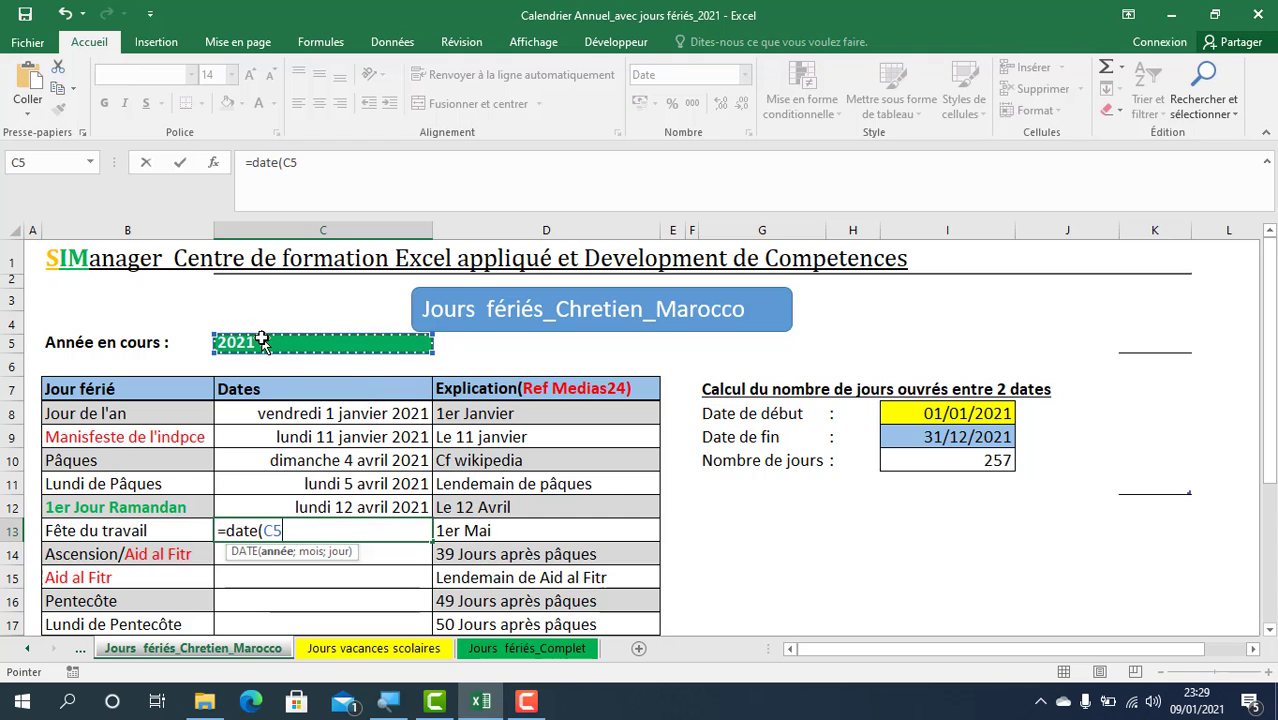
type(";5")
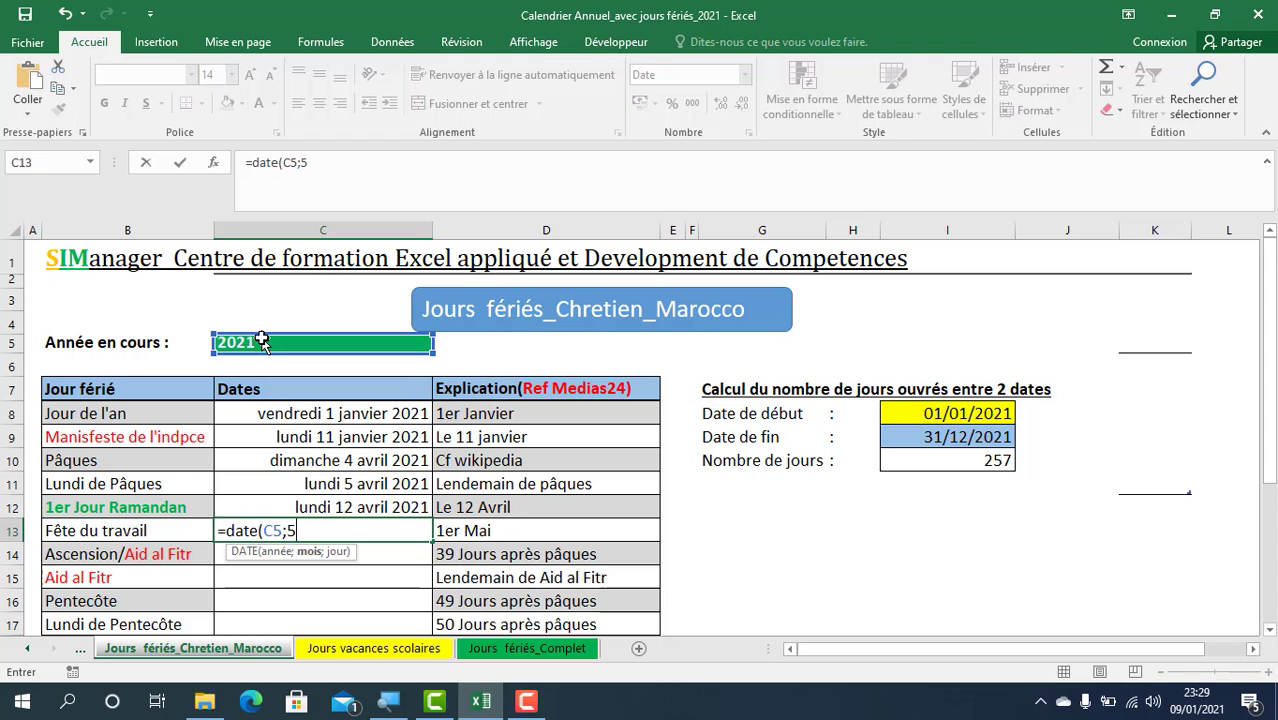
type(";1)")
key("Return")
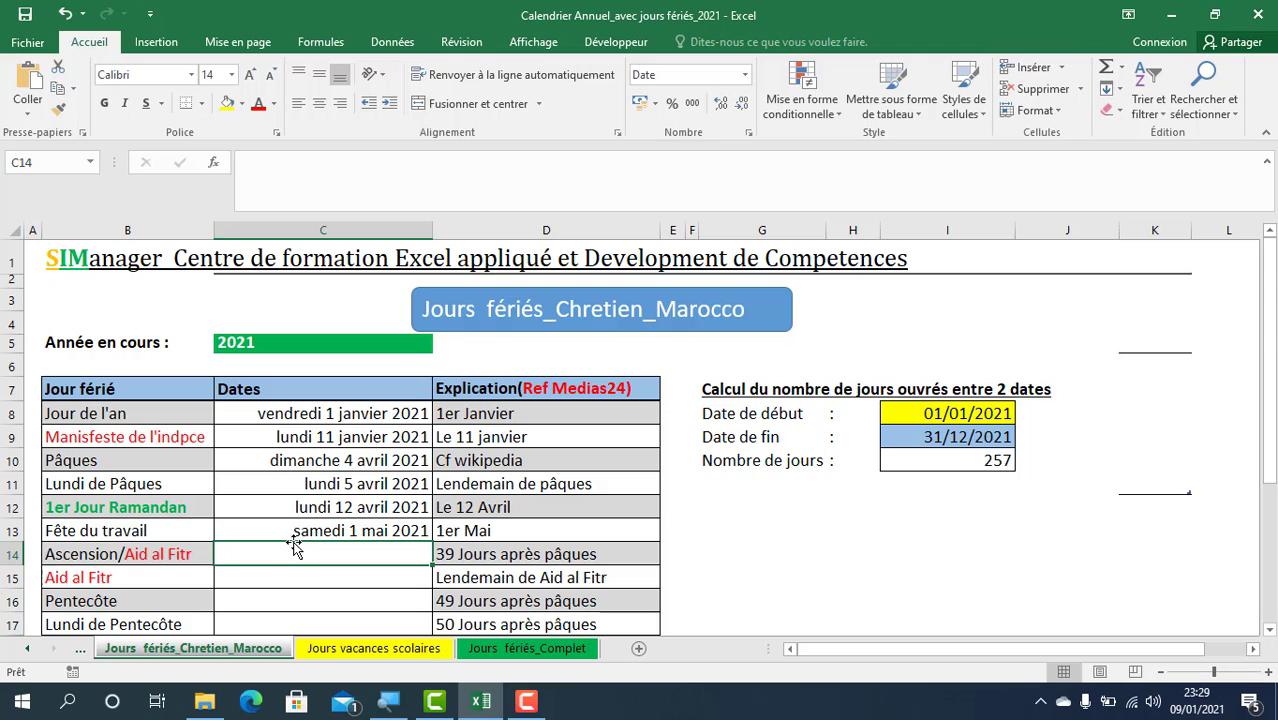
type("=")
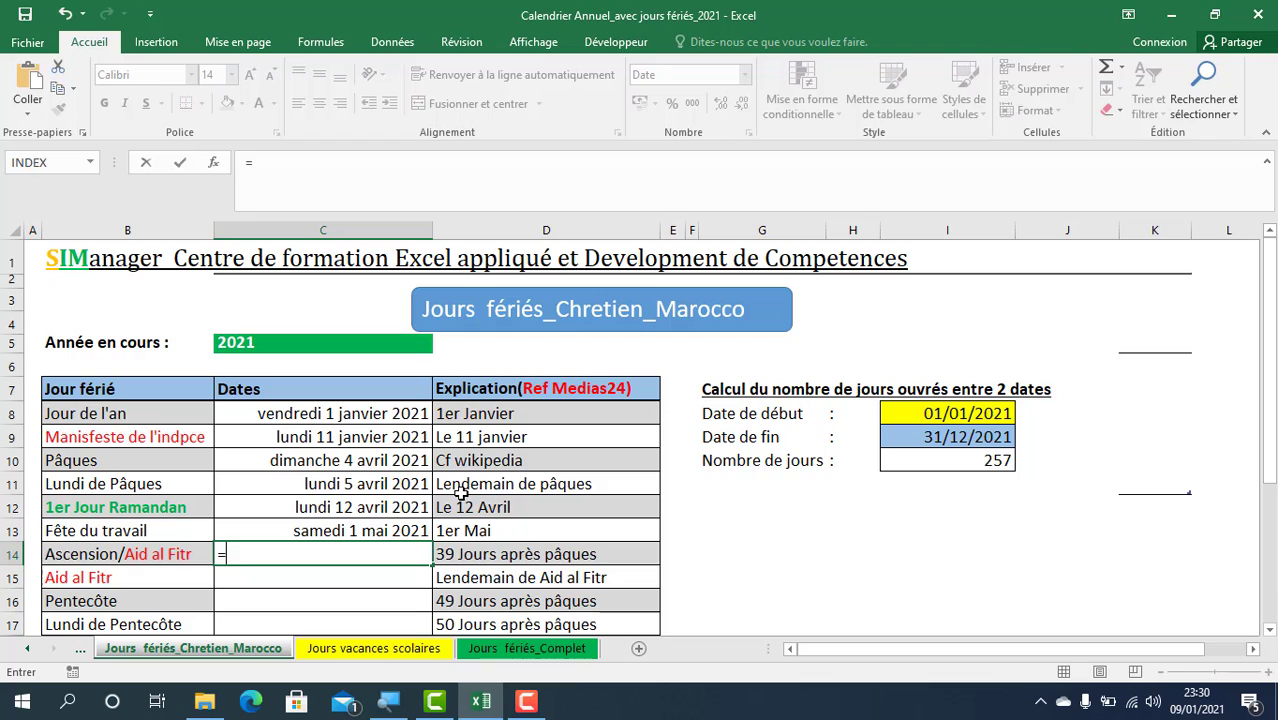
type("date(C5;")
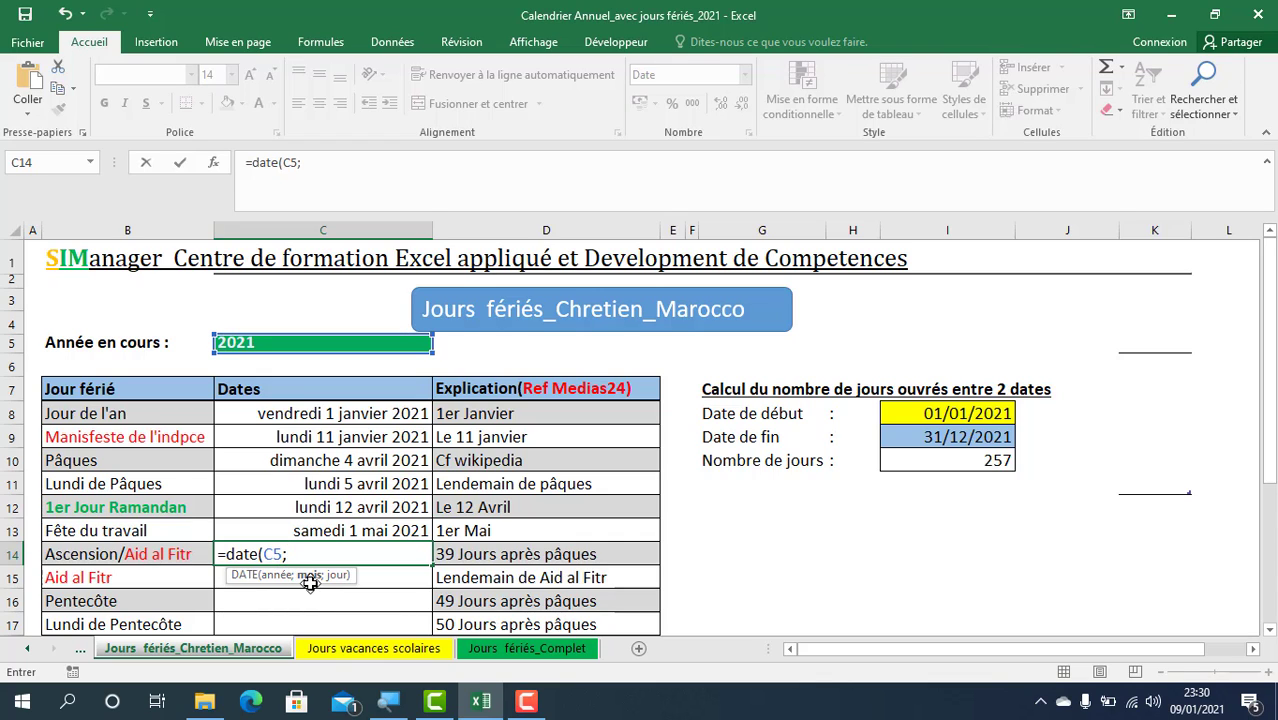
key("BackSpace")
key("BackSpace")
key("BackSpace")
key("BackSpace")
key("BackSpace")
key("BackSpace")
key("BackSpace")
key("BackSpace")
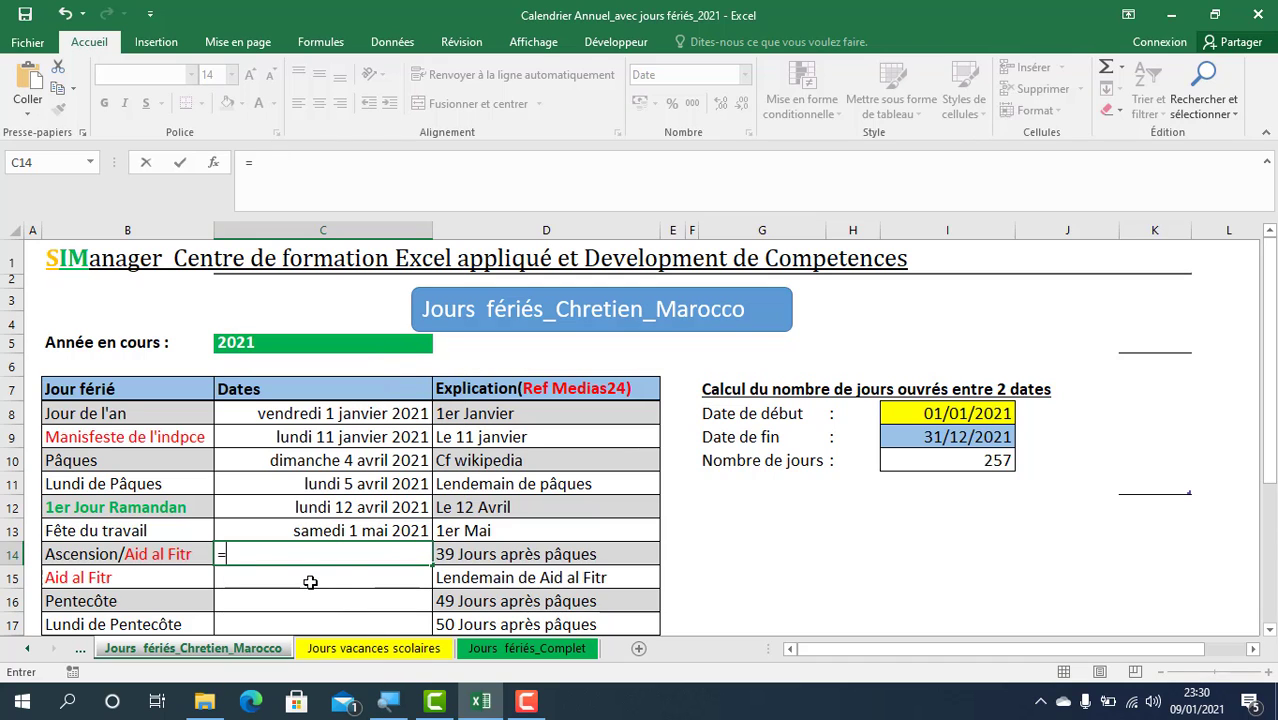
- Complete the Ascension/Aid al Fitr date formula in cell C14 as =C10+39, counting 39 days after Pâques
left_click(300, 460)
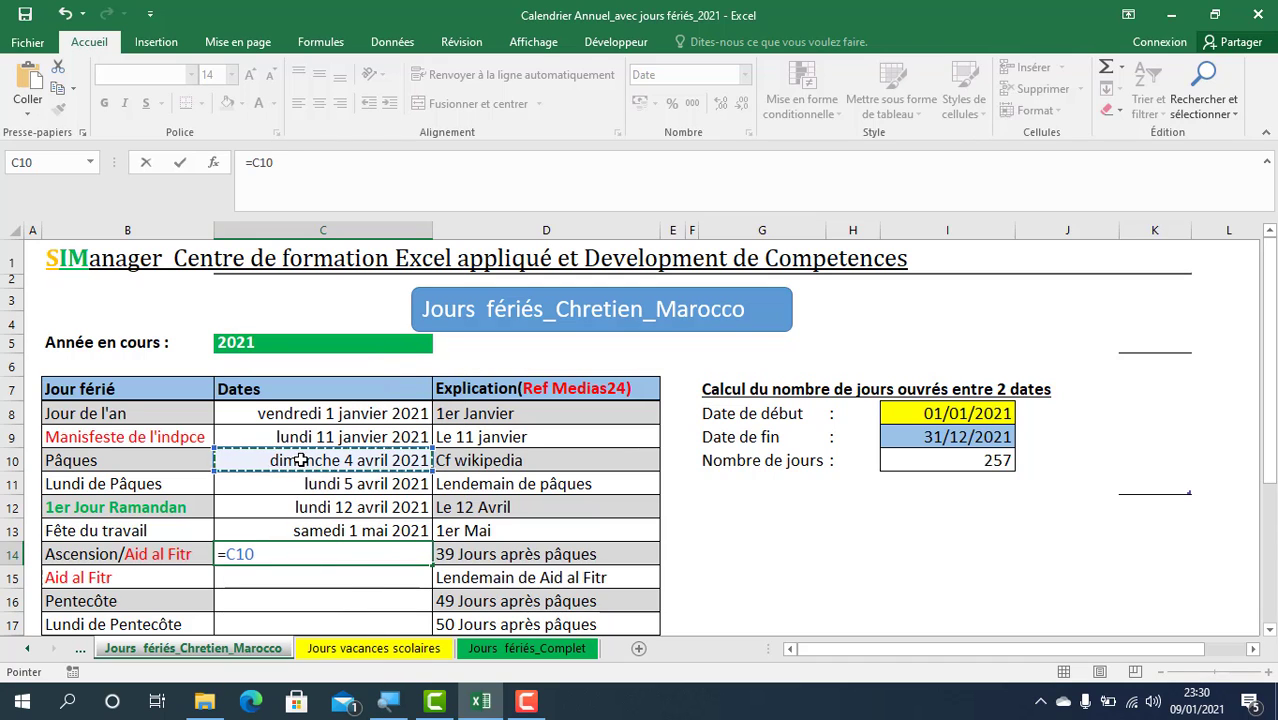
type("+39")
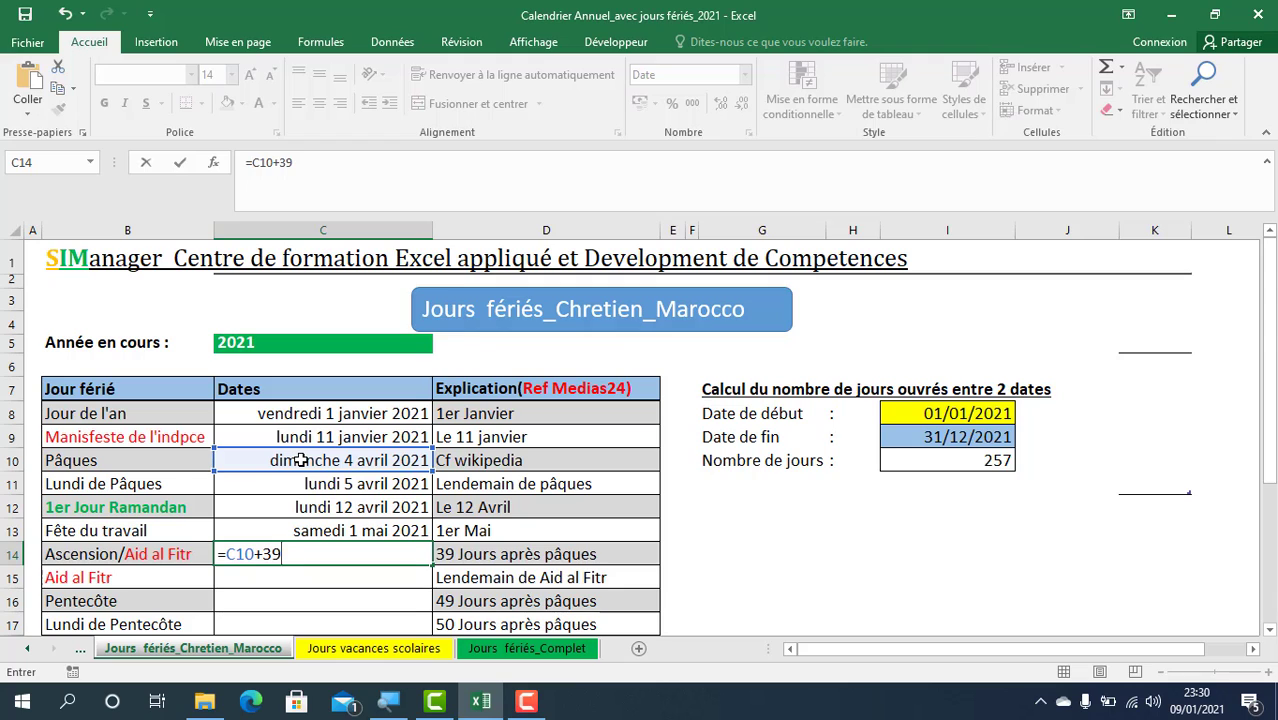
key("Return")
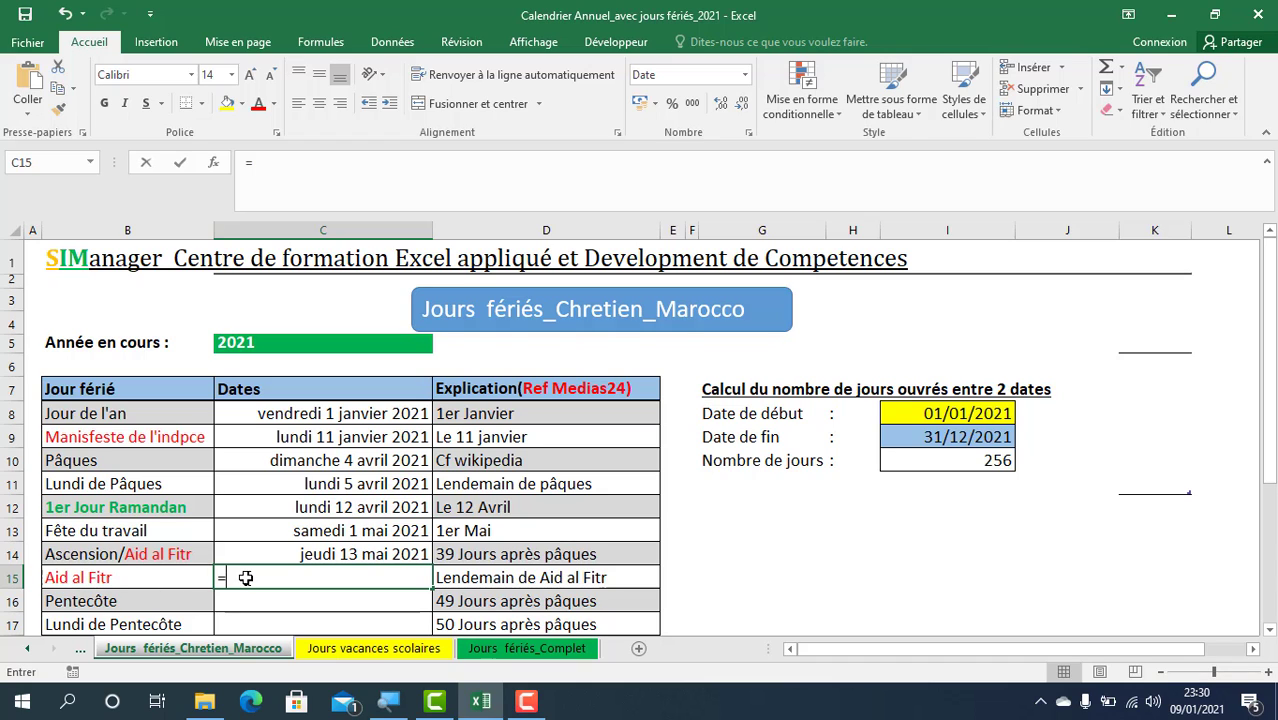
- Enter the second Aid al Fitr date in cell C15 as =C14+1, one day after the first
type("=date(")
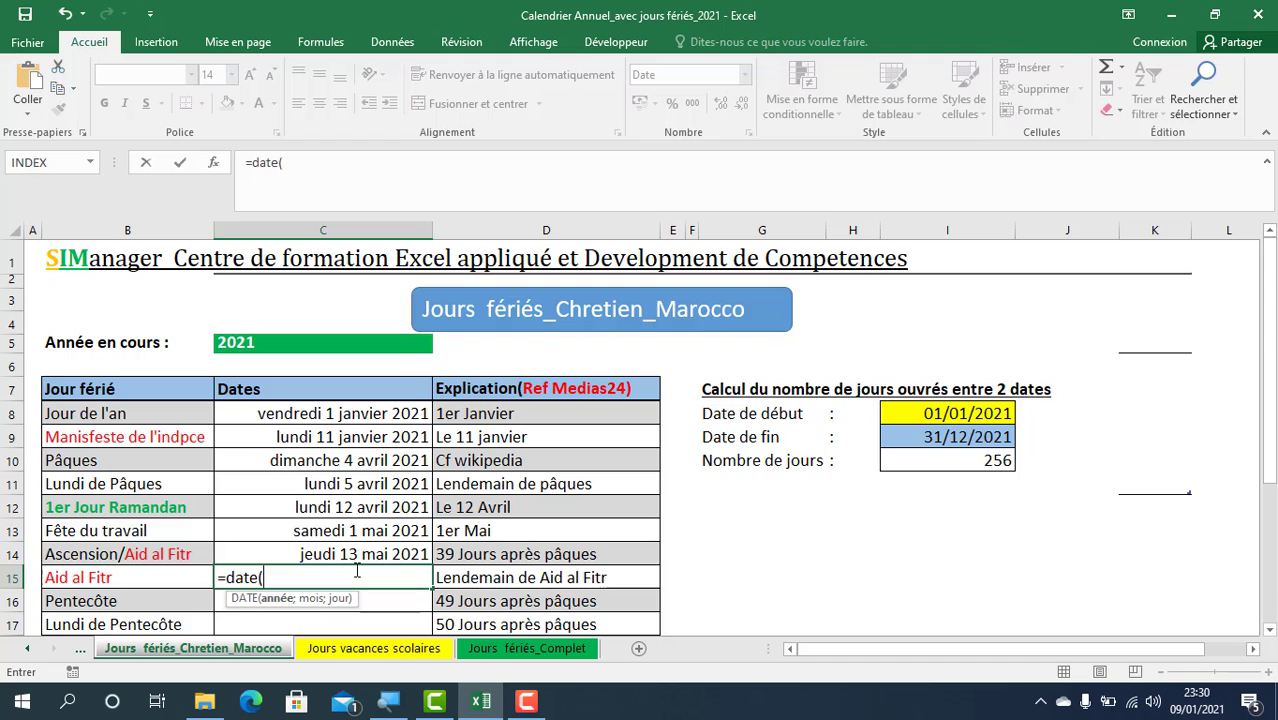
key("BackSpace")
key("BackSpace")
key("BackSpace")
key("BackSpace")
key("BackSpace")
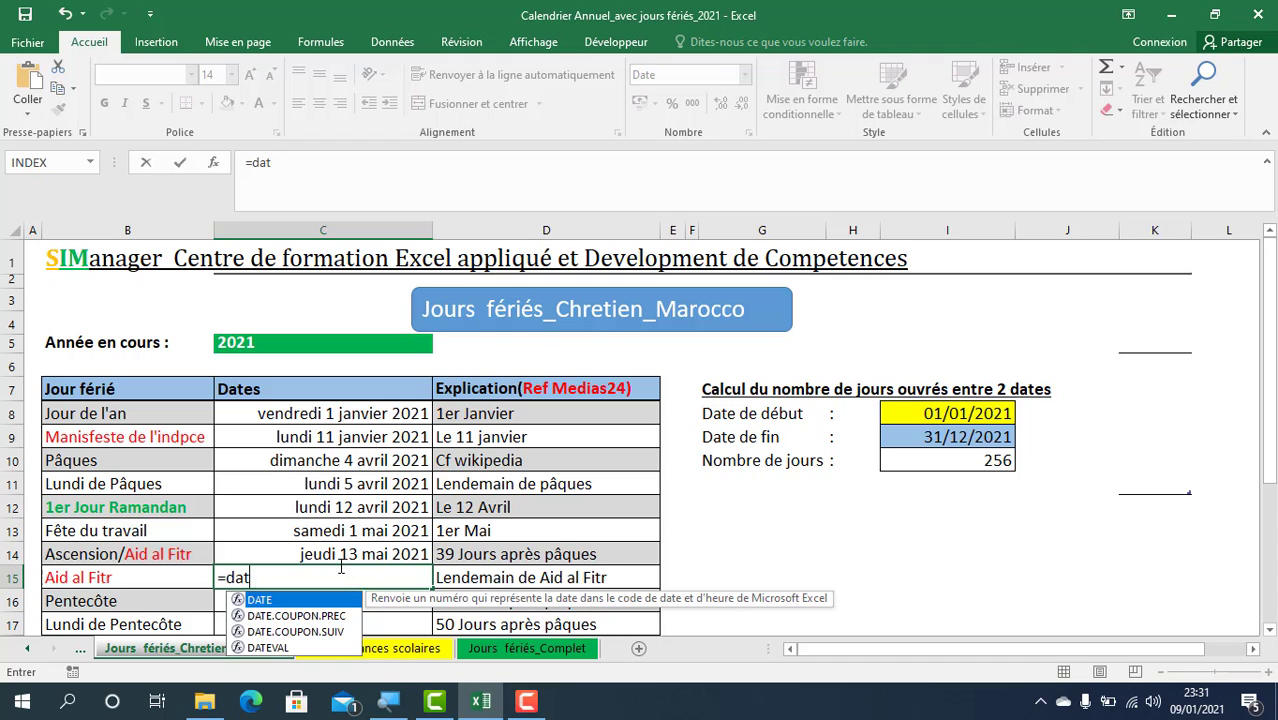
left_click(337, 556)
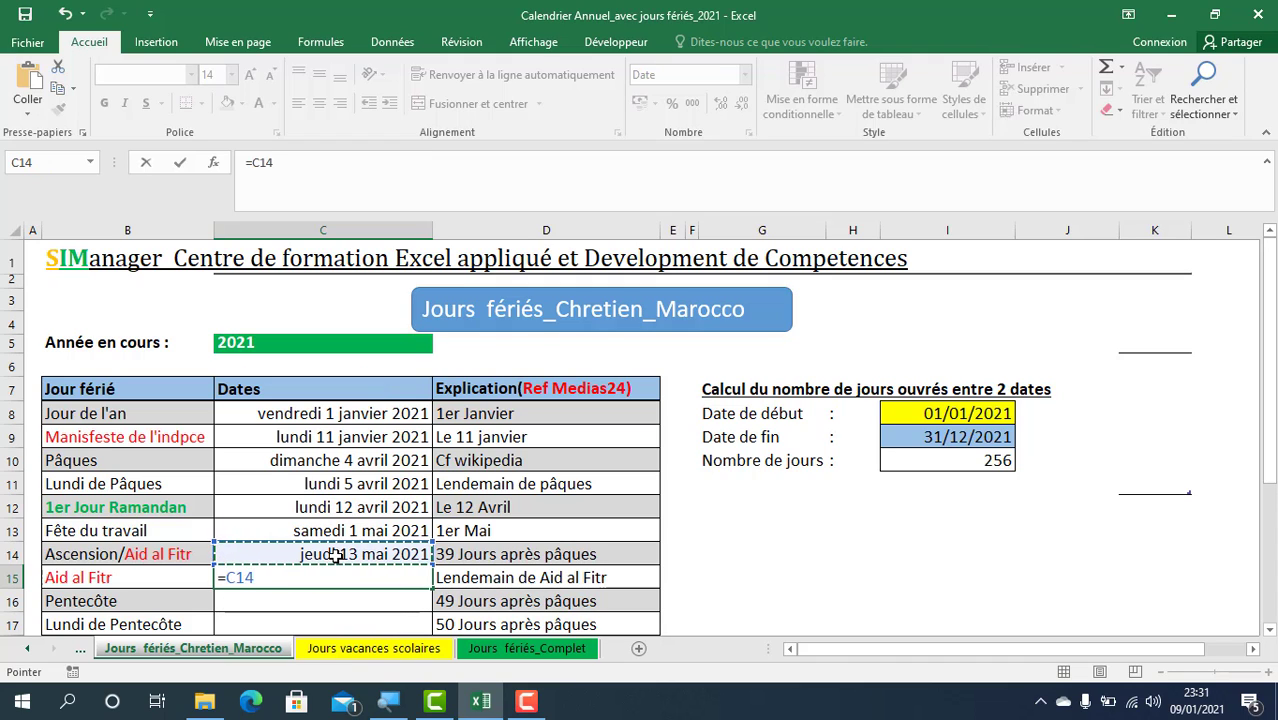
type("+")
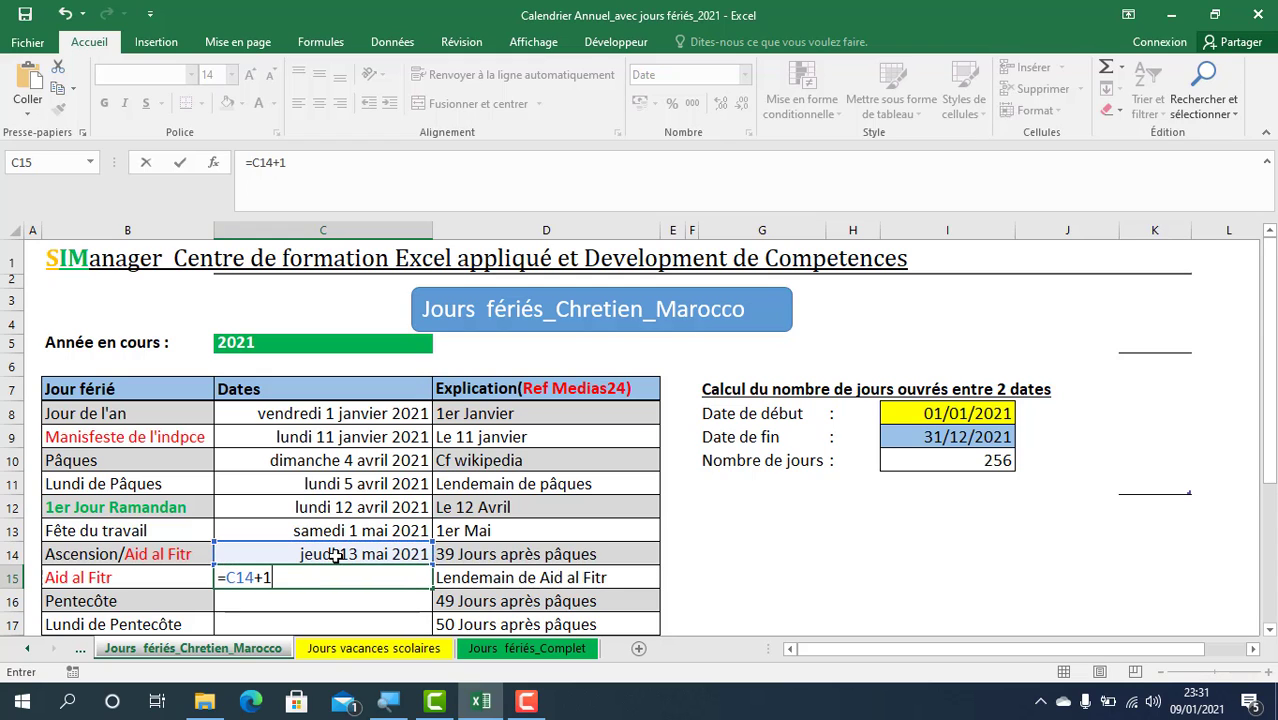
type("1")
key("Return")
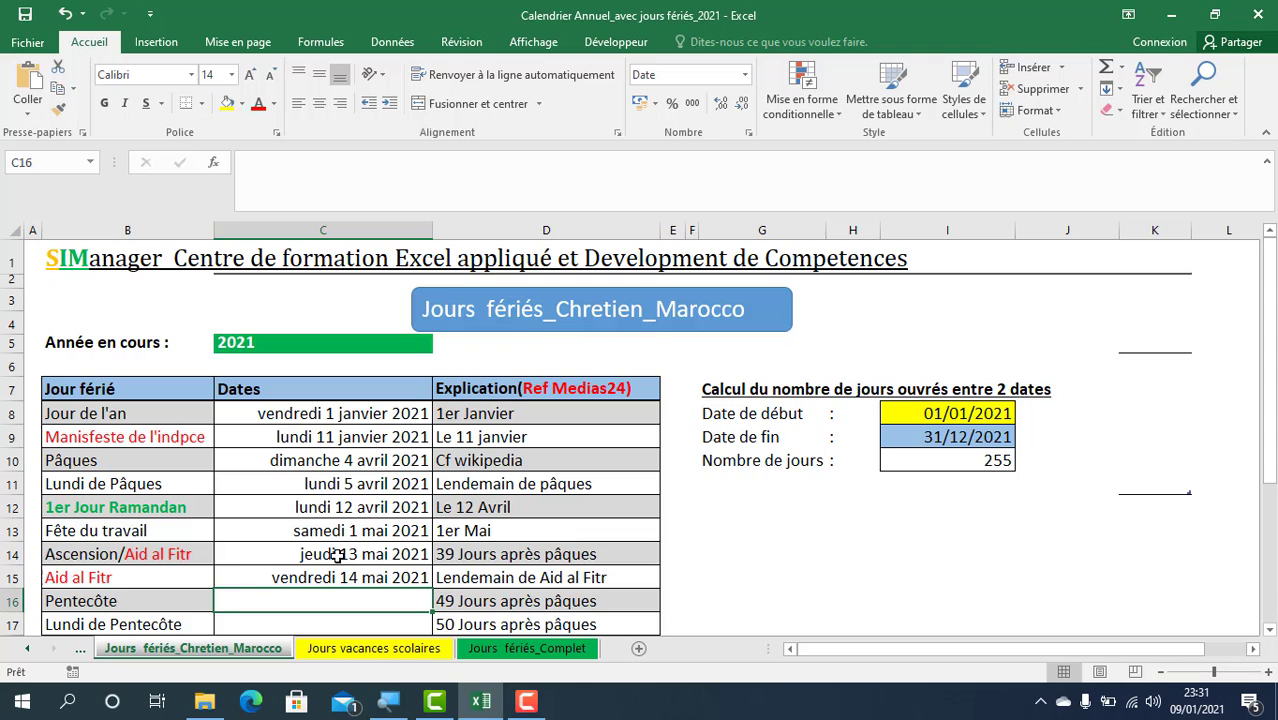
- Enter the Pentecôte date in cell C16 as =C10+49, counting 49 days after Pâques
type("=")
left_click(325, 460)
type("+")
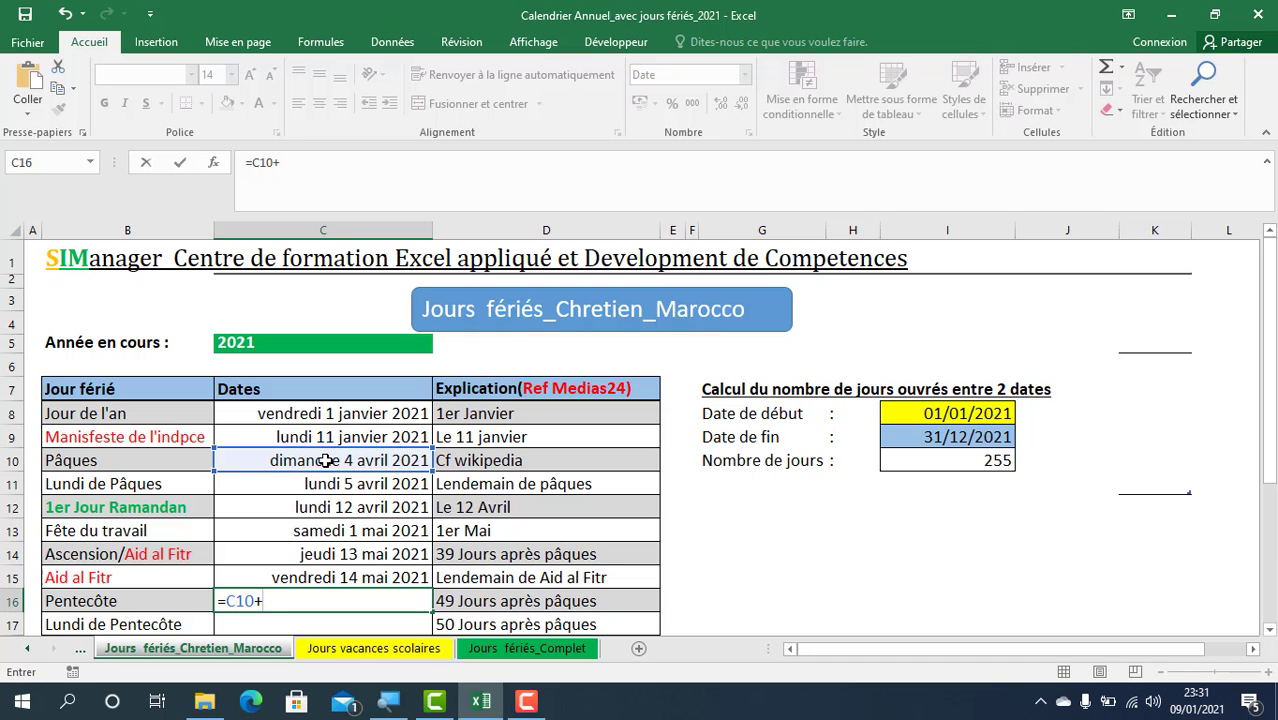
type("49")
key("Return")
- Enter the Lundi de Pentecôte date in cell C17 as =C10+50, counting 50 days after Pâques
scroll(325, 460, "down", 2)
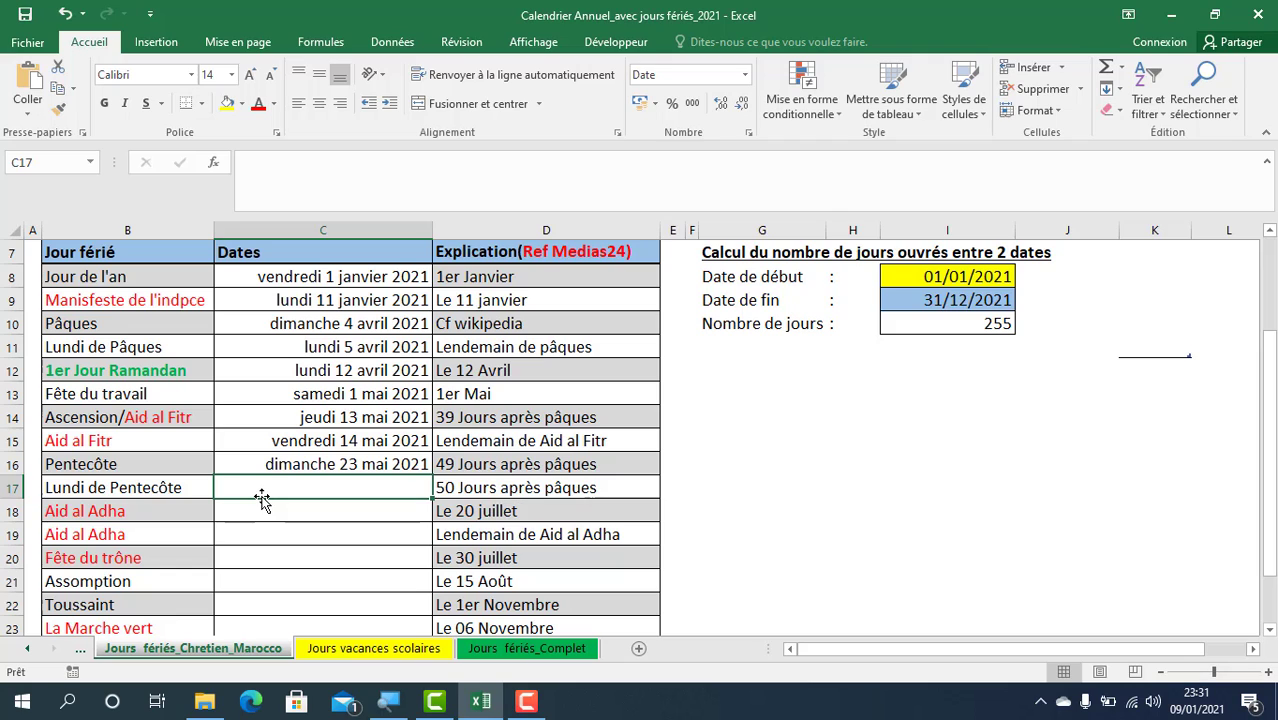
type("=")
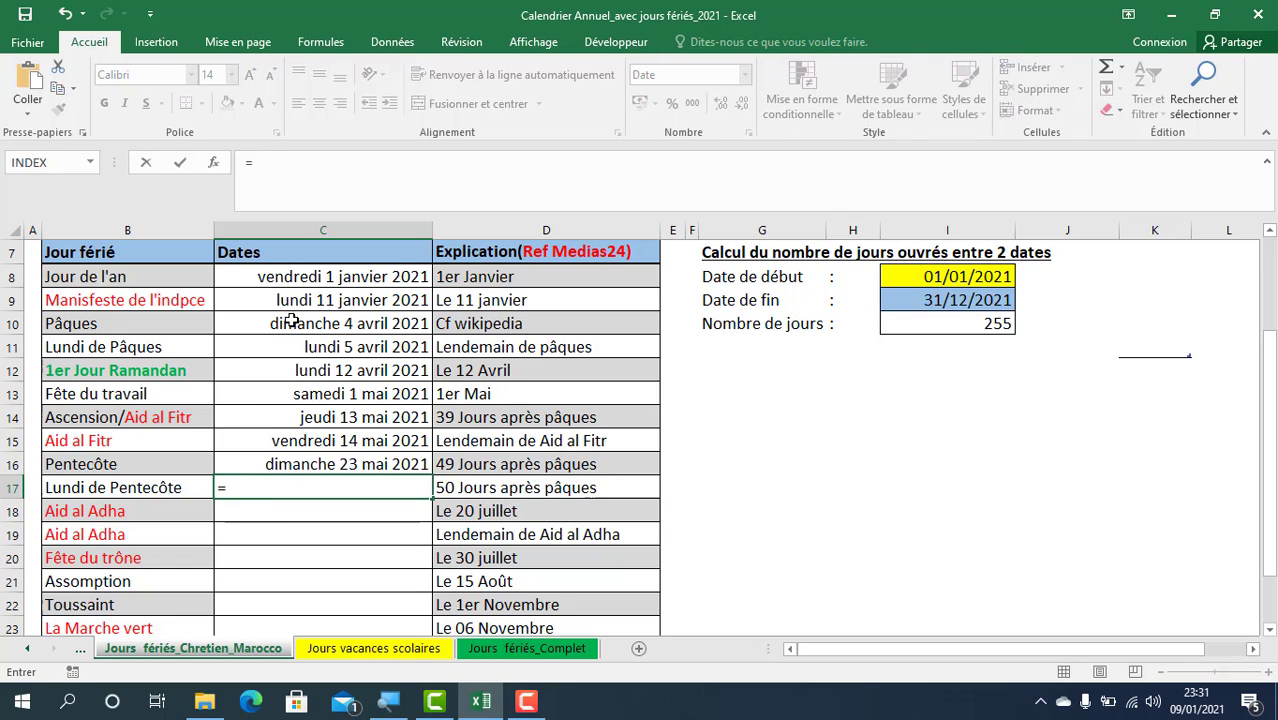
left_click(290, 320)
type("+")
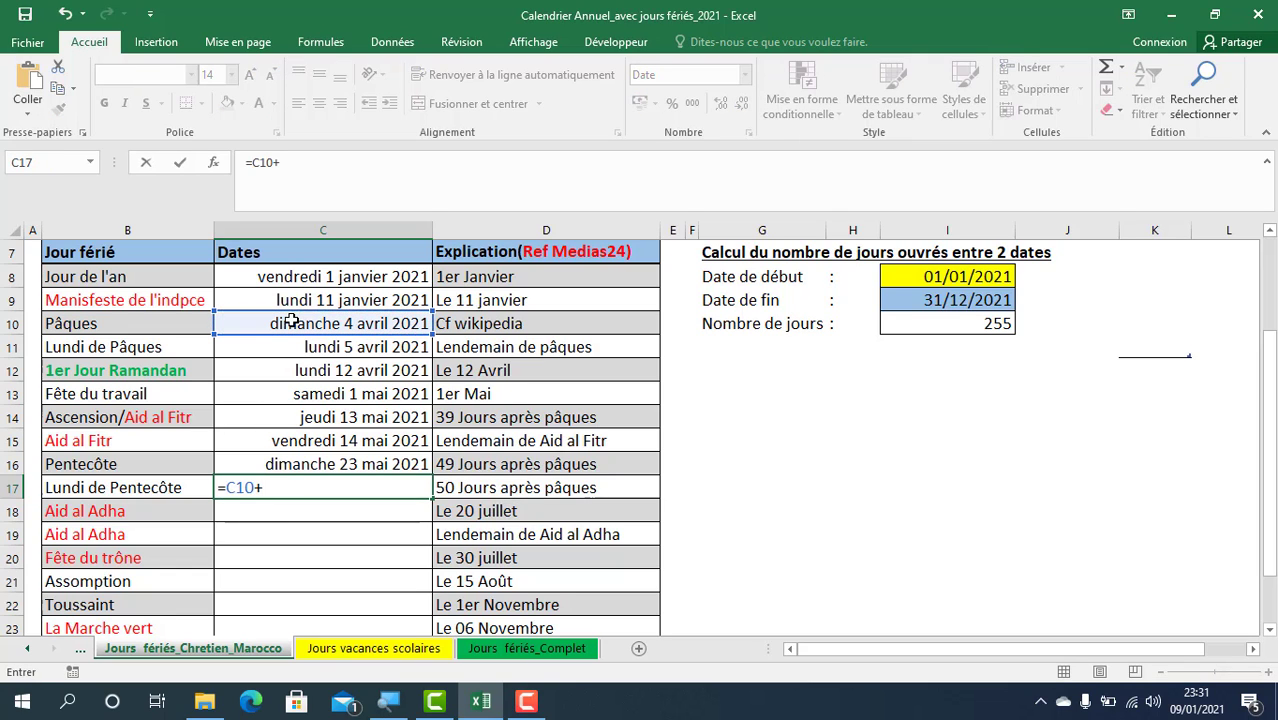
type("50")
key("Return")
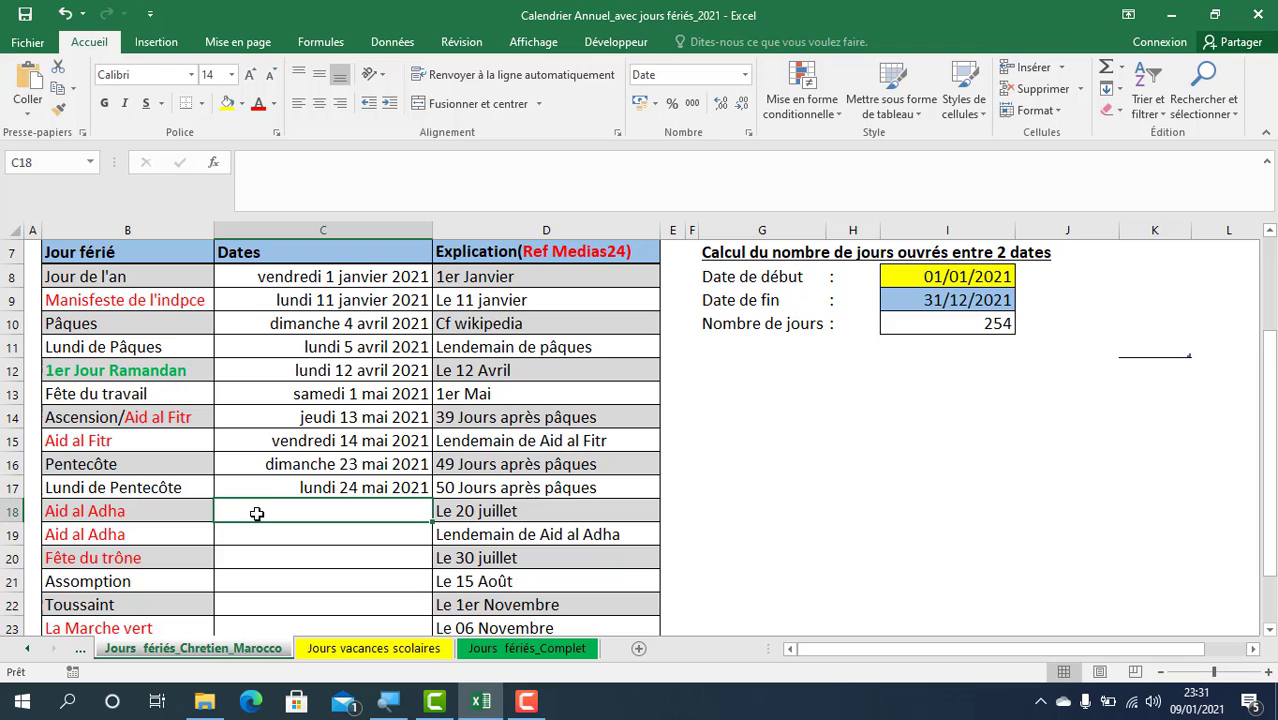
- Enter the first Aid al Adha date in cell C18 as =DATE(C5;7;20), referencing the current year cell
type("=")
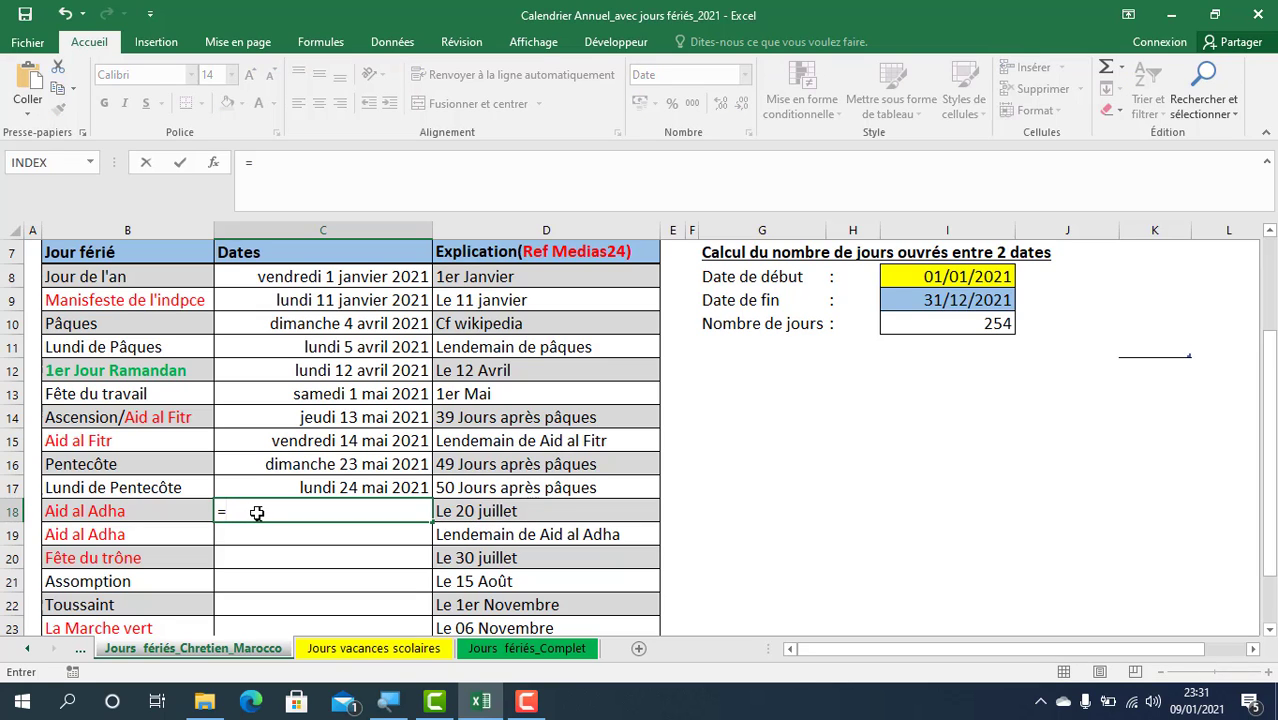
type("dat")
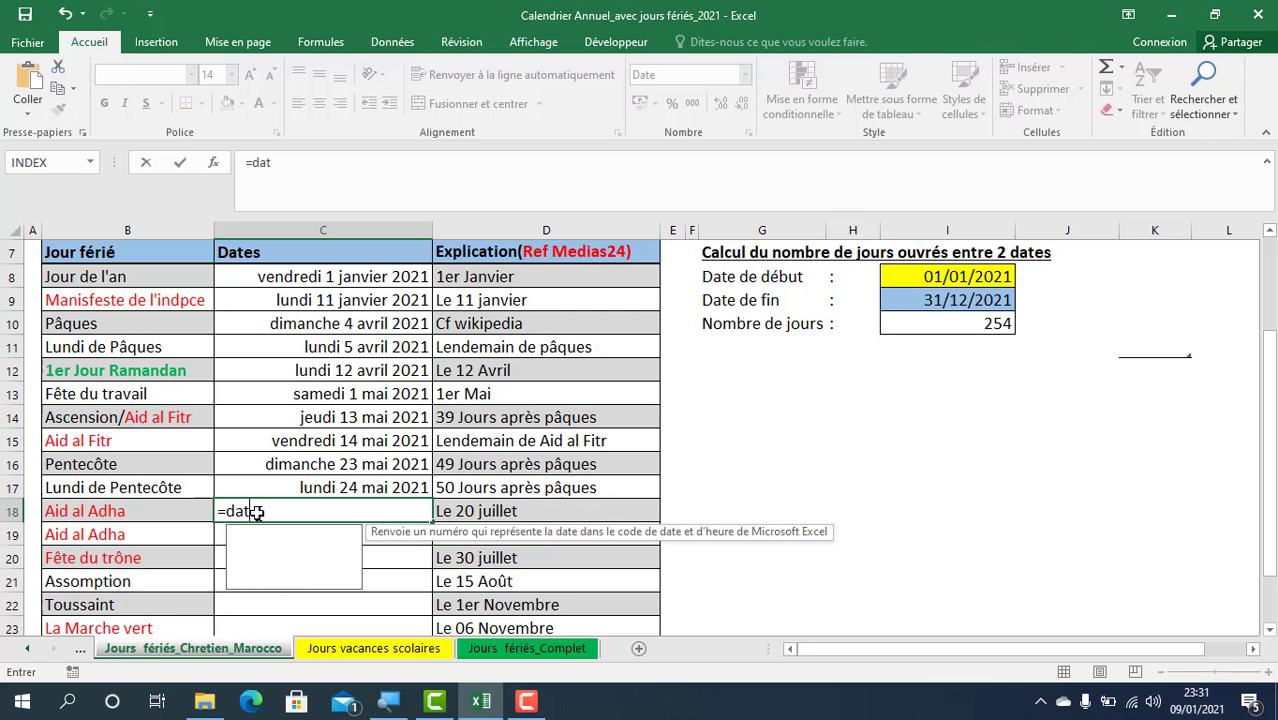
type("e(")
scroll(340, 430, "up", 2)
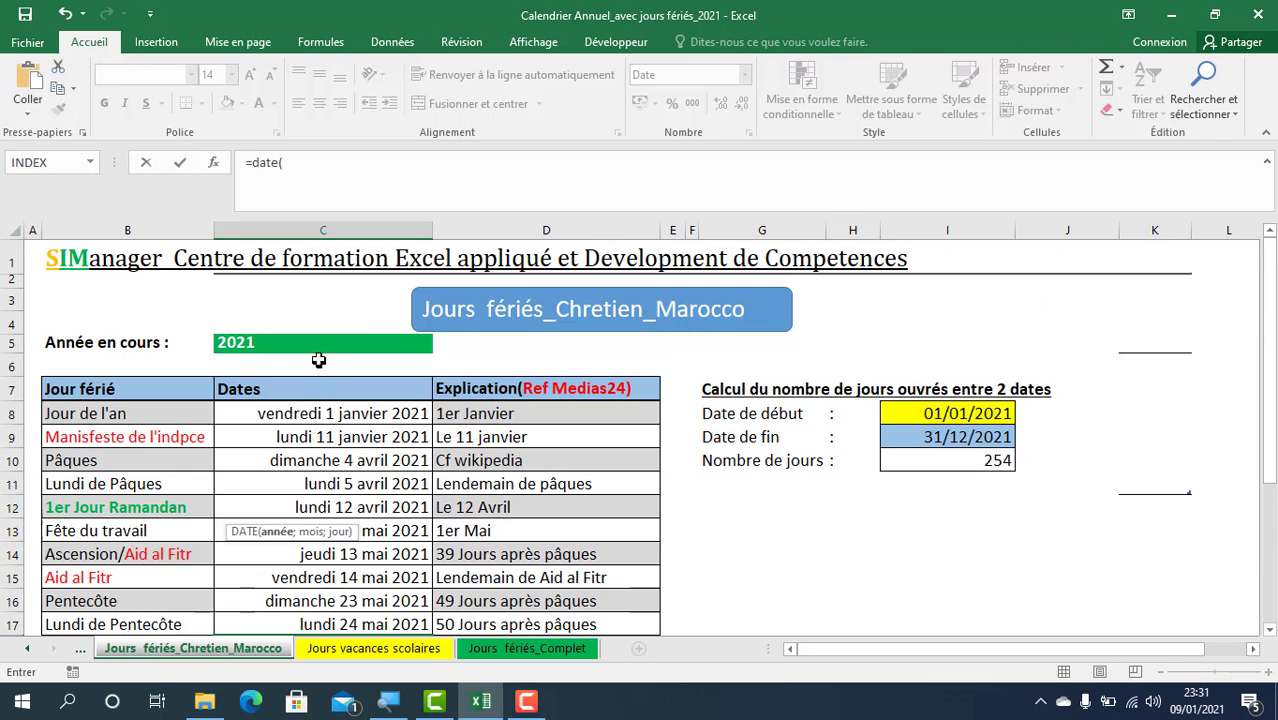
left_click(318, 345)
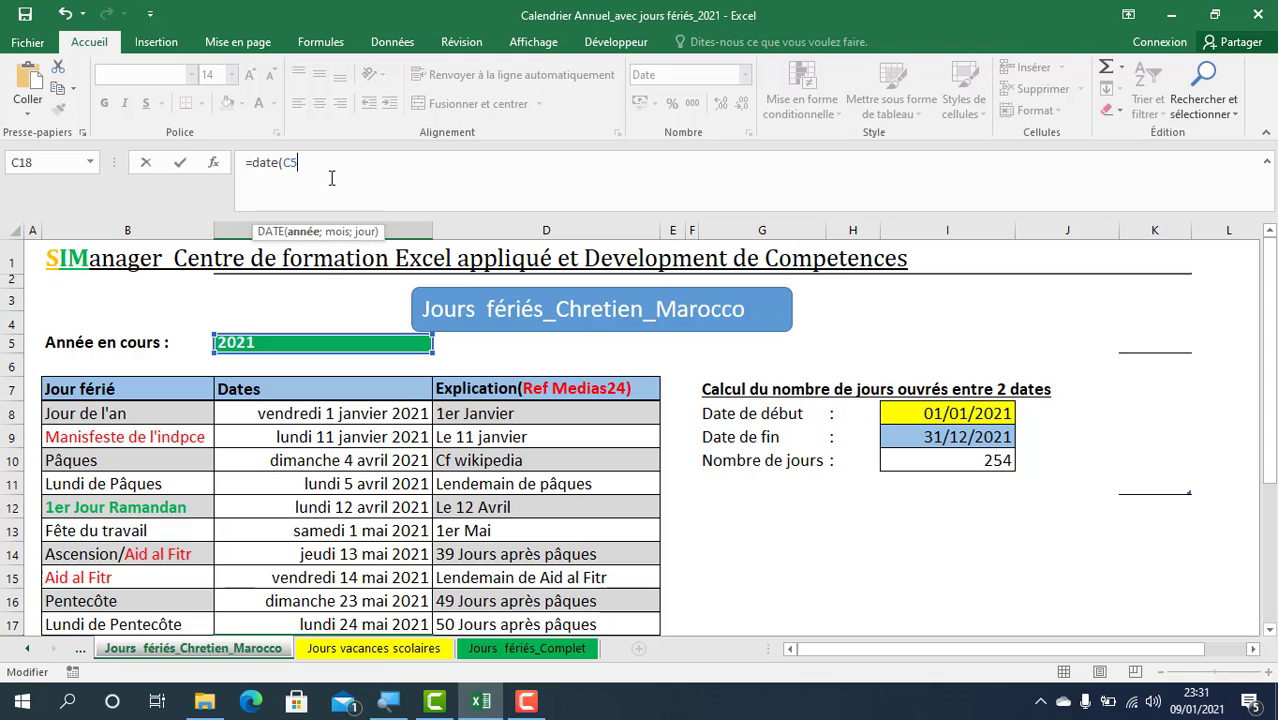
type(";7;20)")
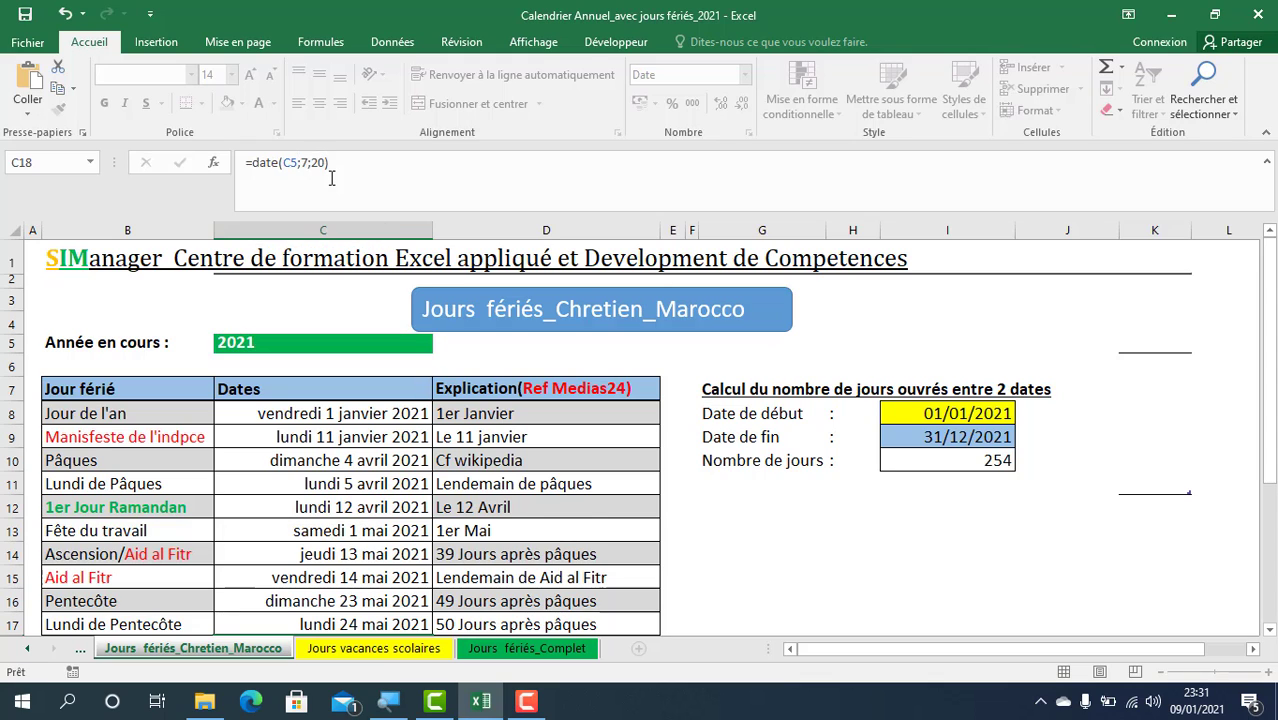
key("Return")
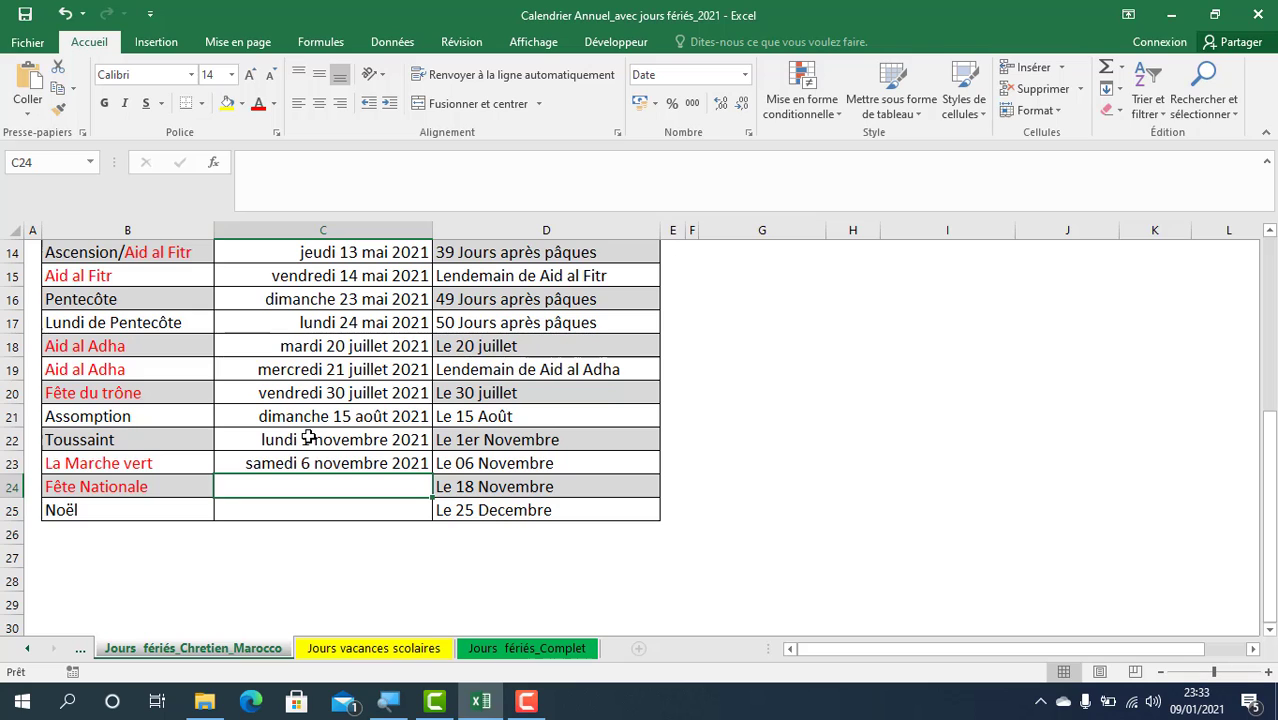
- Enter the Fête Nationale date in cell C24 as =DATE(C5;11;18)
type("=date(")
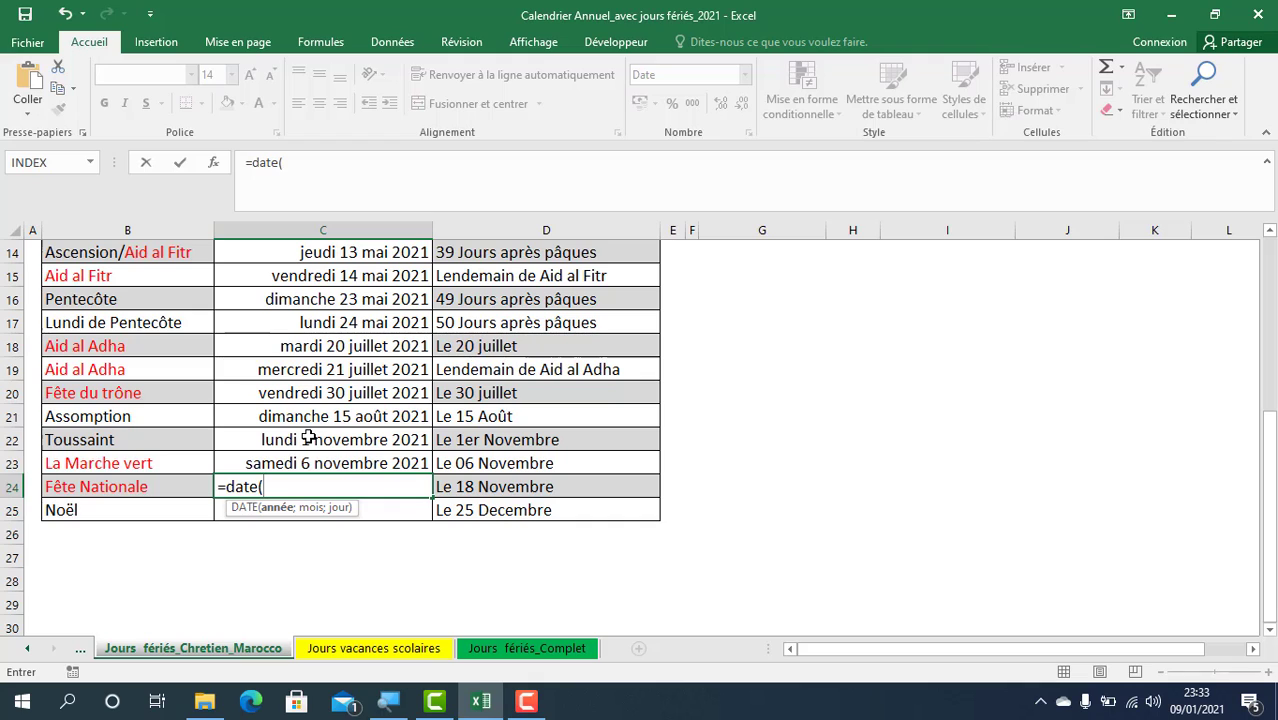
type("c")
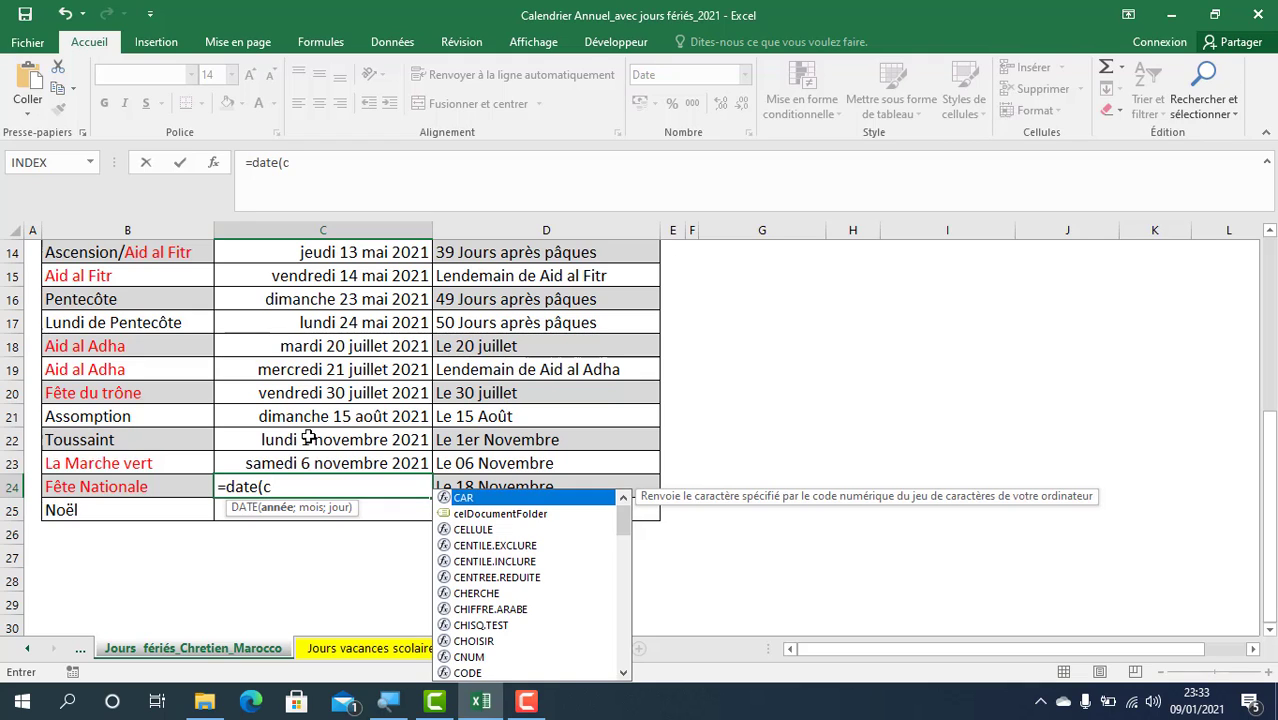
type("5;")
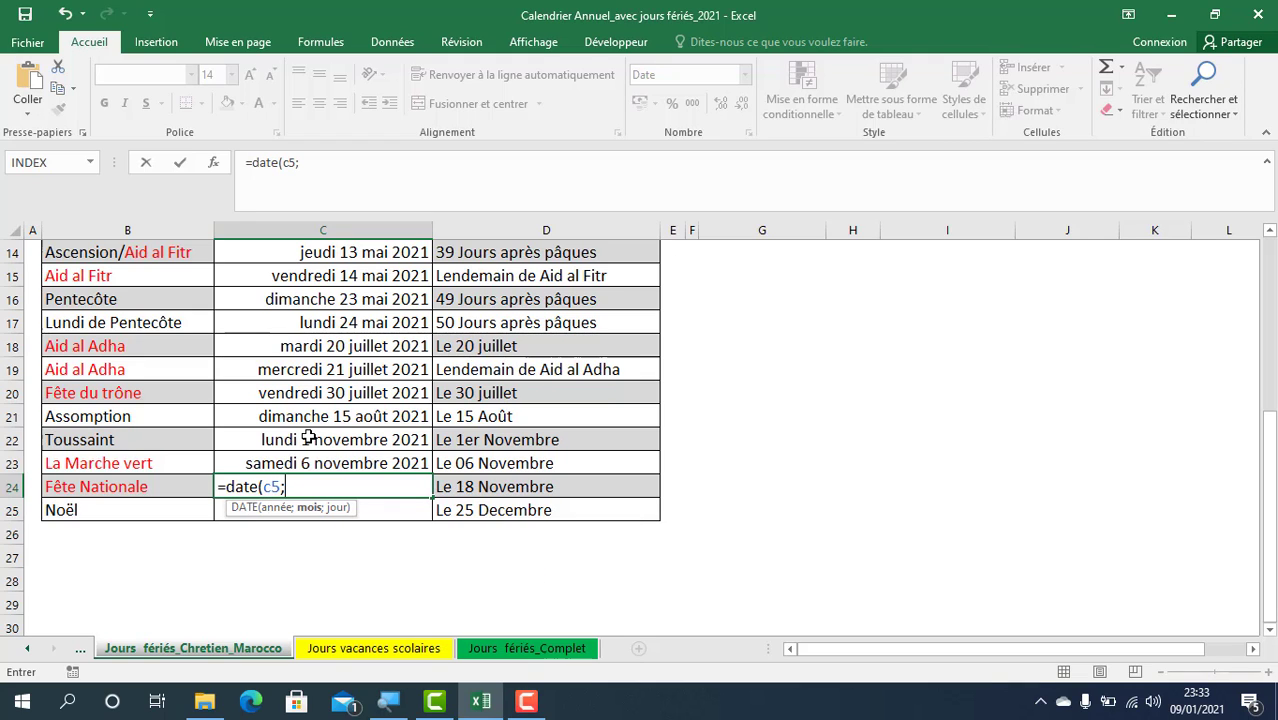
type("11;18)")
key("Return")
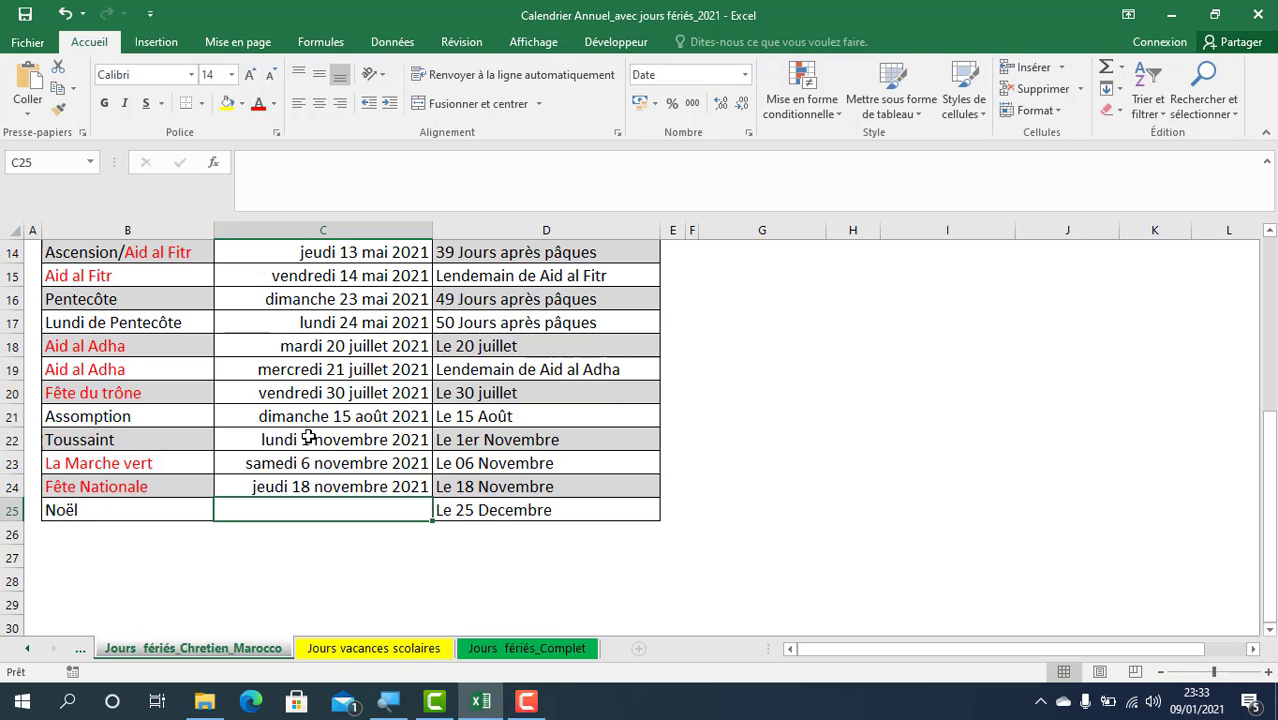
- Enter the Noël date in cell C25 as =DATE(C5;12;25)
type("=")
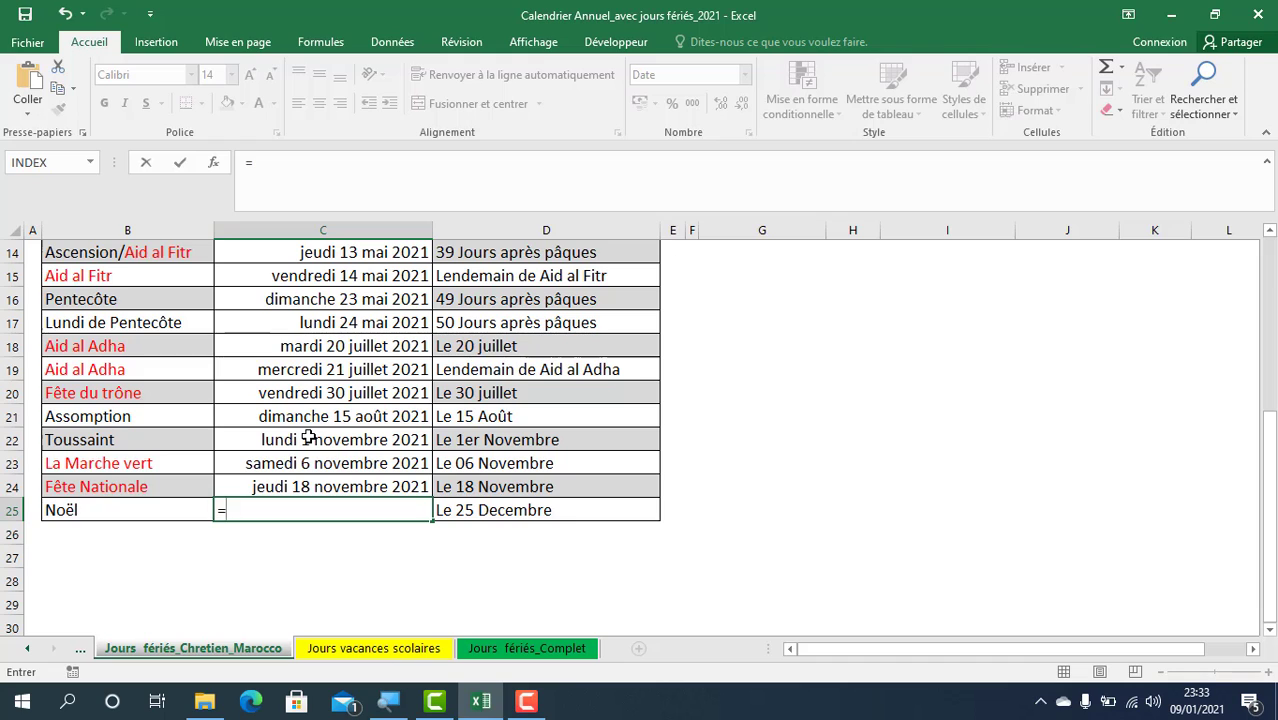
type("date(")
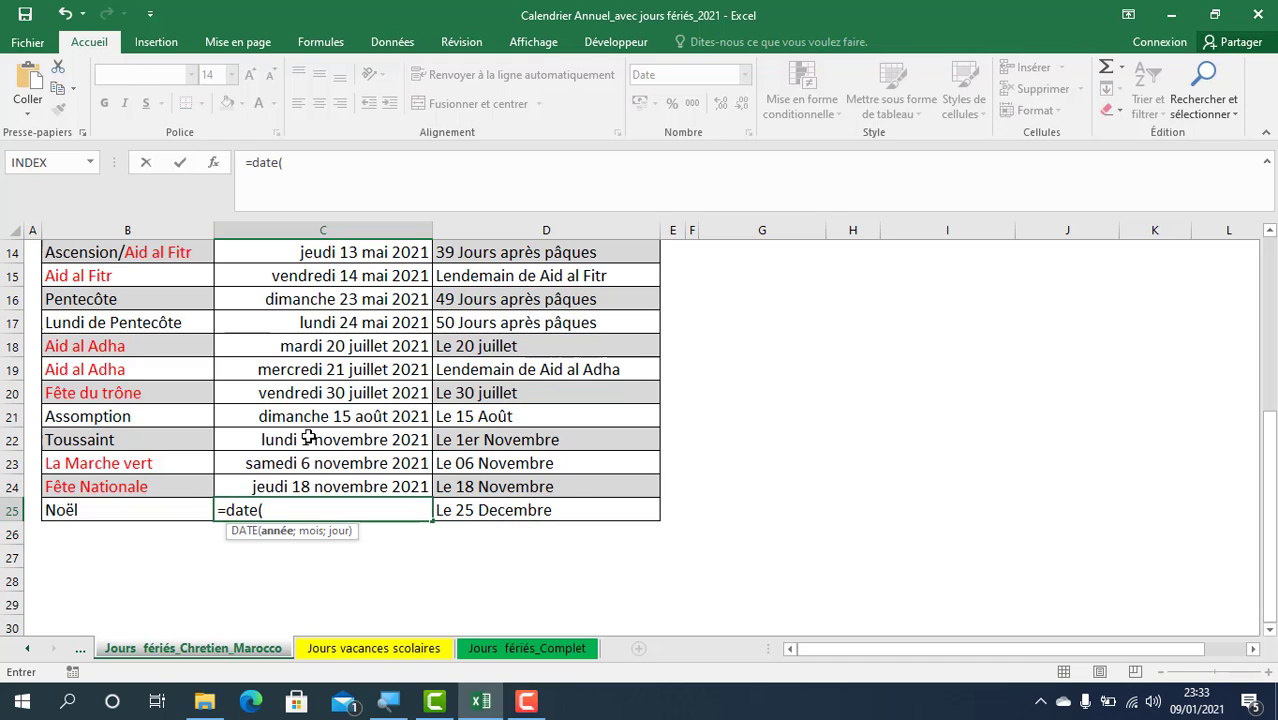
type("c5;")
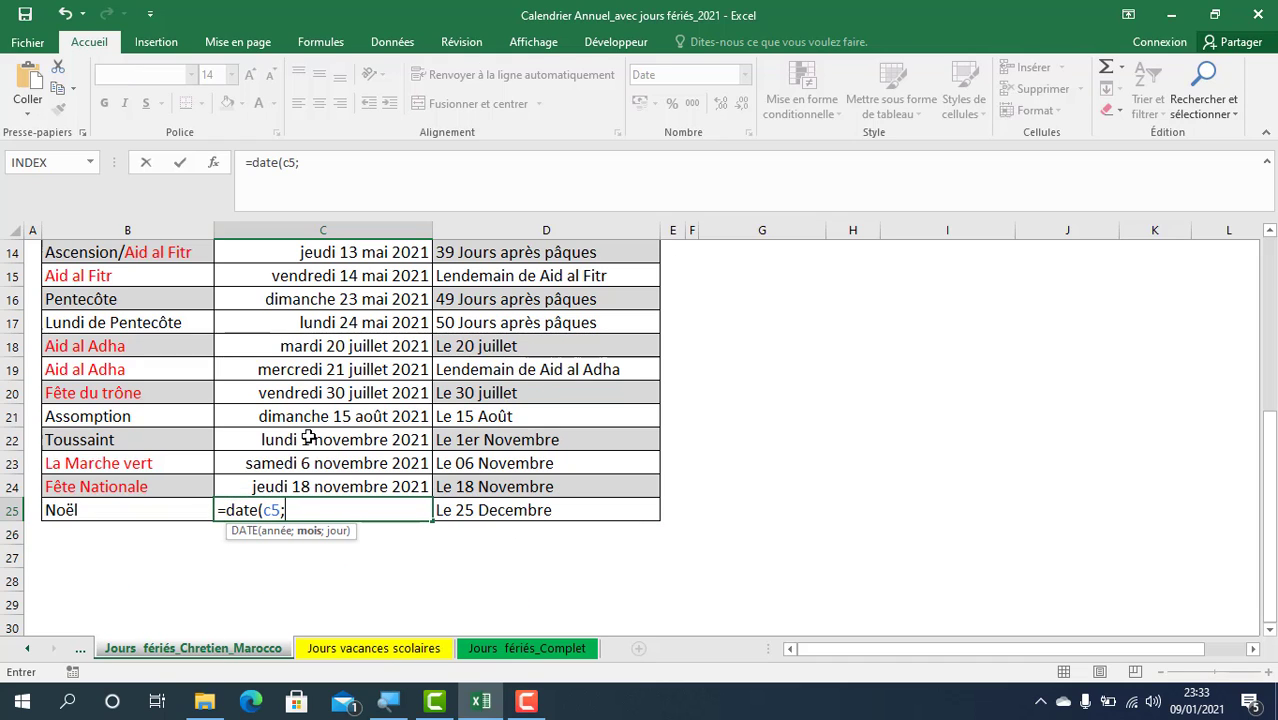
type("12;25)")
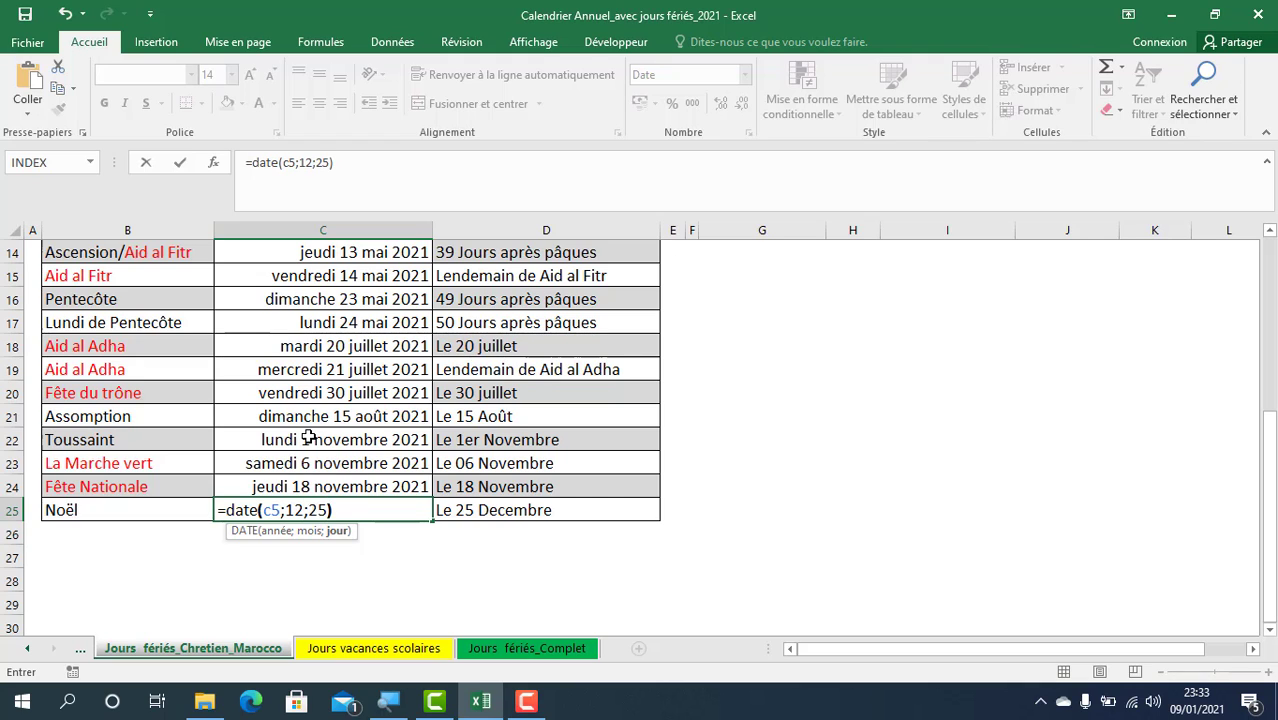
key("Return")
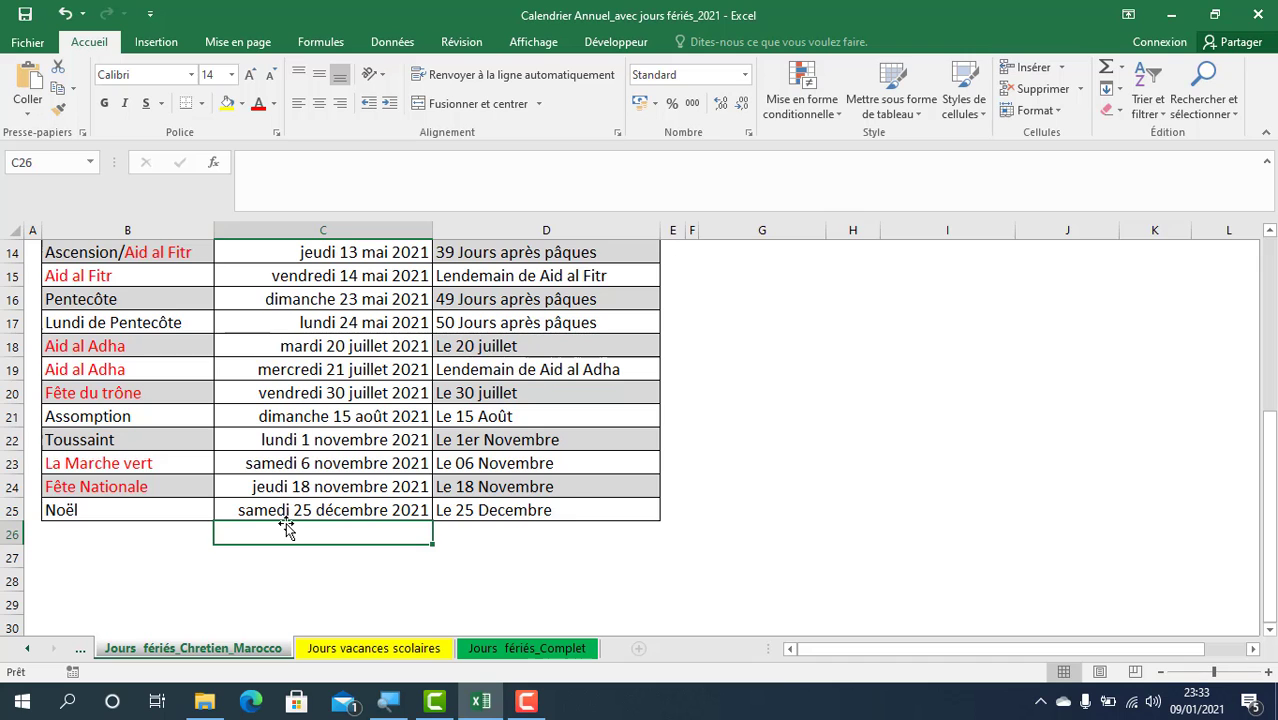
- Test the completed holiday list by switching the Année en cours to 2020, reviewing the dates, and returning it to 2021
scroll(285, 528, "up", 4)
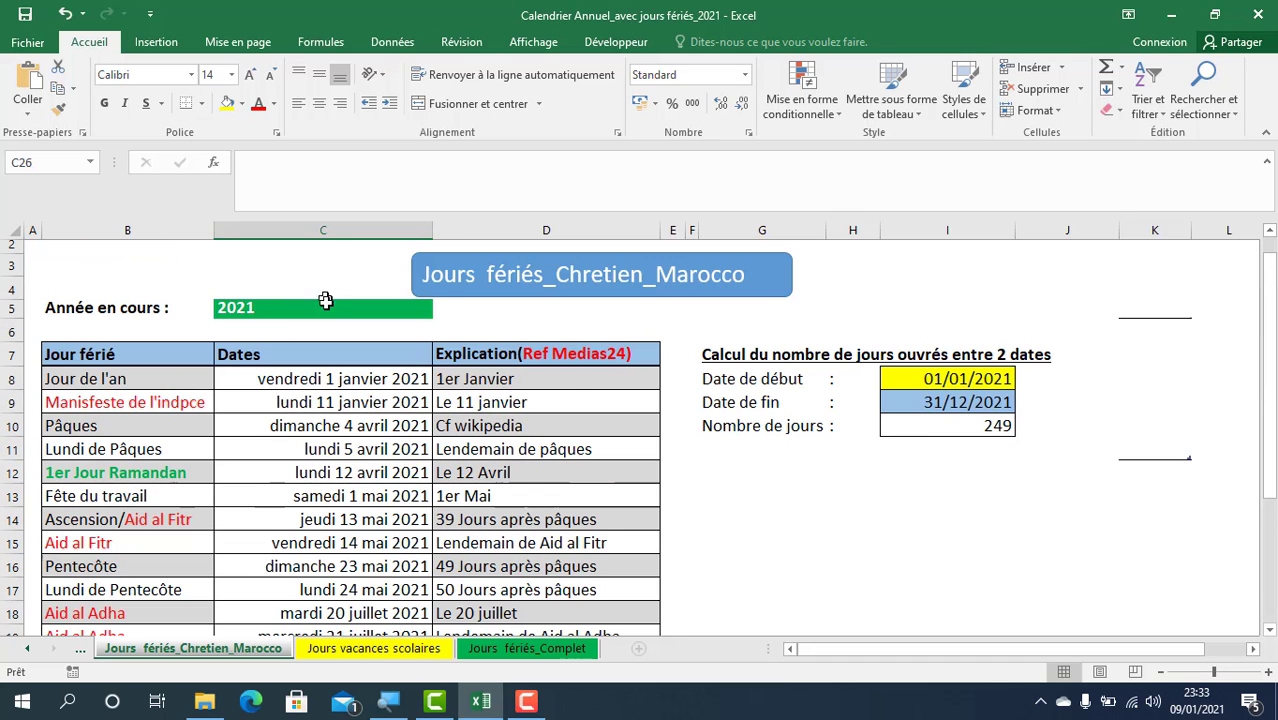
left_click(388, 316)
left_click(440, 309)
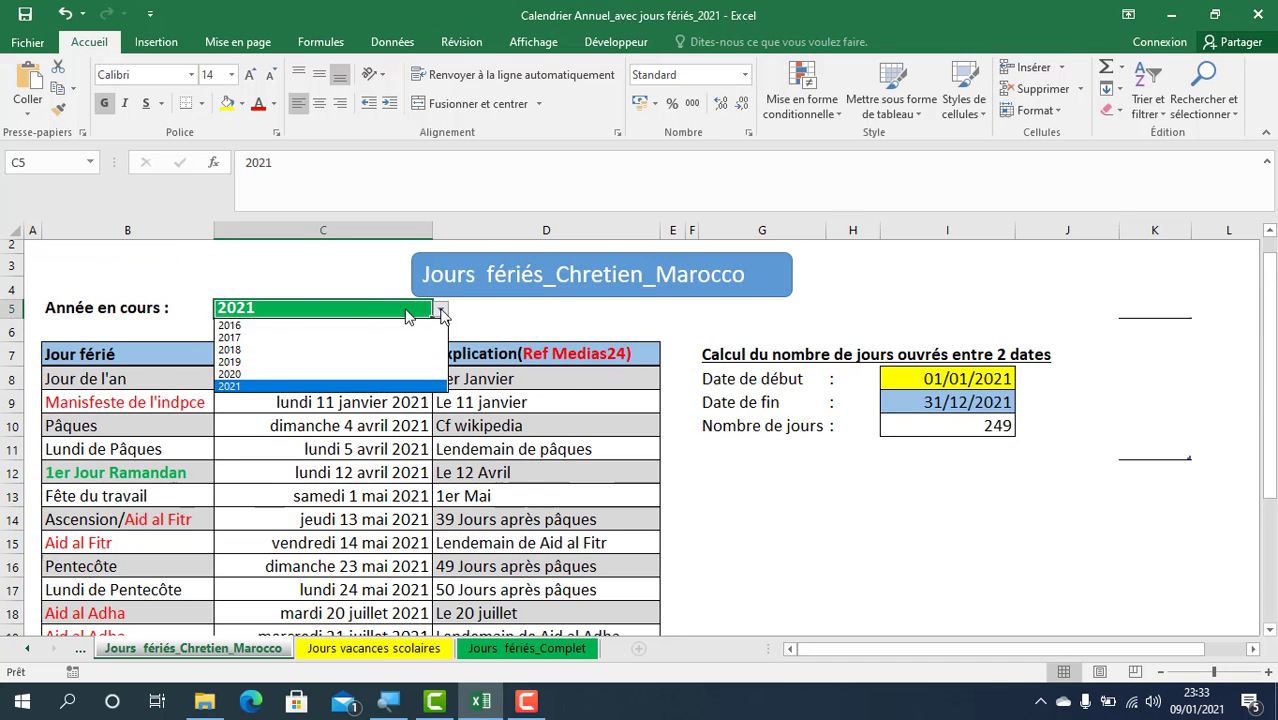
left_click(293, 380)
scroll(300, 451, "down", 6)
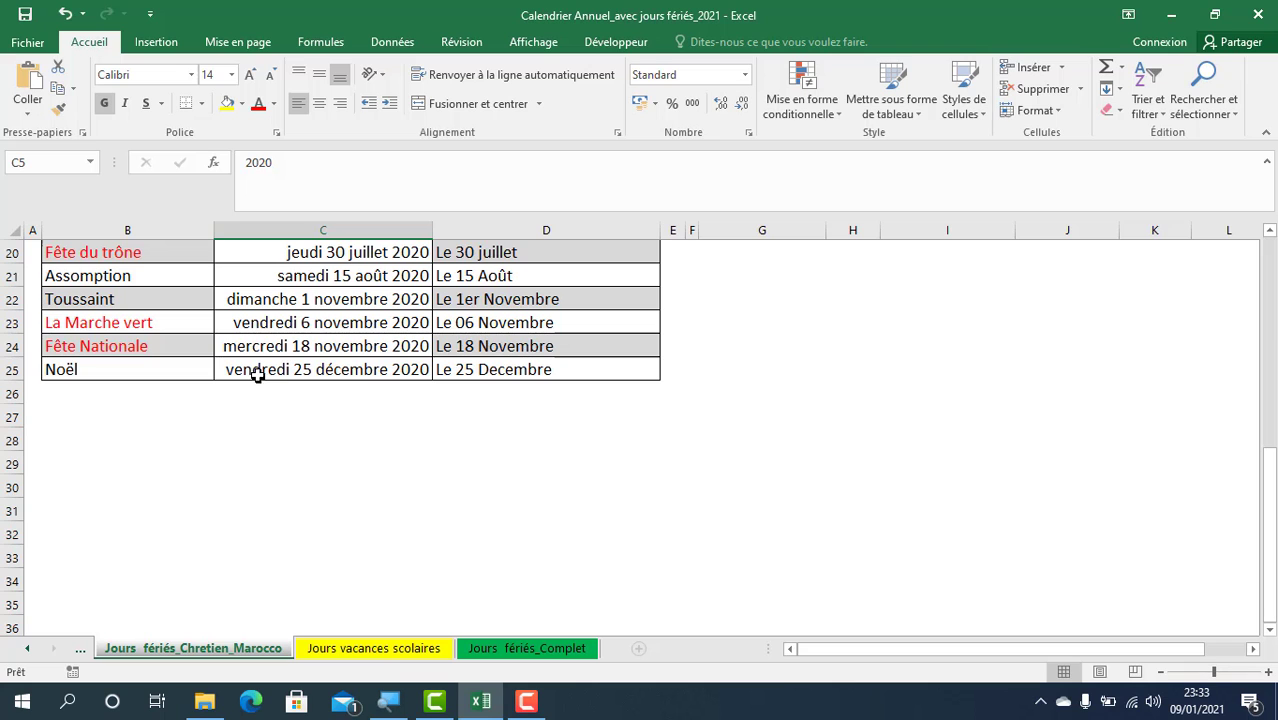
scroll(267, 376, "up", 6)
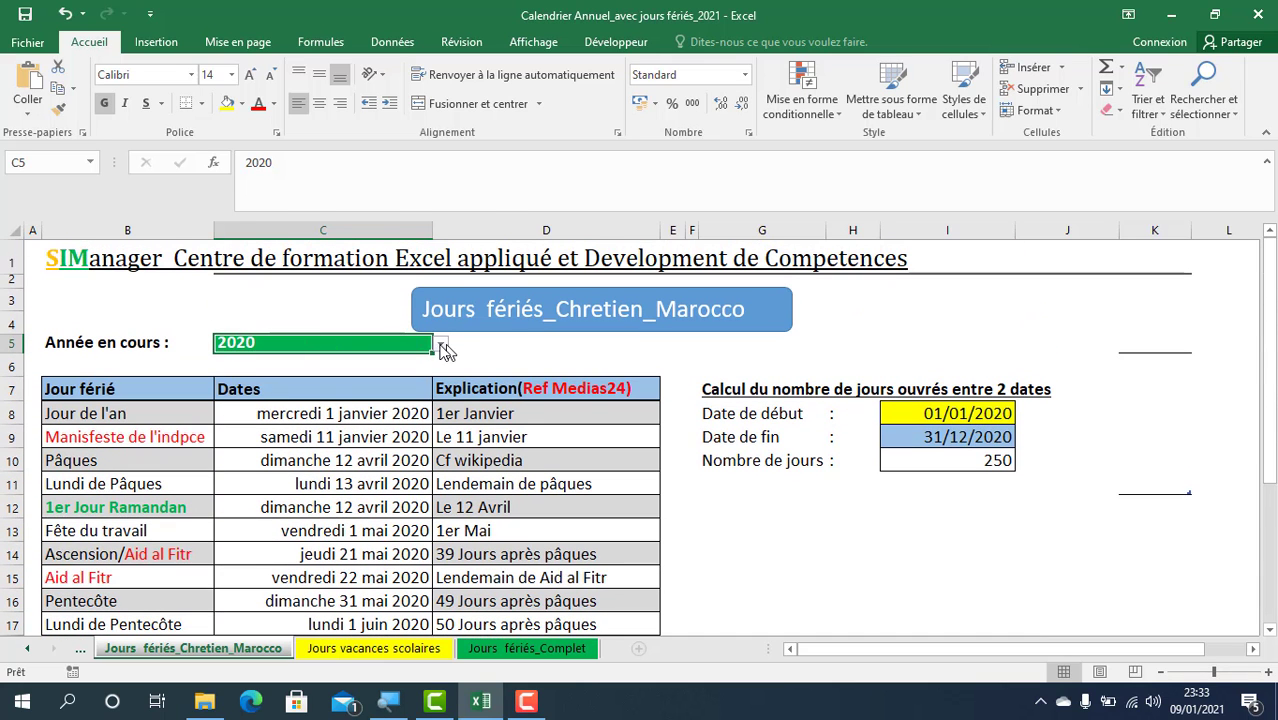
left_click(440, 345)
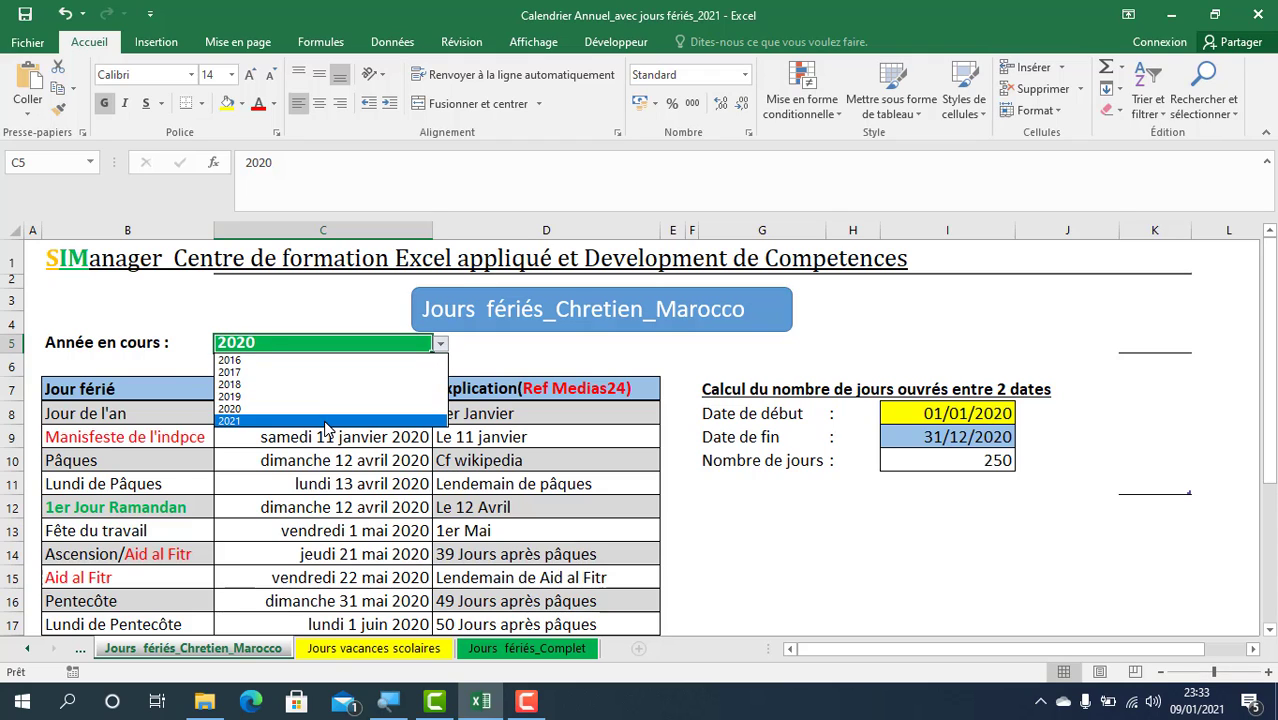
left_click(440, 420)
- Inspect the working-days formula in cell I10, and open the Jours vacances scolaires sheet
left_click(987, 462)
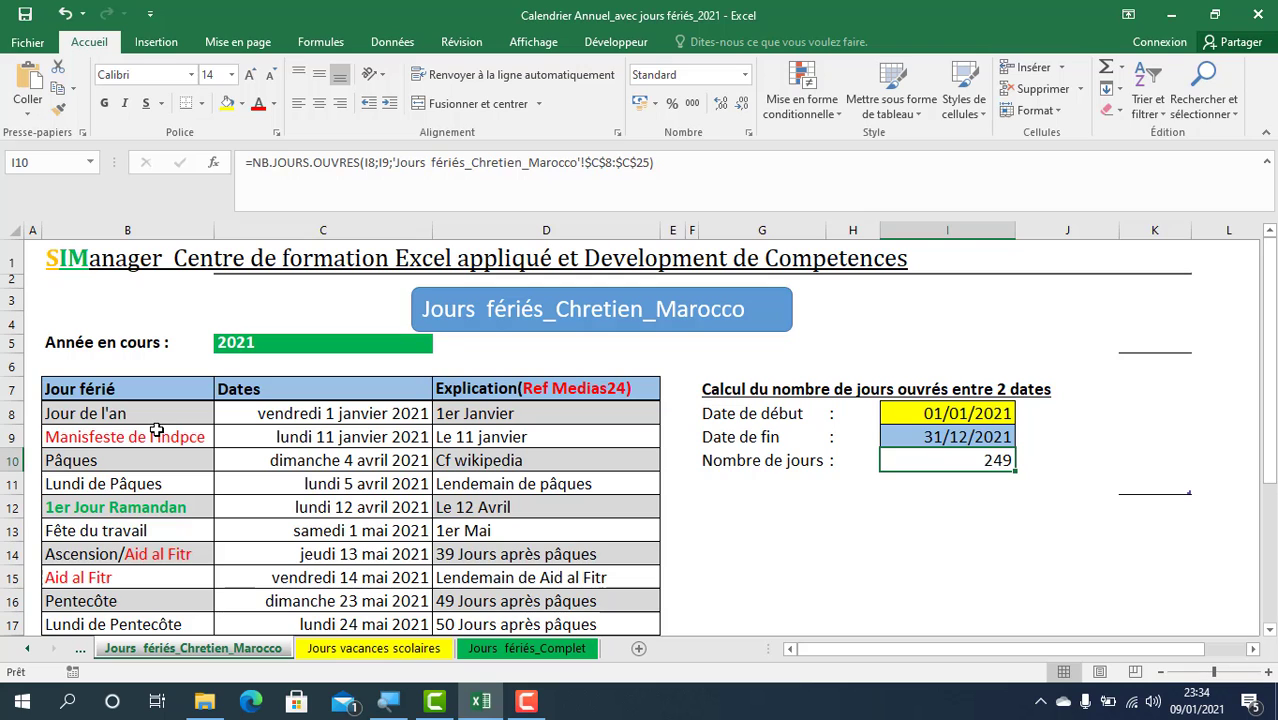
left_click(330, 650)
left_click(816, 569)
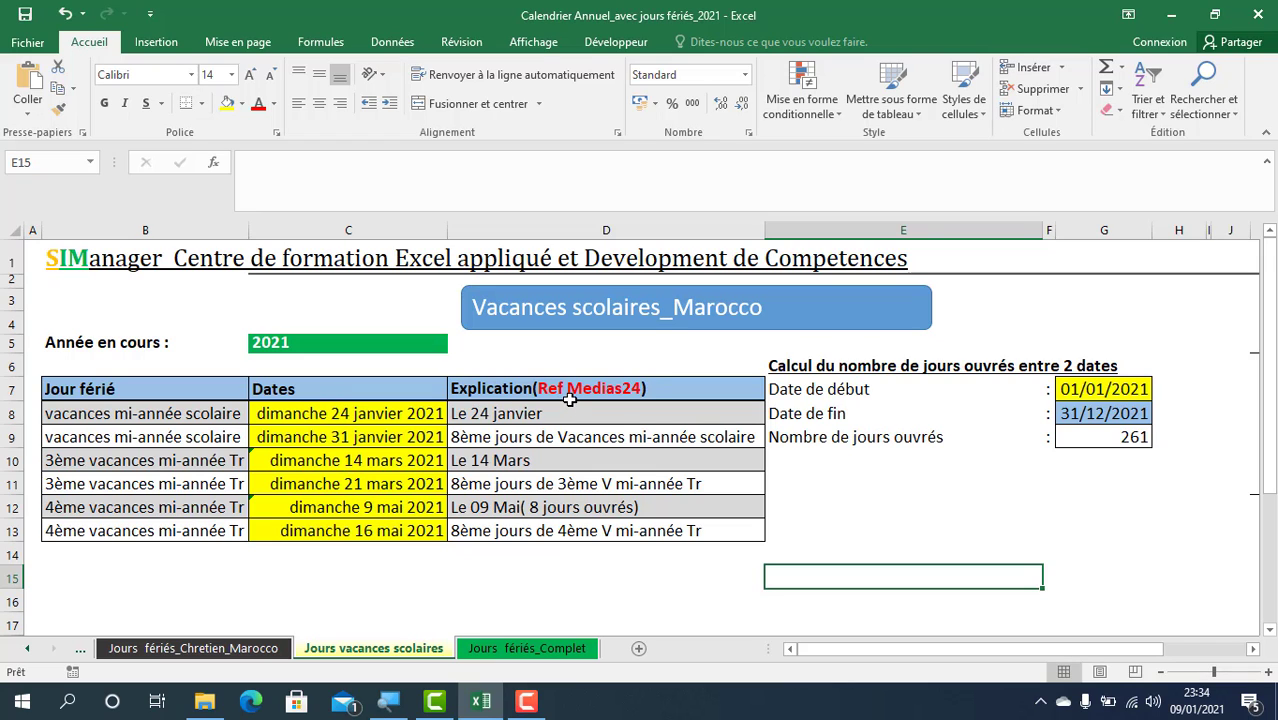
- Review the school vacation dates in C8:C13 and inspect the formula in C8 for the mid-year vacation start
left_click_drag(345, 415, 345, 530)
left_click(321, 577)
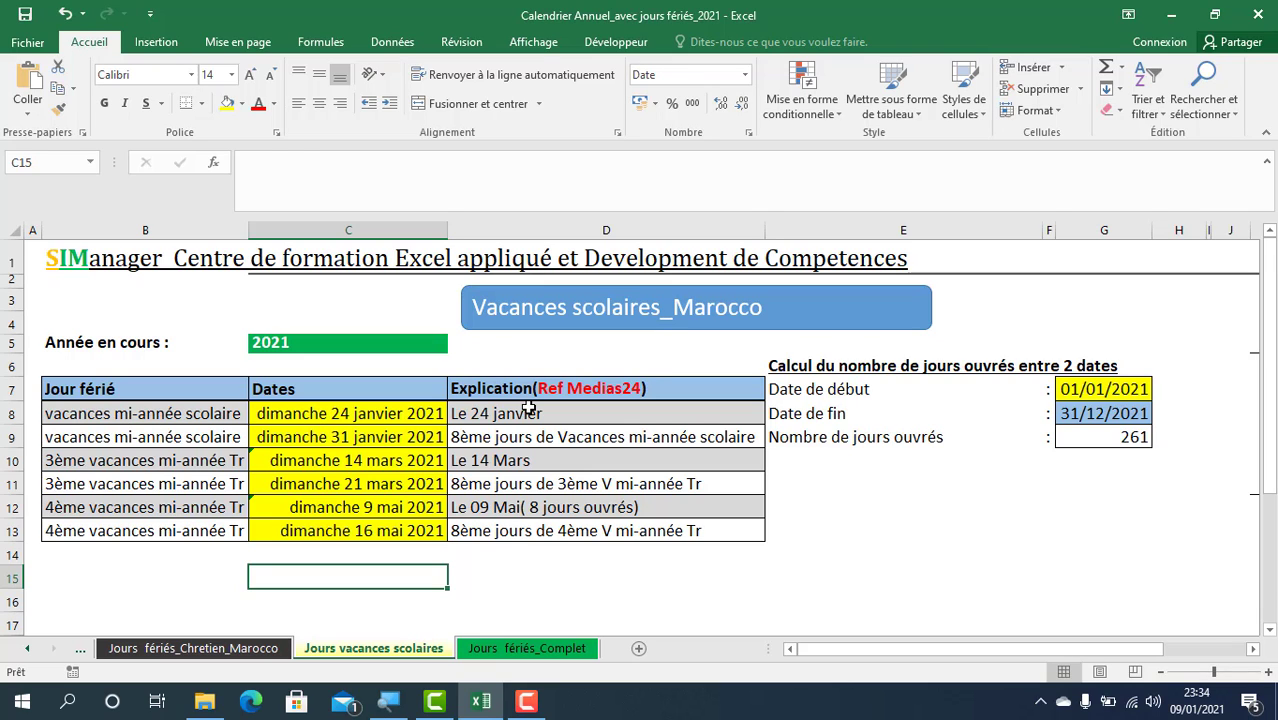
left_click(460, 414)
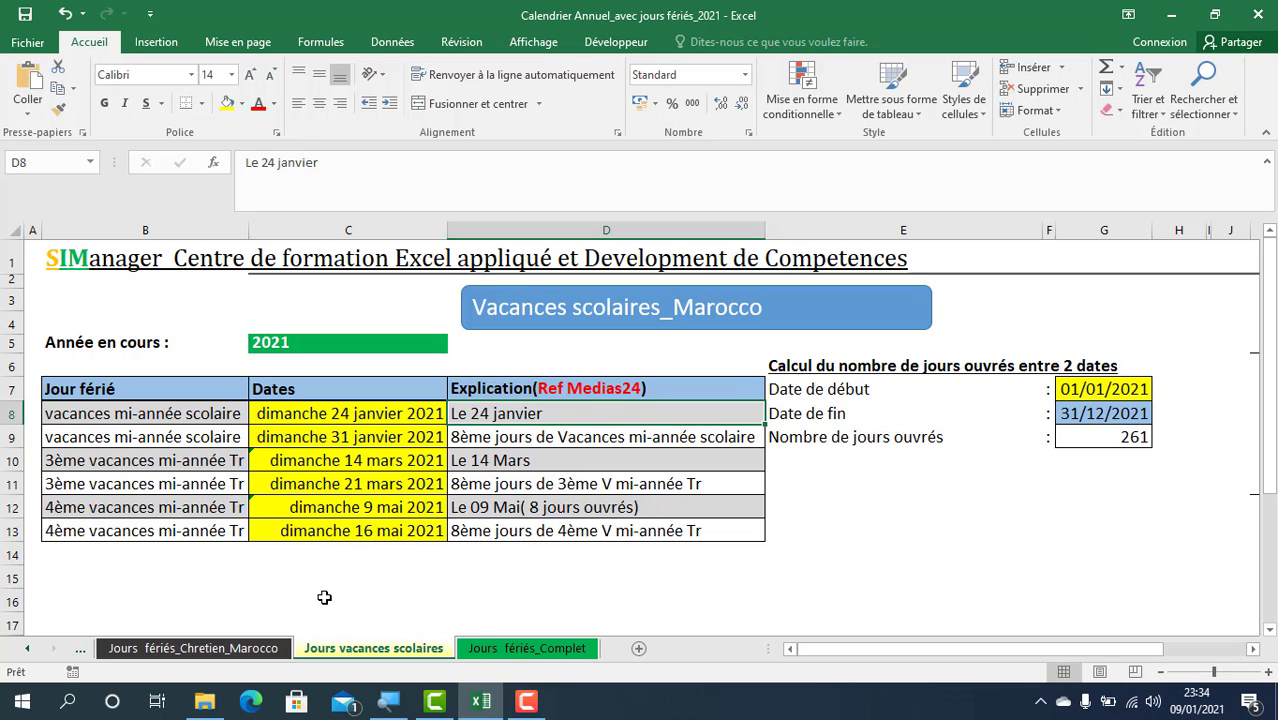
left_click(344, 413)
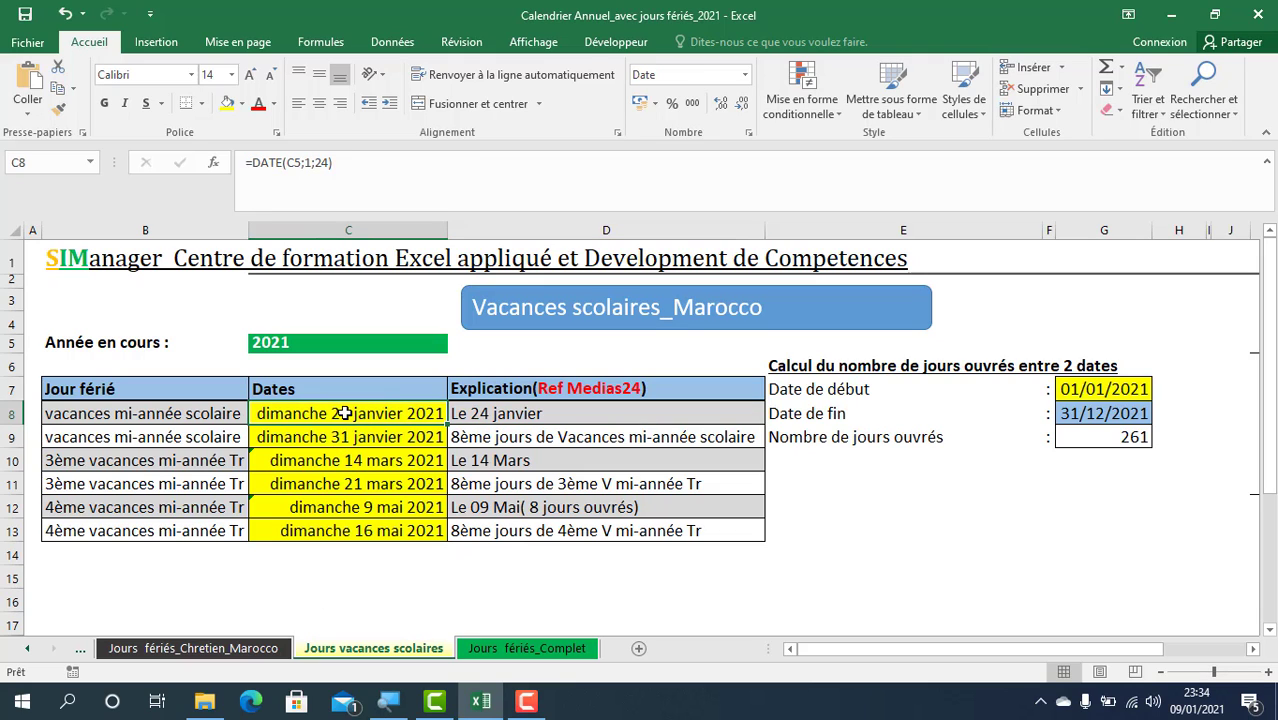
double_click(344, 413)
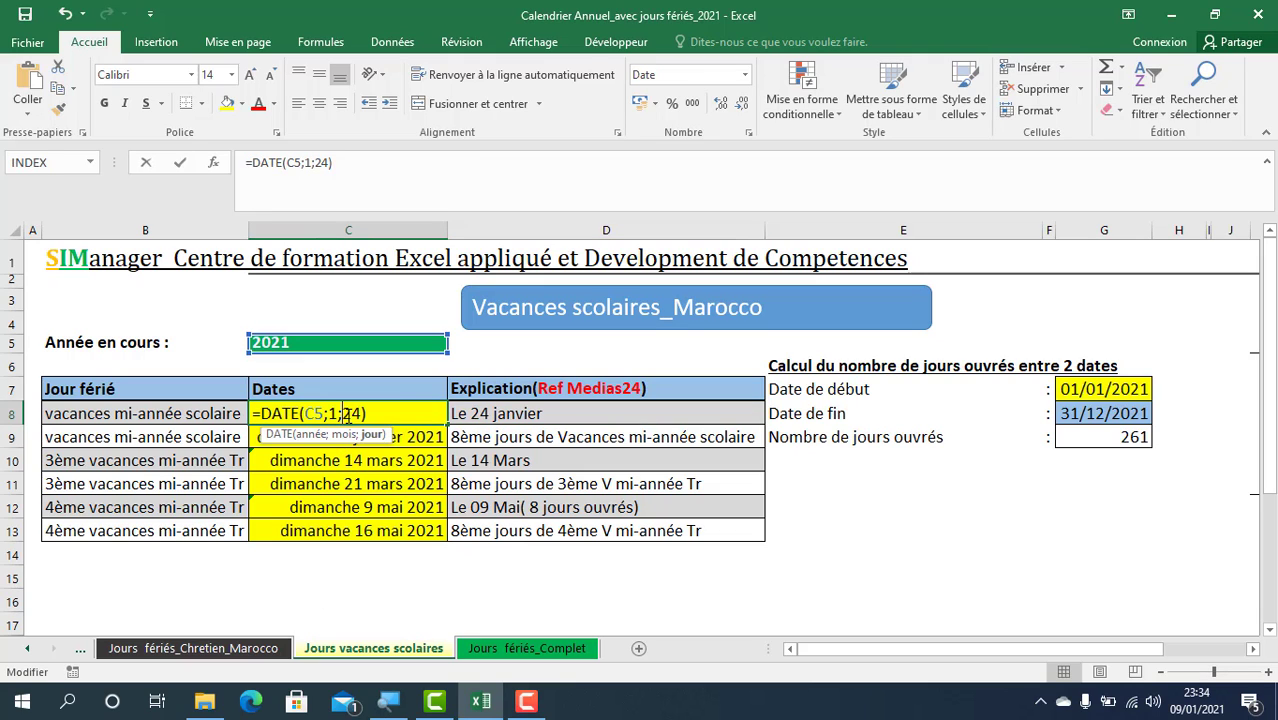
key("Return")
key("Return")
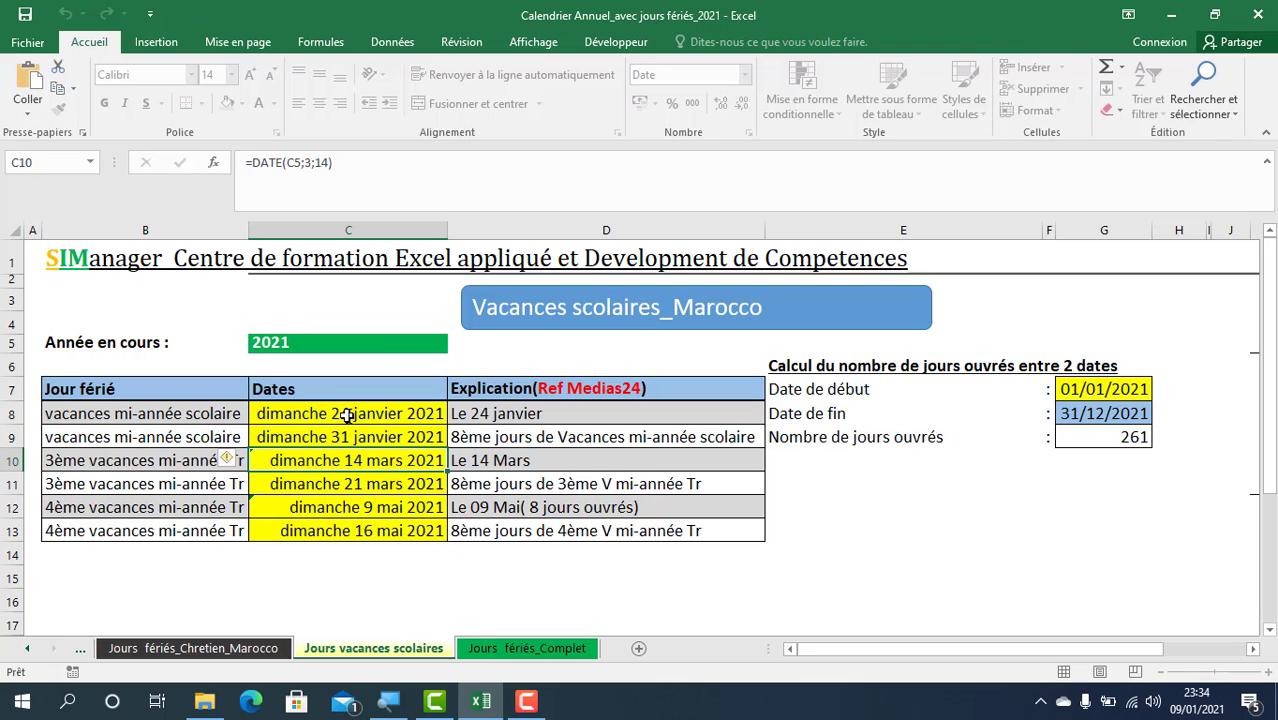
- Inspect the formula in C9 for the mid-year vacation end and compare it with its explanation and the start date in C8
double_click(352, 436)
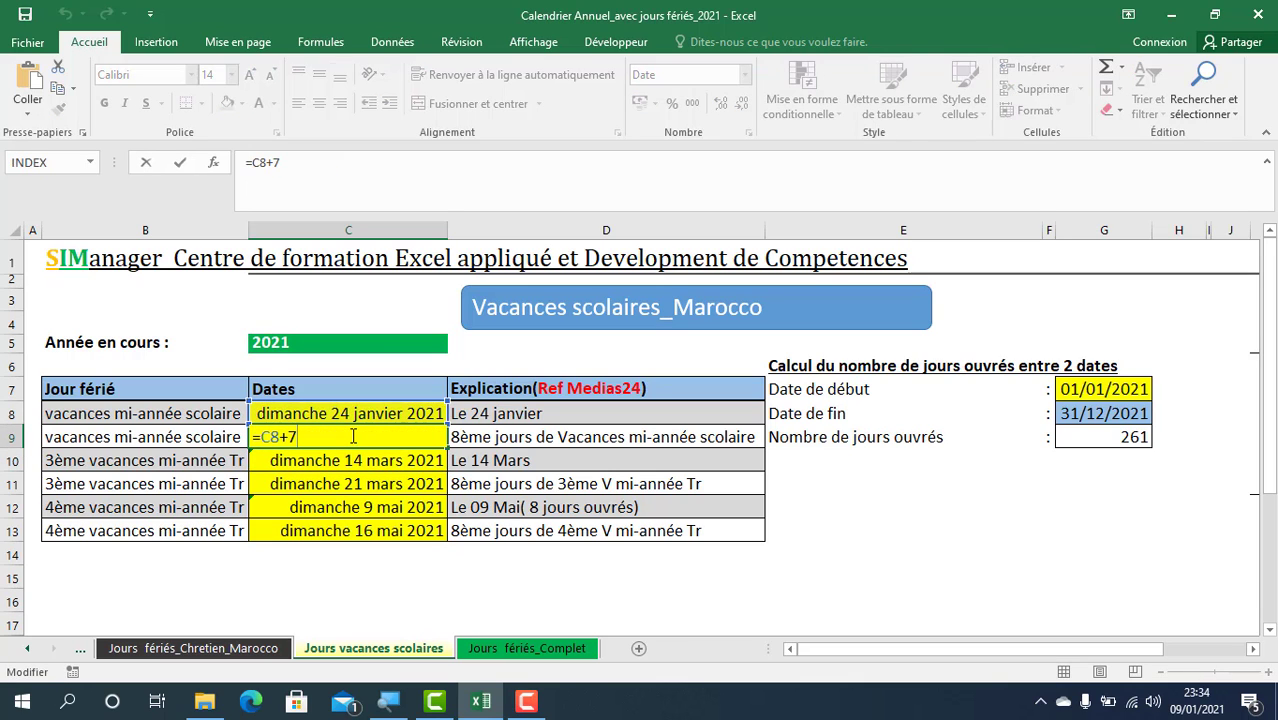
key("Return")
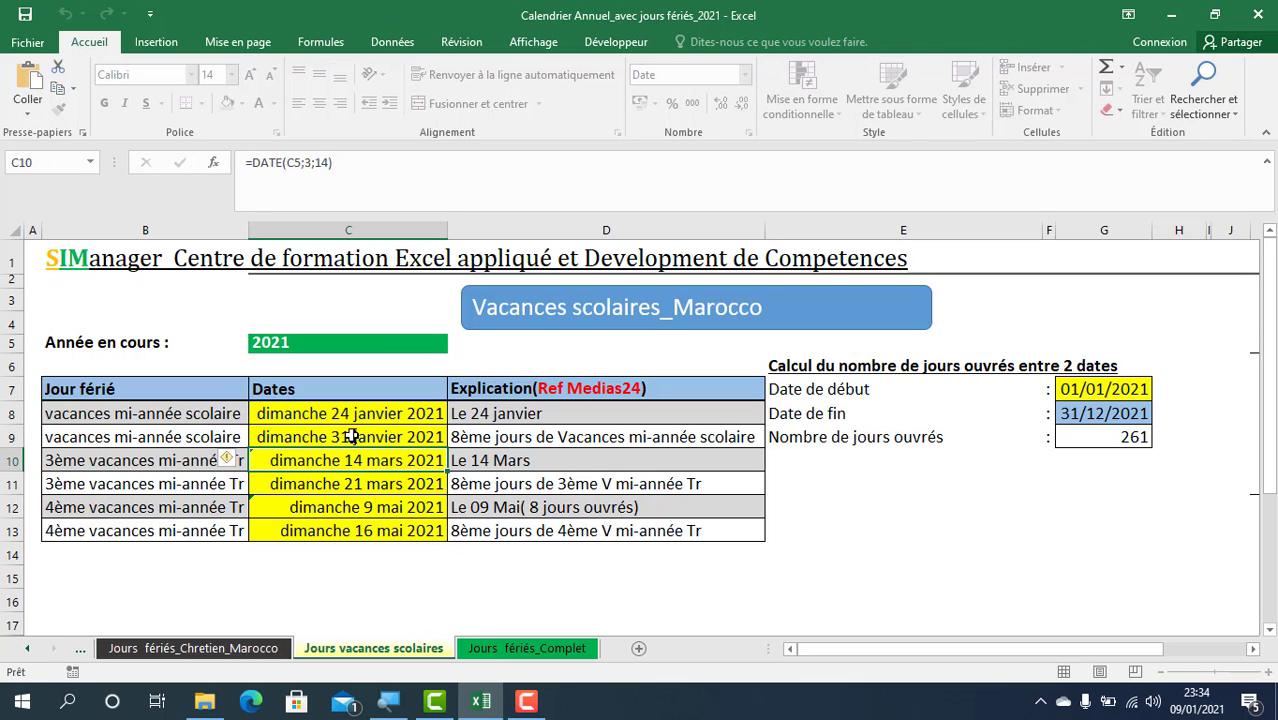
left_click(485, 436)
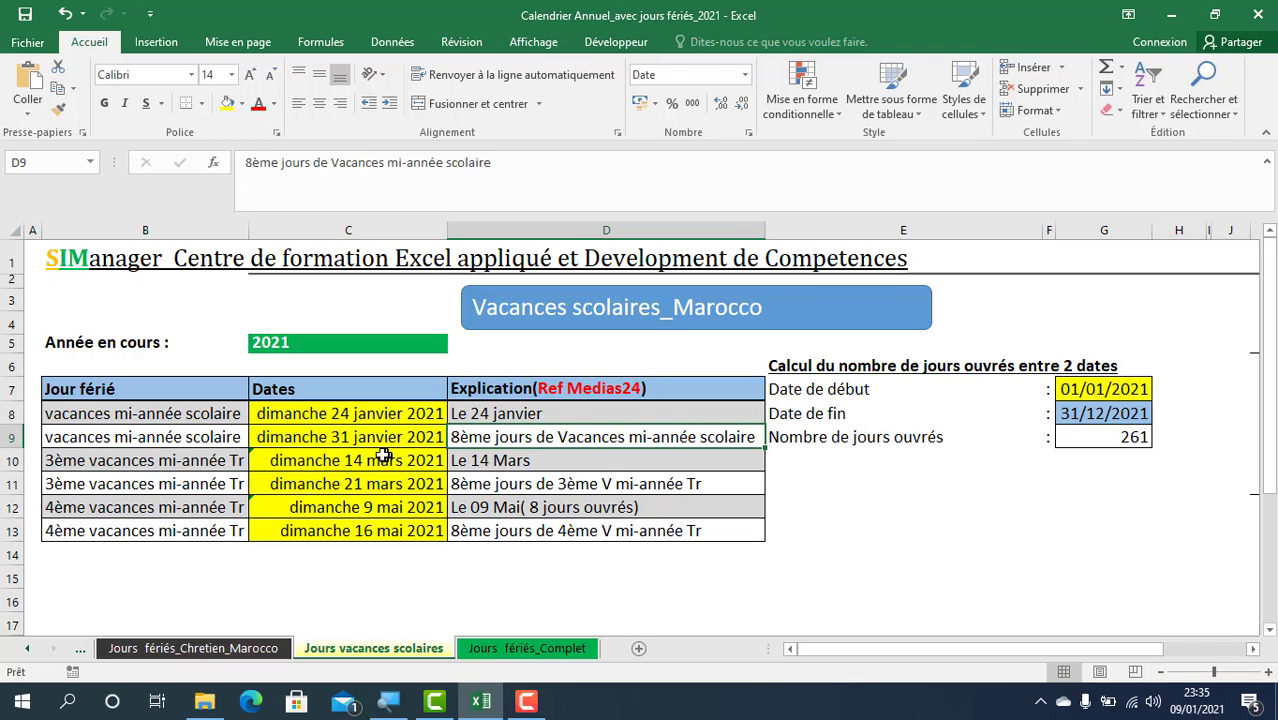
left_click(380, 437)
double_click(376, 432)
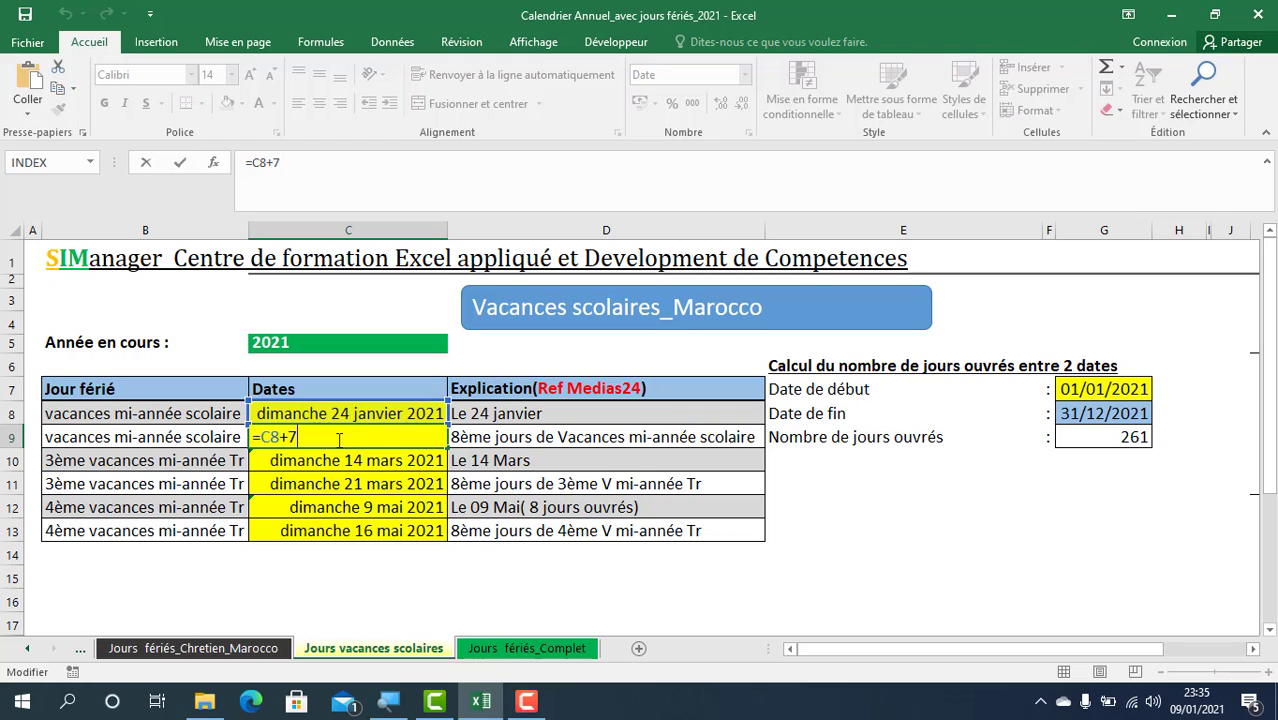
key("Return")
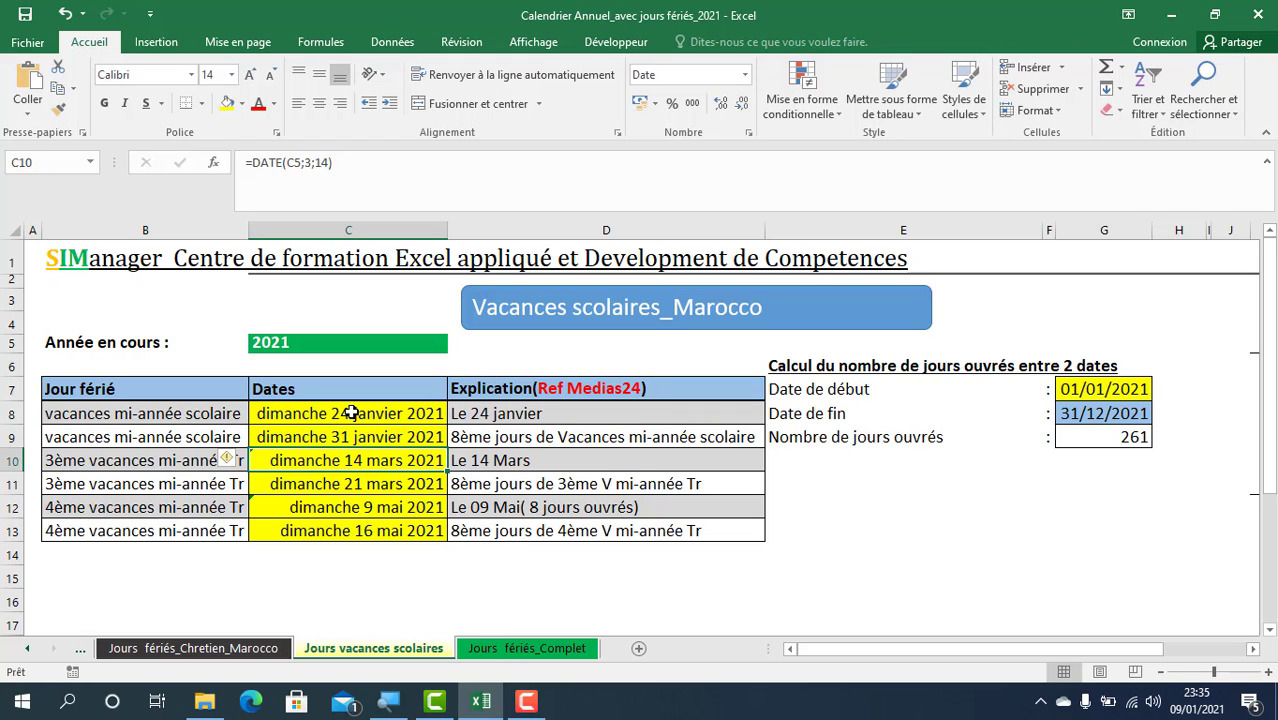
left_click(351, 413)
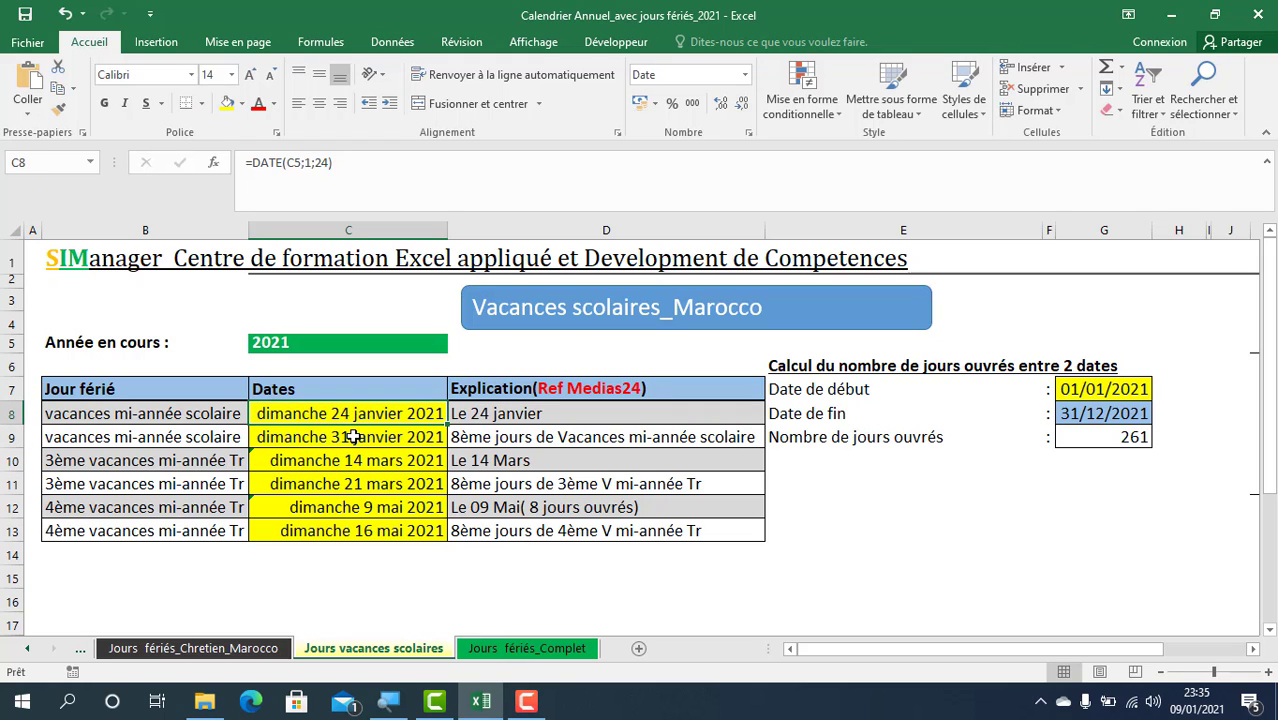
left_click(354, 437)
- Inspect the date formulas of the 3ème and 4ème vacances mi-année in cells C10 to C13
double_click(354, 466)
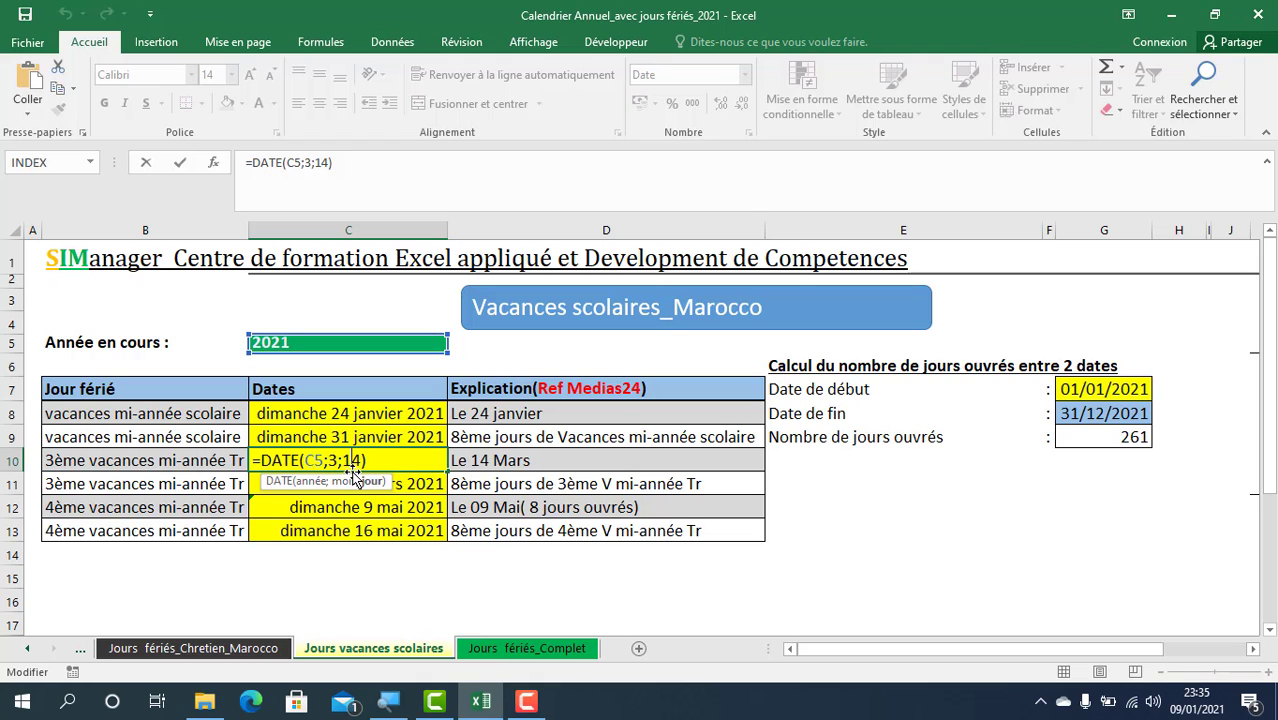
key("Return")
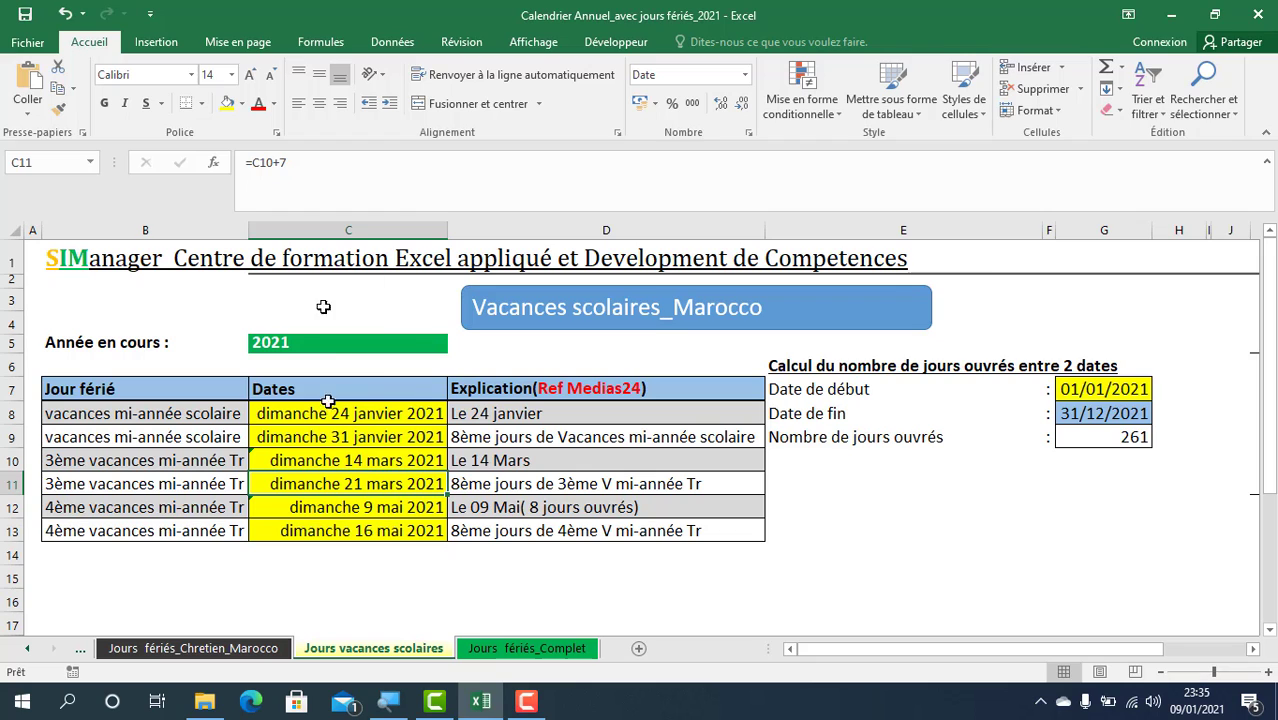
left_click(360, 507)
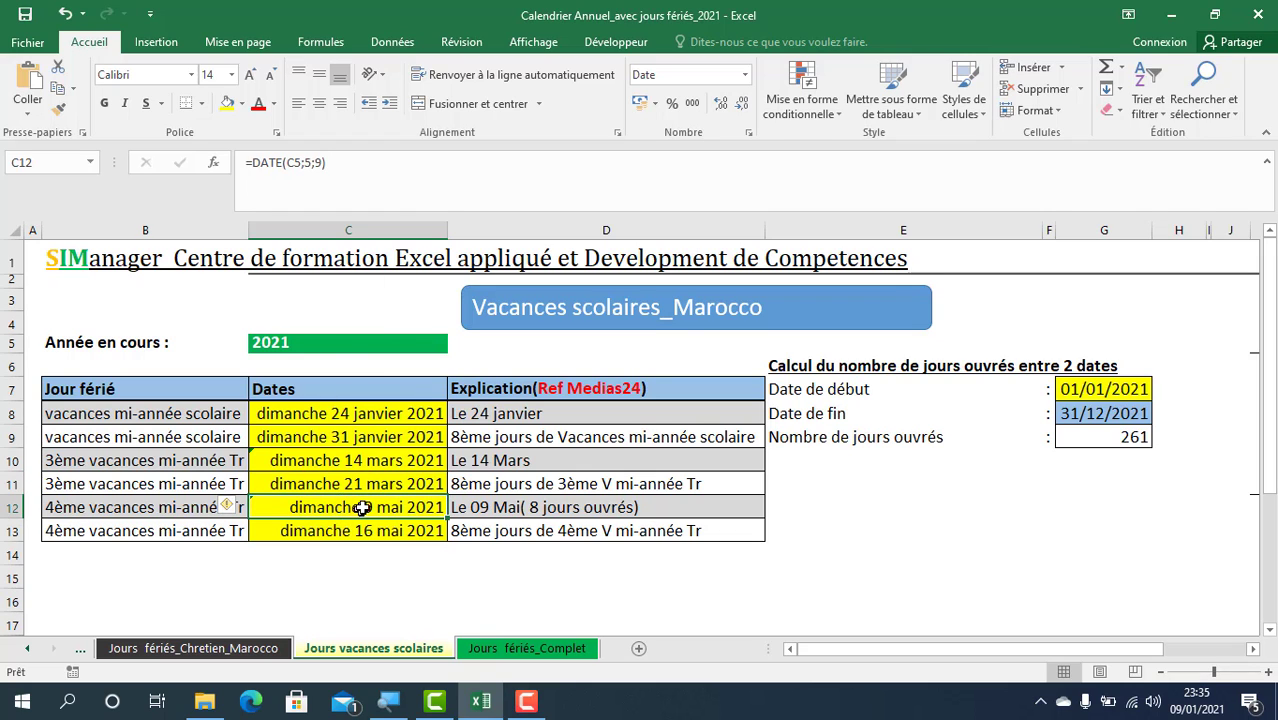
left_click(339, 532)
- Examine the start date, end date and working-days formulas in G7:G9, along with the vacation range C8:C13
left_click(1083, 392)
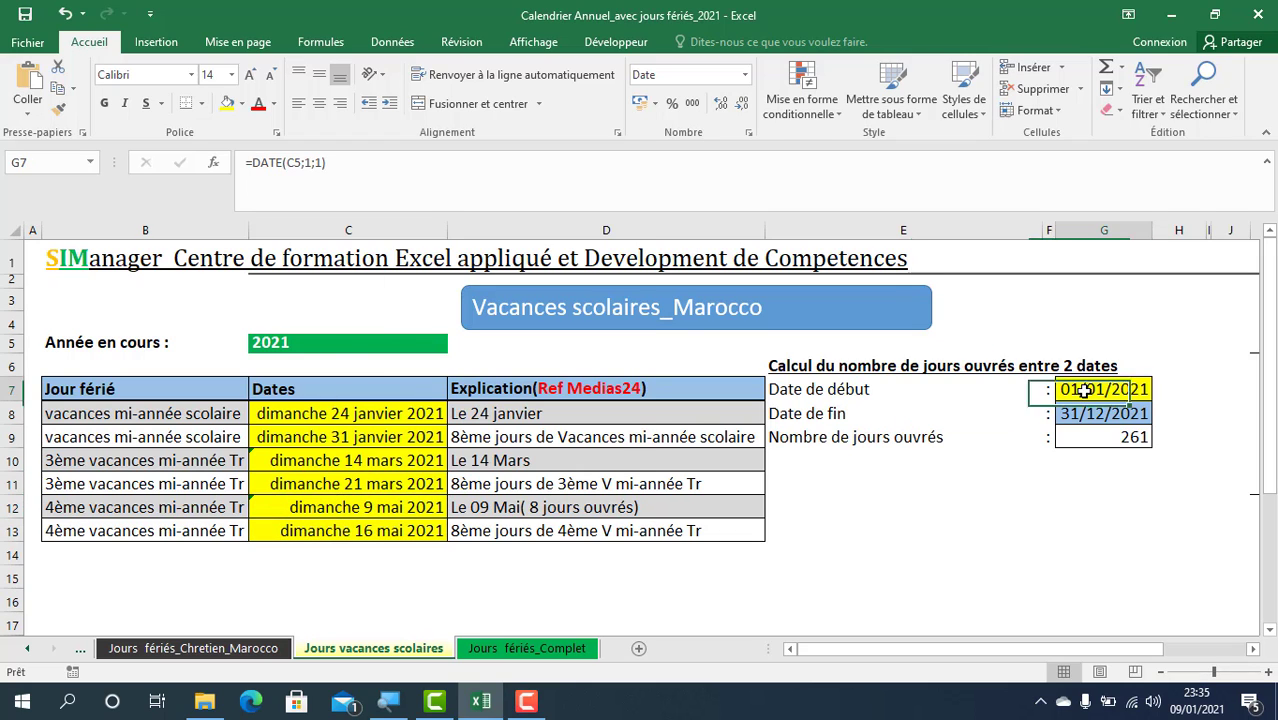
left_click(1085, 414)
left_click(1090, 438)
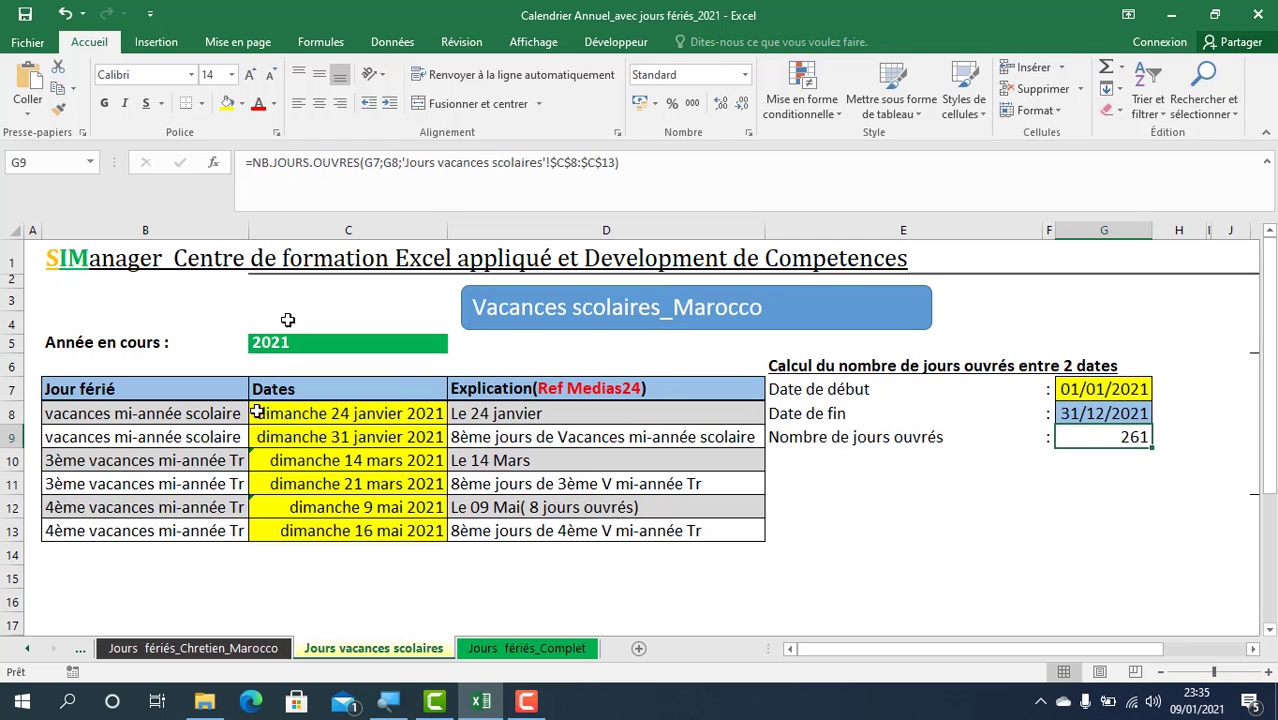
left_click_drag(330, 413, 345, 530)
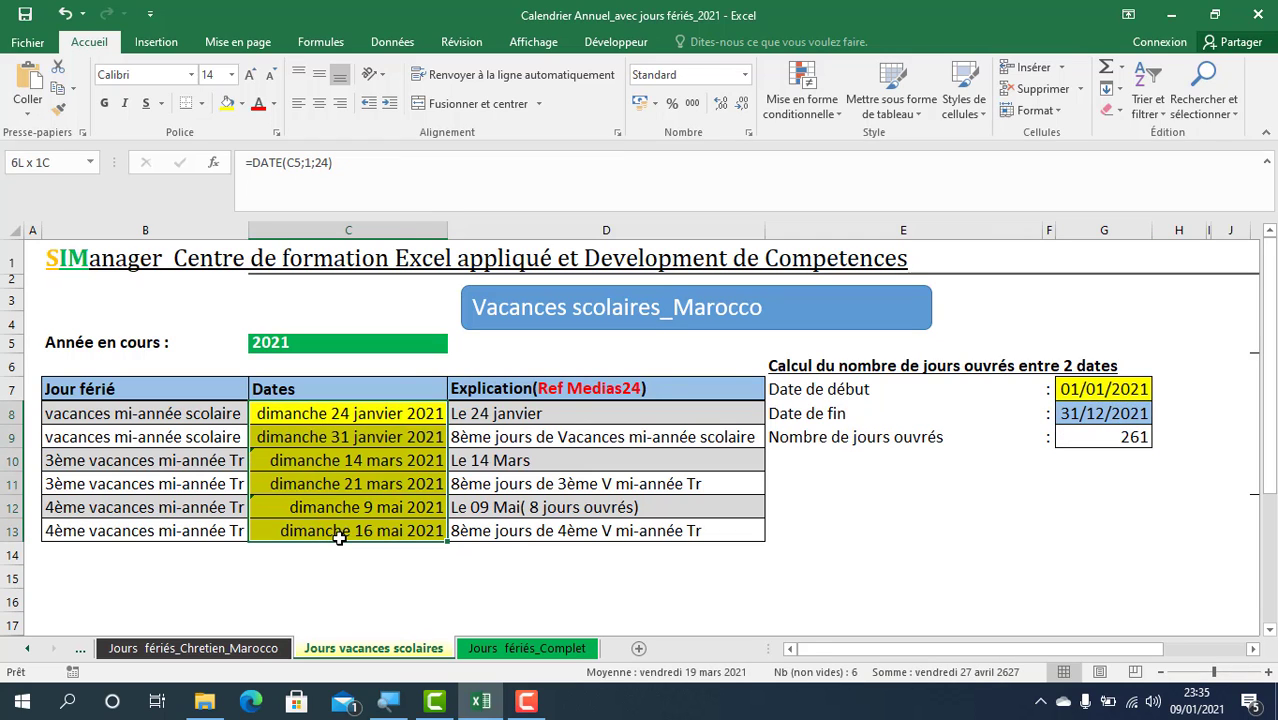
left_click(1135, 437)
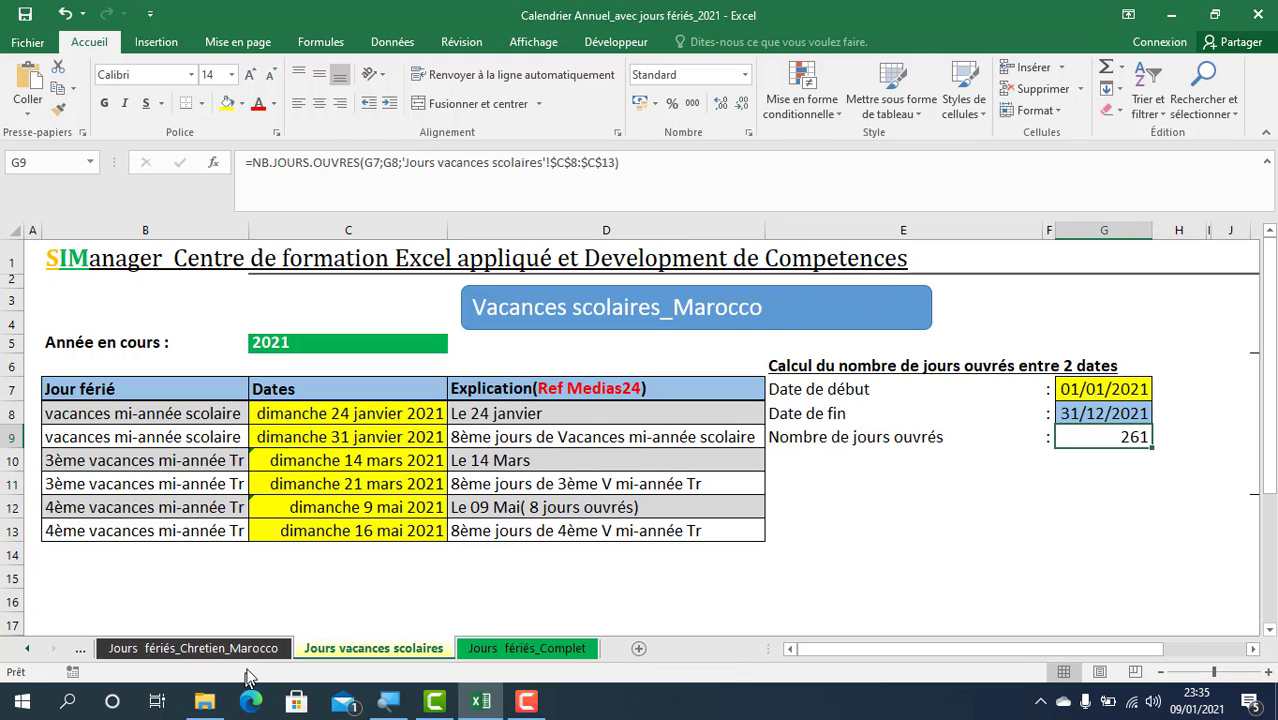
- Open the Jours fériés_Chretien_Marocco sheet and check its holiday dates in C8:C25 against the working-days formula in I10
left_click(193, 648)
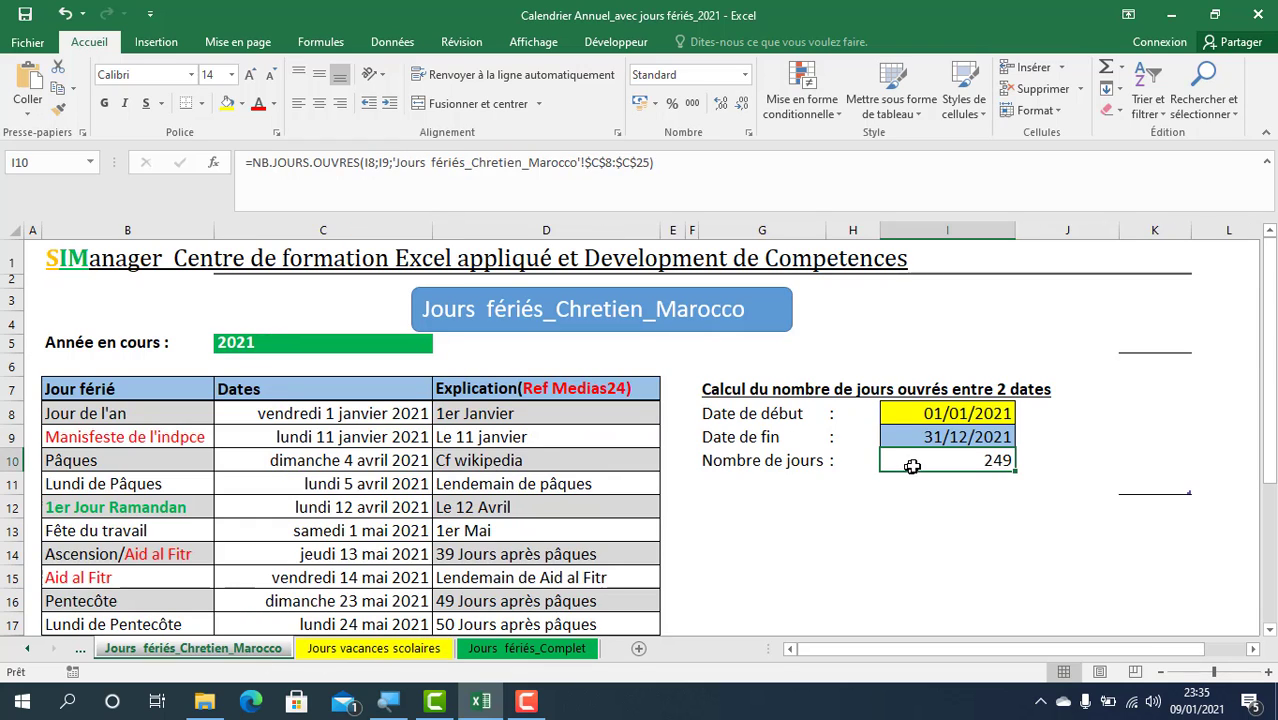
left_click_drag(376, 416, 380, 507)
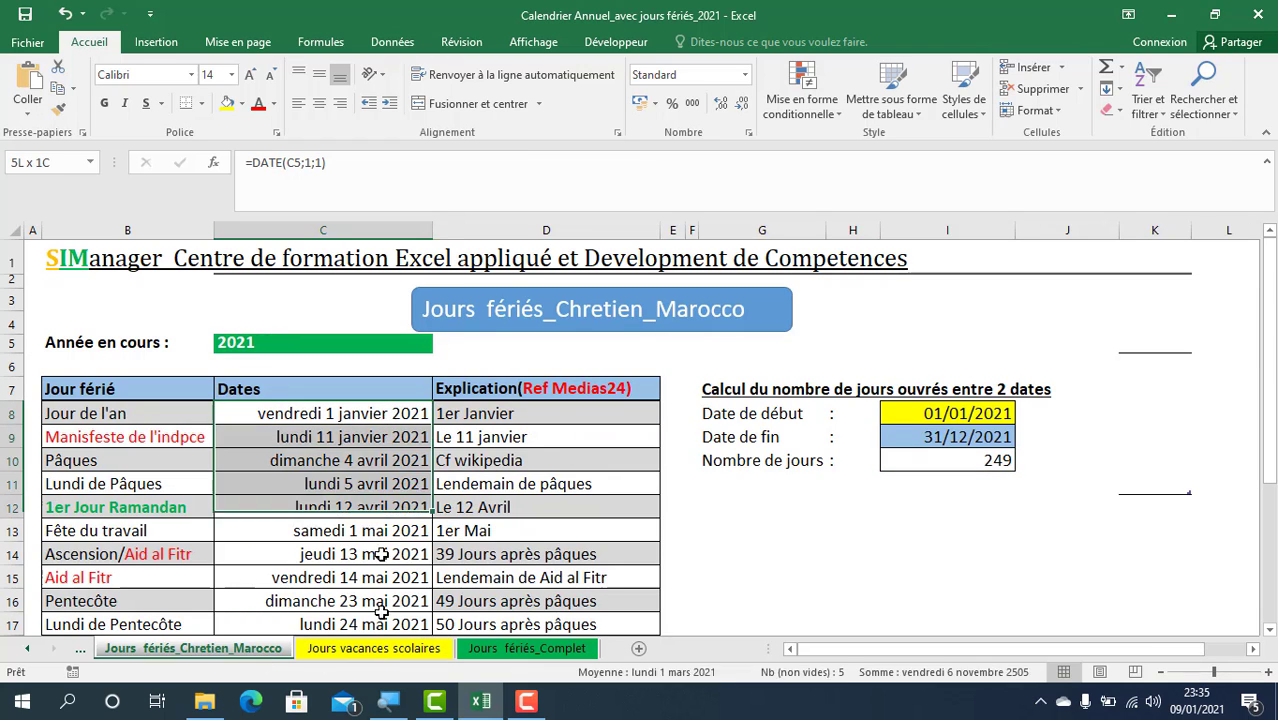
mouse_move(381, 612)
left_mouse_down()
mouse_move(370, 636)
mouse_move(362, 606)
left_mouse_up()
scroll(360, 572, "up", 4)
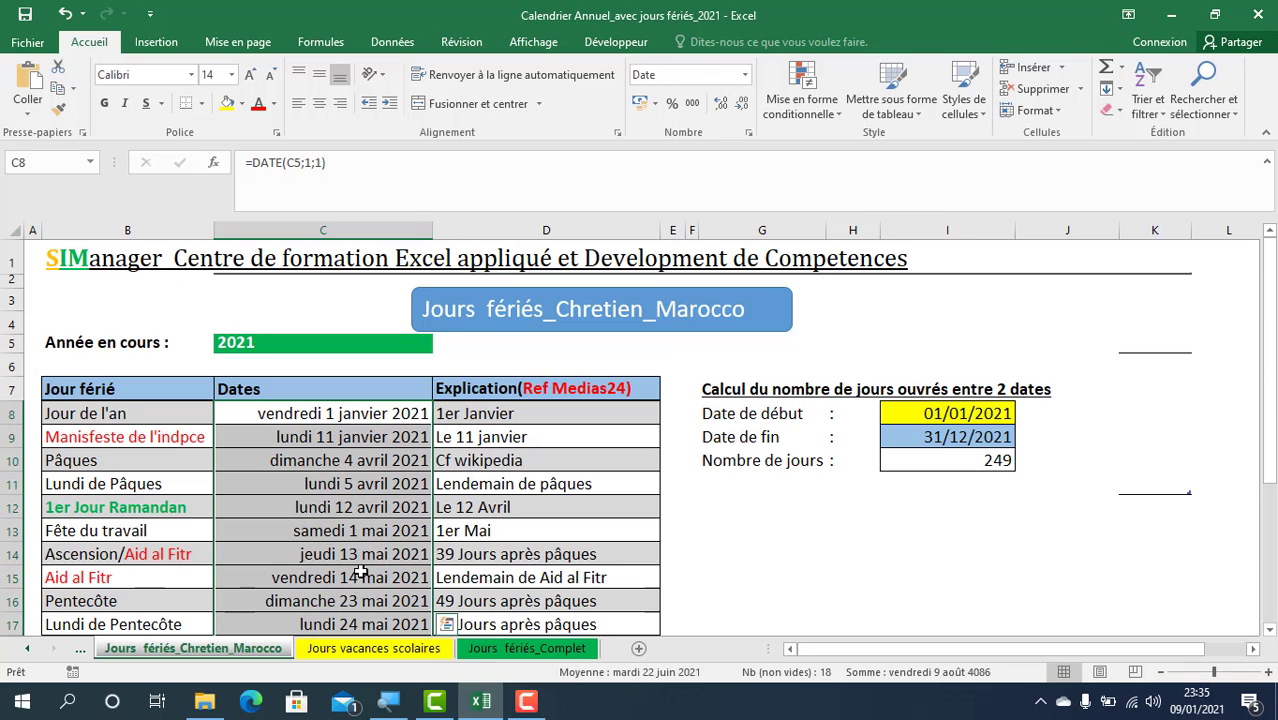
left_click(963, 466)
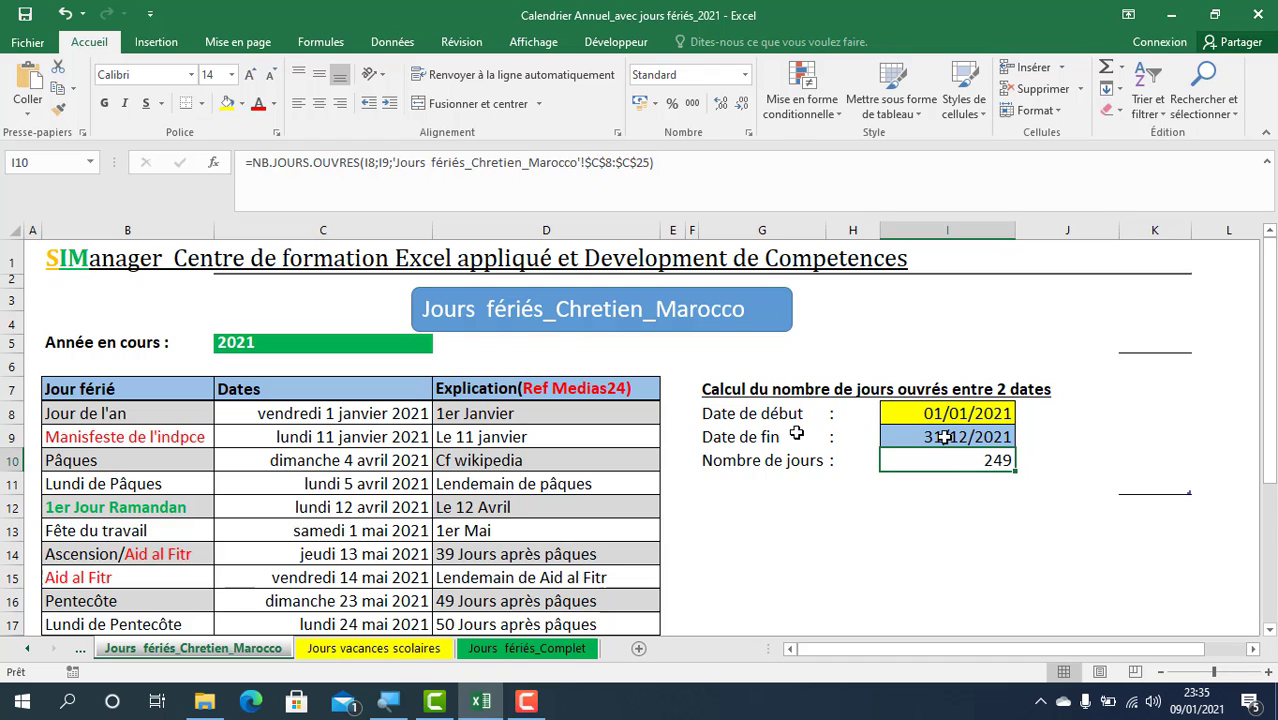
- Open the Jours fériés_Complet sheet and review the combined list of public holidays and school vacations
left_click(527, 648)
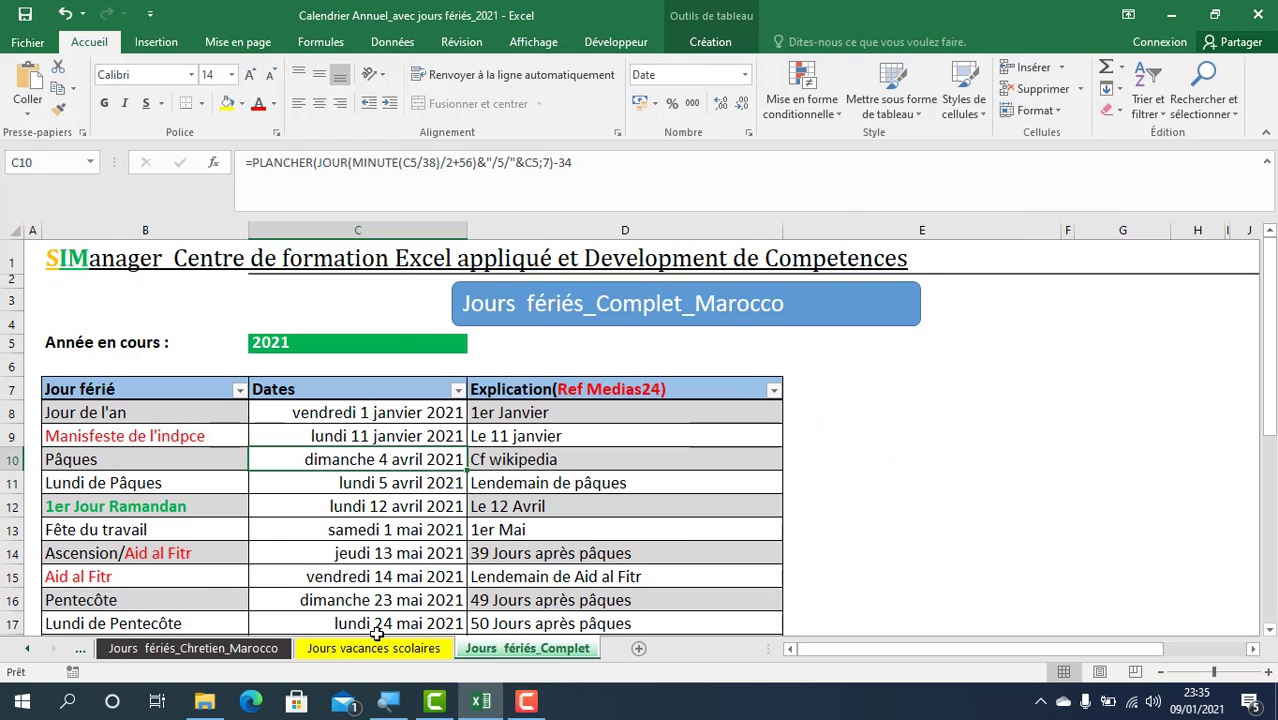
scroll(339, 450, "down", 6)
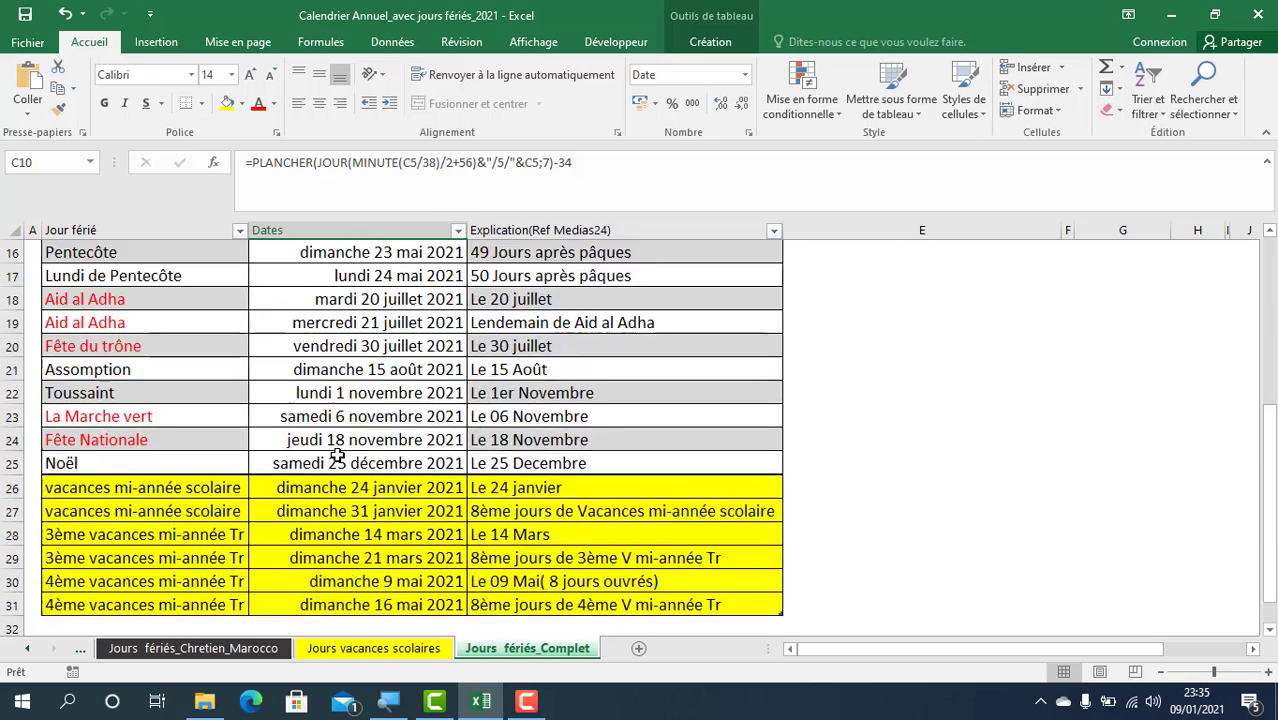
scroll(339, 450, "up", 6)
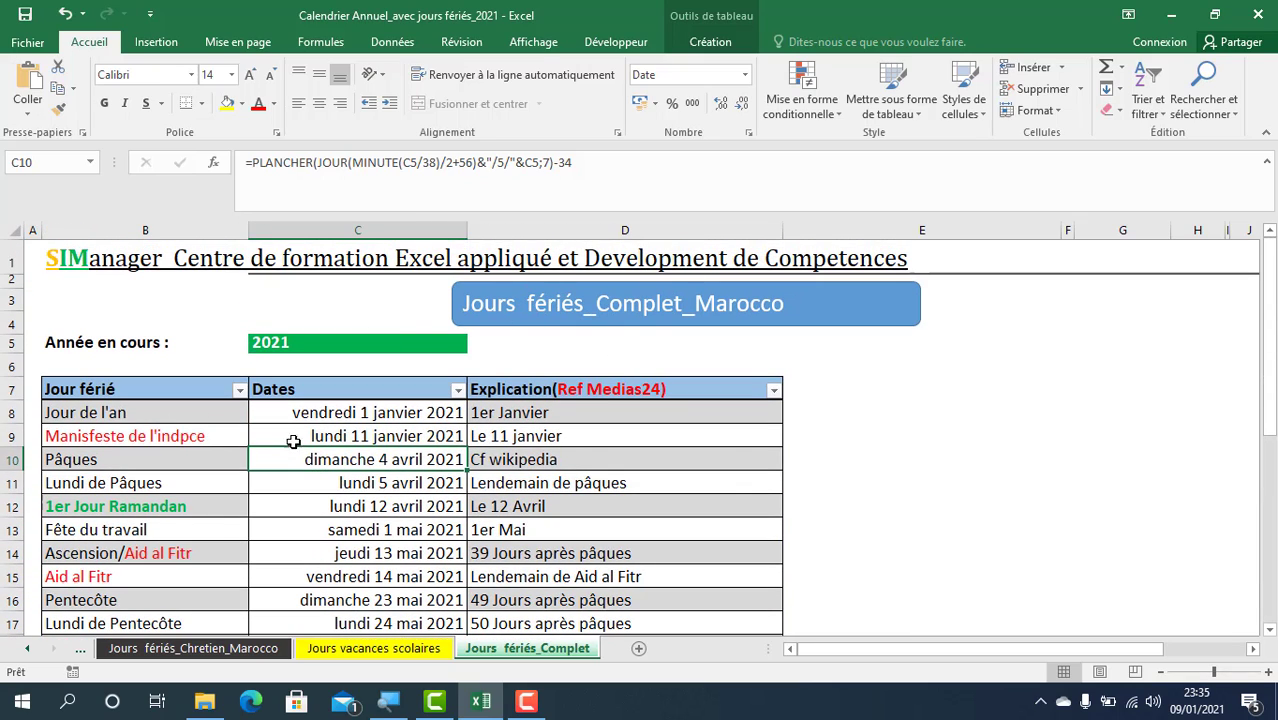
scroll(299, 437, "down", 1)
scroll(299, 437, "down", 7)
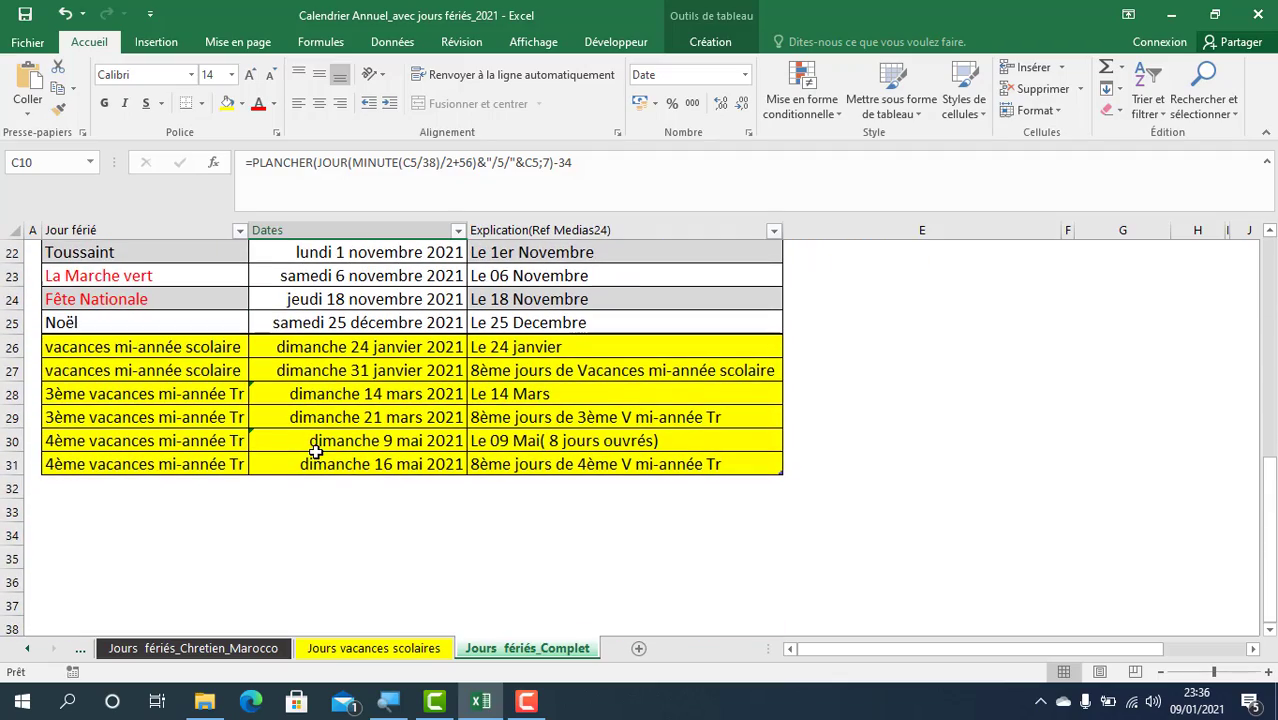
scroll(318, 442, "up", 7)
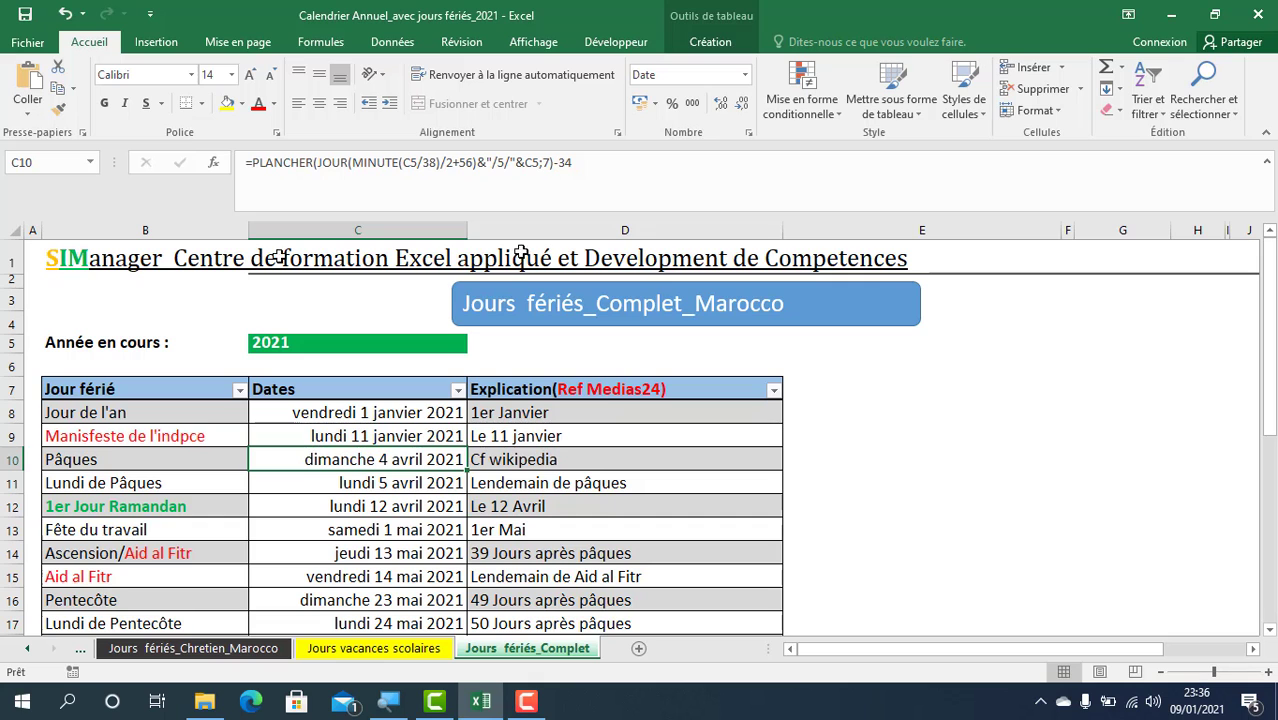
- Return to the Calendrier Annuel sheet and review the holidays and vacations shown across its months
left_click(82, 648)
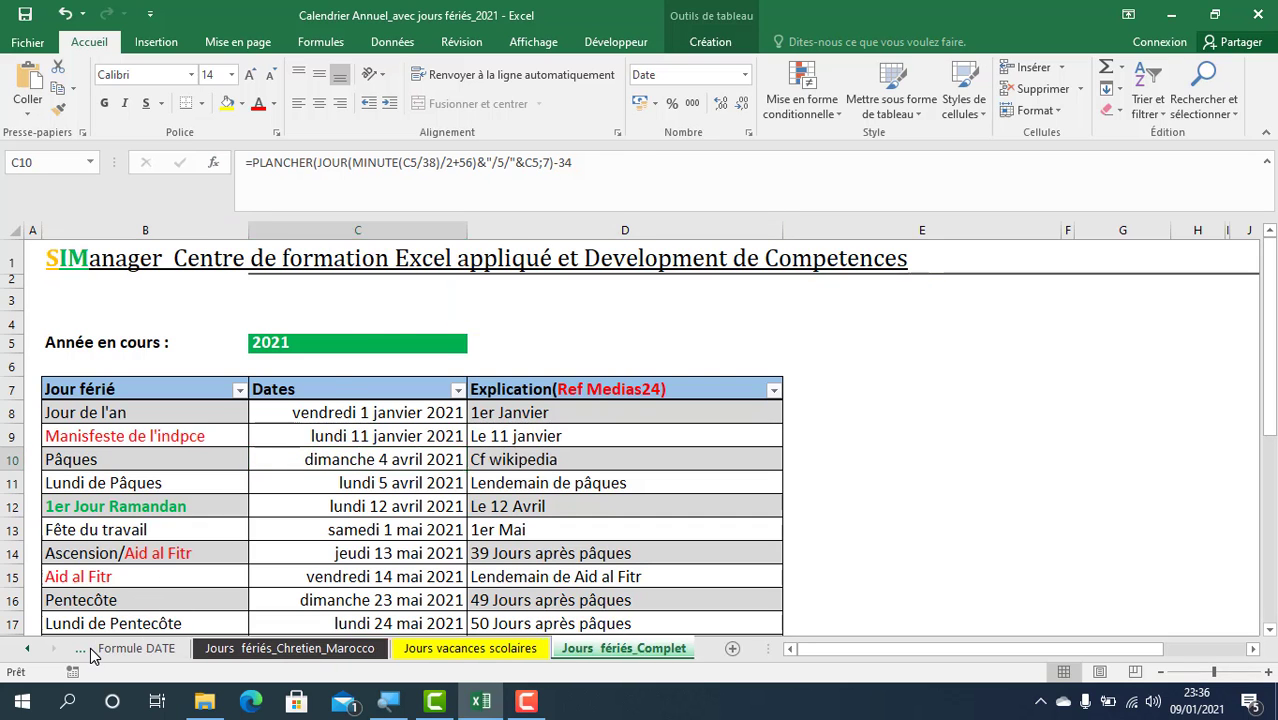
left_click(90, 647)
left_click(88, 648)
left_click(115, 648)
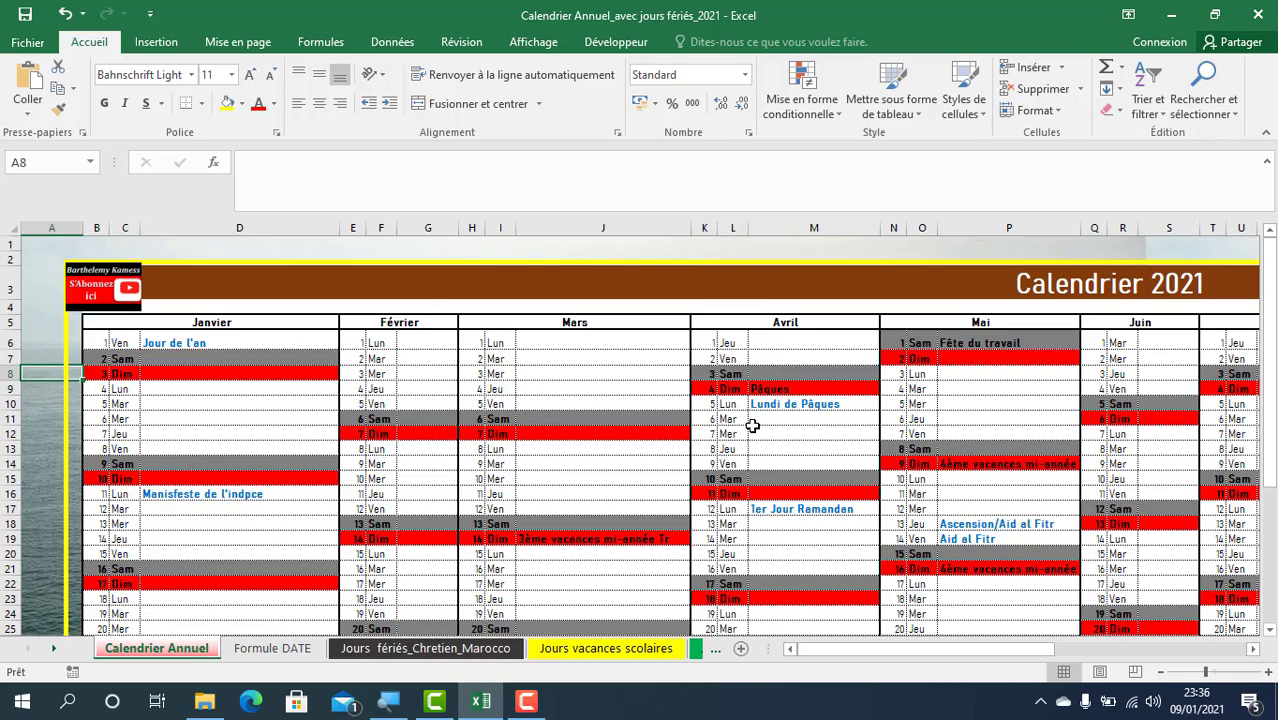
scroll(930, 612, "down", 6)
scroll(932, 618, "up", 6)
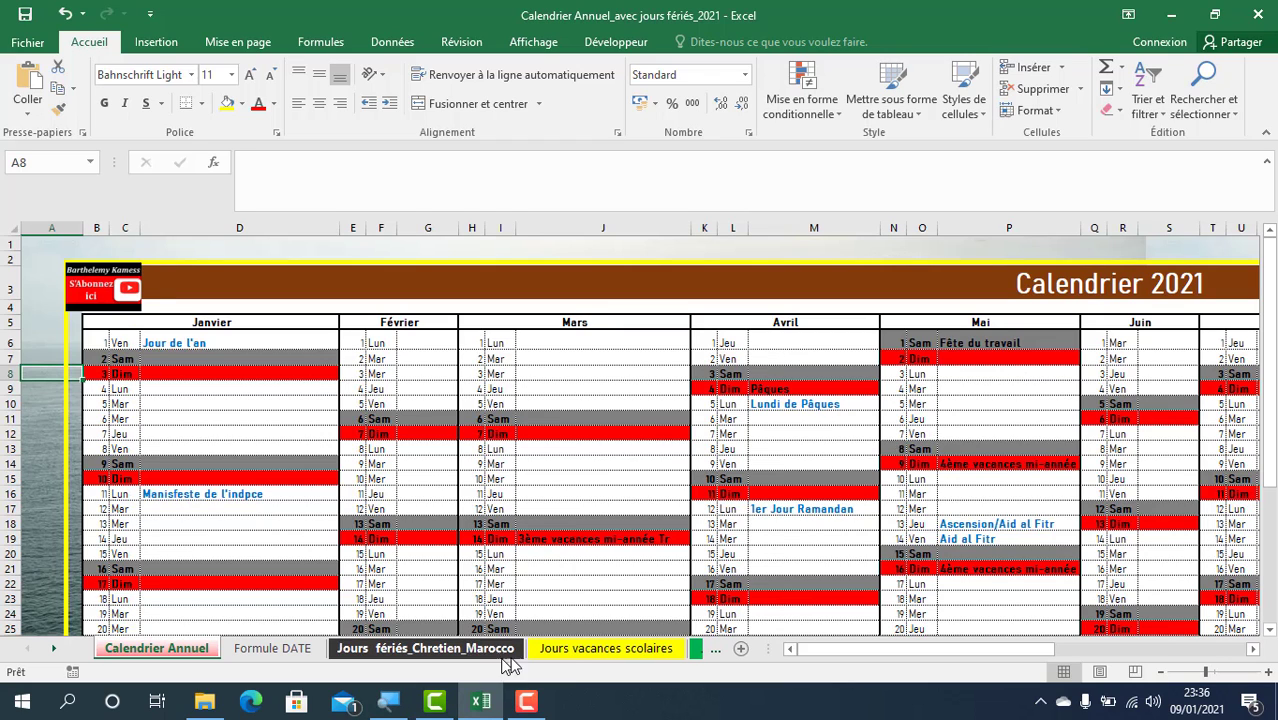
- Look through the Jours vacances scolaires, Jours fériés_Complet and Formule DATE sheets, and return to the Calendrier Annuel sheet
left_click(600, 650)
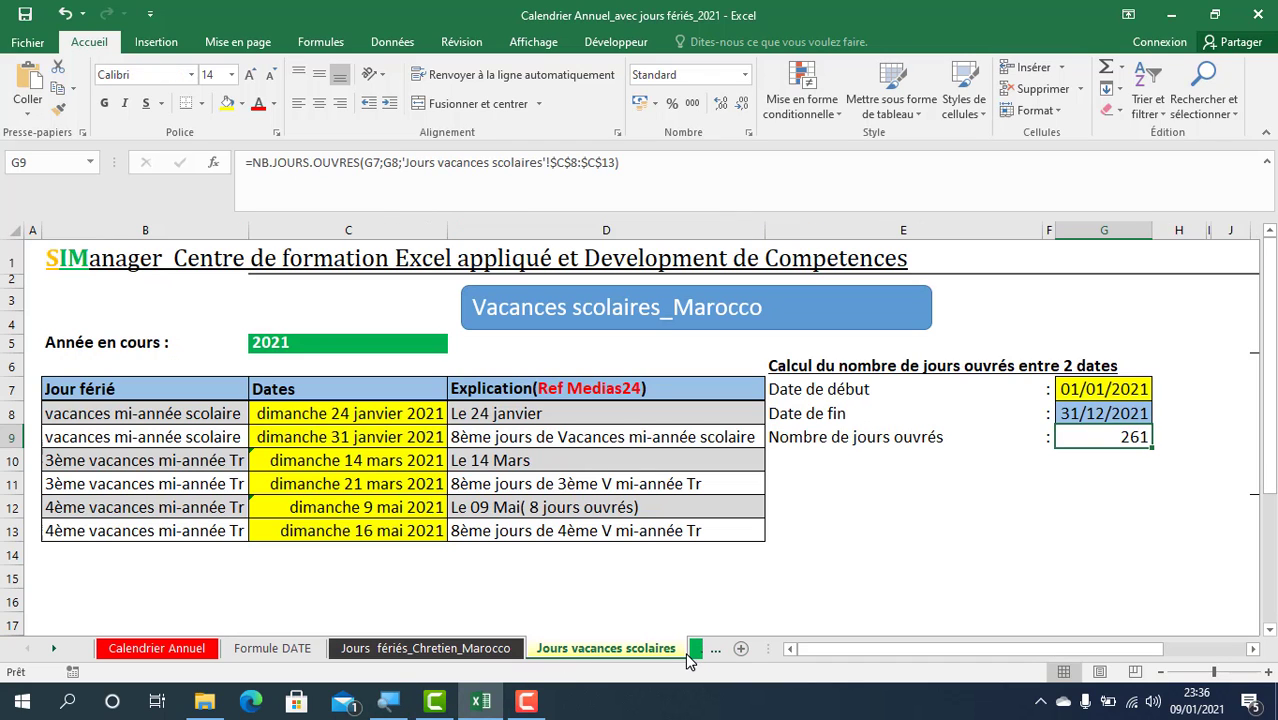
left_click(698, 650)
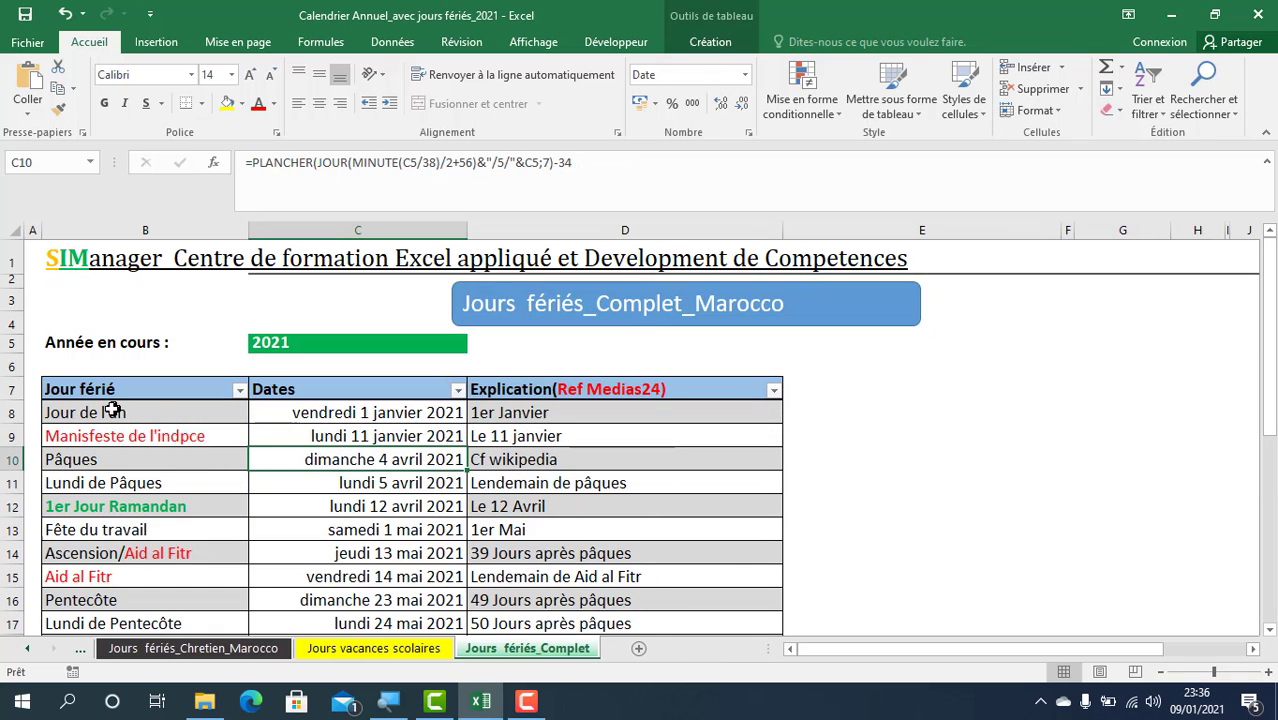
left_click(82, 650)
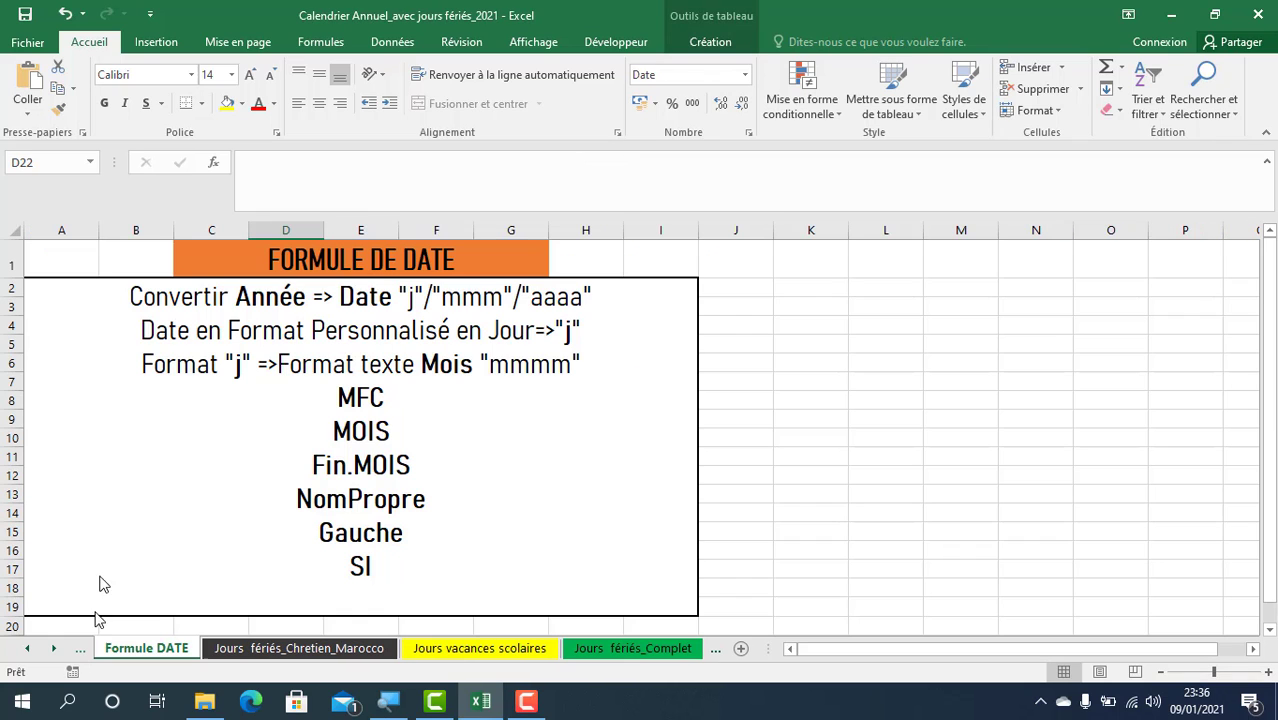
left_click(82, 650)
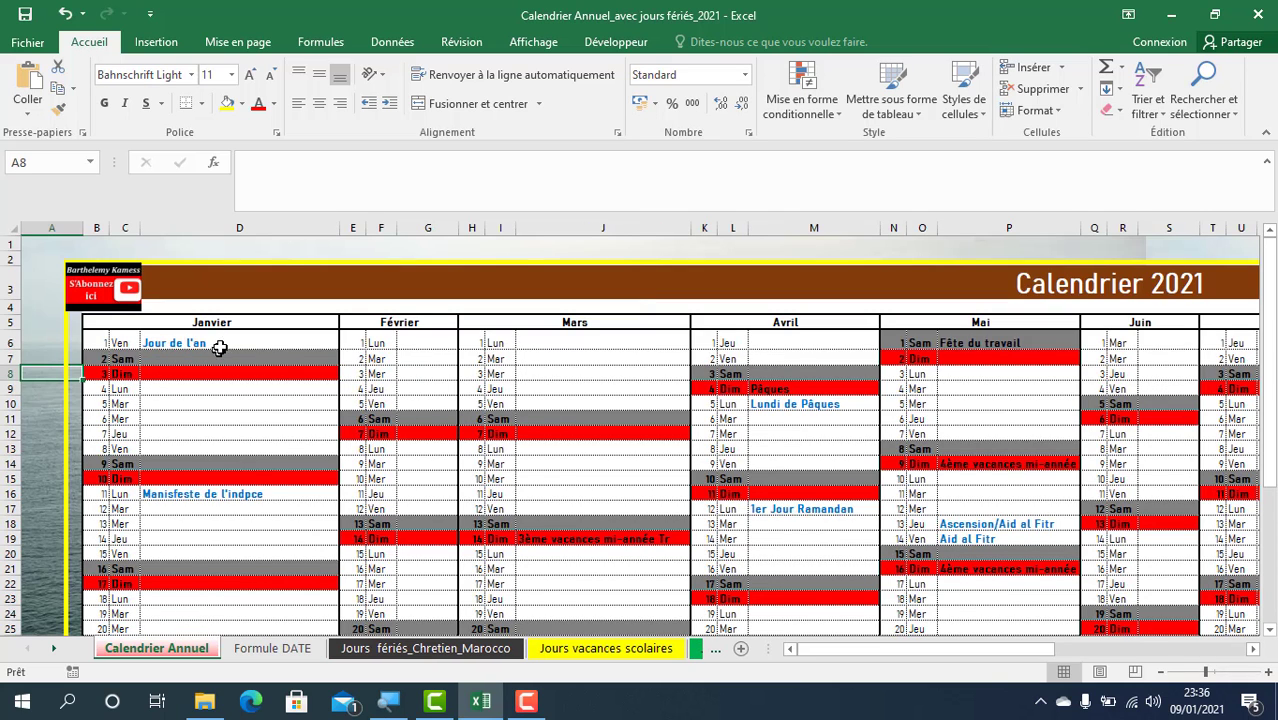
left_click(189, 572)
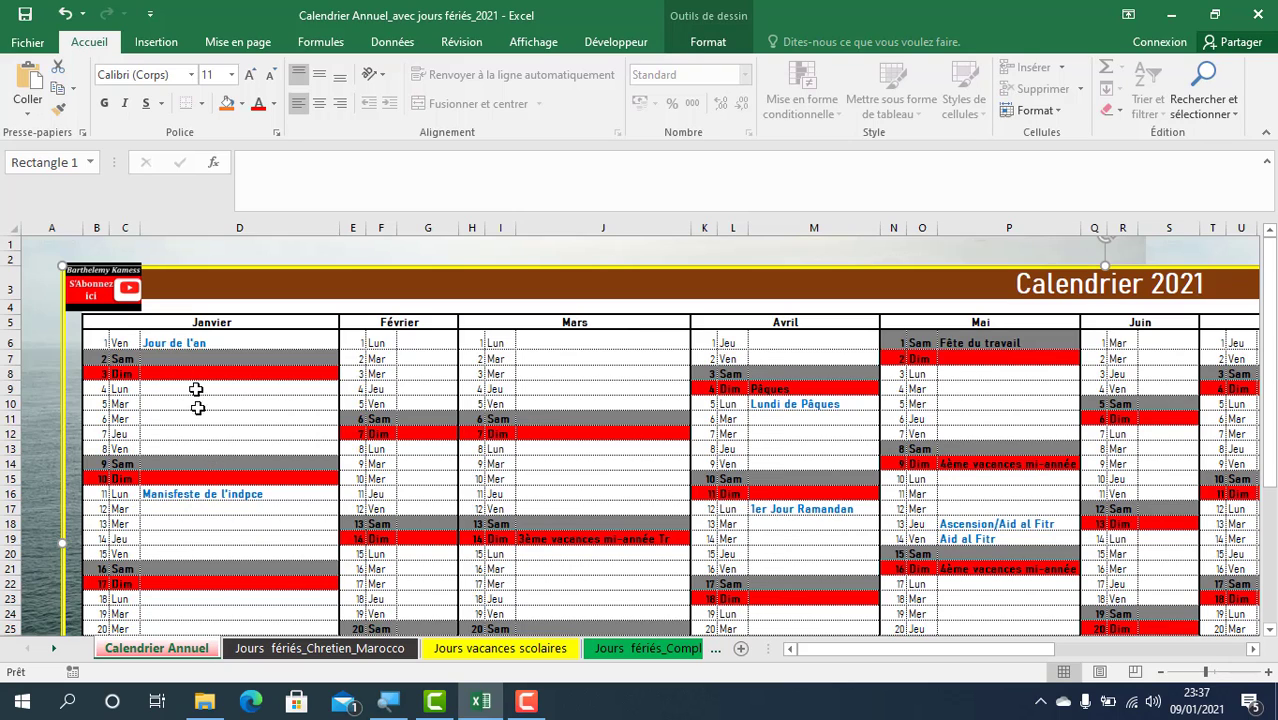
- Examine the holiday lookup formula in cell D6 for 1 January, marking its INDEX function
left_click(199, 345)
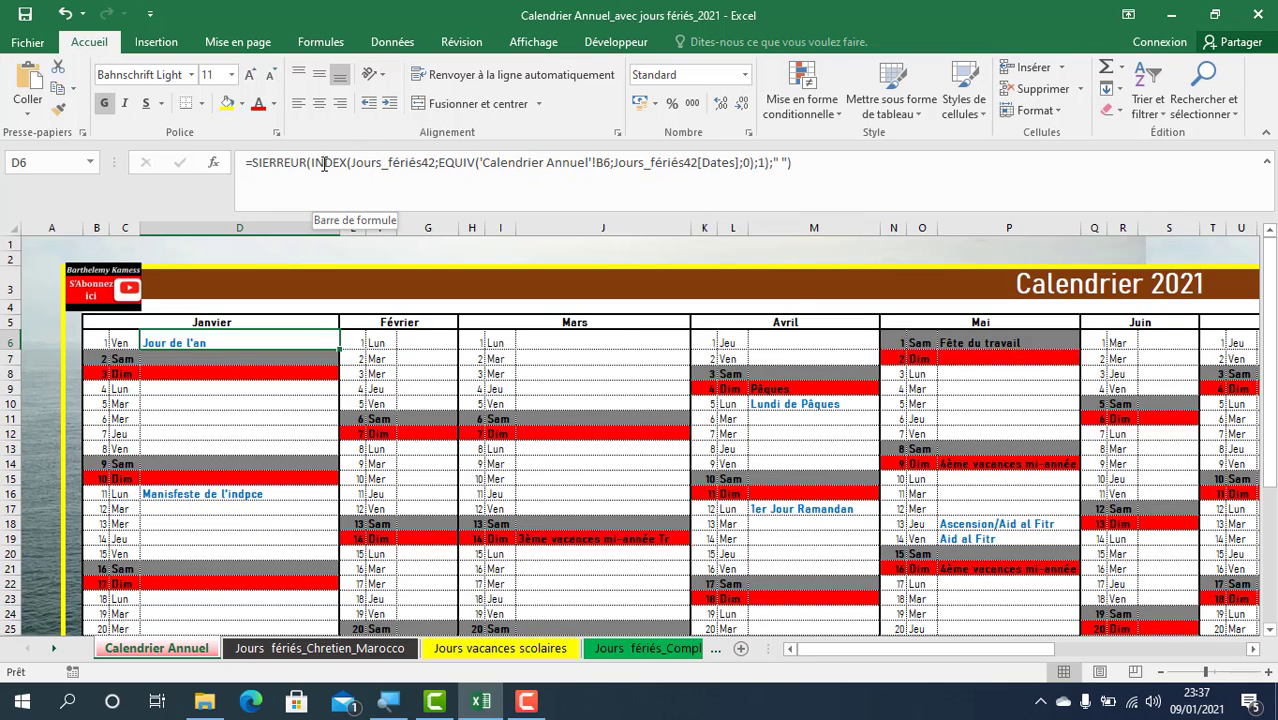
left_click_drag(307, 162, 343, 162)
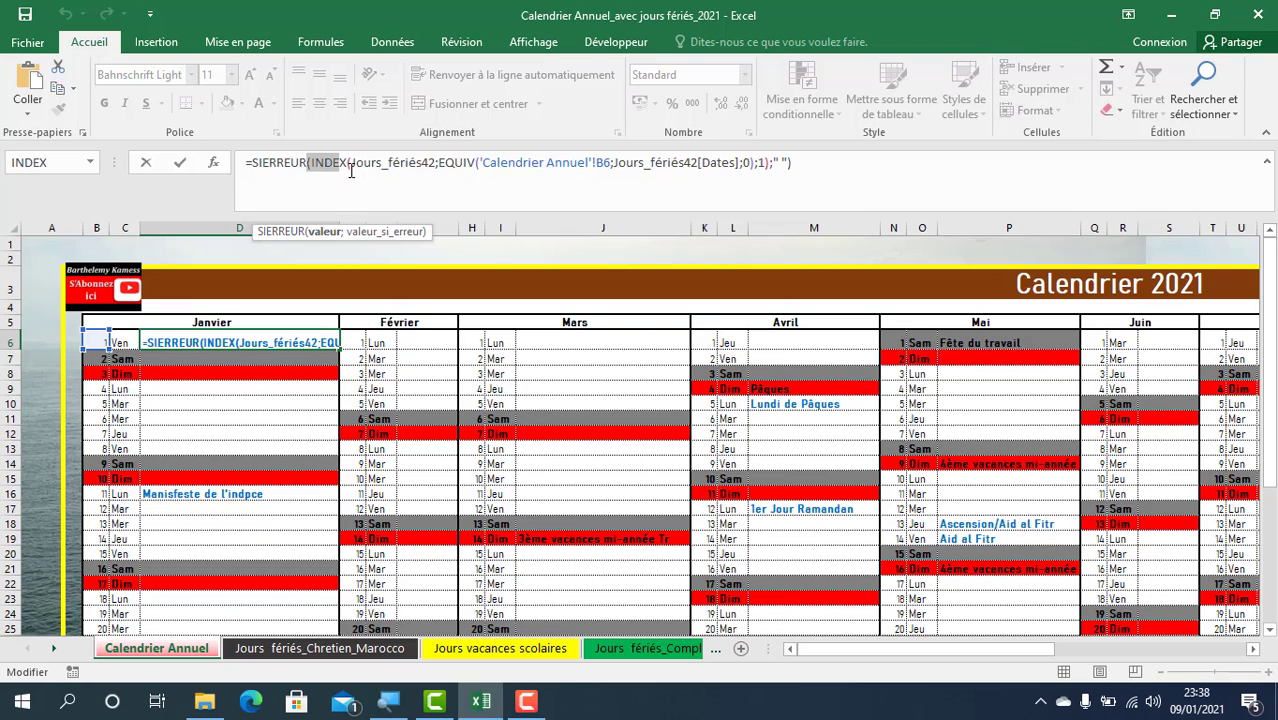
key("Return")
- Open the Jours fériés_Complet sheet and highlight the whole holiday and vacation table from B8 to D31 as the lookup source
left_click(645, 648)
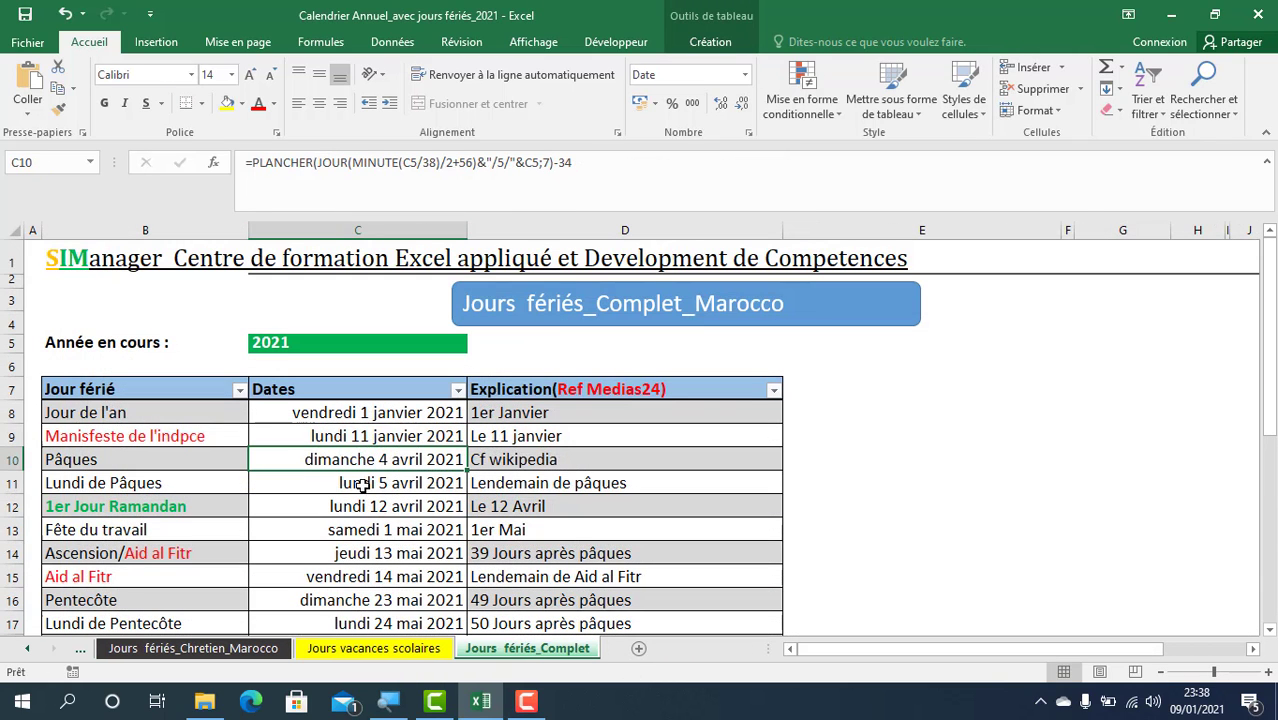
left_click(130, 412)
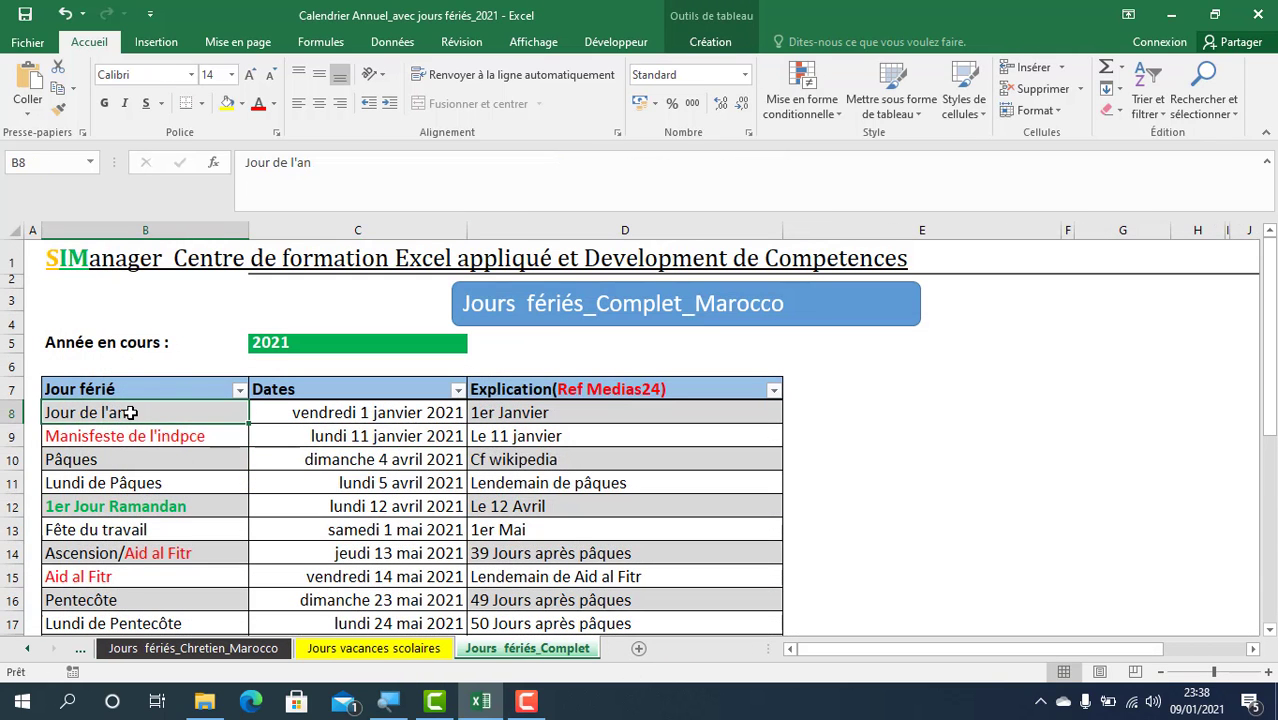
left_click_drag(170, 414, 580, 622)
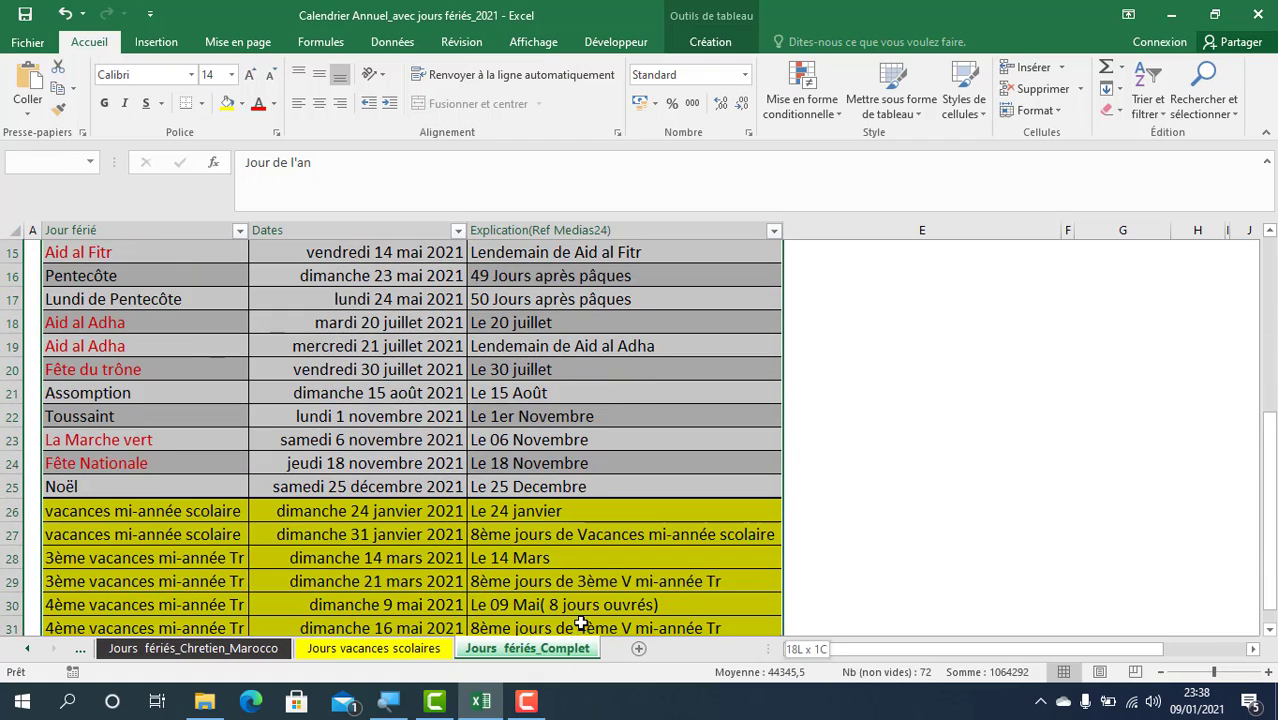
scroll(300, 601, "up", 4)
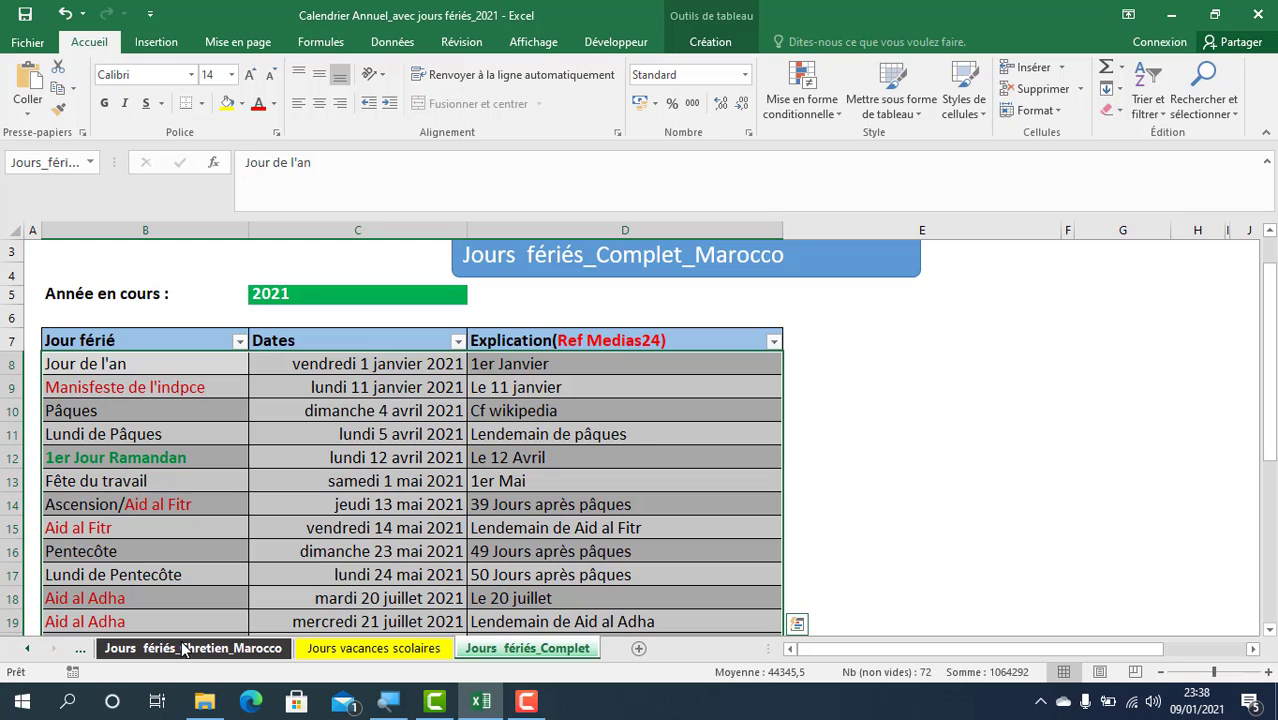
left_click(208, 368)
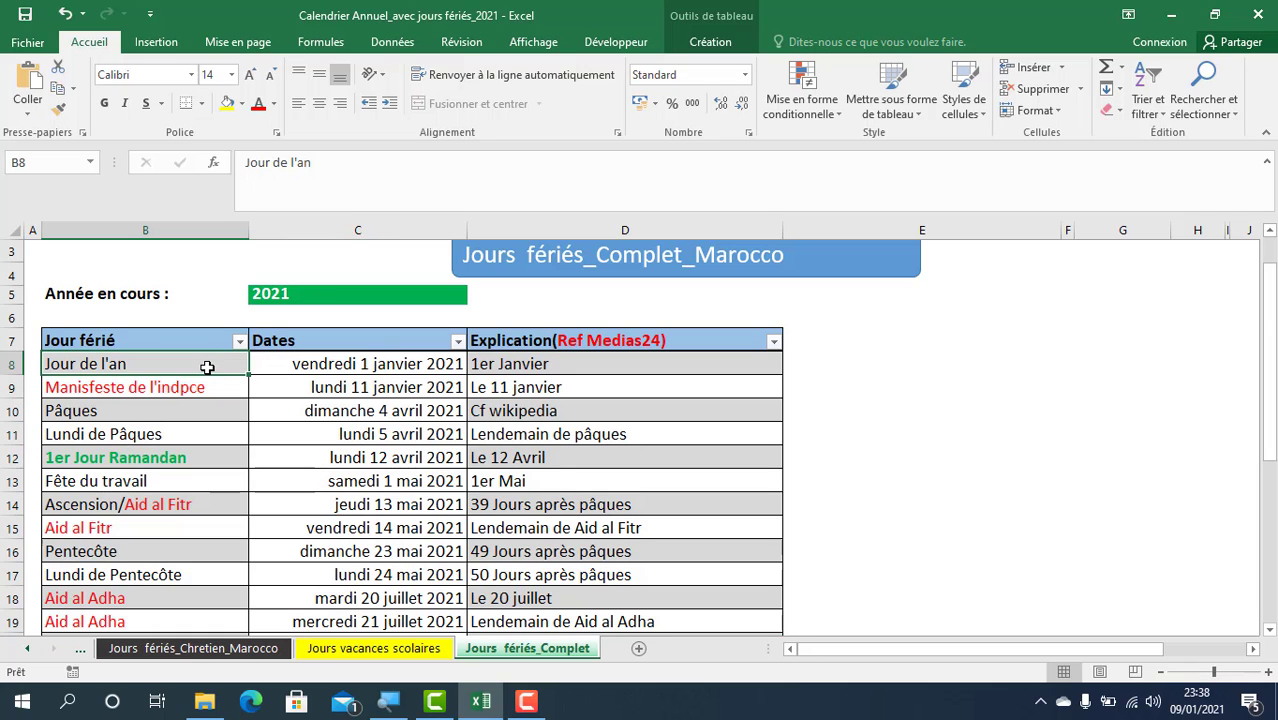
- Inspect the D6 formula on the Calendrier Annuel sheet and compare it with the holiday list on Jours fériés_Complet
left_click(81, 650)
left_click(118, 648)
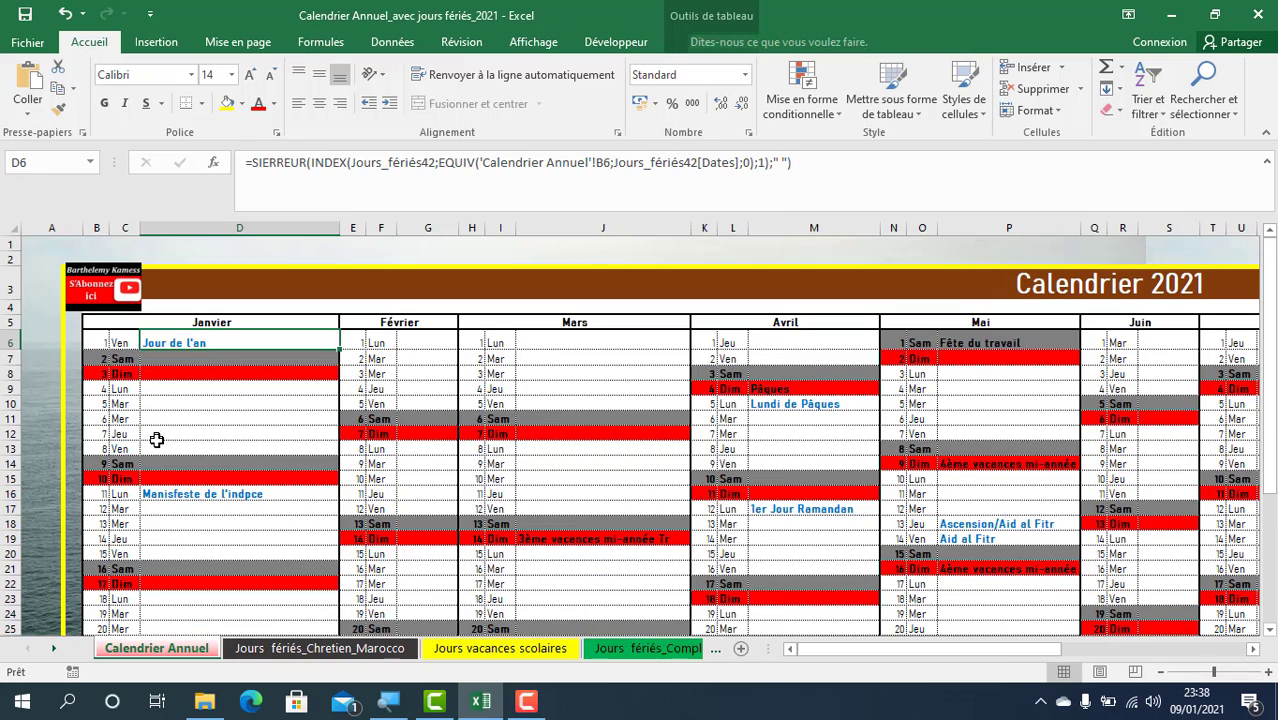
double_click(229, 341)
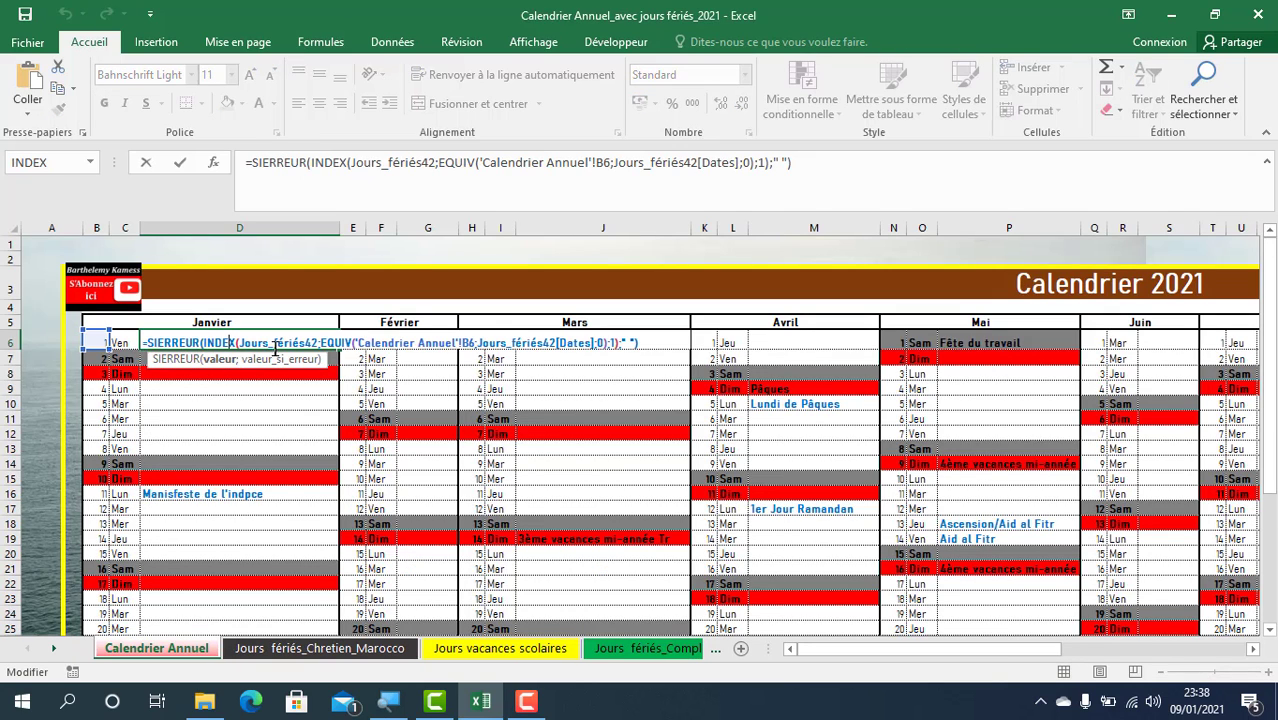
key("Escape")
left_click(645, 648)
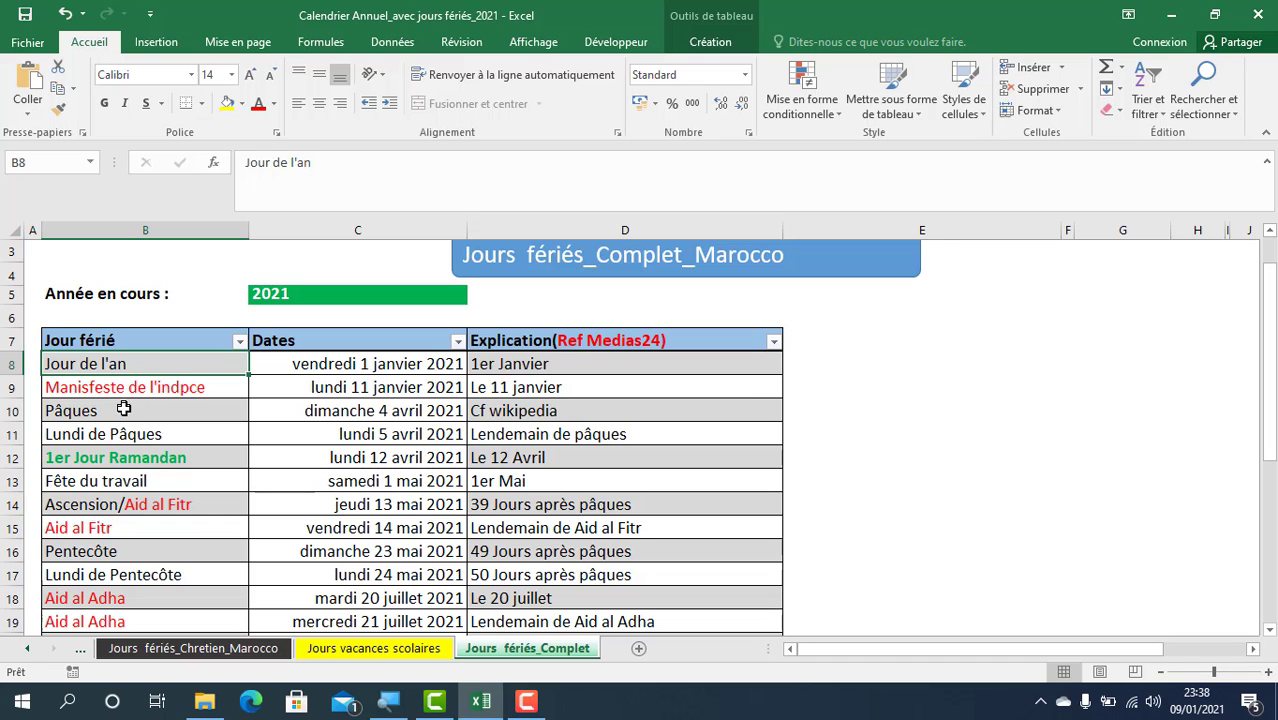
left_click(80, 648)
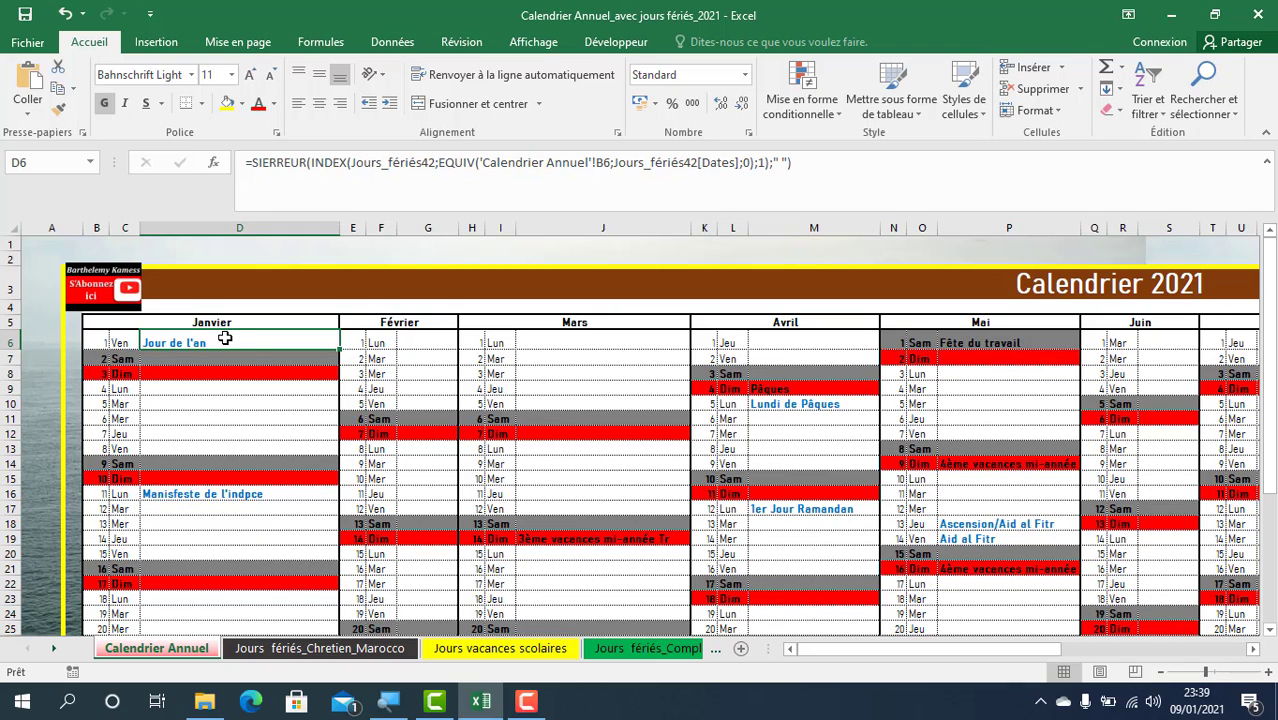
- Empty the holiday names from all months by undoing the last entry, and go over January's blank cells in column D
key("ctrl+z")
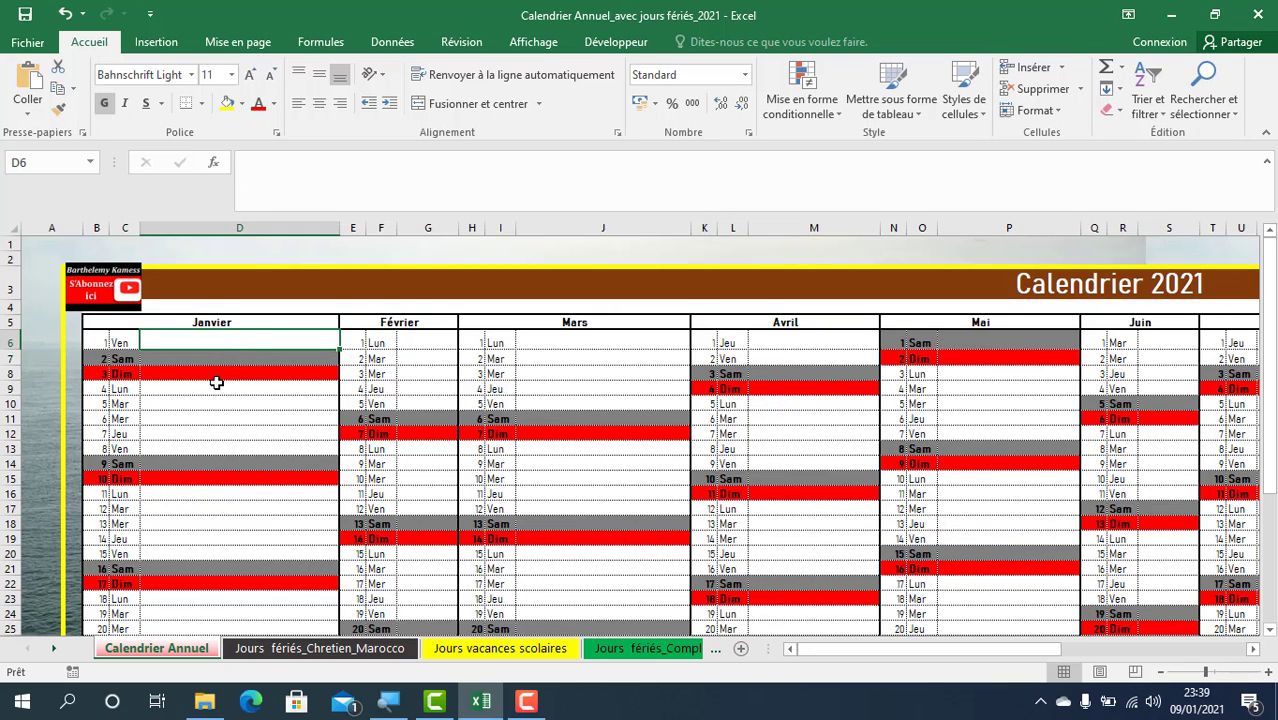
left_click(197, 391)
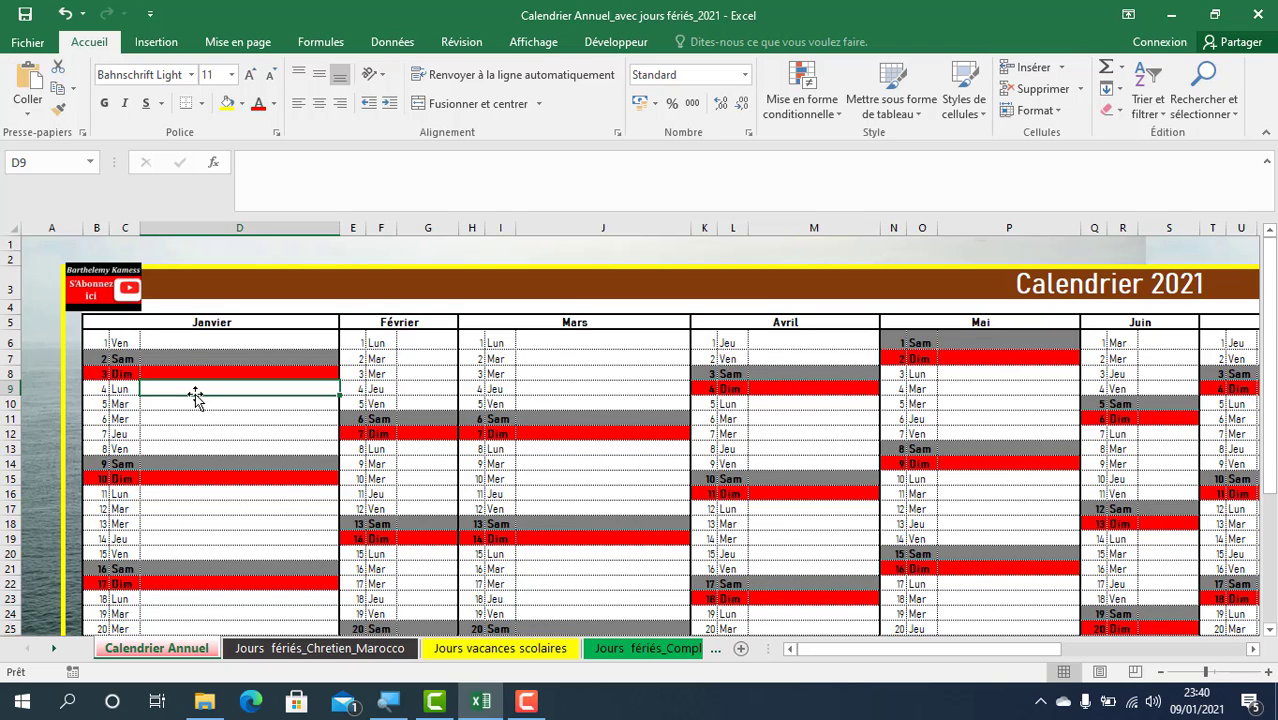
left_click(197, 340)
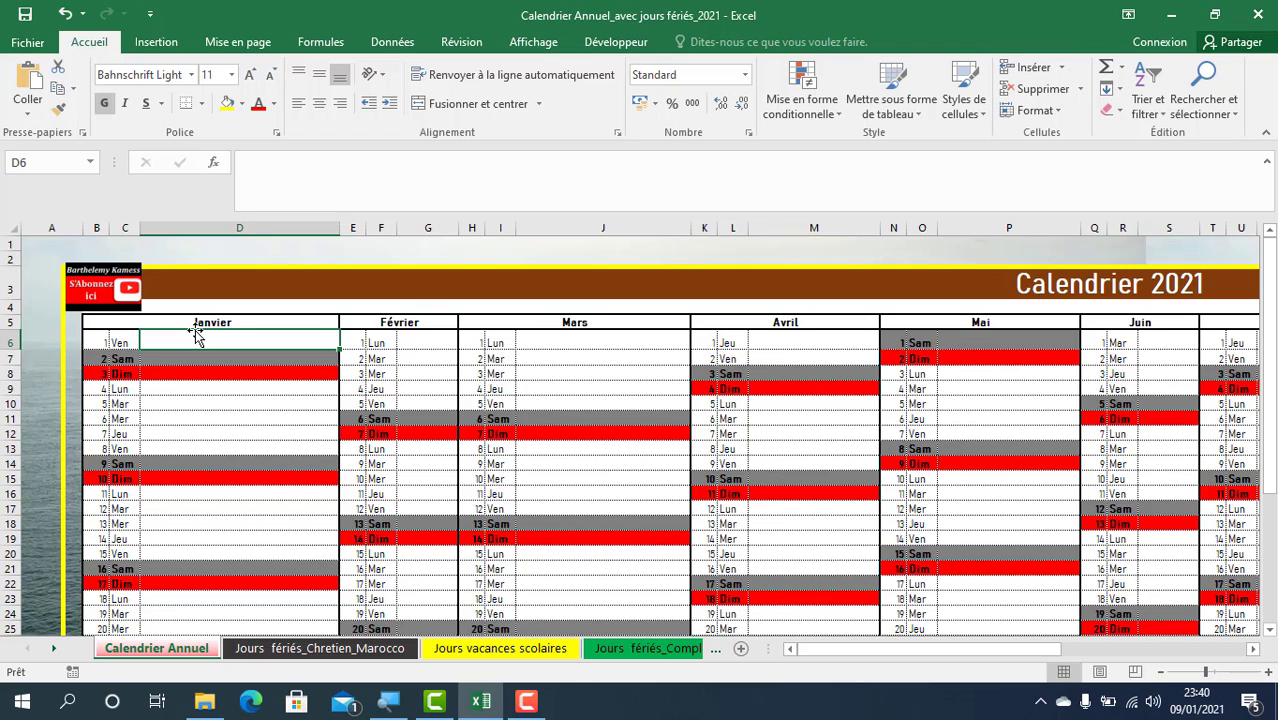
left_click(200, 391)
left_click_drag(205, 337, 203, 583)
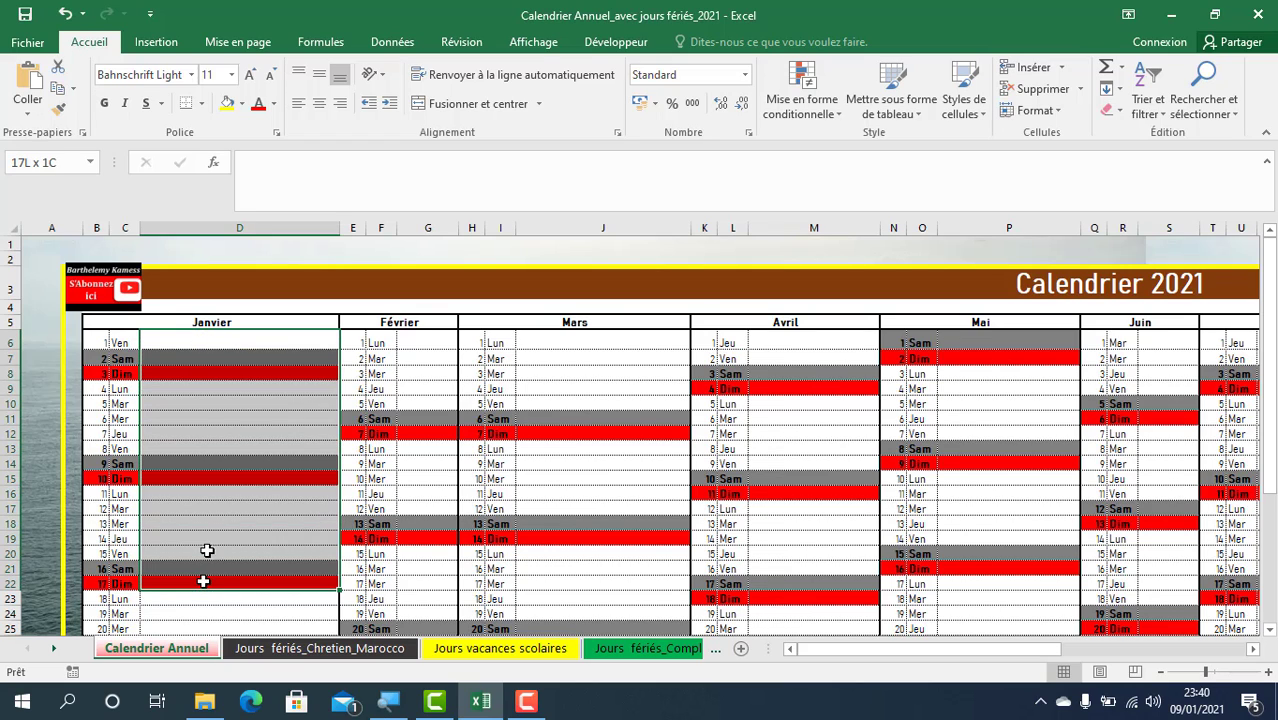
key("ctrl+b")
left_click(185, 342)
left_click(180, 434)
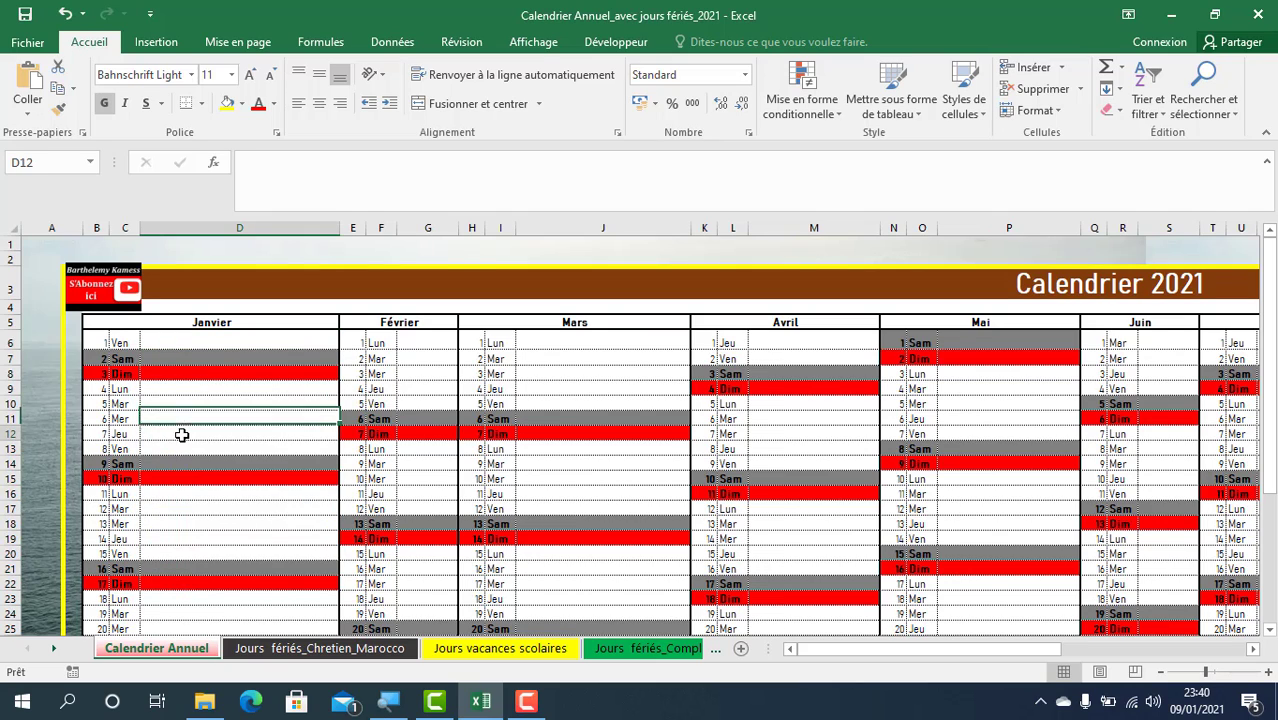
- Start an INDEX formula in D6 with the full Jours_fériés42 table from Jours fériés_Complet as its array argument
left_click(184, 342)
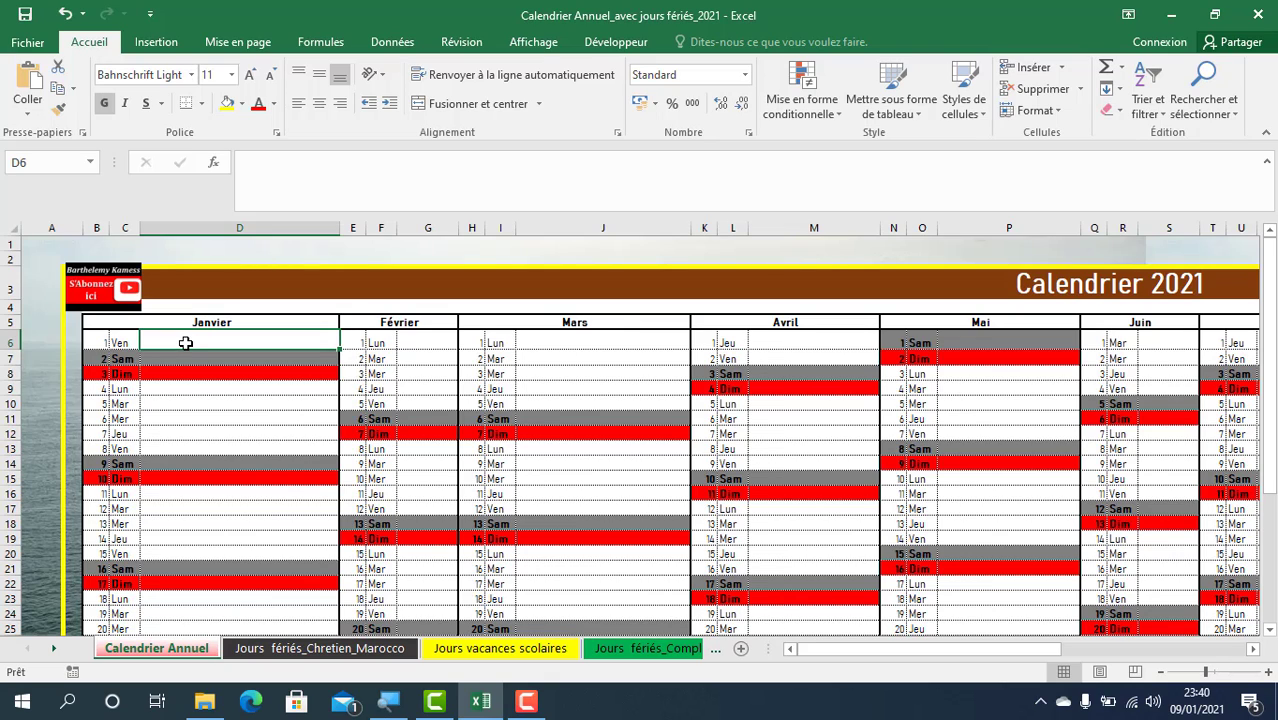
type("=")
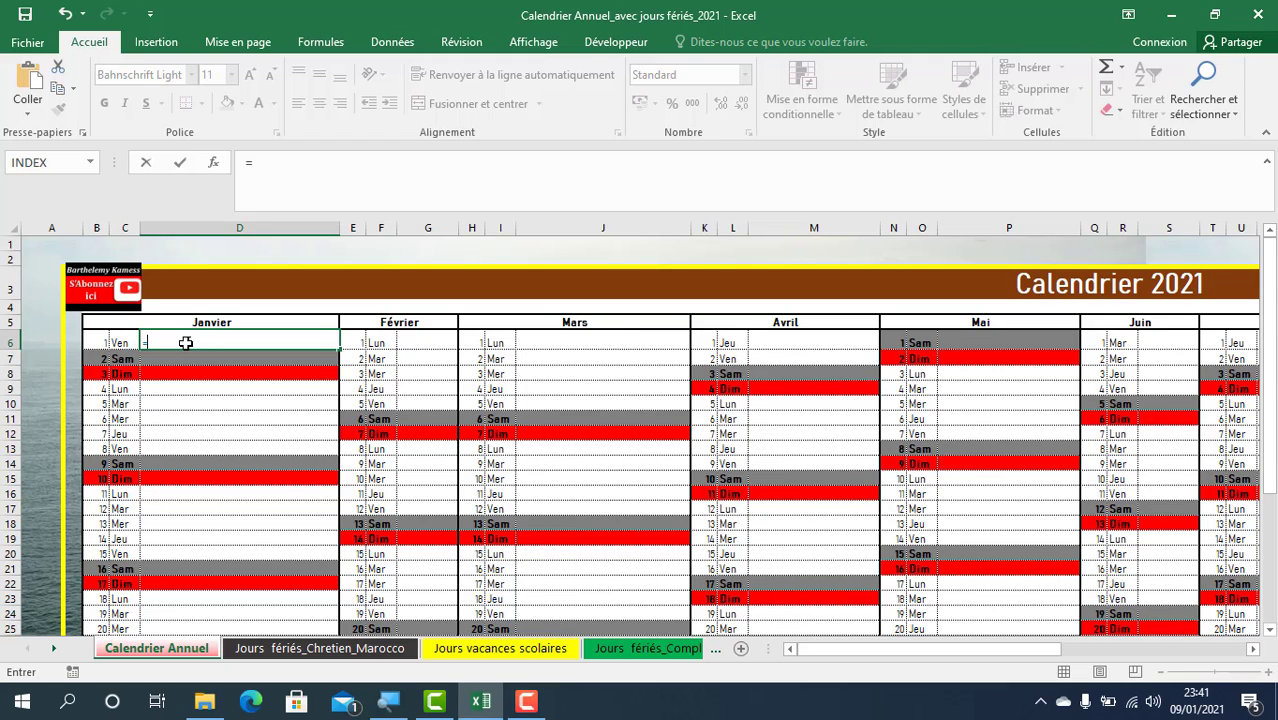
type("index")
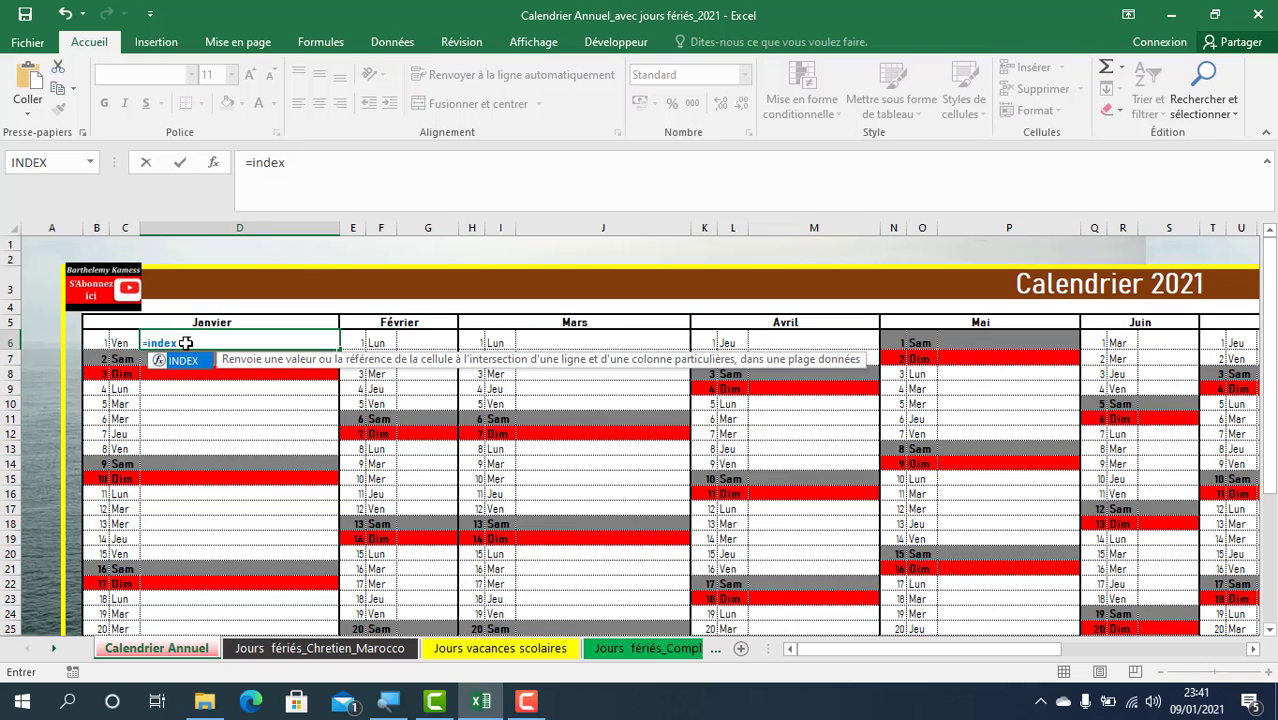
key("Tab")
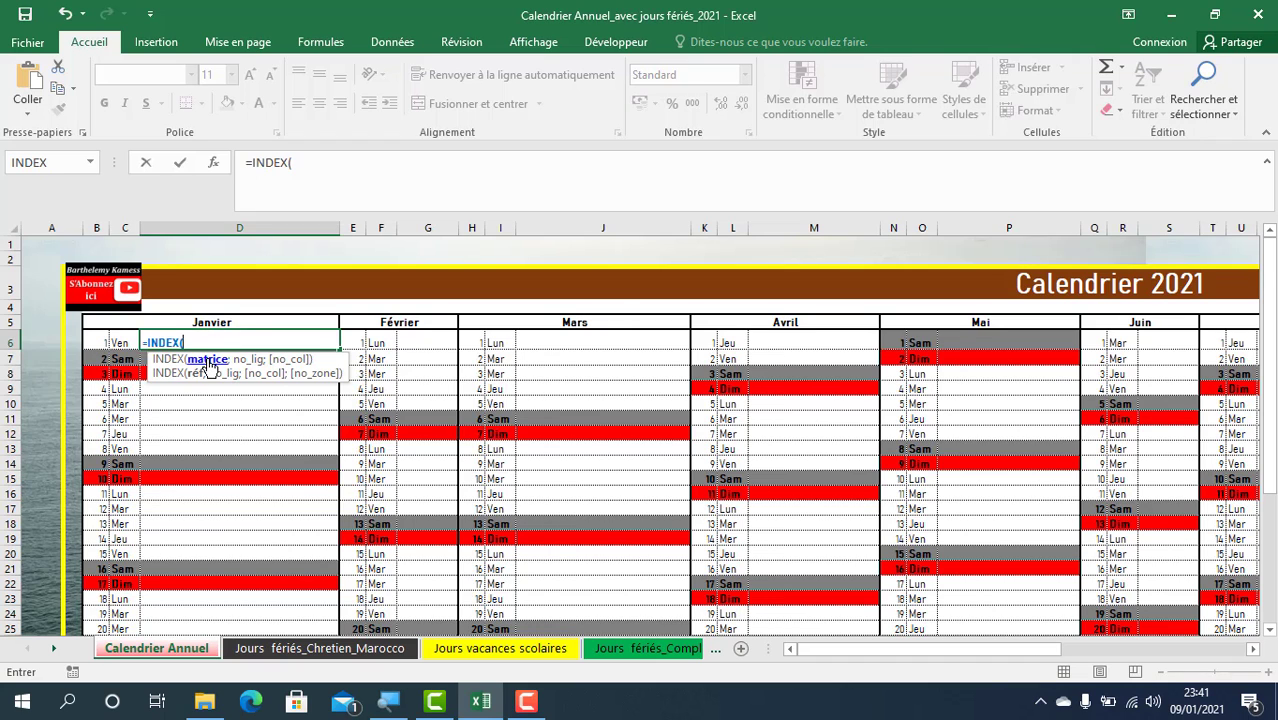
scroll(610, 655, "down", 1)
left_click(606, 650)
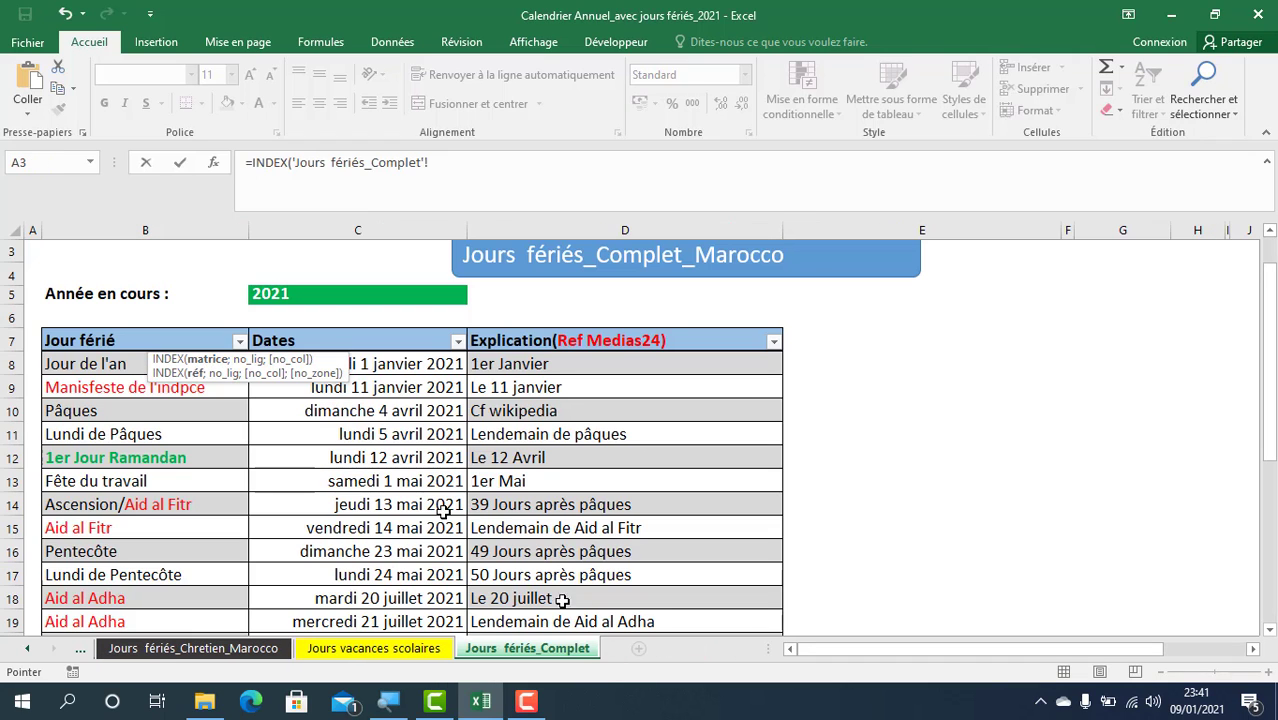
left_click_drag(100, 370, 634, 565)
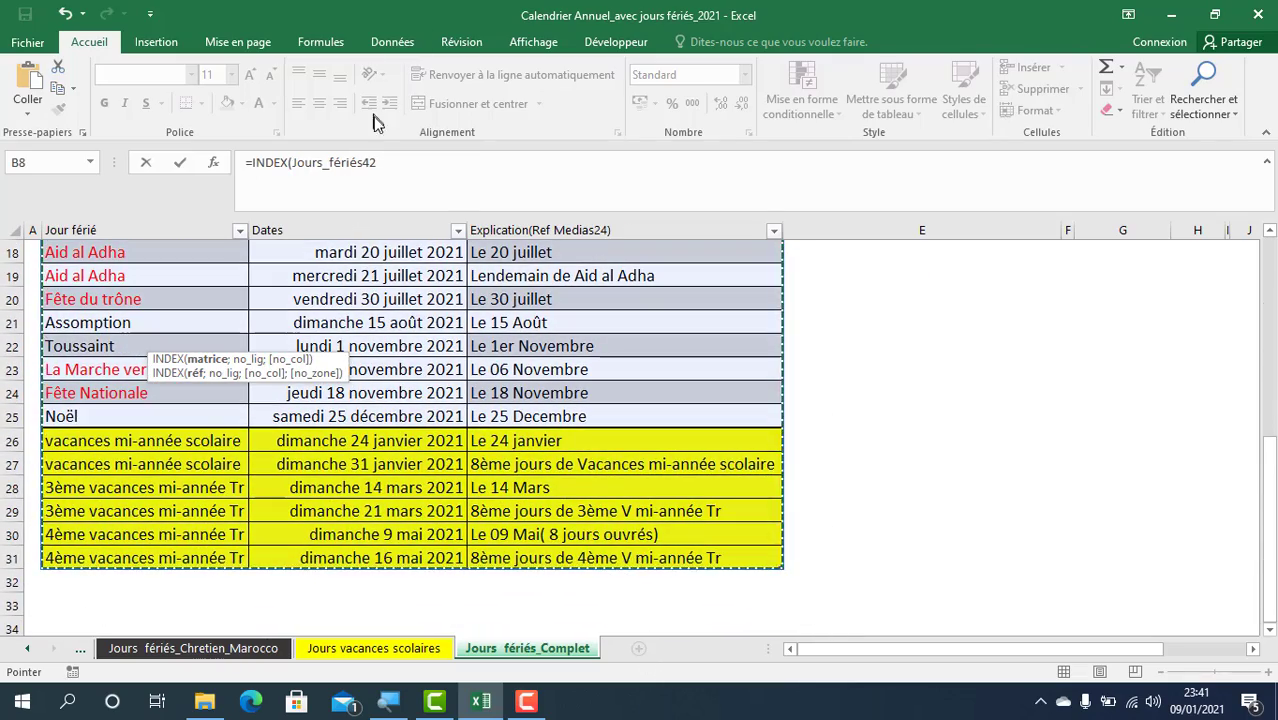
left_click(388, 164)
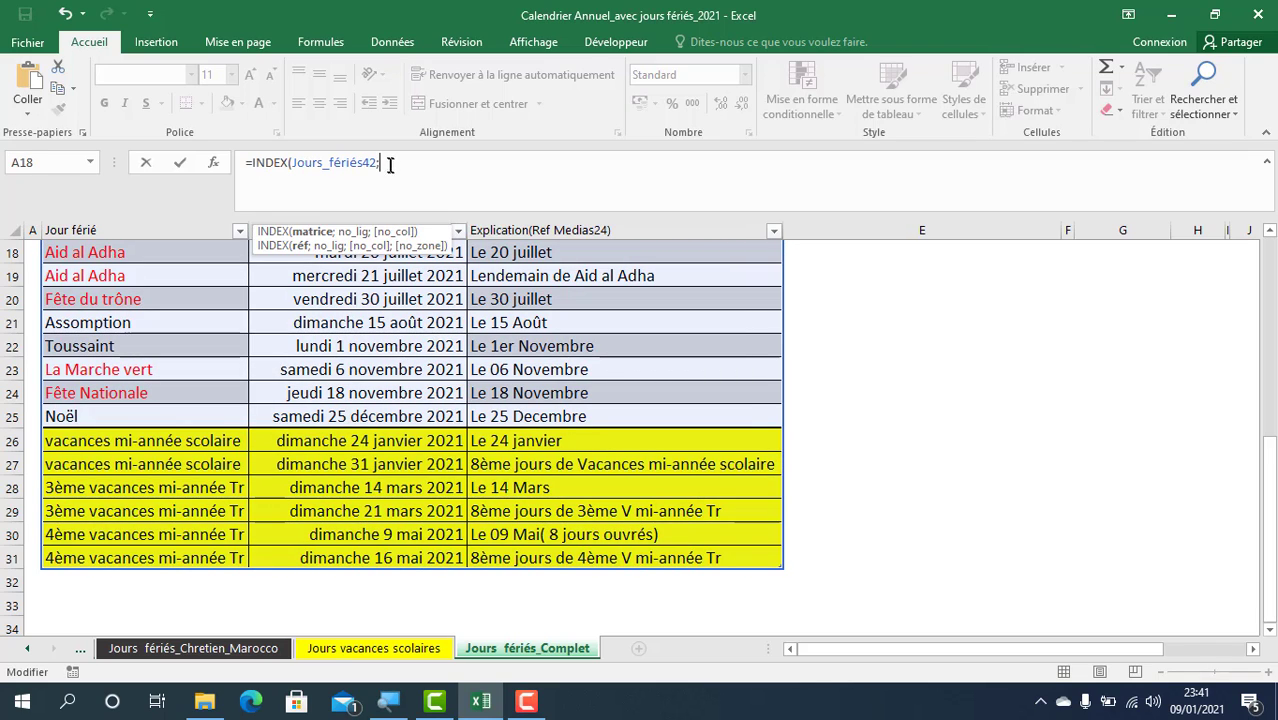
type(";")
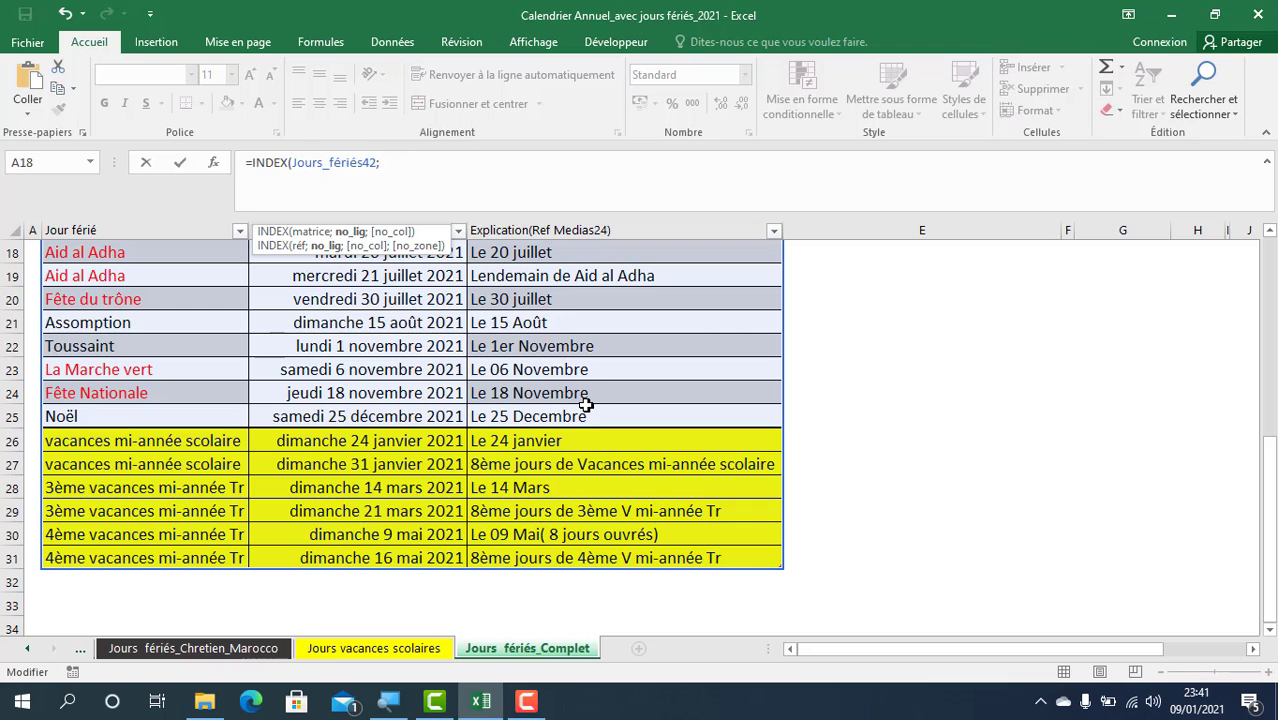
- Nest an EQUIV function as the row-number argument of INDEX and switch to the Calendrier Annuel sheet for its lookup value
left_click_drag(1268, 476, 1262, 268)
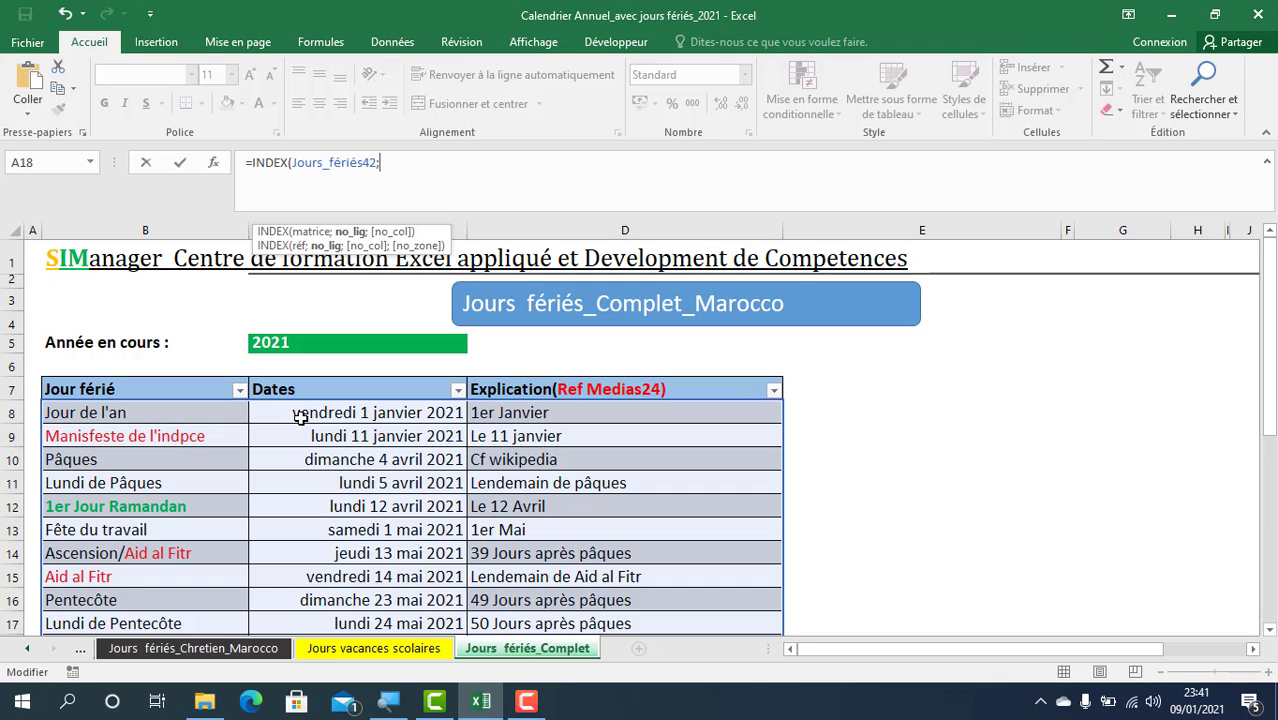
type("EQUI")
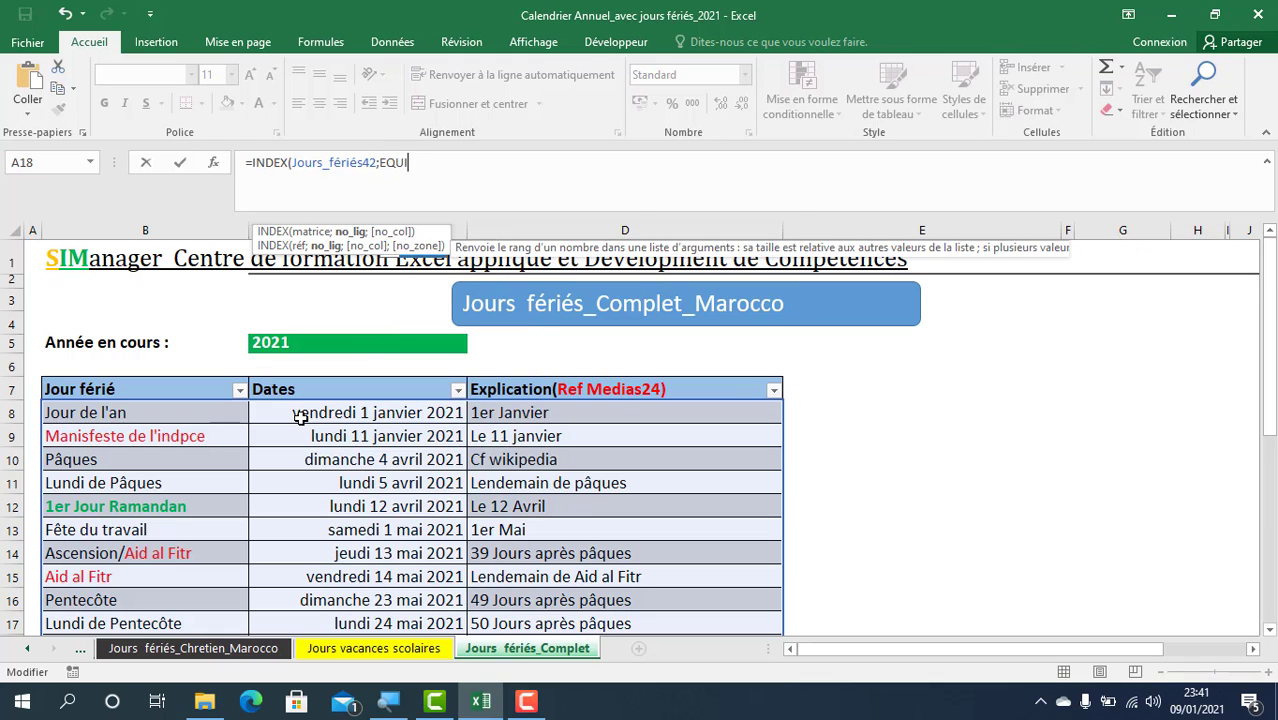
type("V(")
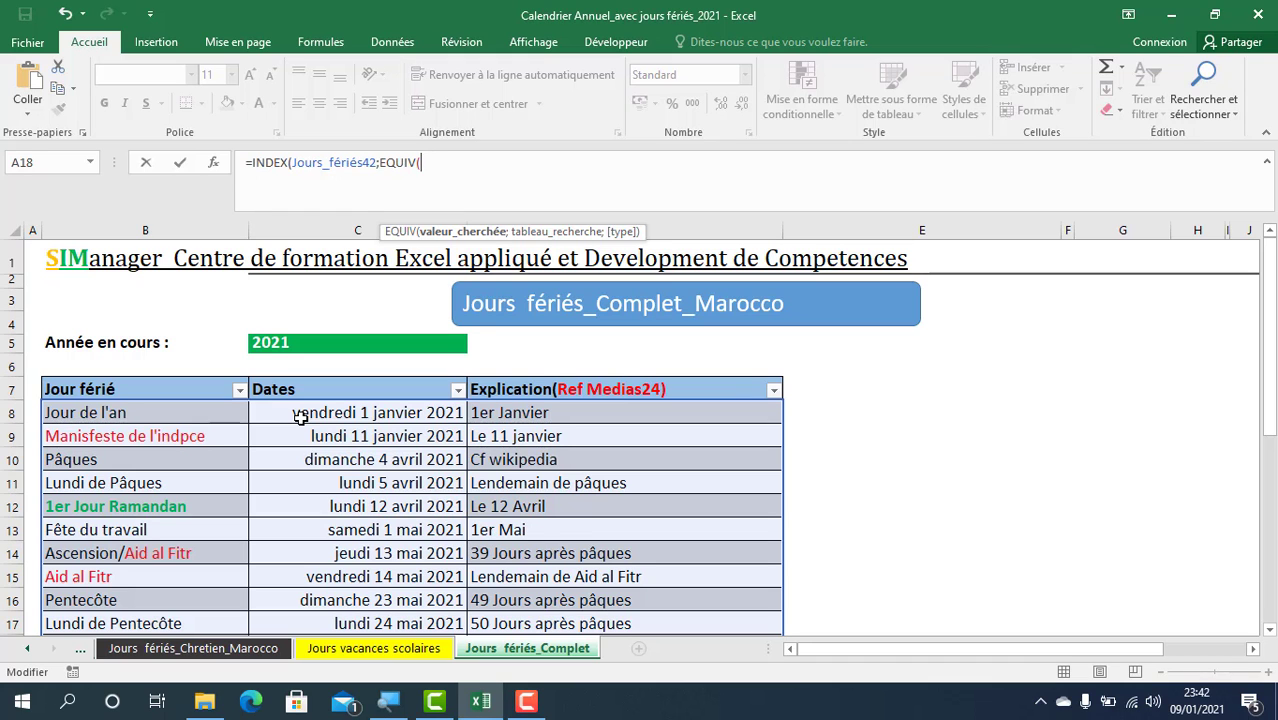
left_click(78, 647)
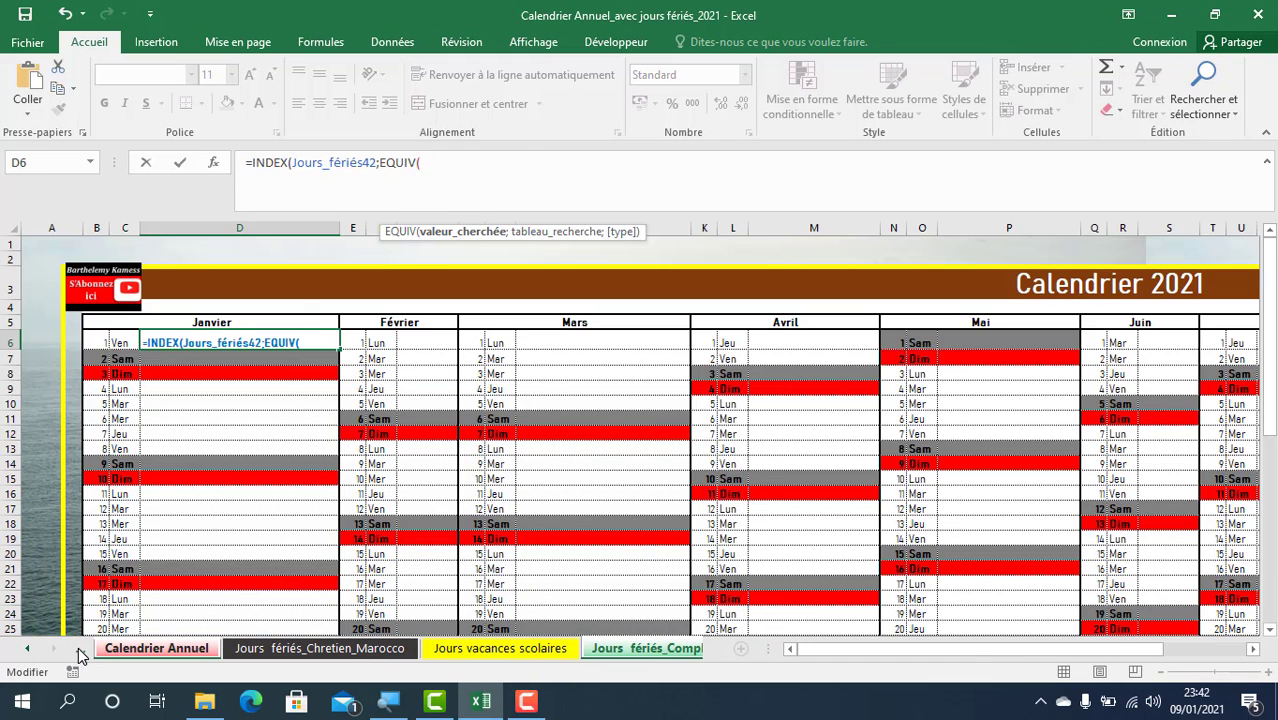
left_click(108, 648)
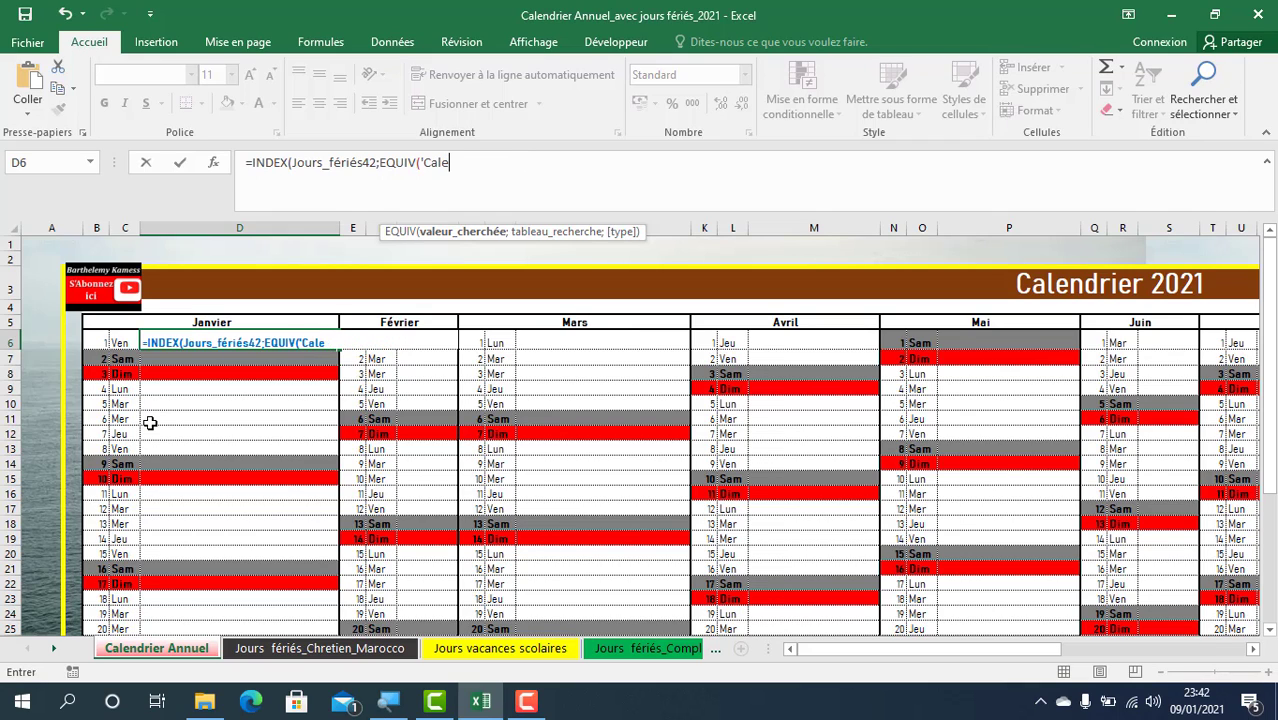
key("BackSpace")
key("BackSpace")
key("BackSpace")
key("BackSpace")
left_click(90, 341)
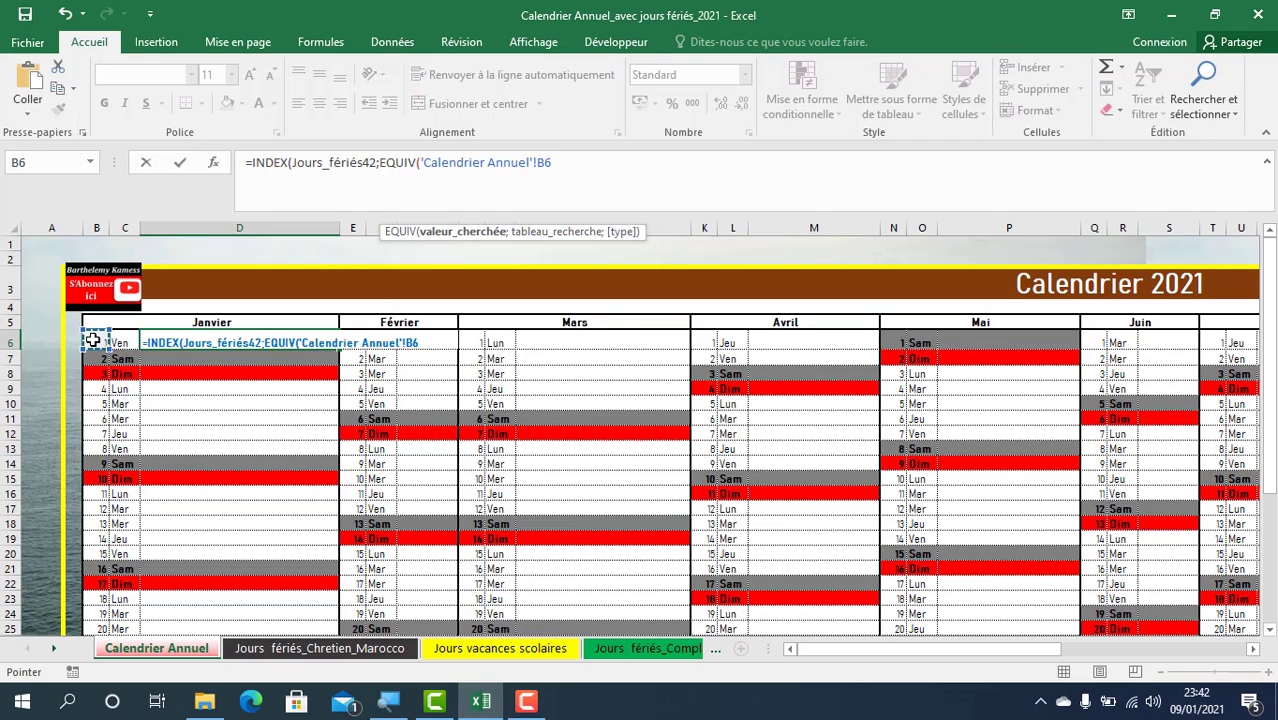
key("F8")
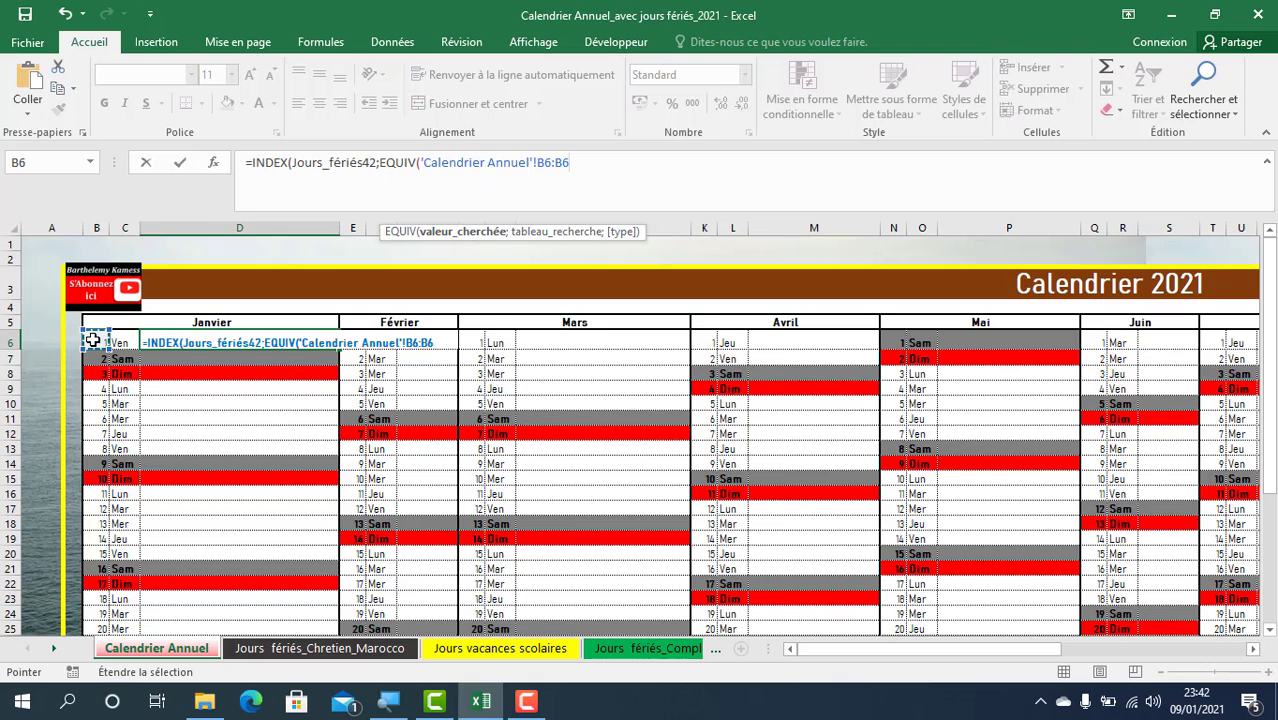
key("BackSpace")
key("BackSpace")
key("BackSpace")
key("BackSpace")
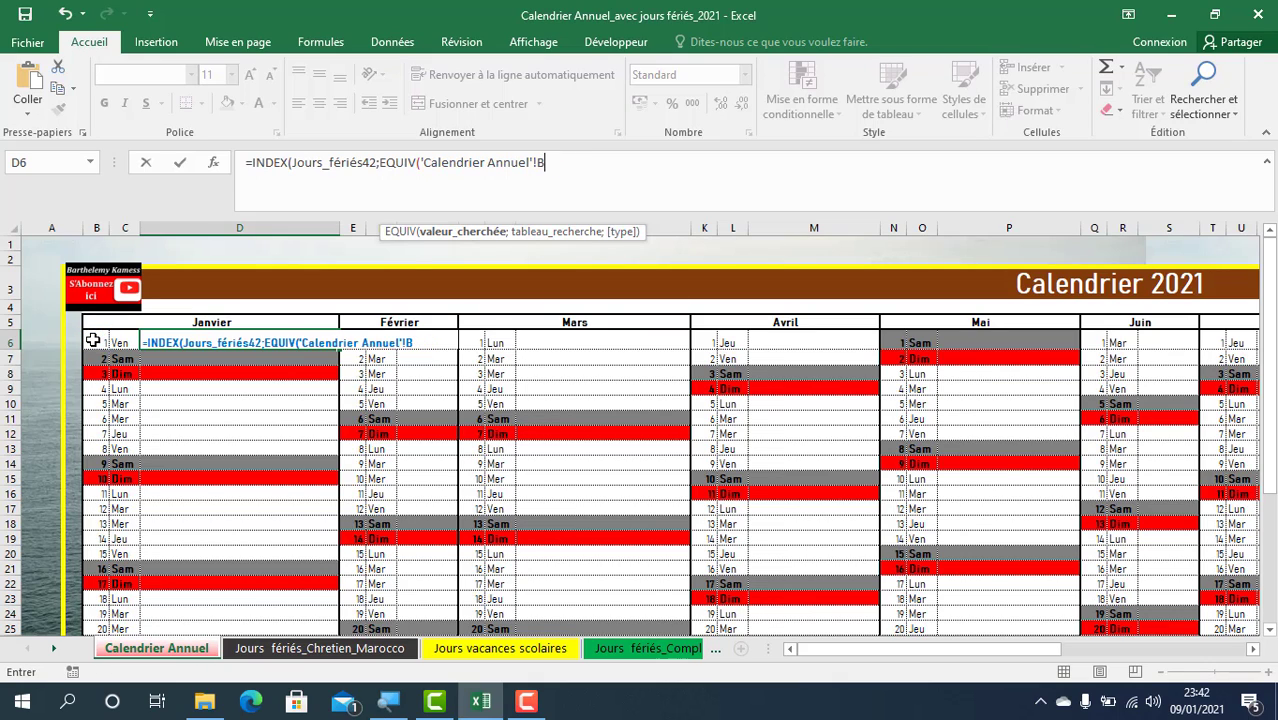
key("BackSpace")
key("BackSpace")
key("BackSpace")
key("BackSpace")
key("BackSpace")
key("BackSpace")
key("BackSpace")
key("BackSpace")
key("BackSpace")
key("BackSpace")
key("BackSpace")
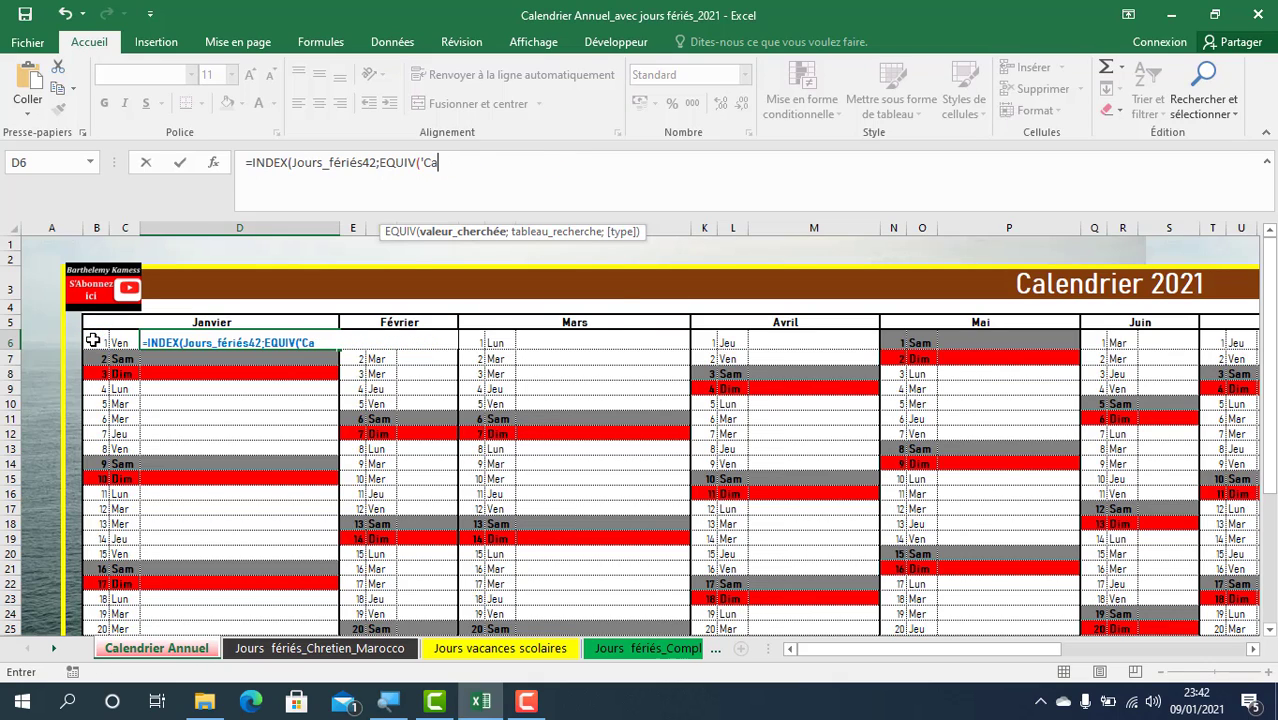
key("BackSpace")
key("BackSpace")
- Set cell B6 of Calendrier Annuel as the lookup value of EQUIV, as a single-cell reference
left_click(92, 341)
key("F8")
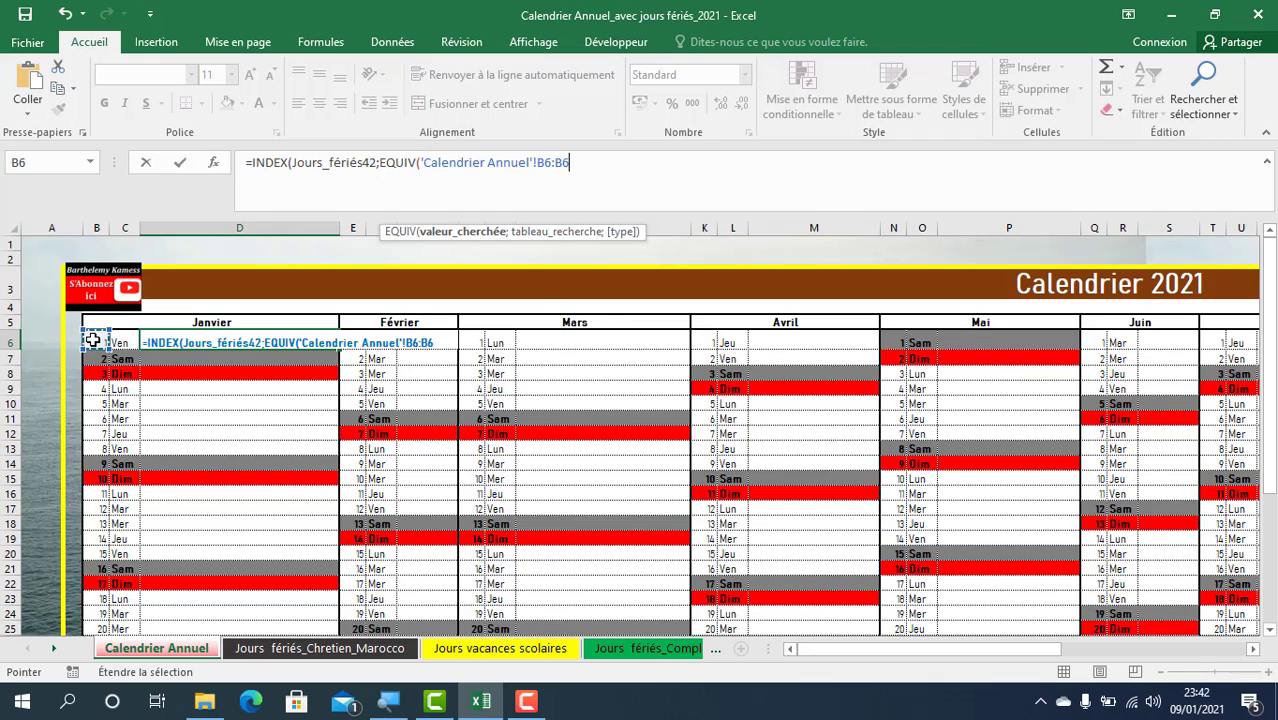
key("BackSpace")
key("BackSpace")
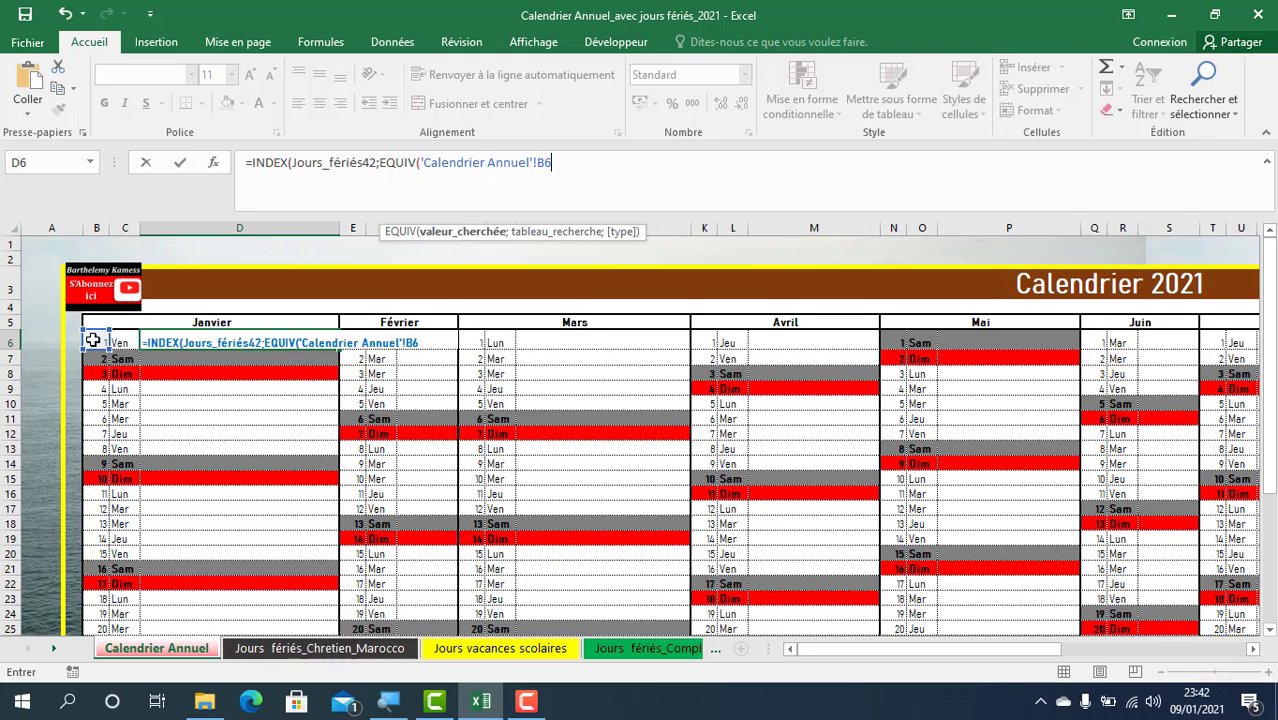
- Give EQUIV the Dates column of Jours_fériés42 as its lookup array, with match type 0 for an exact match, and close the function
type(";")
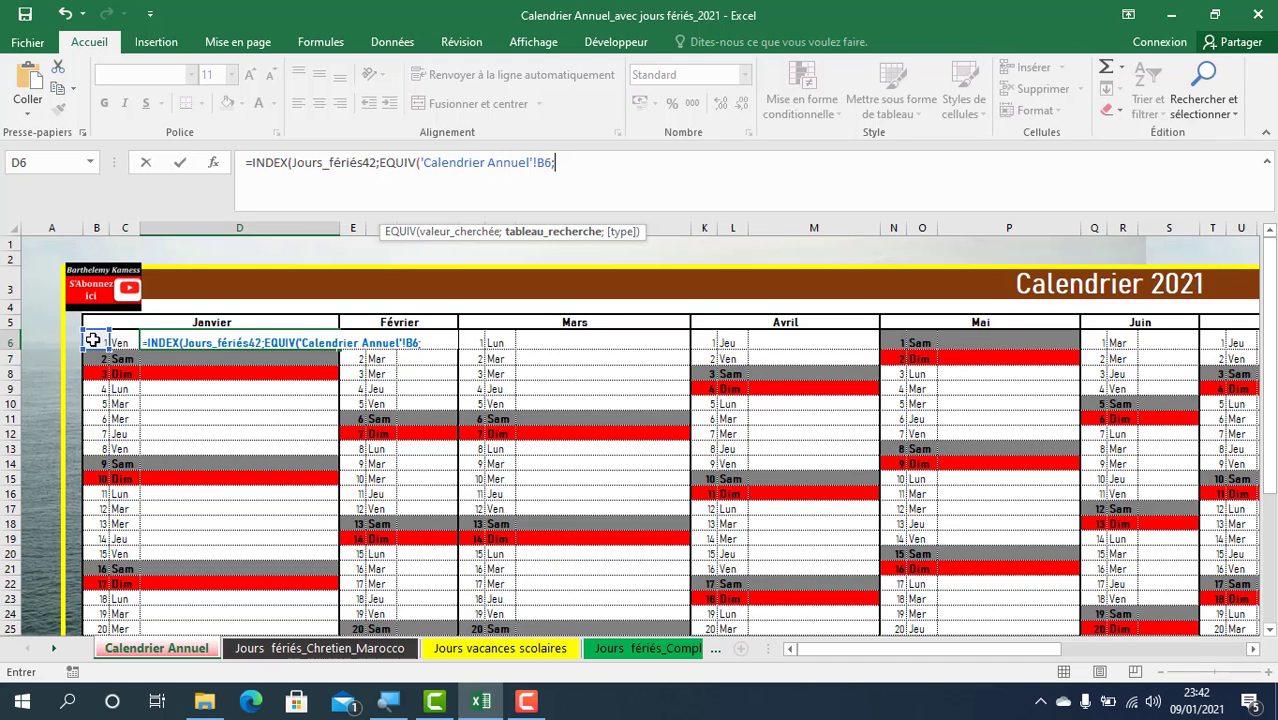
left_click(613, 648)
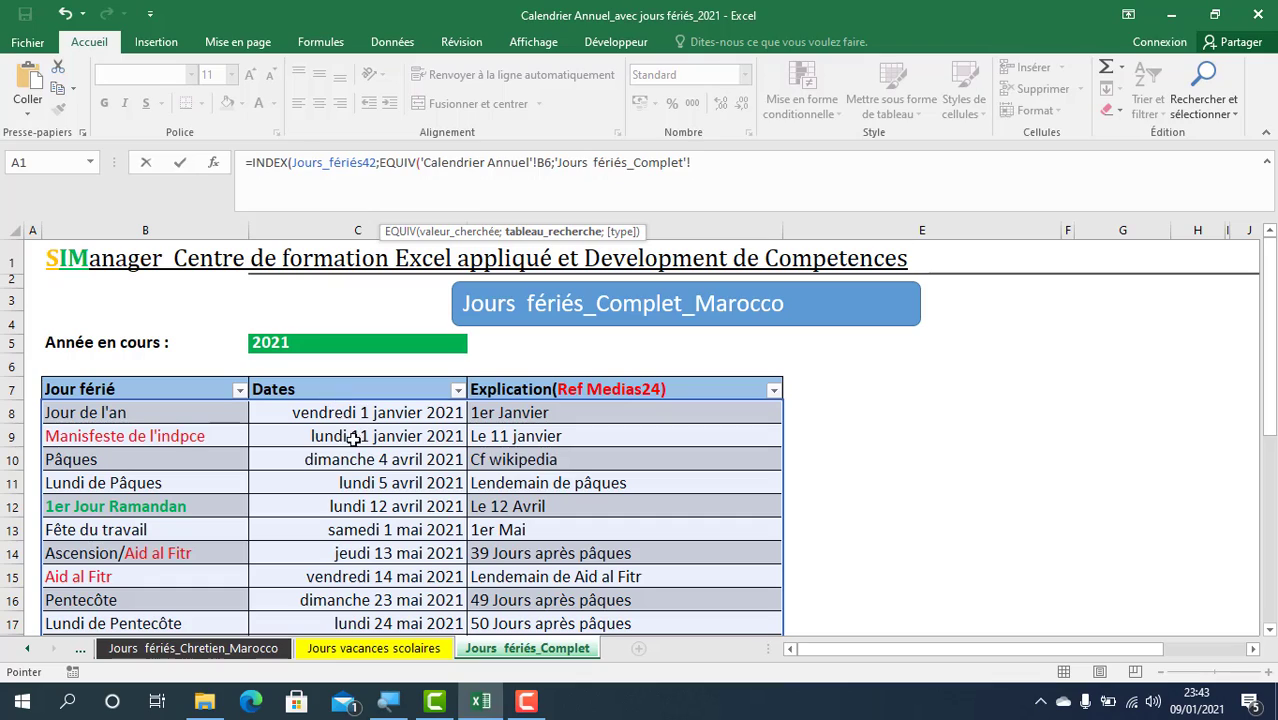
left_click_drag(362, 413, 390, 570)
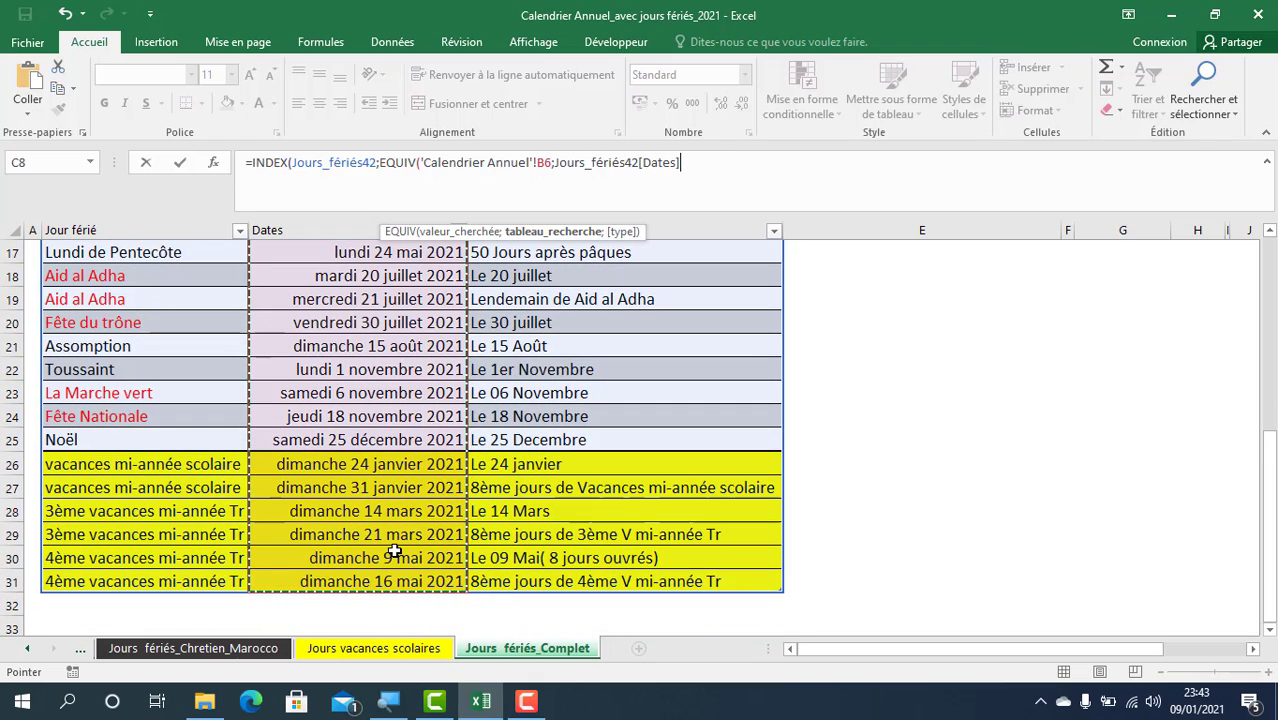
type(";")
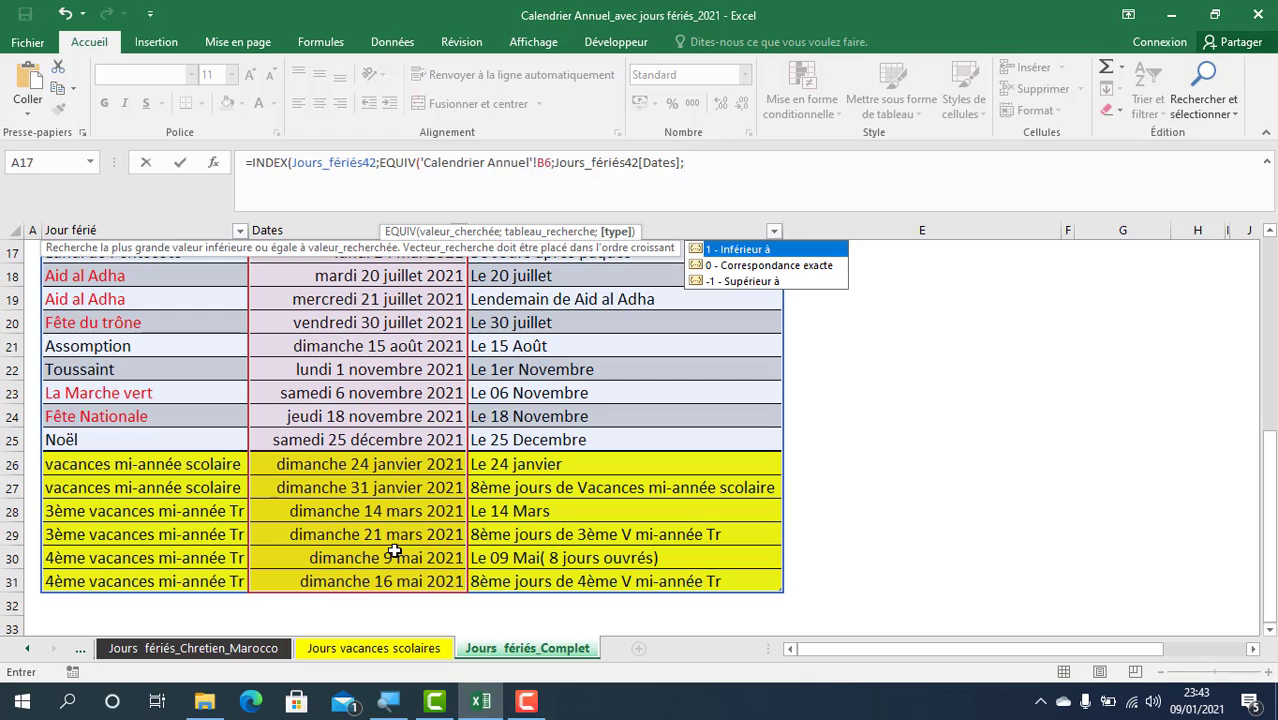
type("0)")
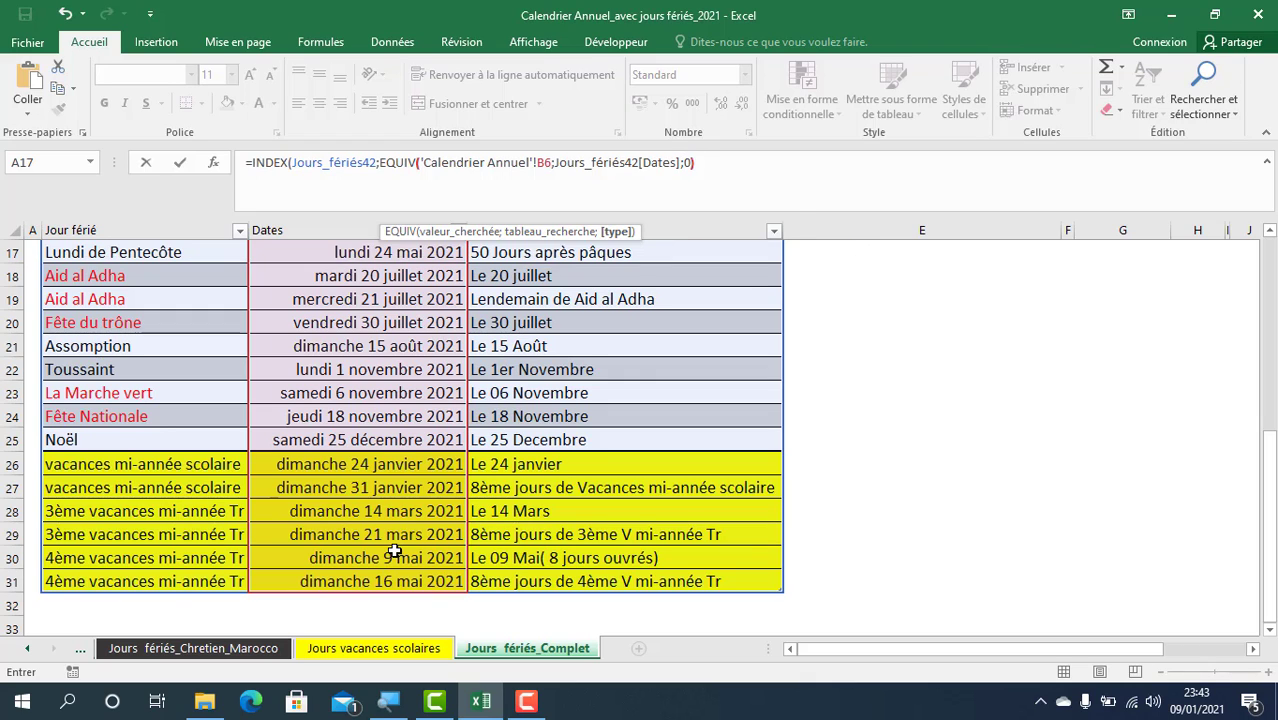
- Set INDEX's column number to 1 for the Jour férié names and complete the formula in D6
type(";")
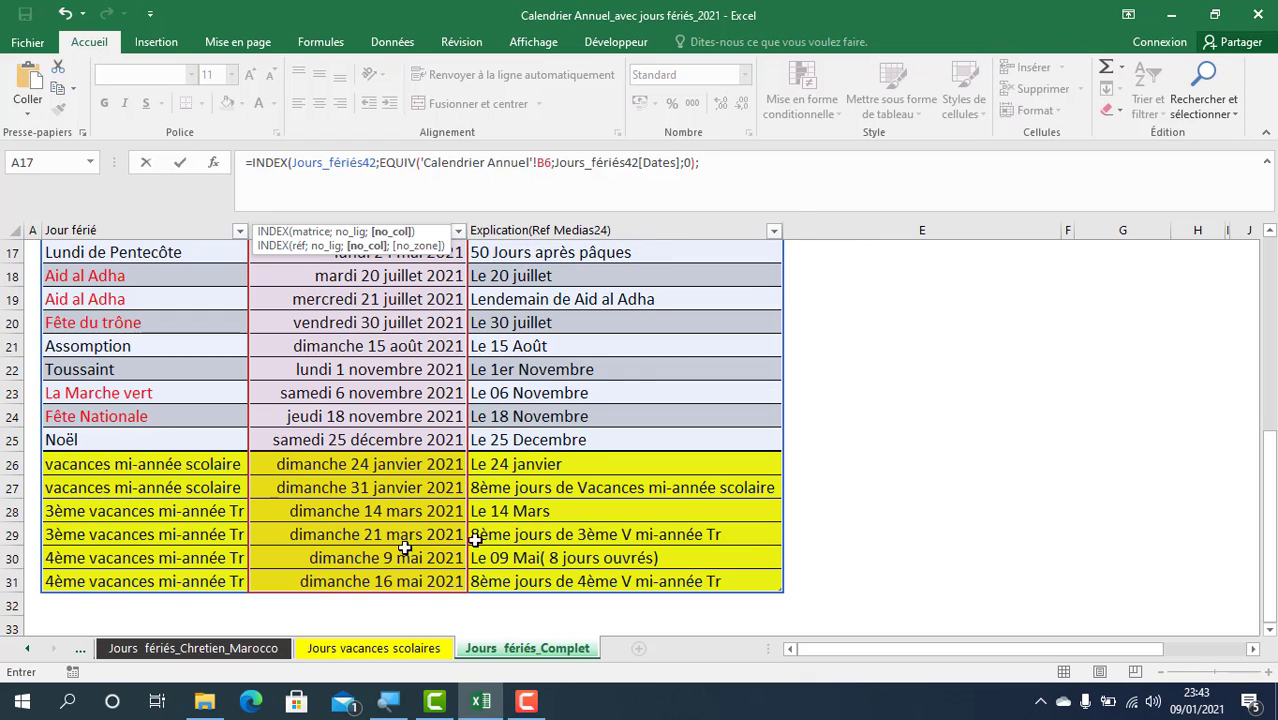
scroll(1268, 527, "up", 6)
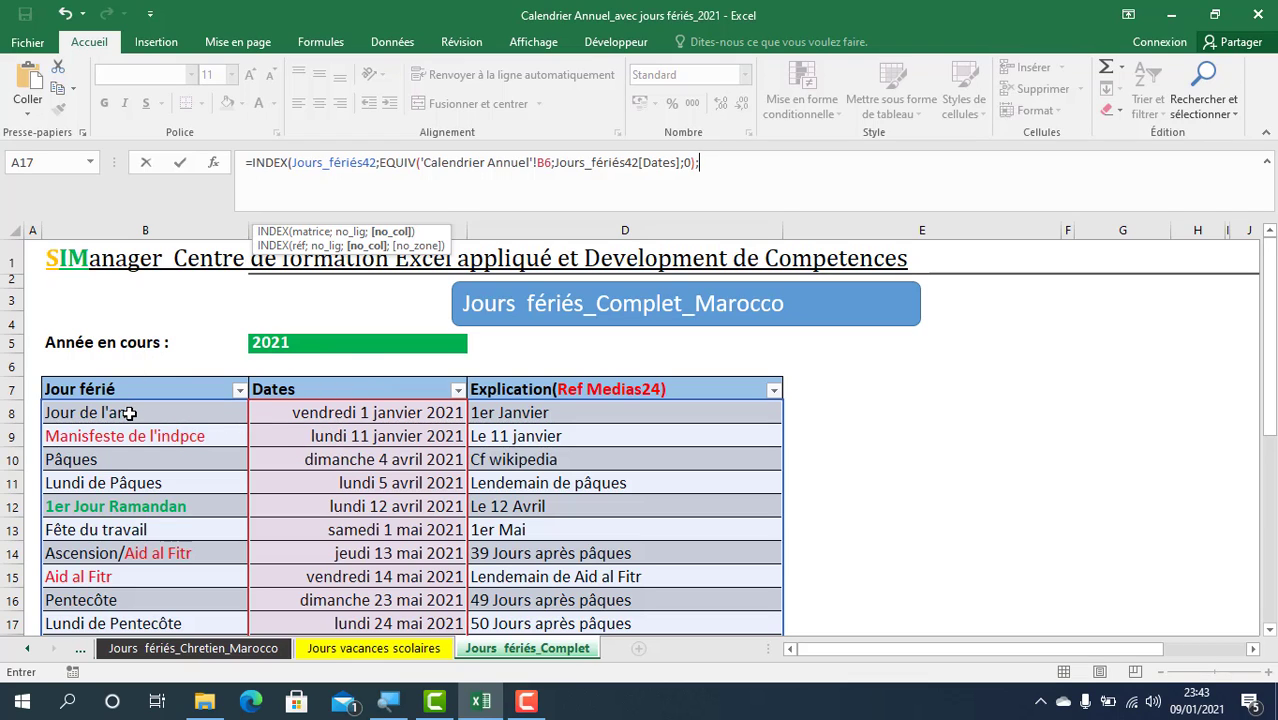
type("1")
key("Return")
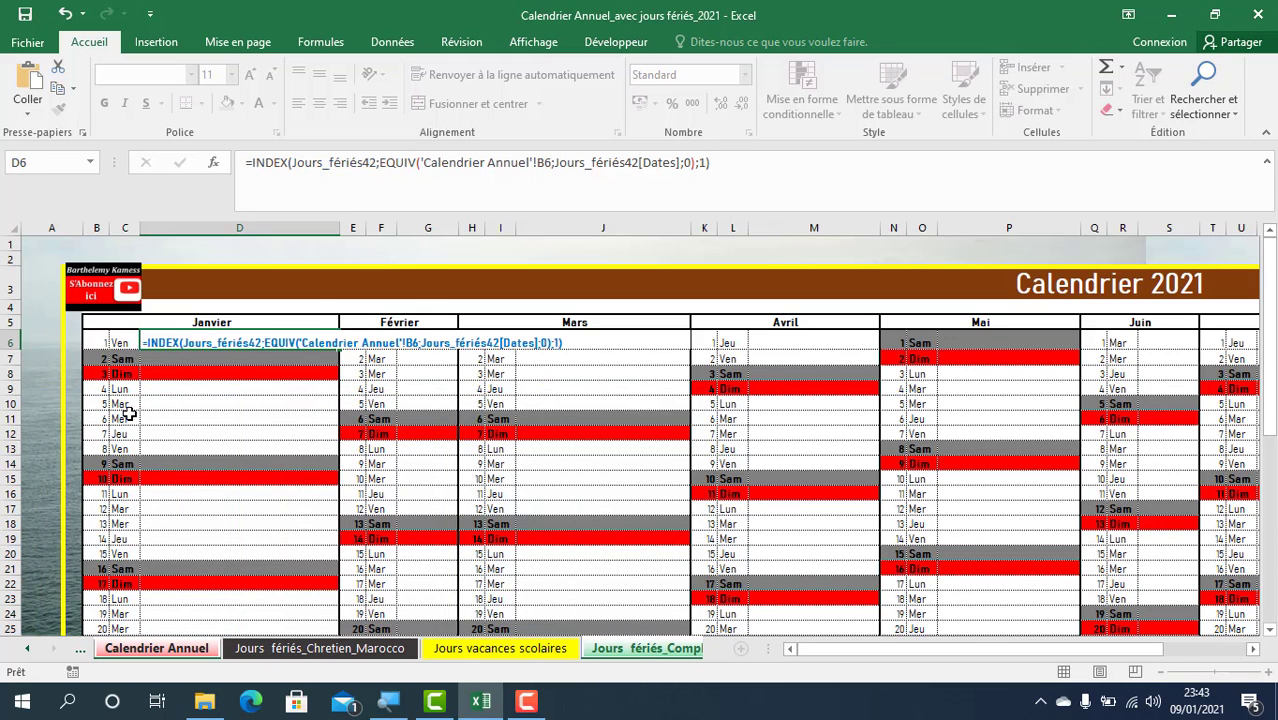
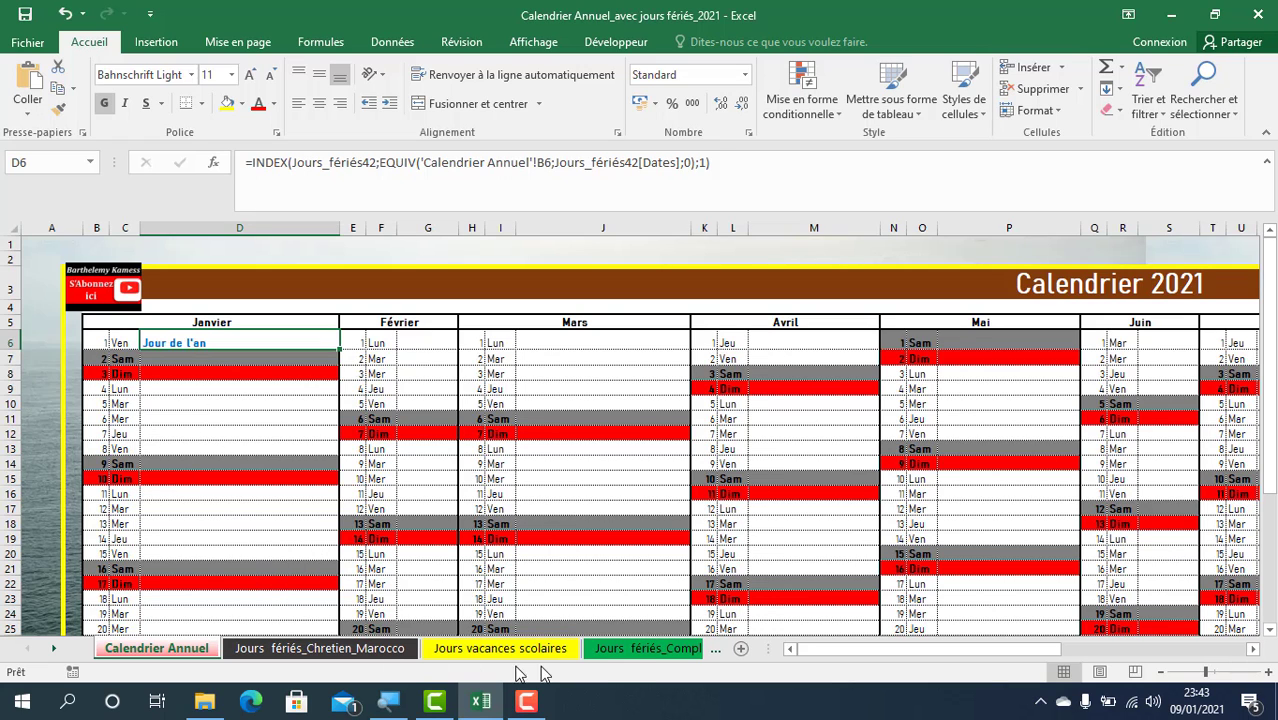
- Check the holiday table on Jours fériés_Complet, and fill January's INDEX/EQUIV formula from D6 down to D36
left_click(632, 652)
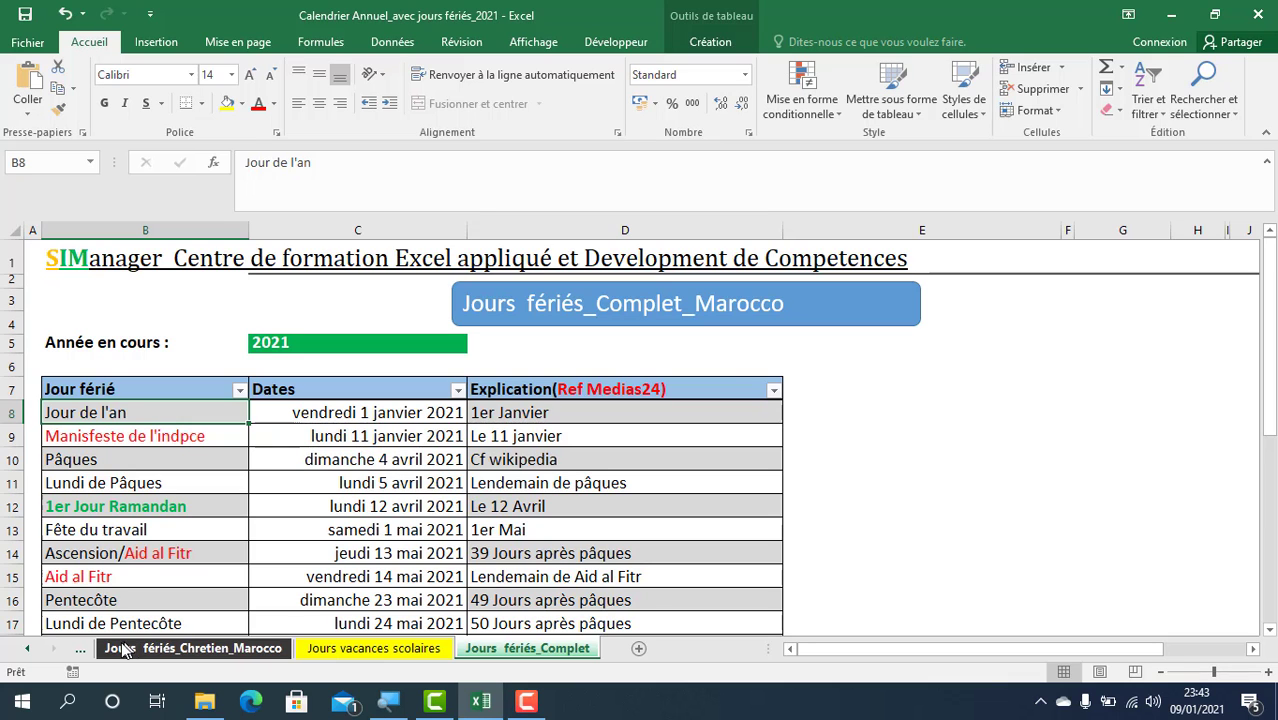
left_click(80, 648)
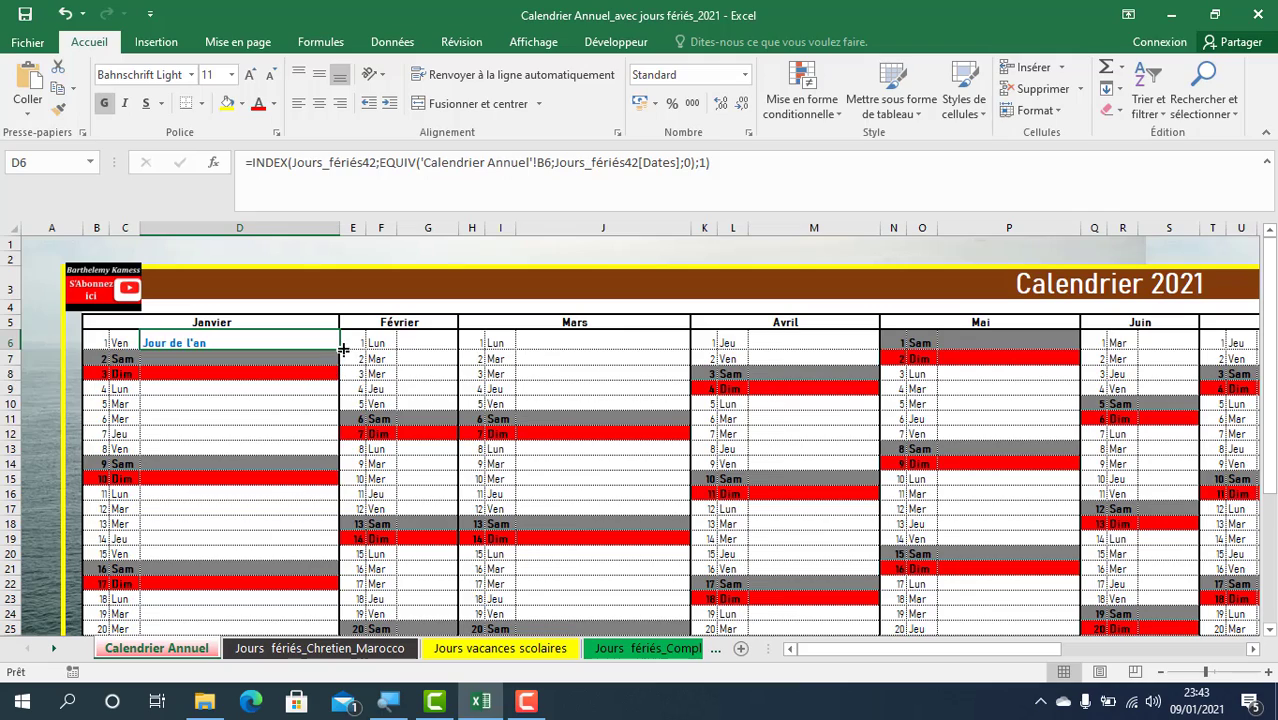
left_click_drag(341, 347, 323, 609)
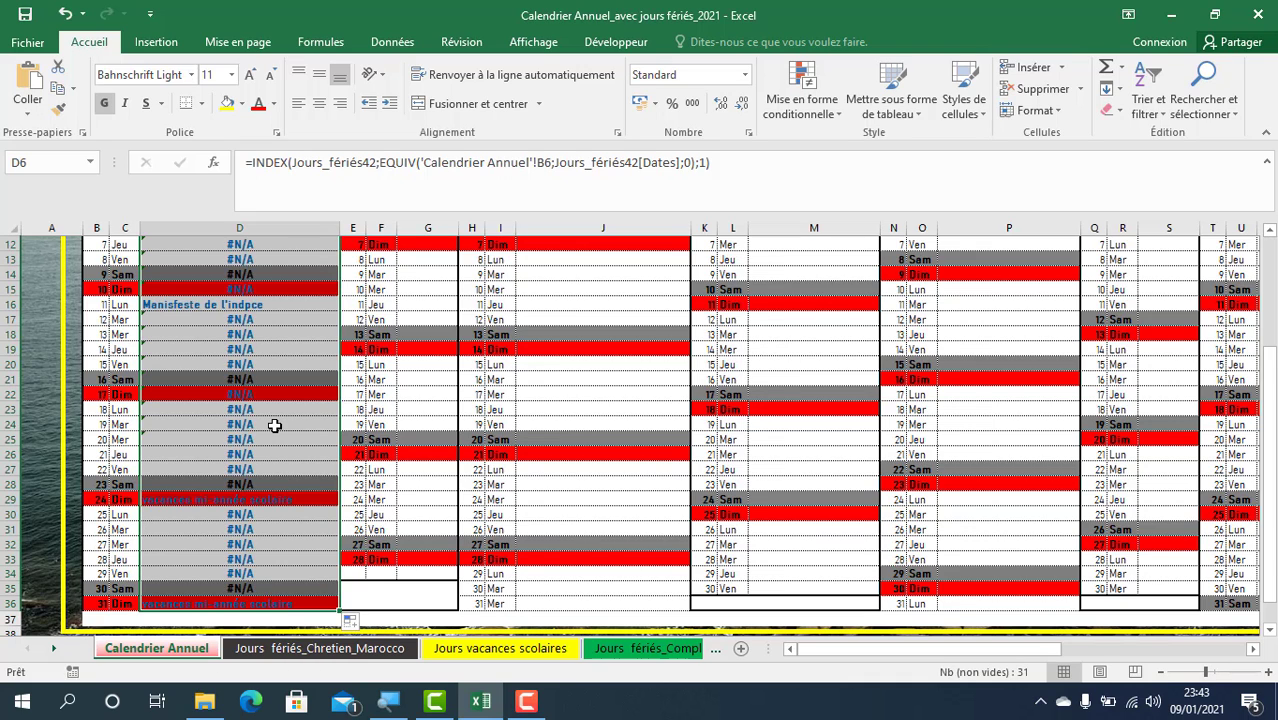
scroll(277, 425, "up", 4)
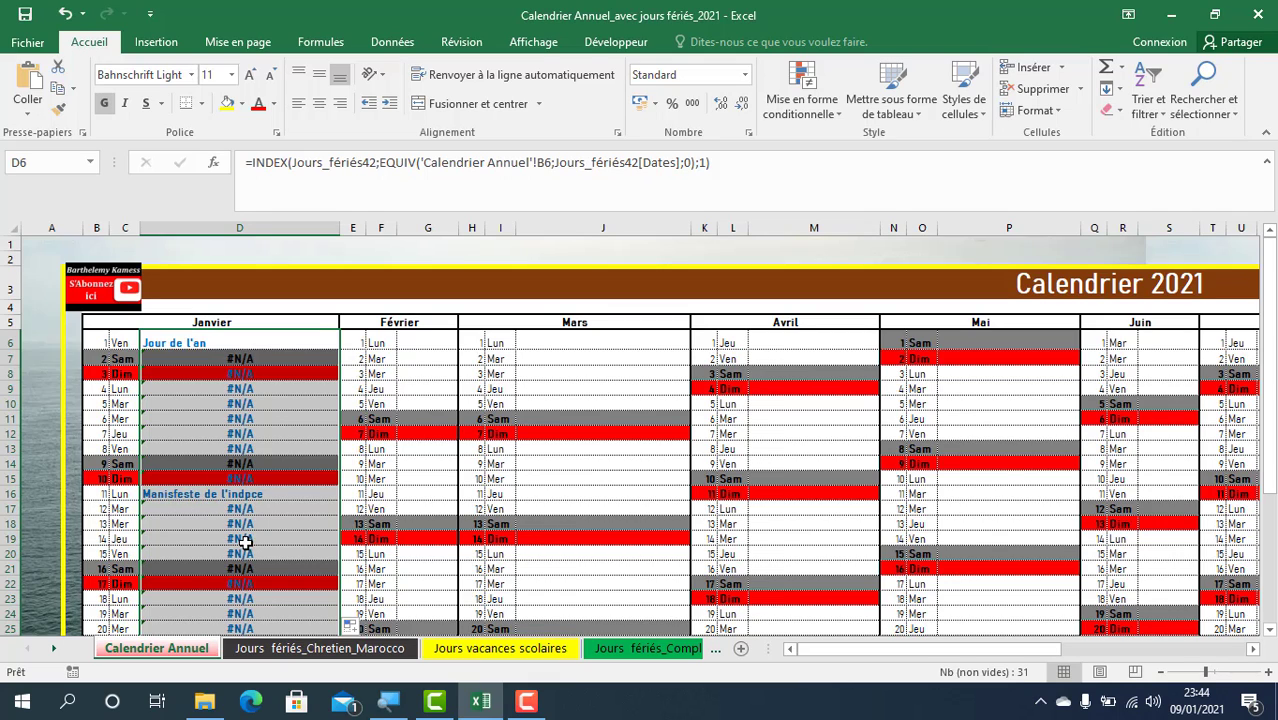
- Wrap D6's INDEX/EQUIV formula in SIERREUR, with " " as the value returned on error
left_click(251, 162)
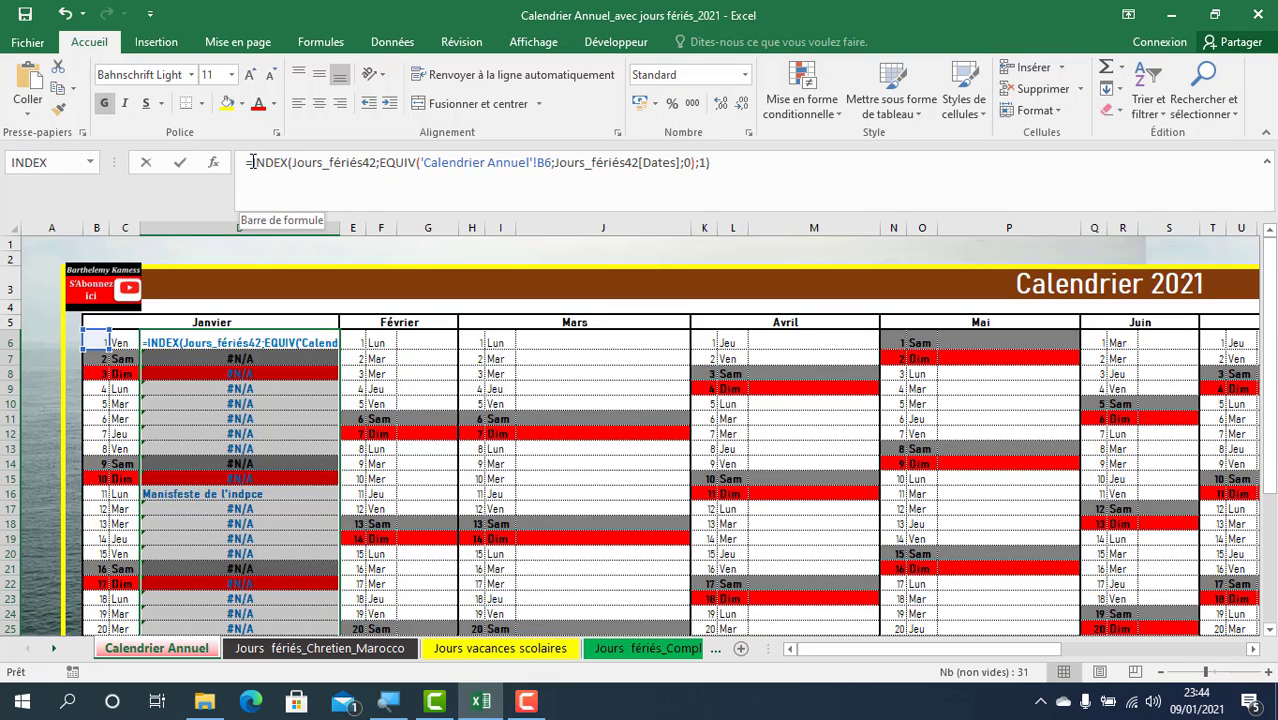
type("sier")
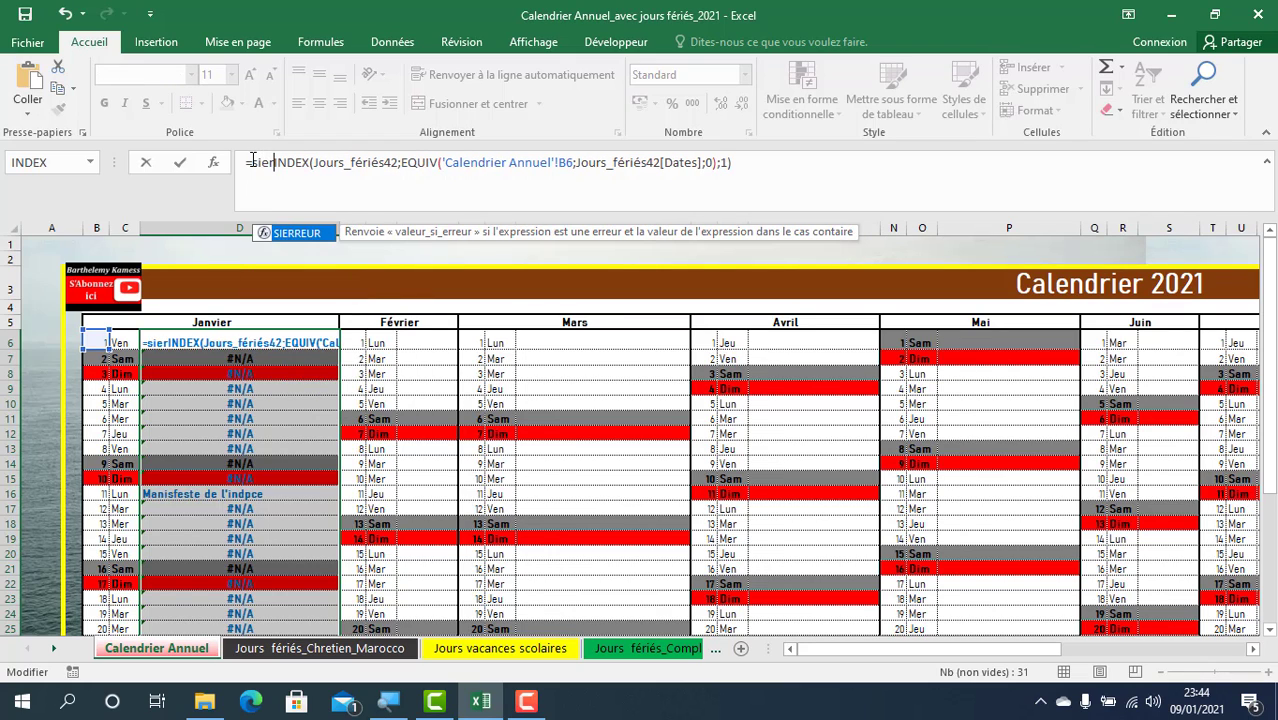
double_click(297, 234)
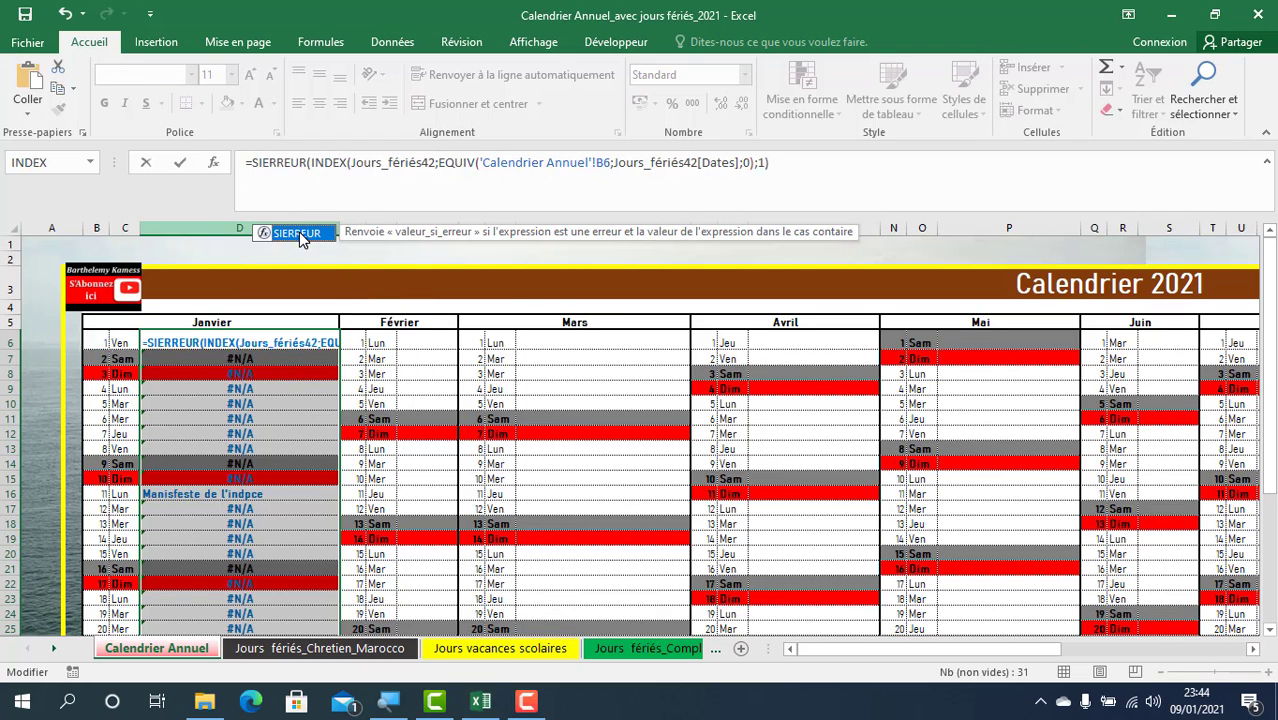
left_click(784, 165)
type(";")
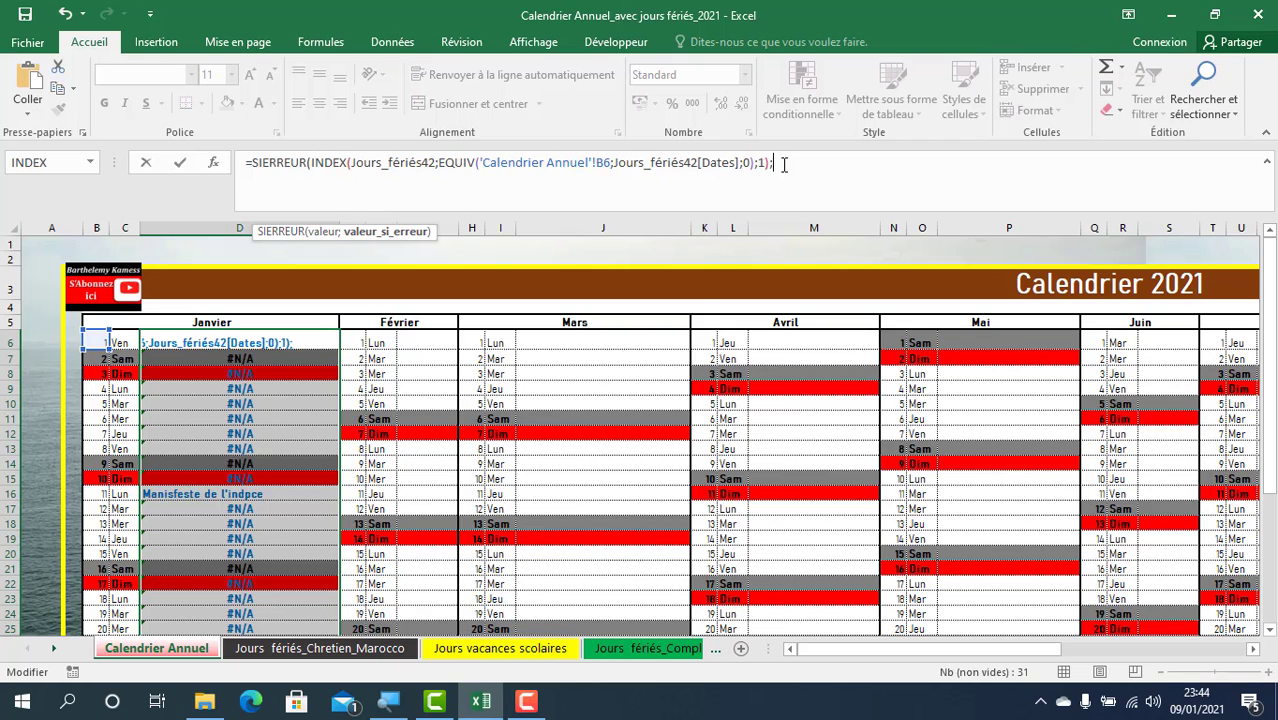
type("\" \")")
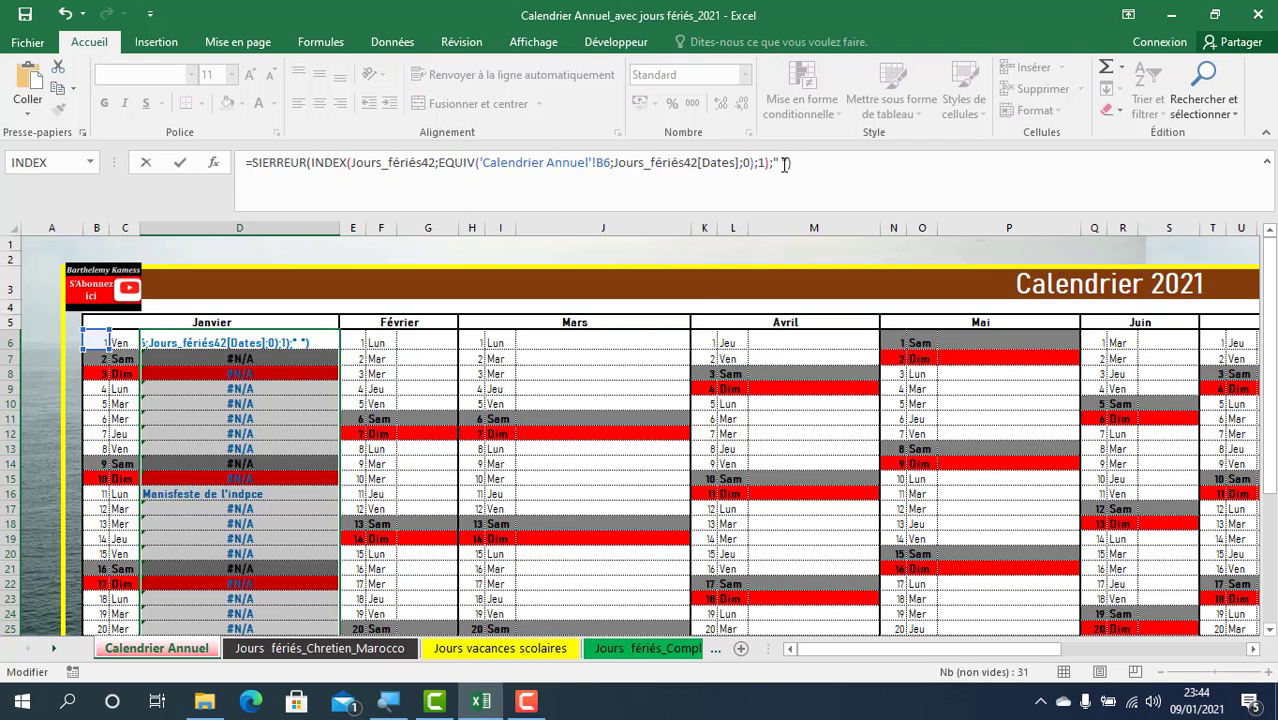
key("Return")
- Fill the SIERREUR formula from D6 down to D36 and check January's holiday cells D6 and D16
left_click(315, 345)
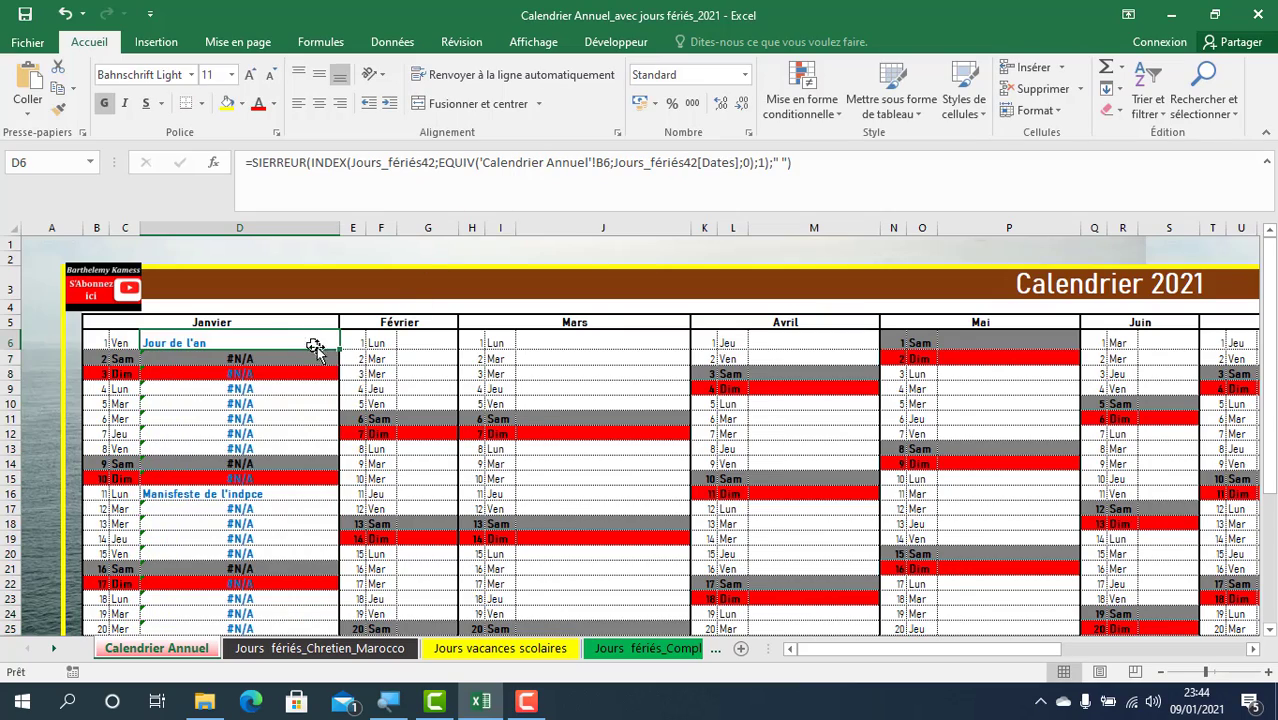
left_click_drag(340, 350, 311, 601)
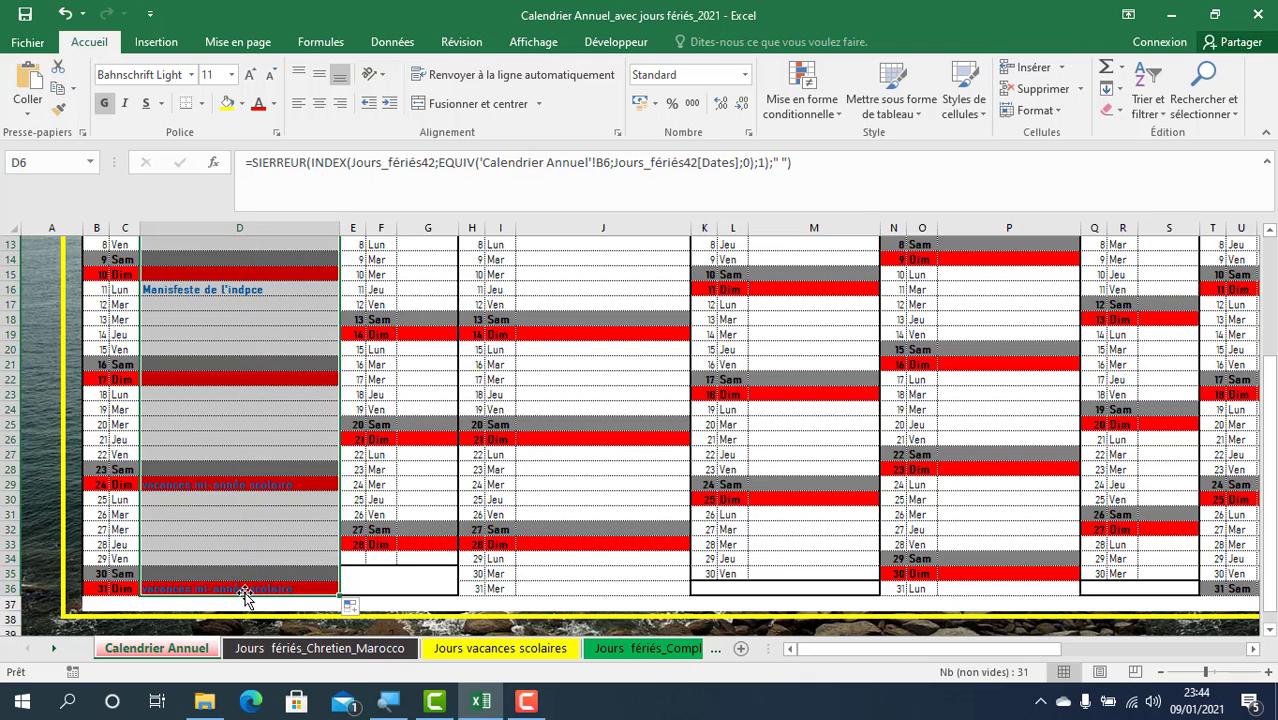
scroll(237, 559, "up", 4)
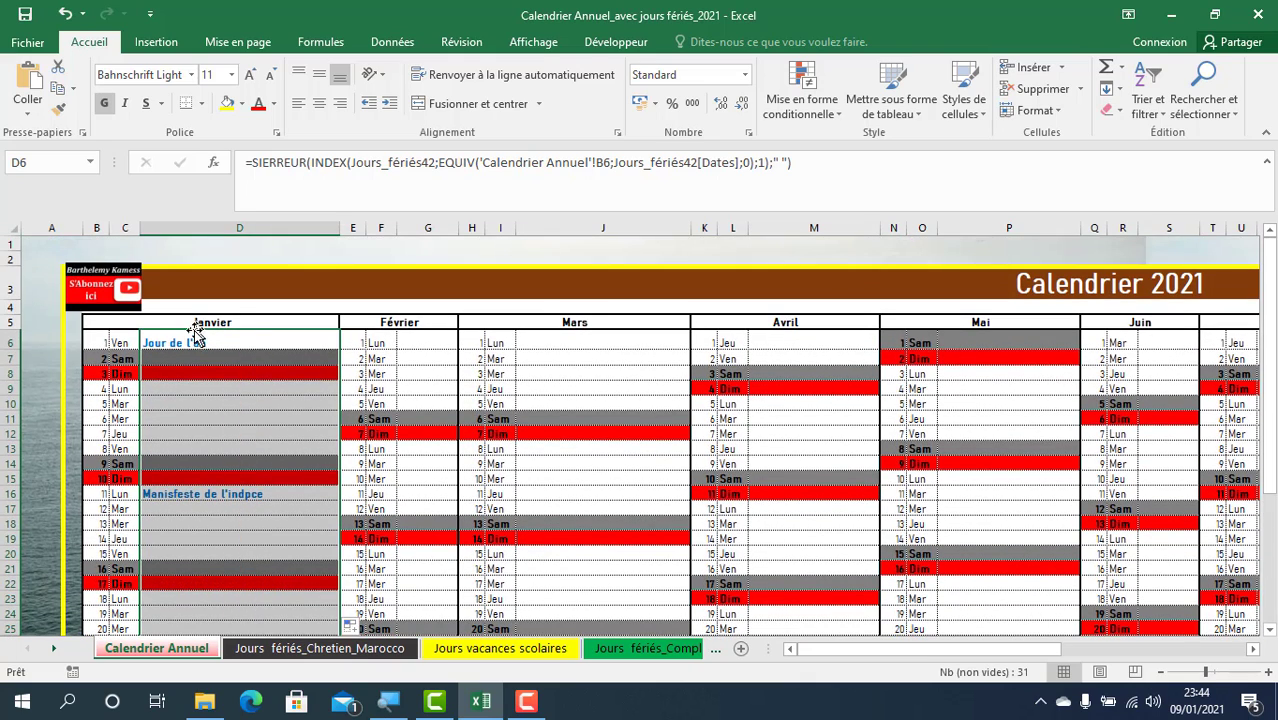
left_click(197, 341)
left_click(201, 490)
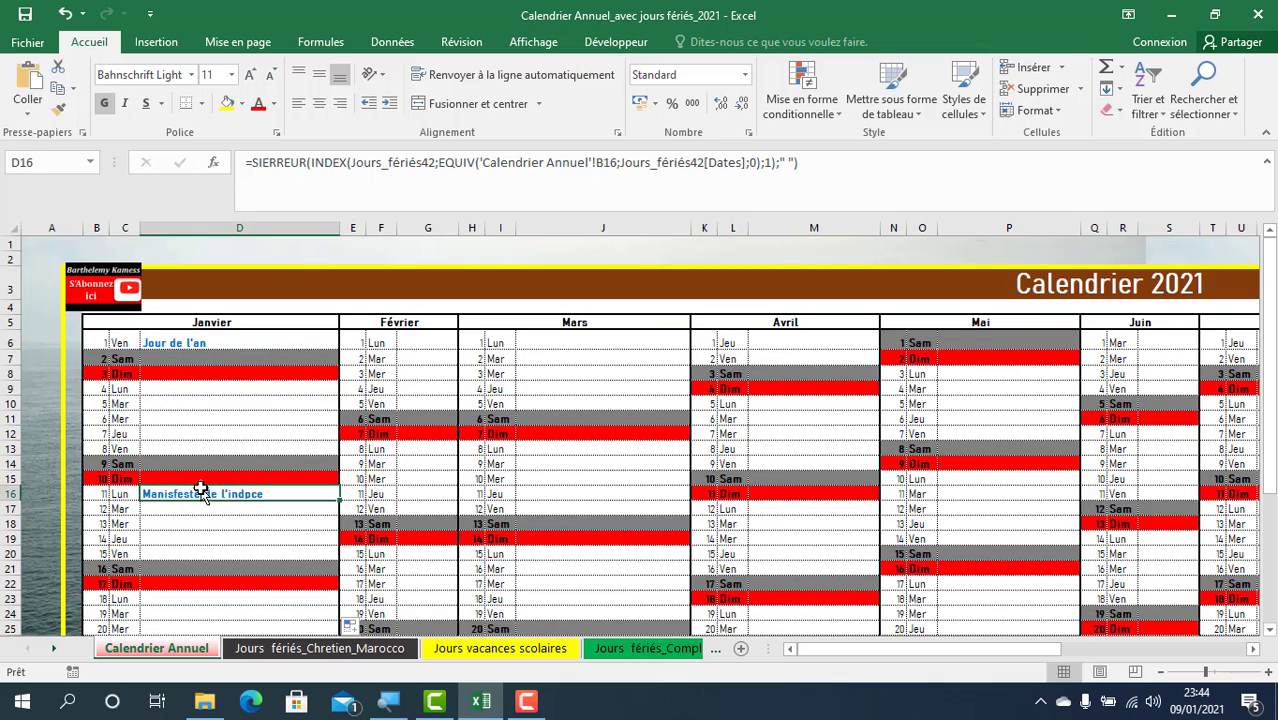
- Set the font colour of January's two school-vacation entries, D29 and D36, to Automatique (black)
scroll(199, 542, "down", 6)
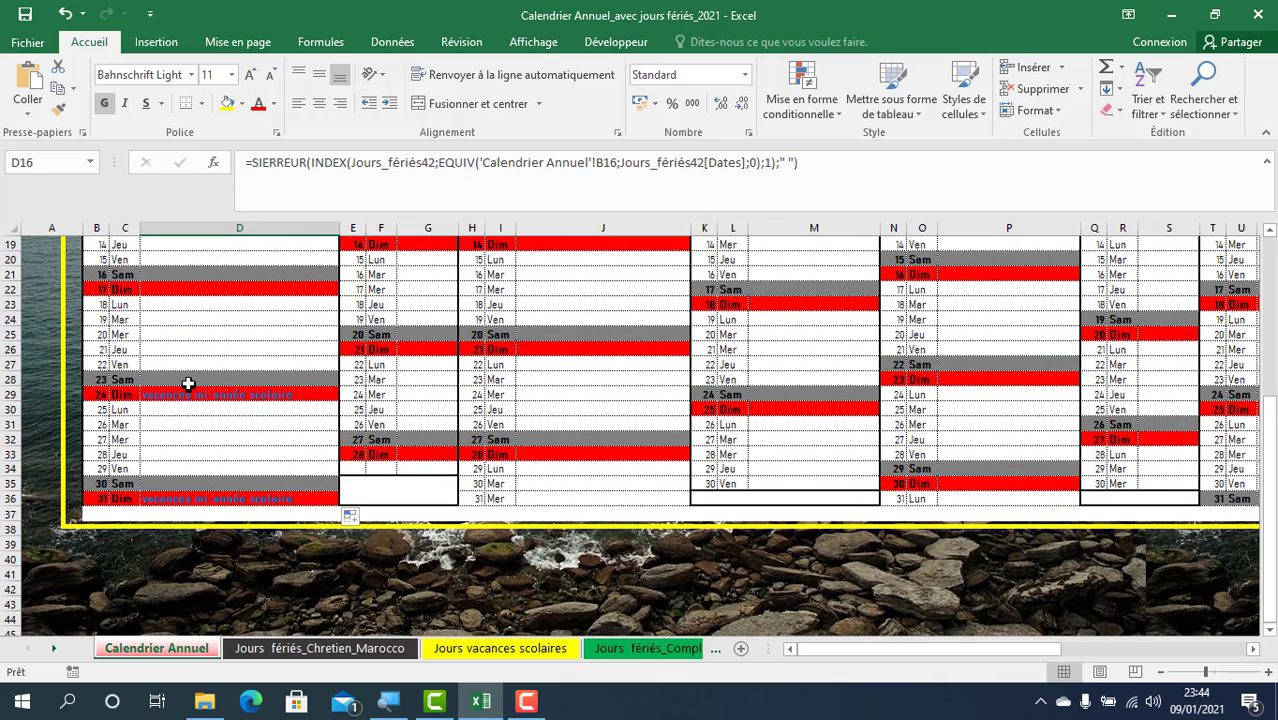
left_click(188, 397)
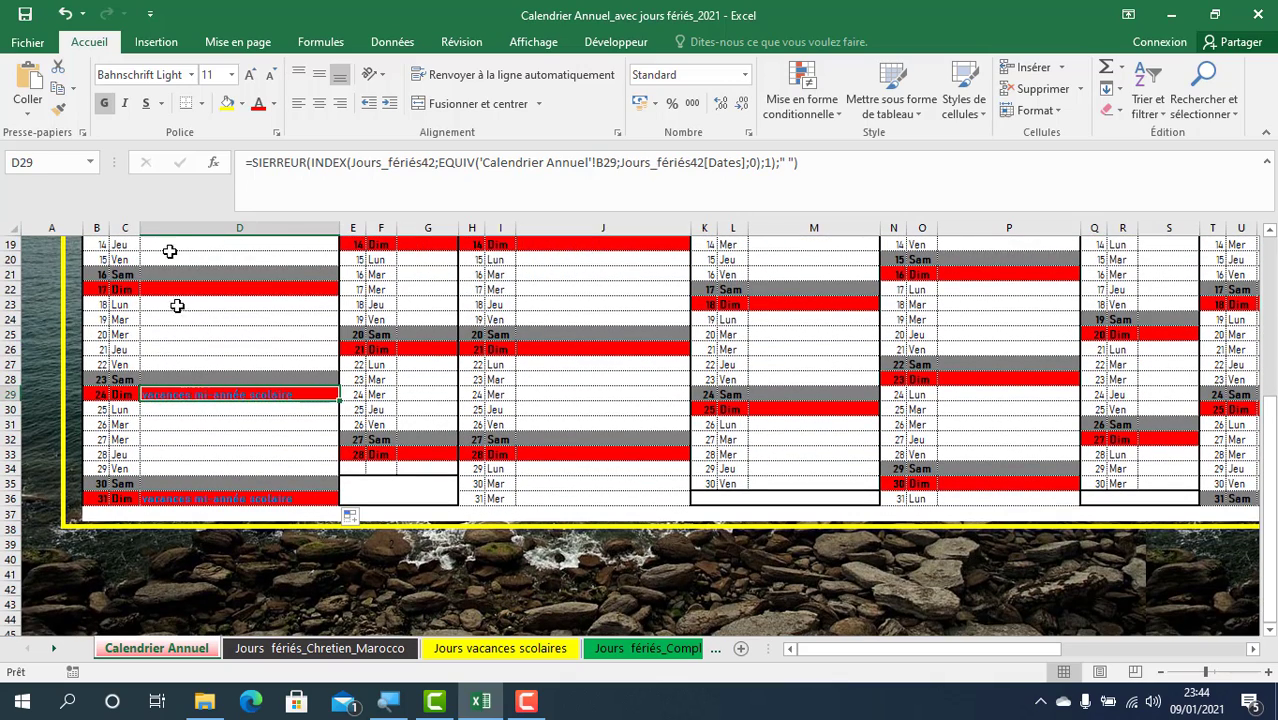
left_click(276, 104)
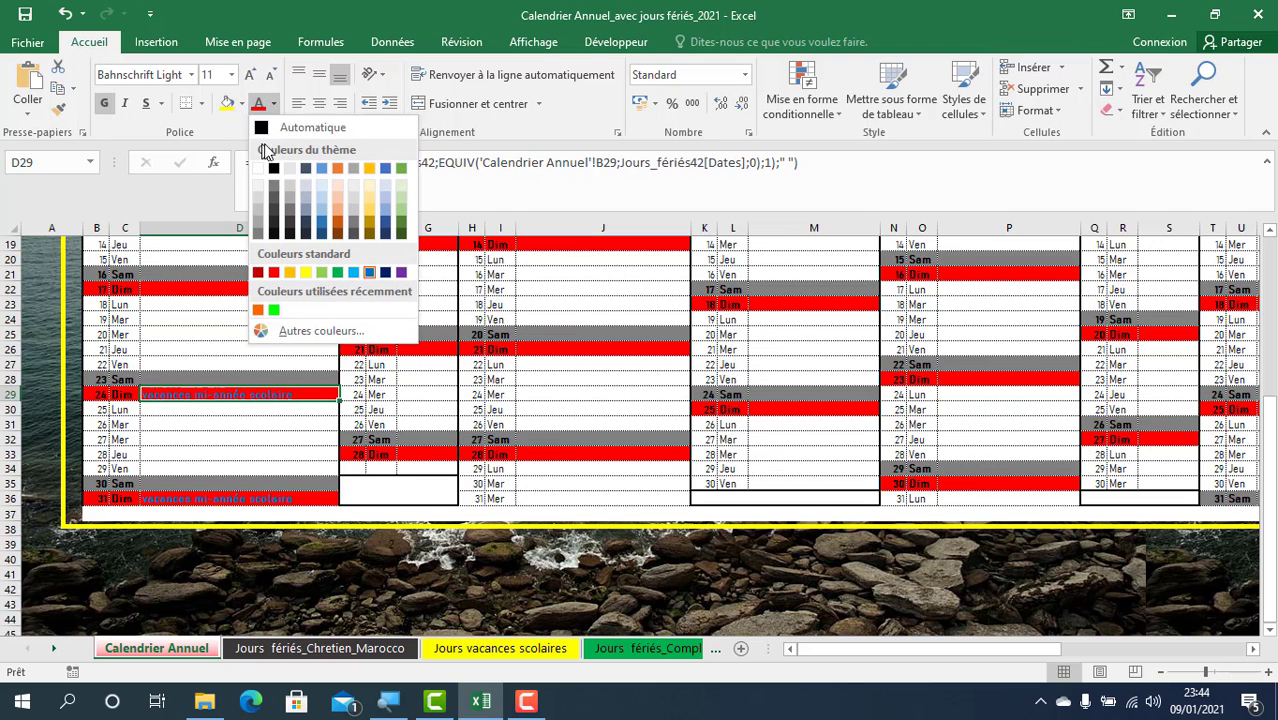
left_click(262, 130)
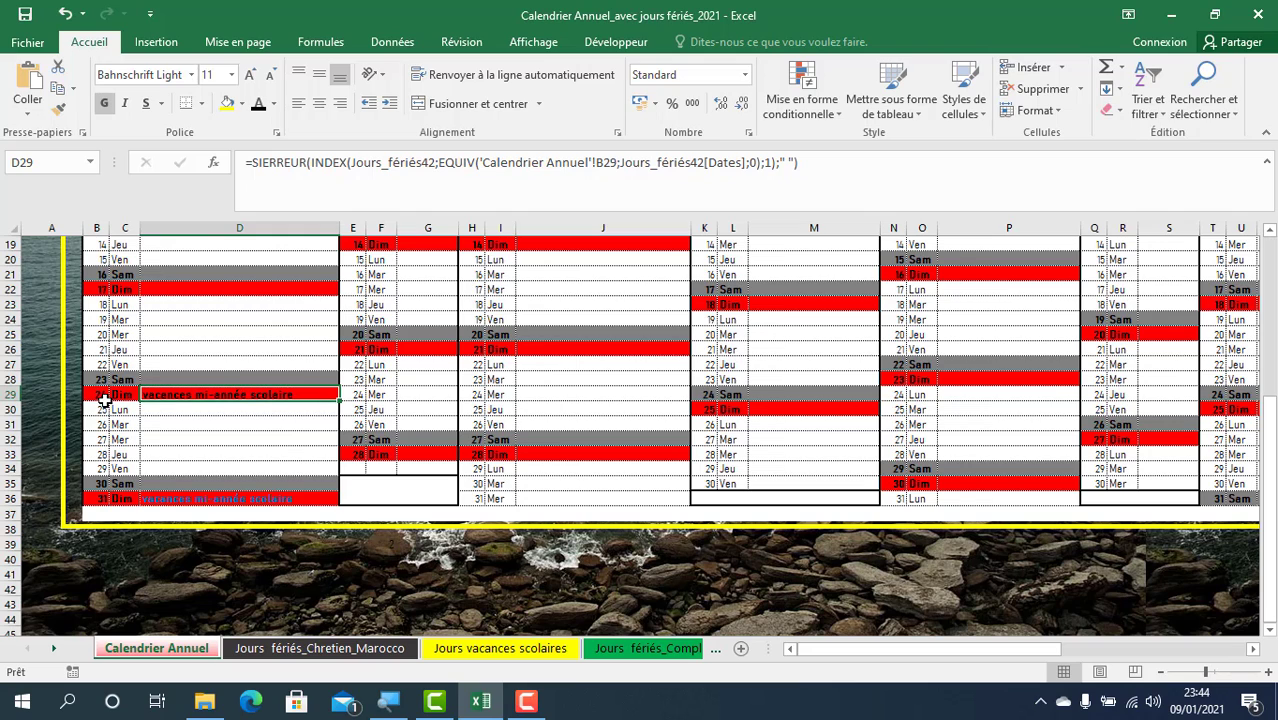
left_click(171, 498)
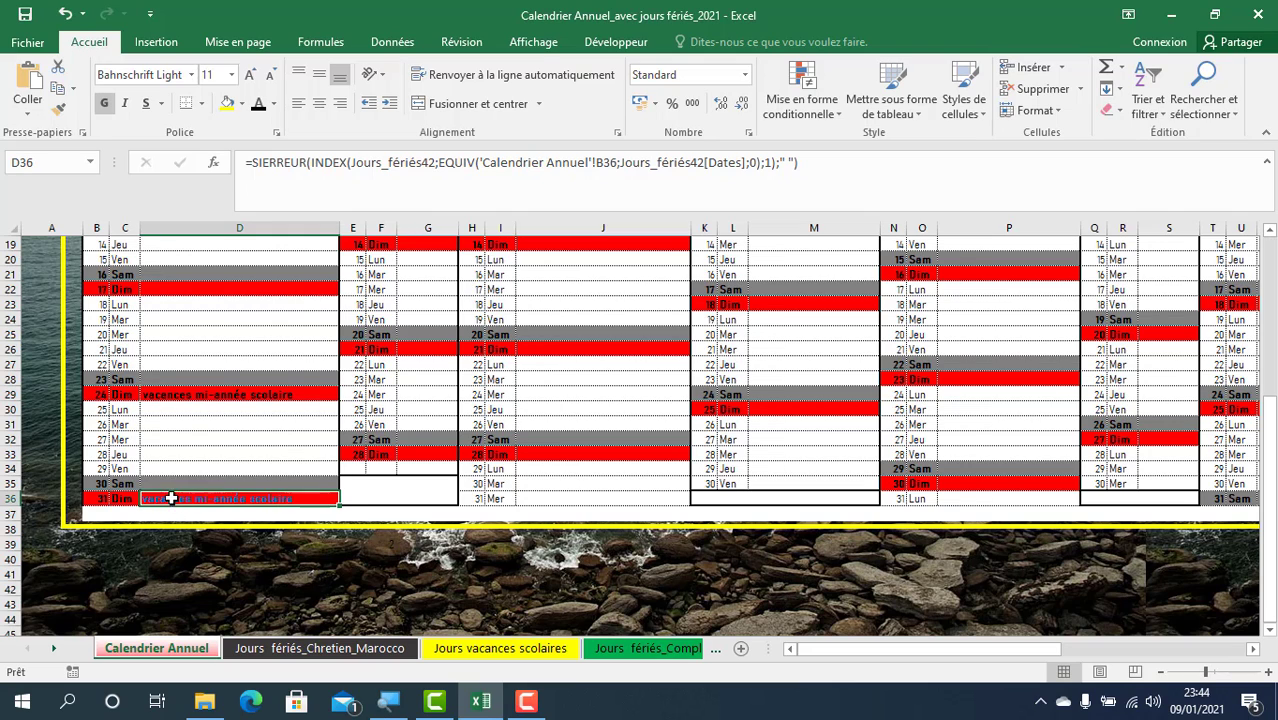
left_click(258, 104)
- Review the January school-vacation dates in Jours fériés_Complet, and return to the formula in D6 of Calendrier Annuel
left_click(608, 648)
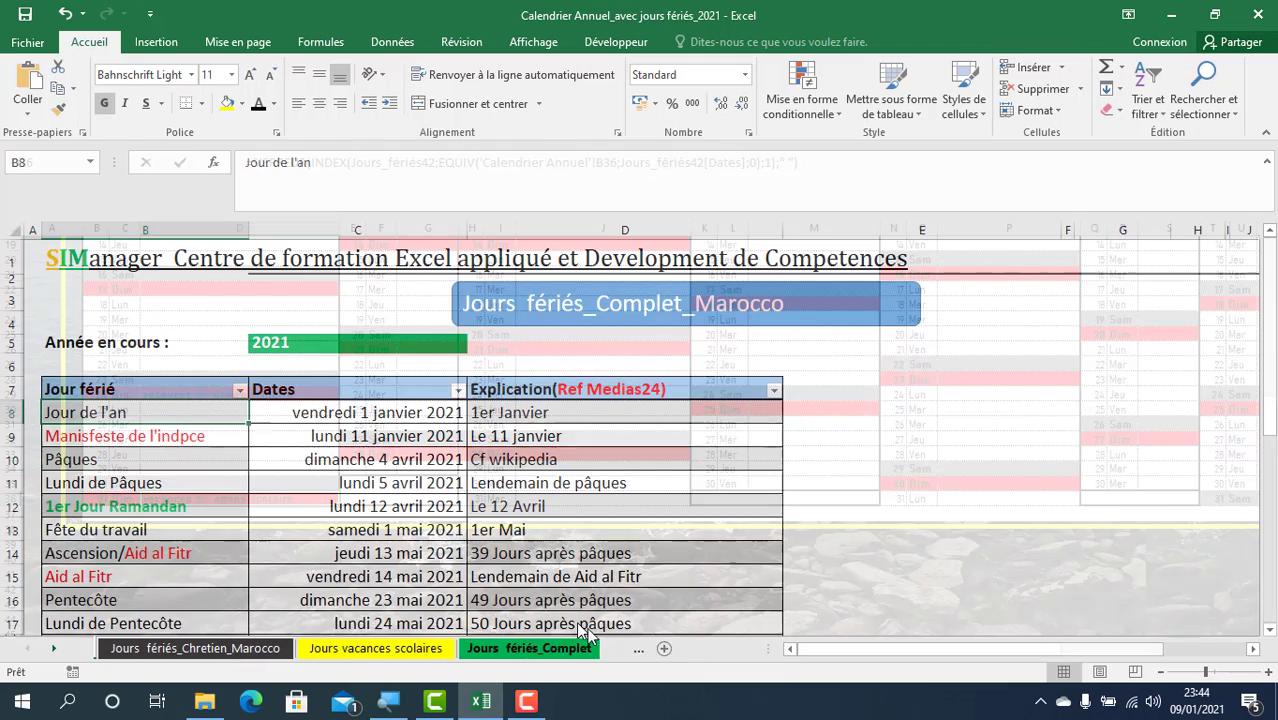
scroll(347, 472, "down", 1)
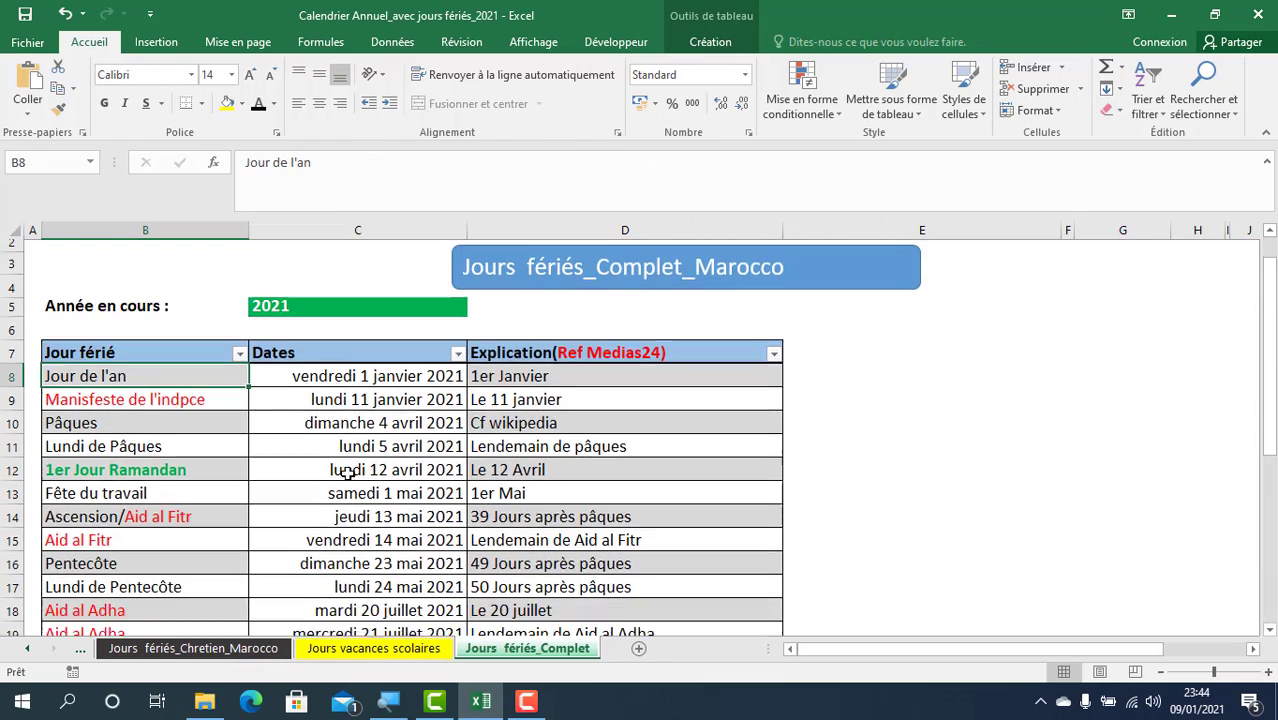
scroll(345, 500, "down", 10)
scroll(345, 470, "up", 4)
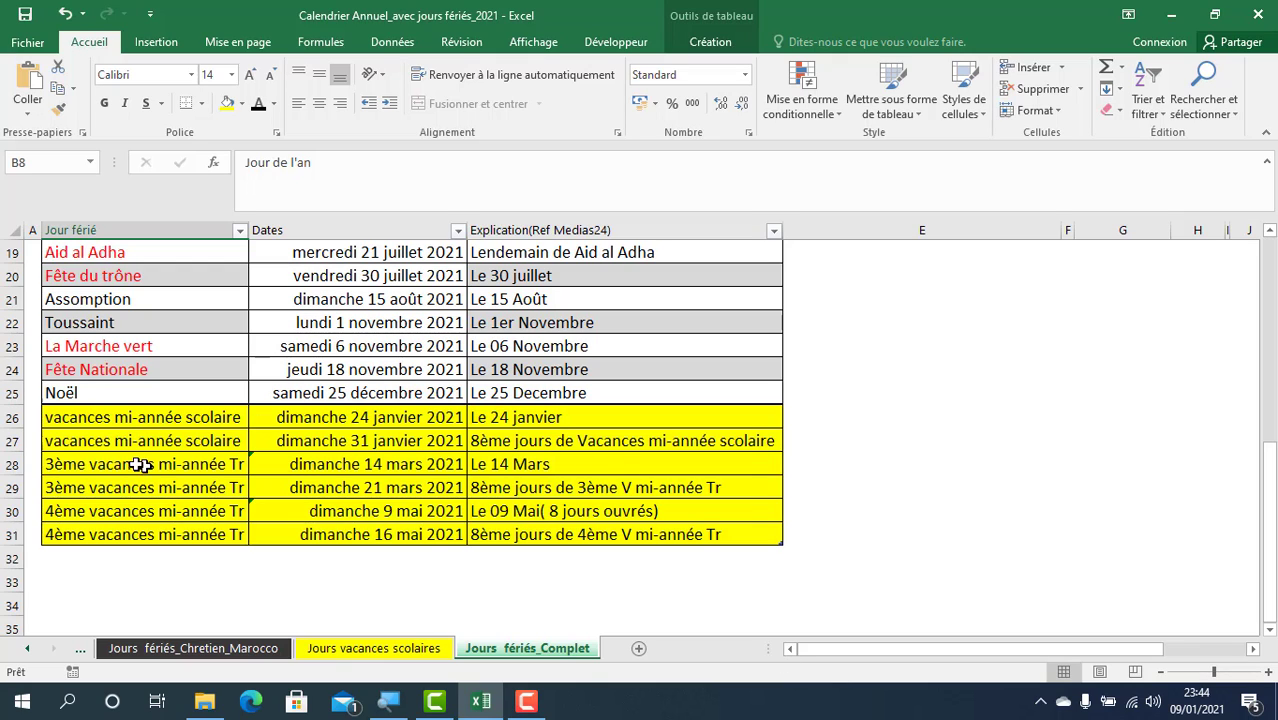
left_click(508, 420)
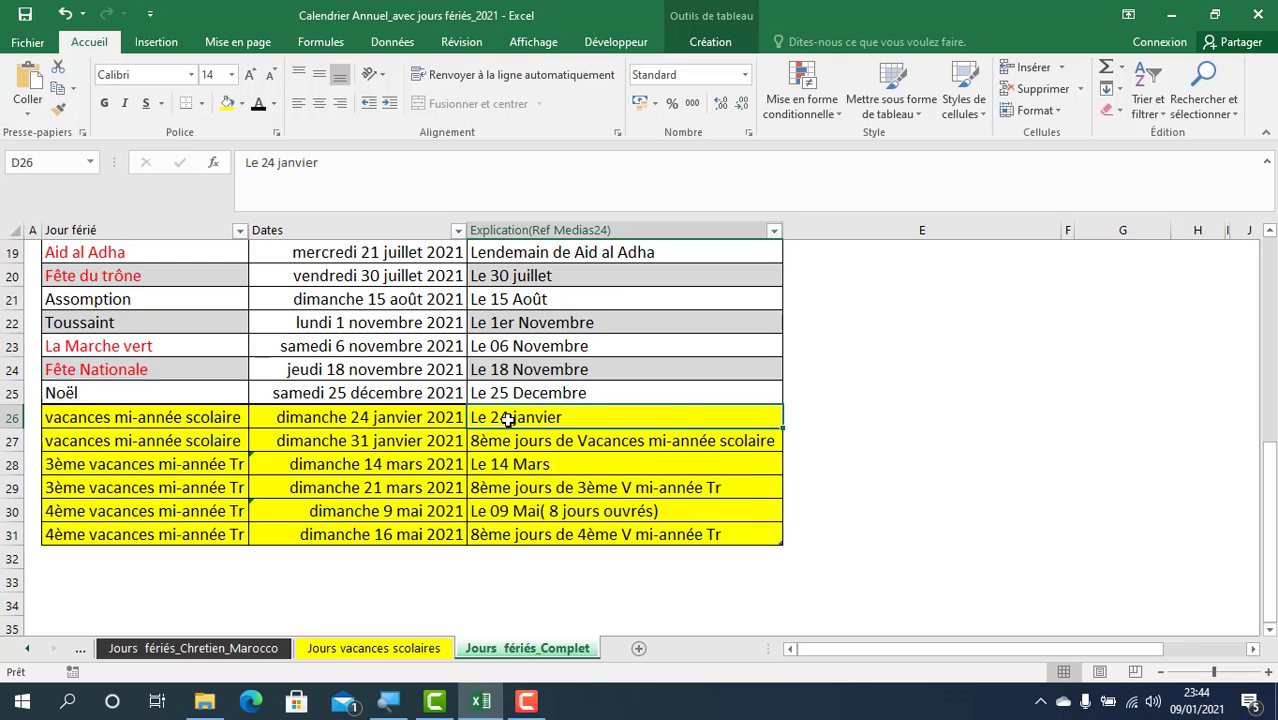
left_click(386, 442)
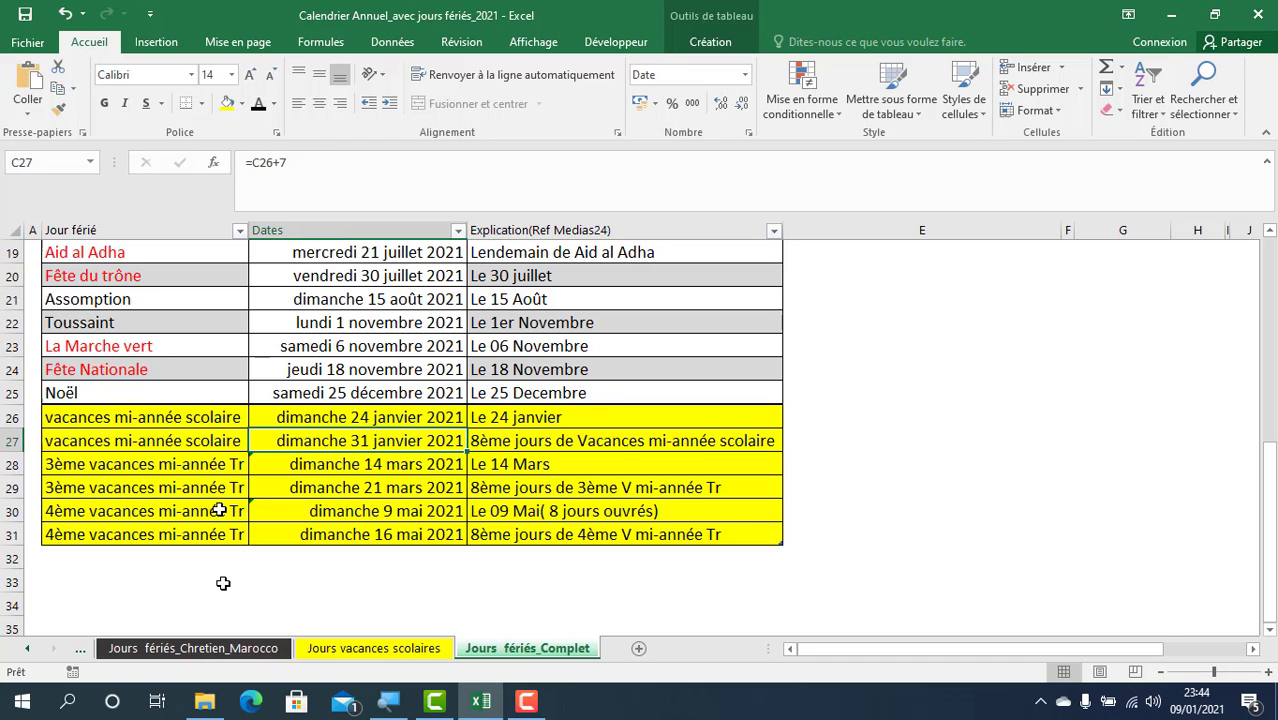
left_click(84, 650)
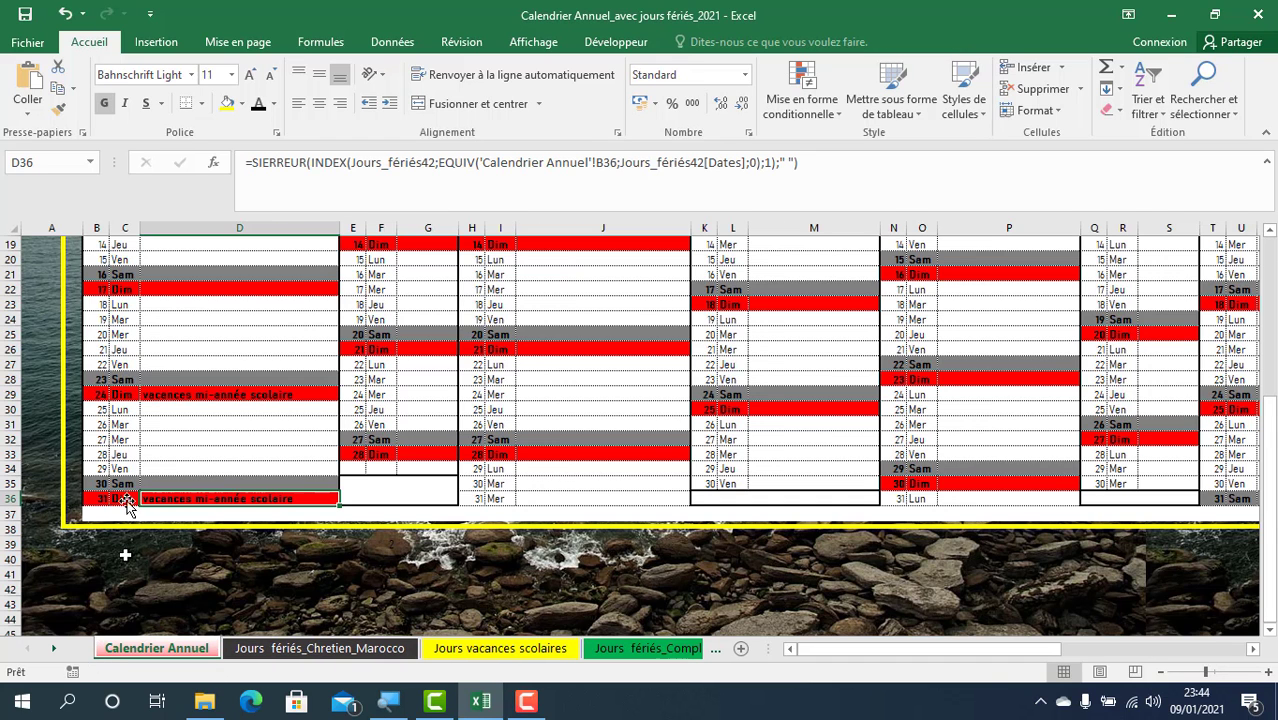
scroll(220, 493, "up", 6)
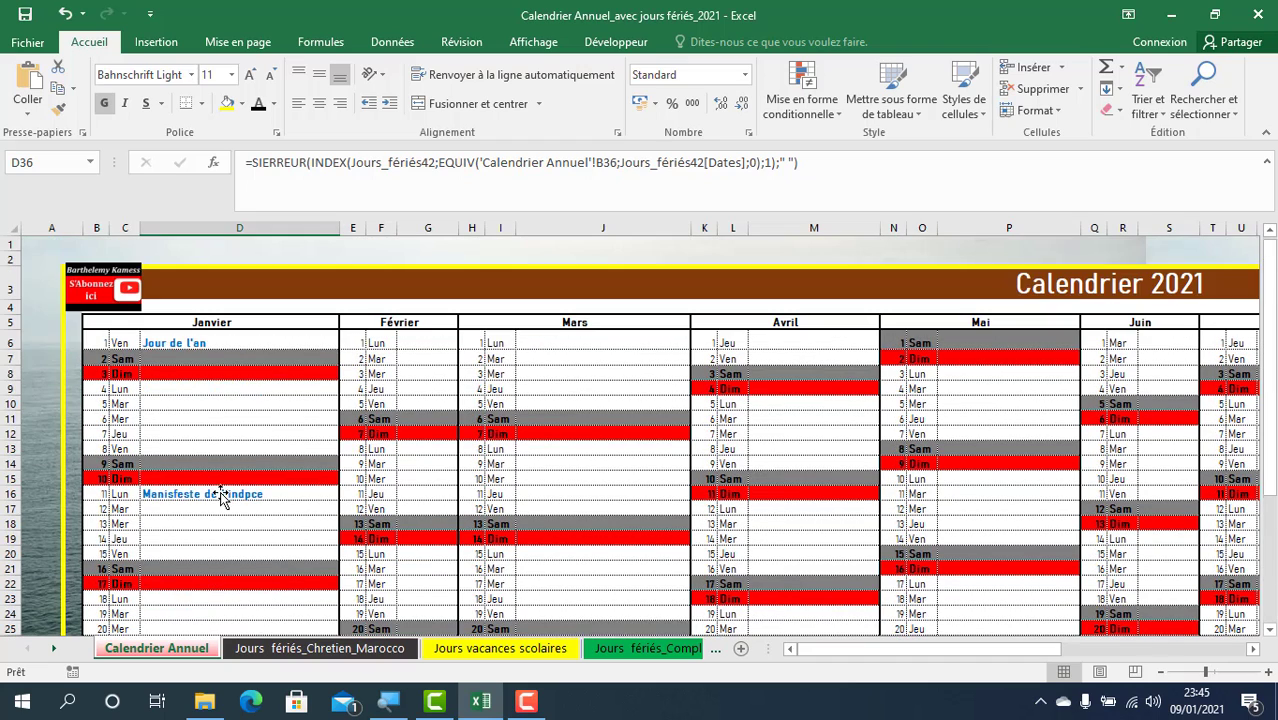
left_click(171, 347)
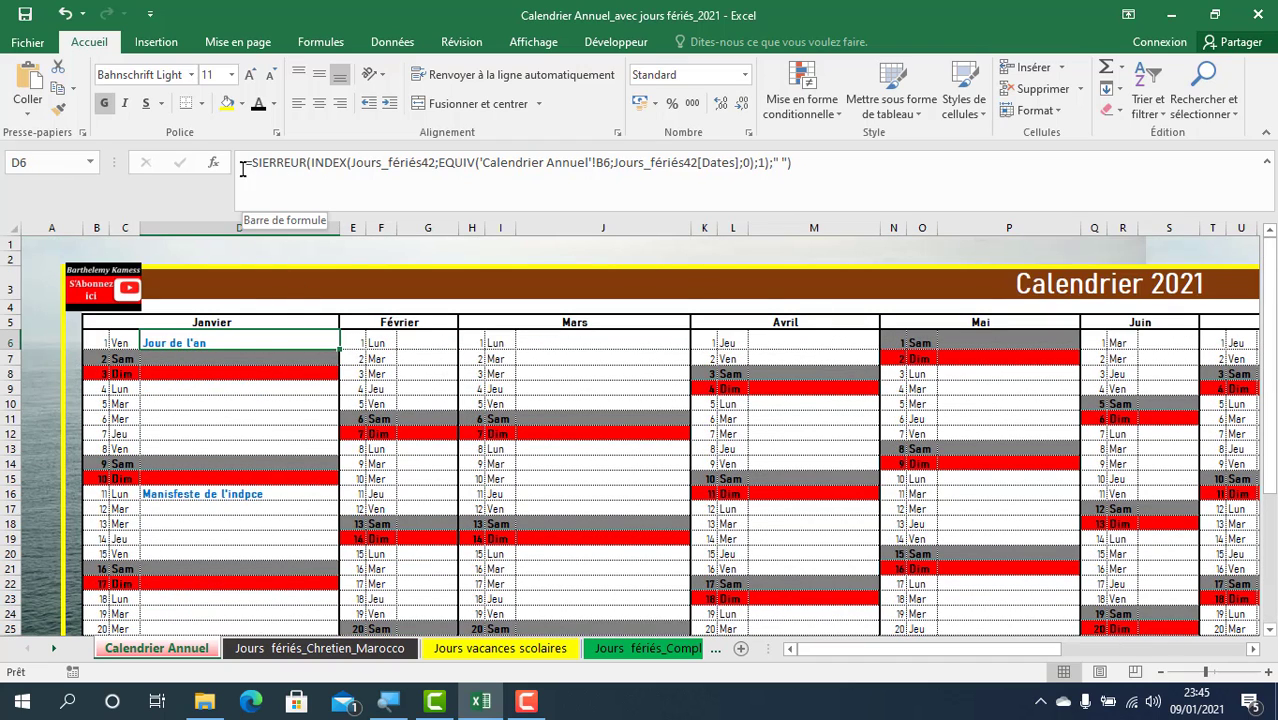
- Copy the full SIERREUR formula text from D6 and paste it into February's first cell, G6
left_click_drag(246, 163, 818, 168)
key("ctrl+c")
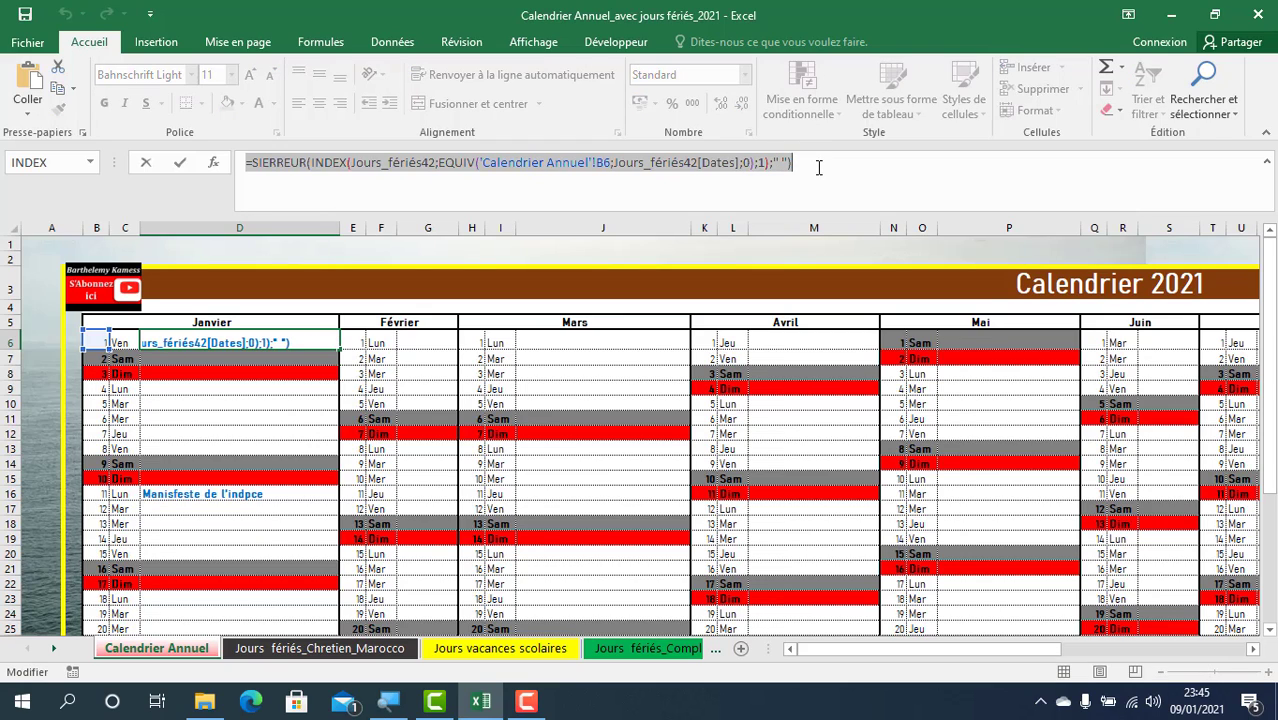
key("Escape")
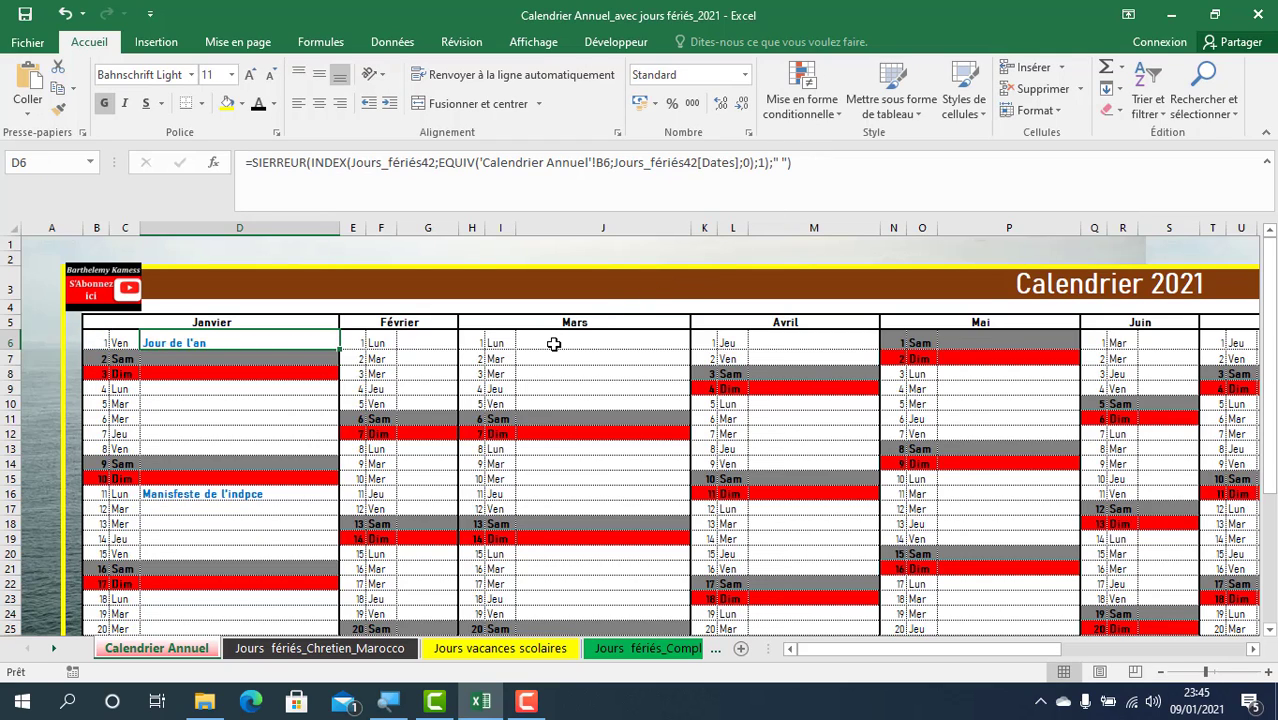
left_click(425, 342)
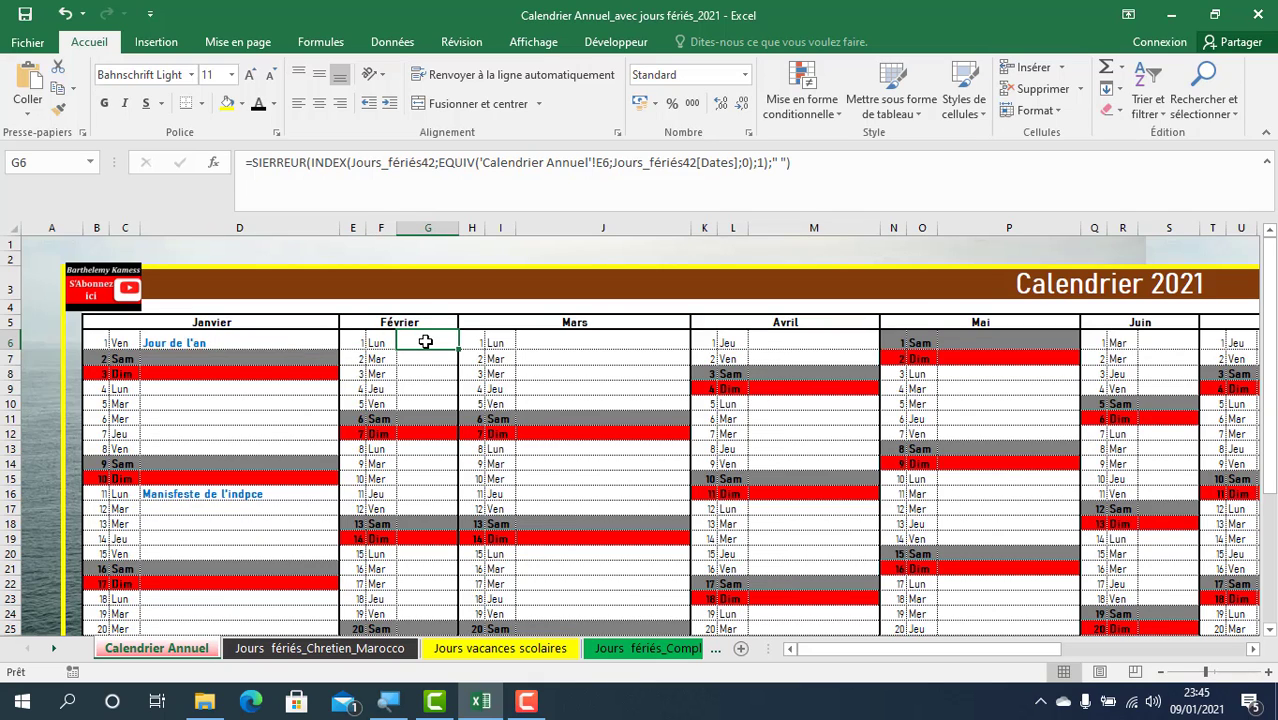
key("ctrl+v")
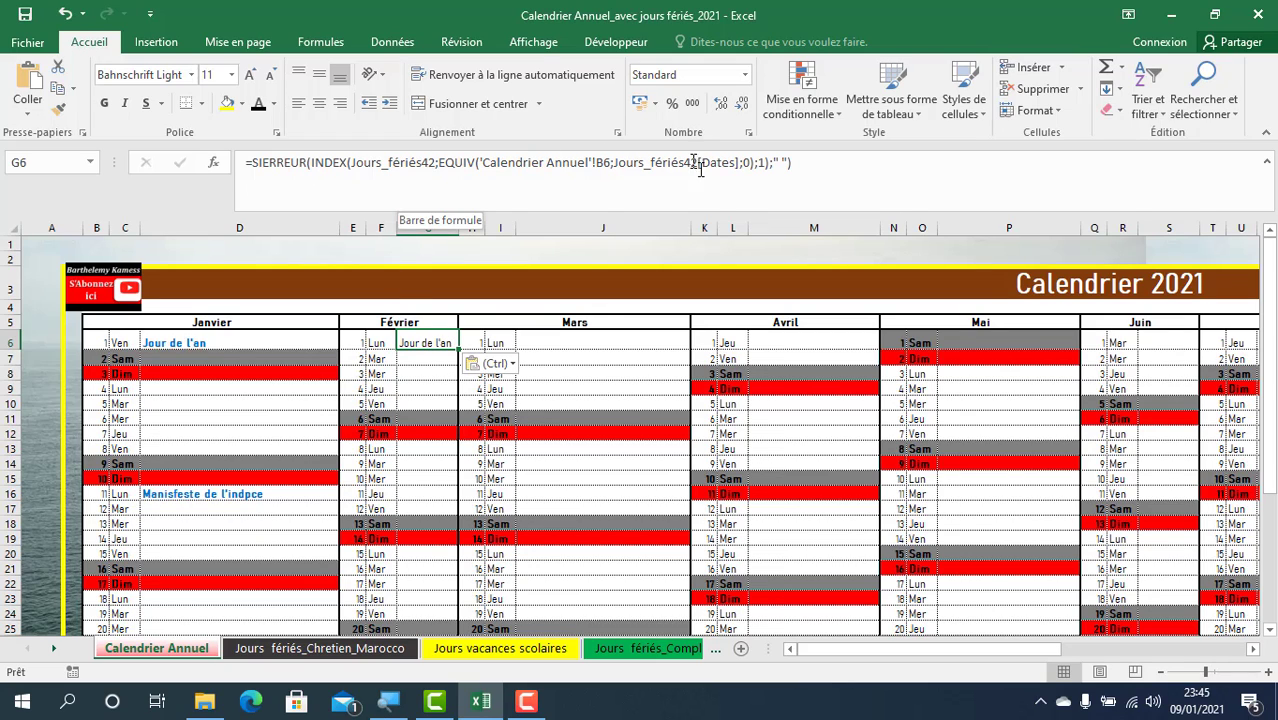
- Change the EQUIV lookup reference in G6's formula to E6, February's first date
double_click(417, 342)
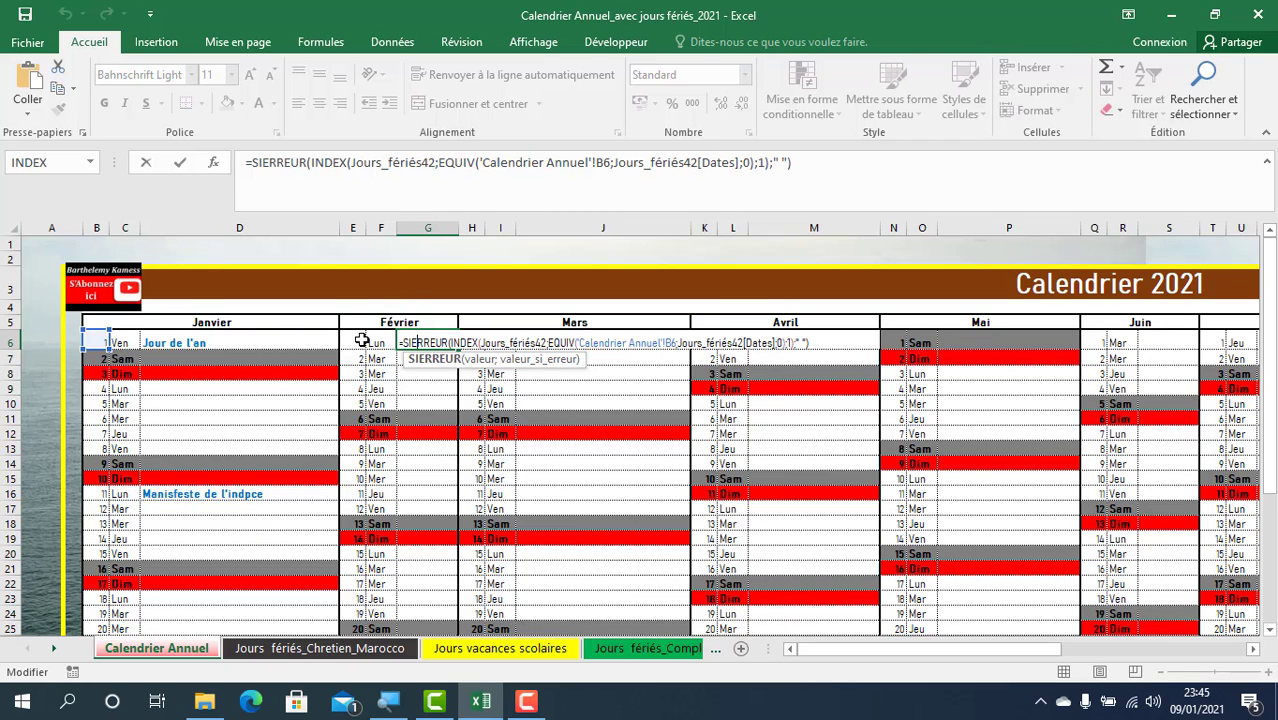
left_click(606, 165)
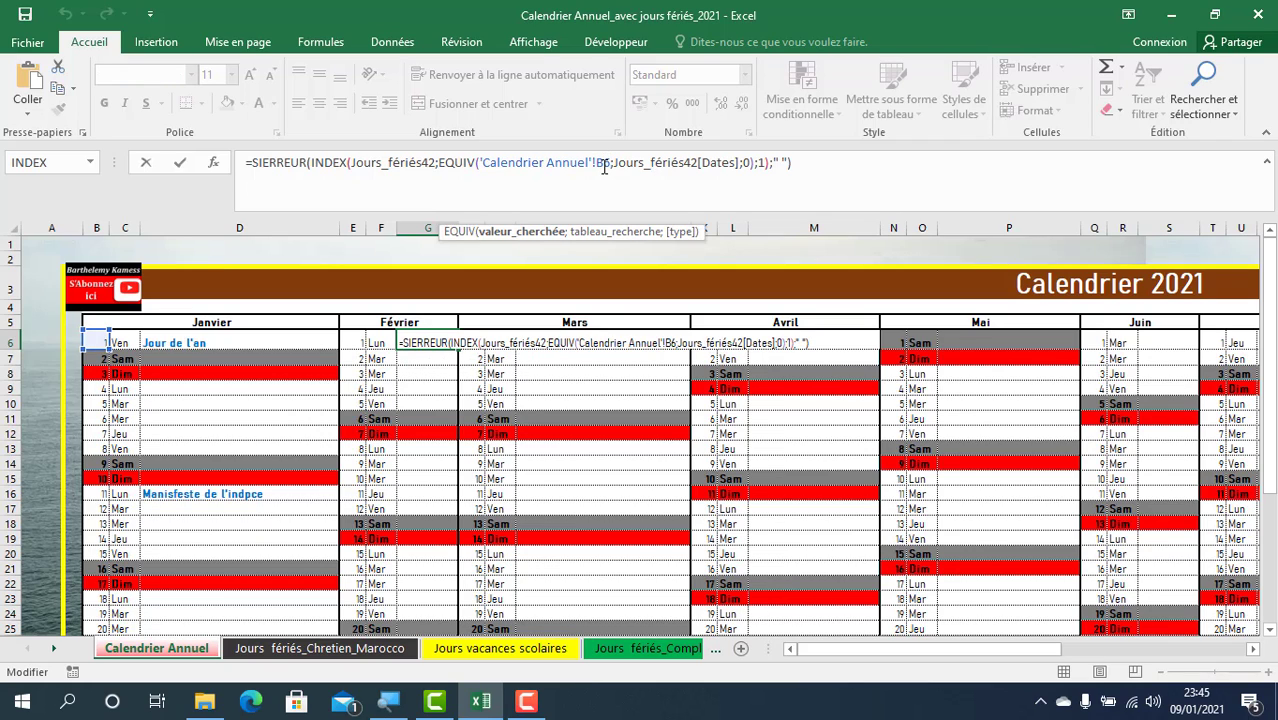
key("BackSpace")
type("e")
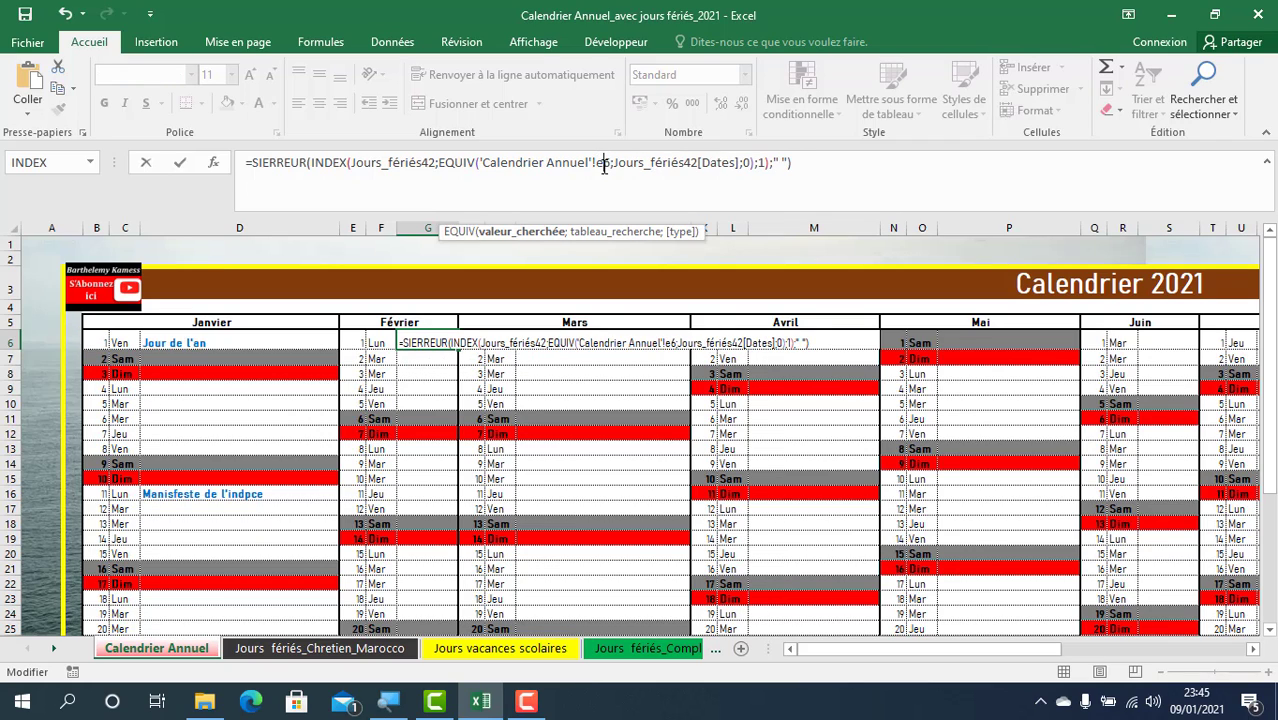
key("BackSpace")
type("E")
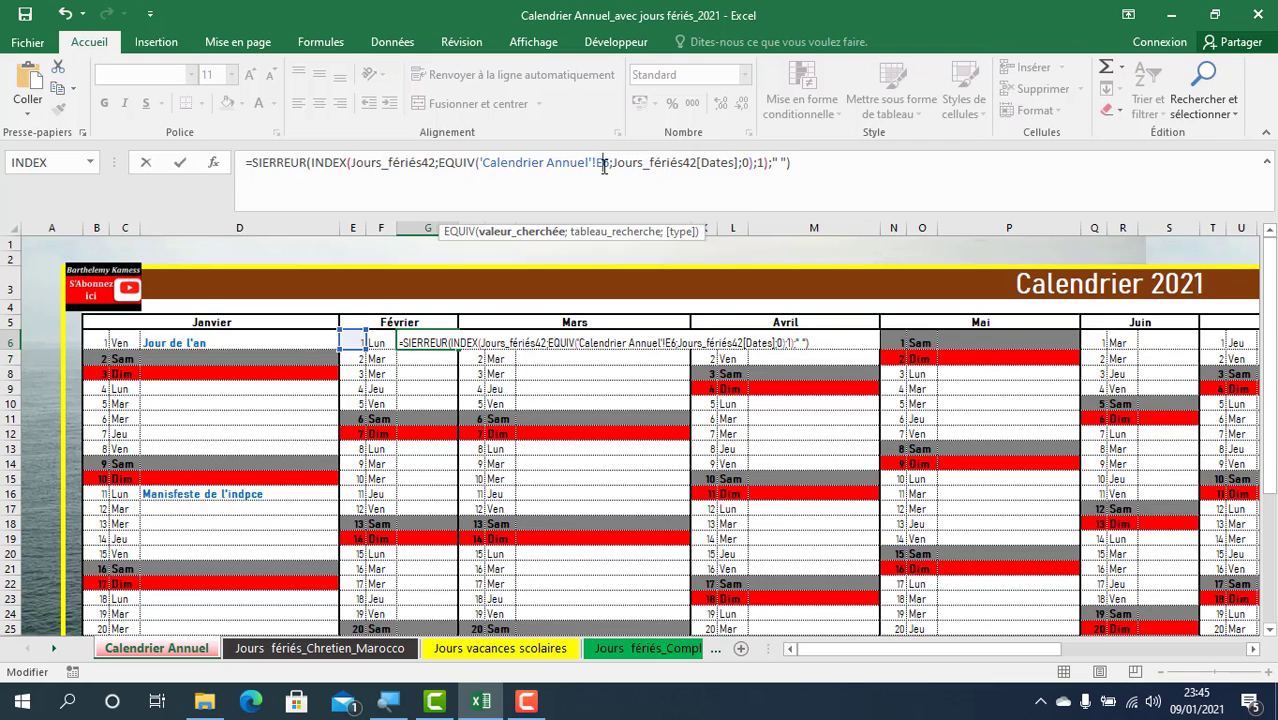
key("Return")
- Fill the February formula from G6 down to G33 and check the filled column
left_click(428, 342)
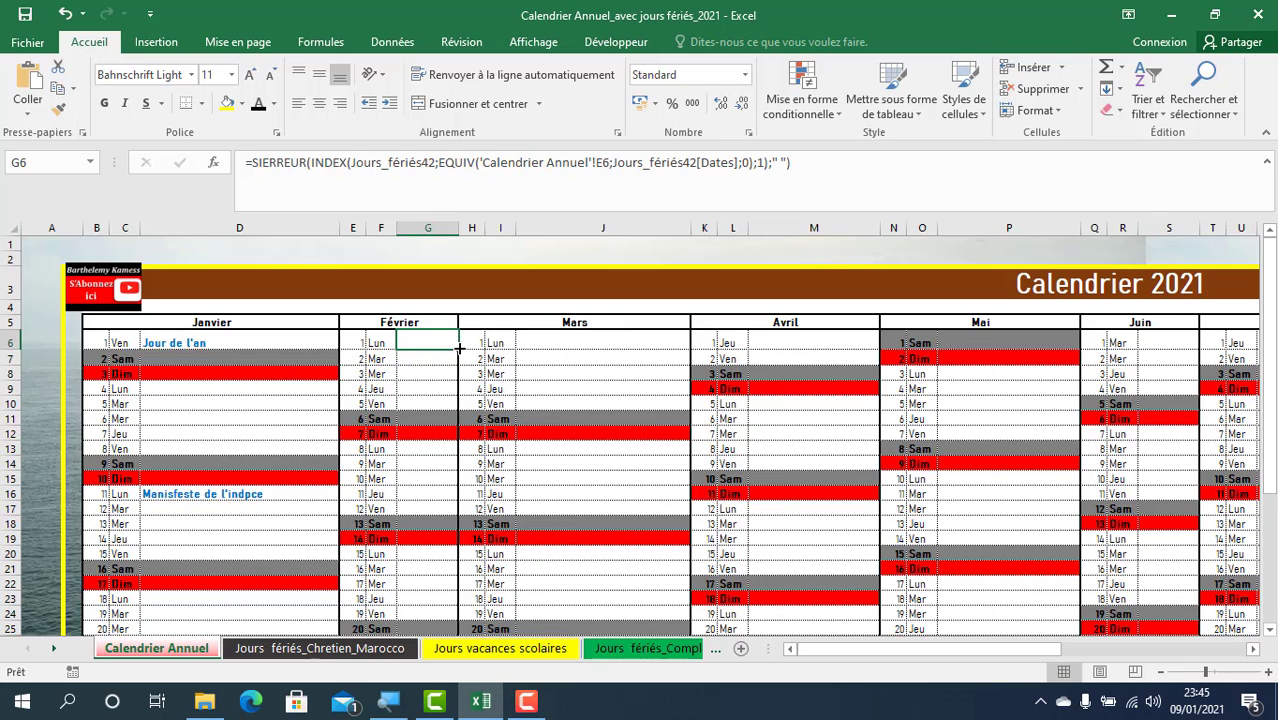
double_click(459, 349)
scroll(440, 422, "down", 1)
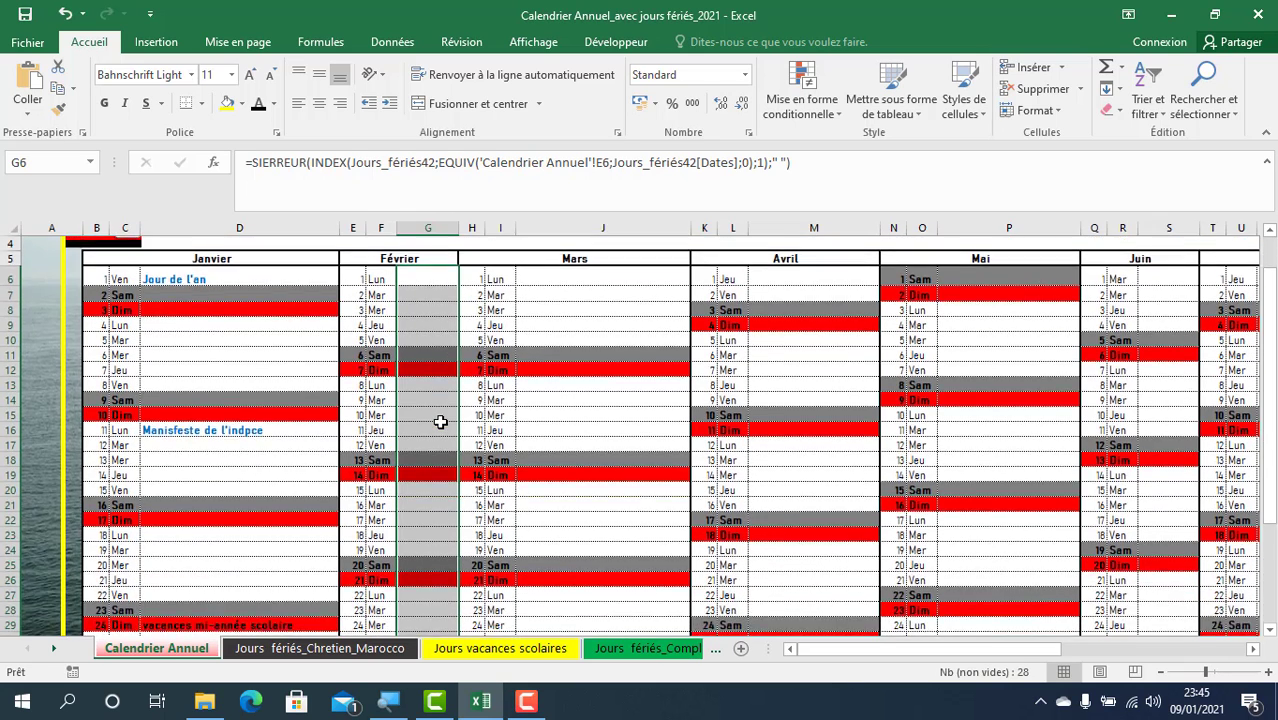
scroll(440, 422, "down", 9)
scroll(440, 422, "up", 6)
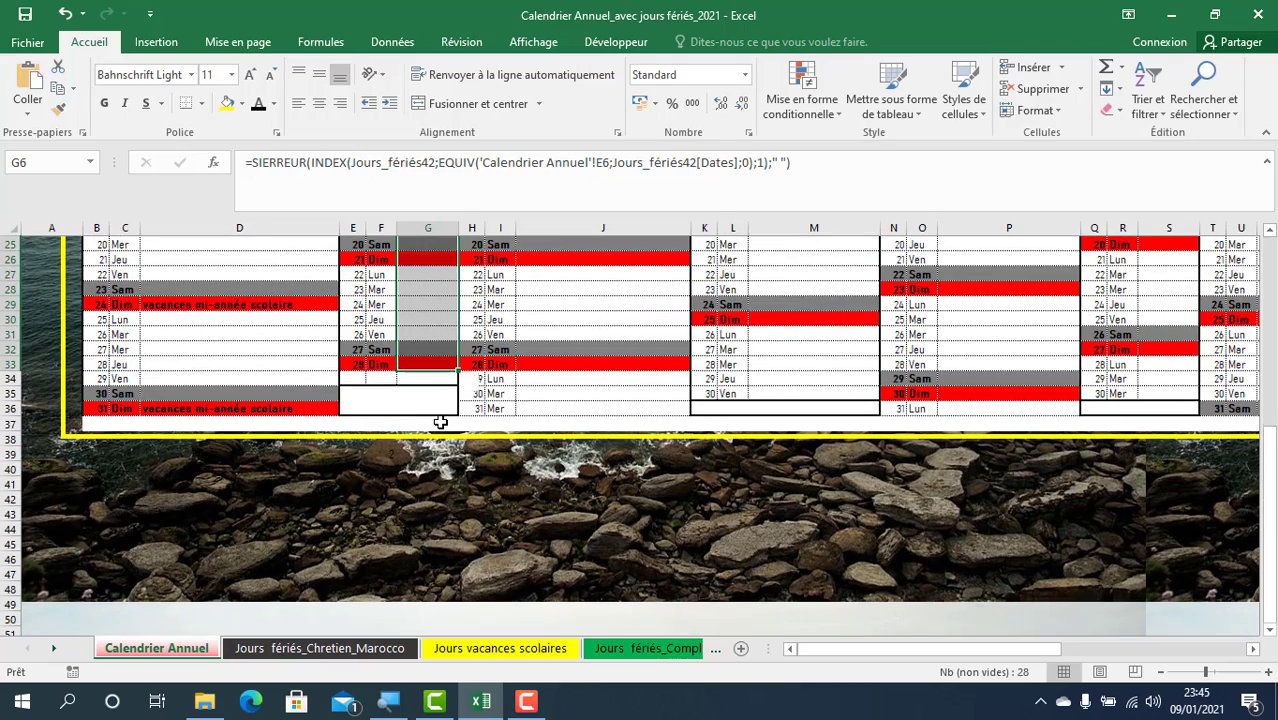
scroll(576, 604, "up", 1)
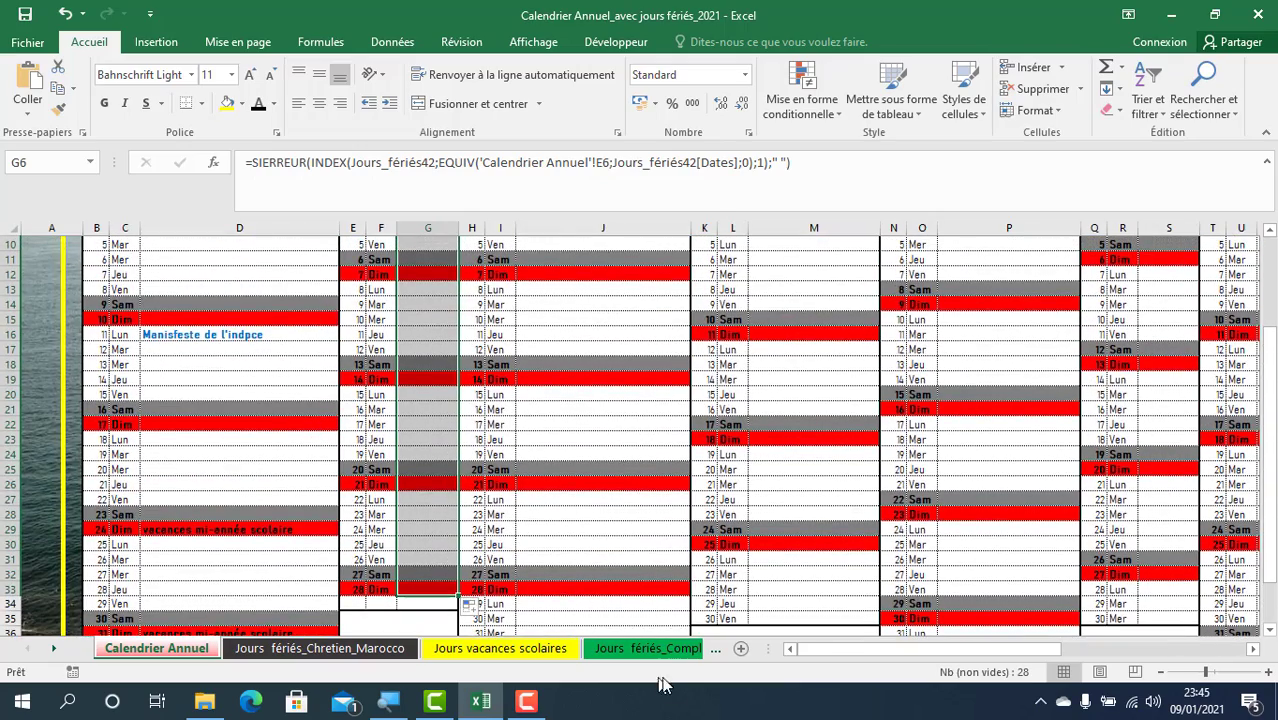
- Check the Jours fériés_Complet table for February dates, and return to Calendrier Annuel
left_click(654, 657)
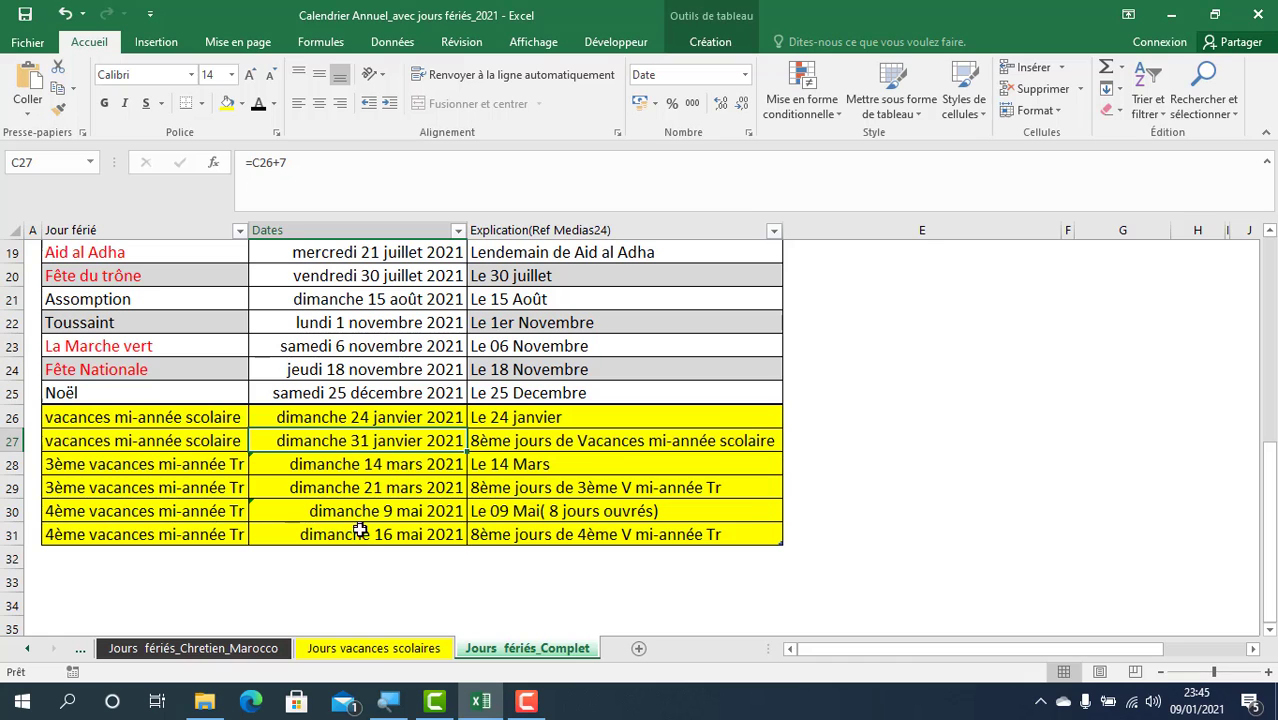
scroll(371, 478, "up", 5)
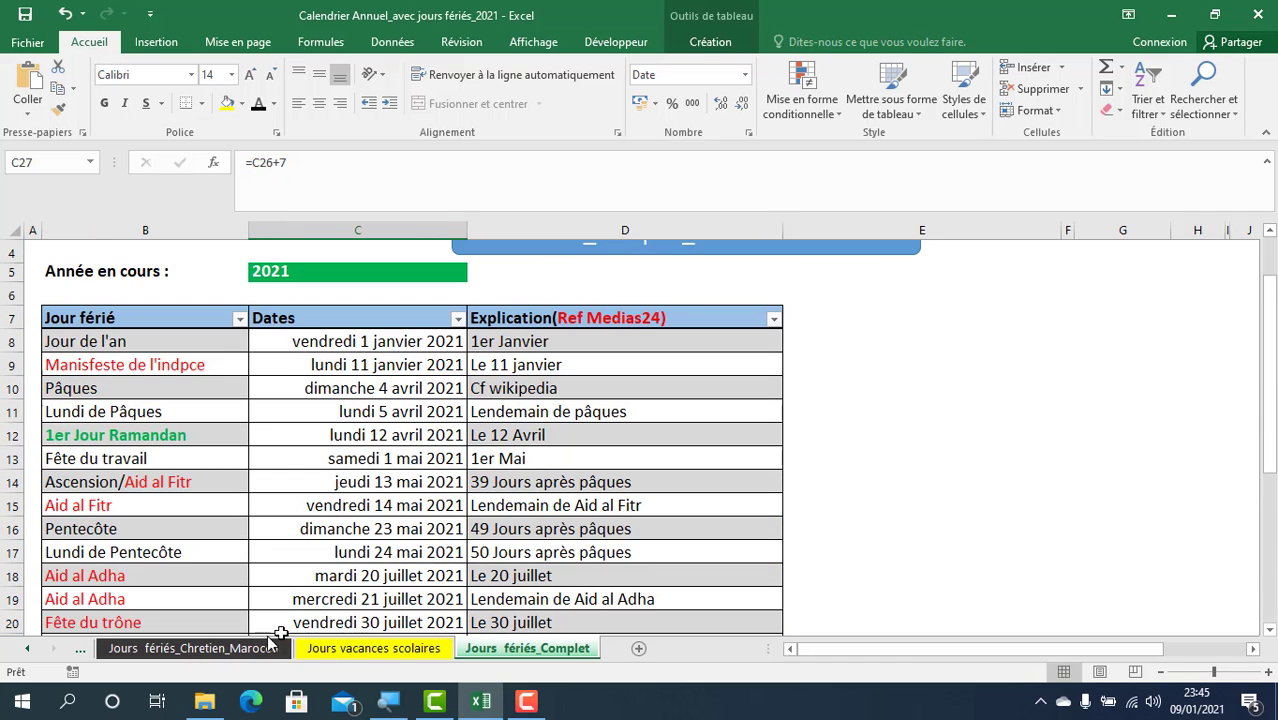
left_click(240, 650)
left_click(82, 652)
left_click(152, 648)
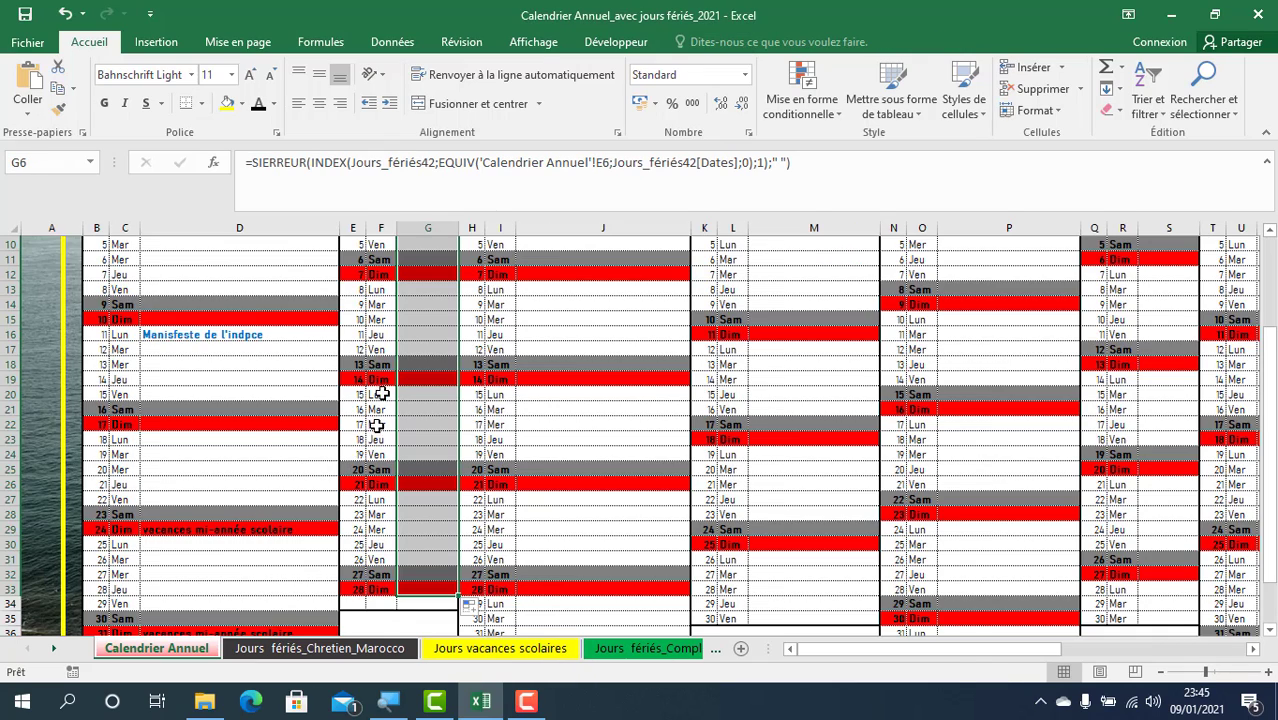
- Paste the copied SIERREUR formula into March's first cell, J6, and set its EQUIV lookup reference to H6
scroll(520, 340, "up", 4)
left_click(538, 343)
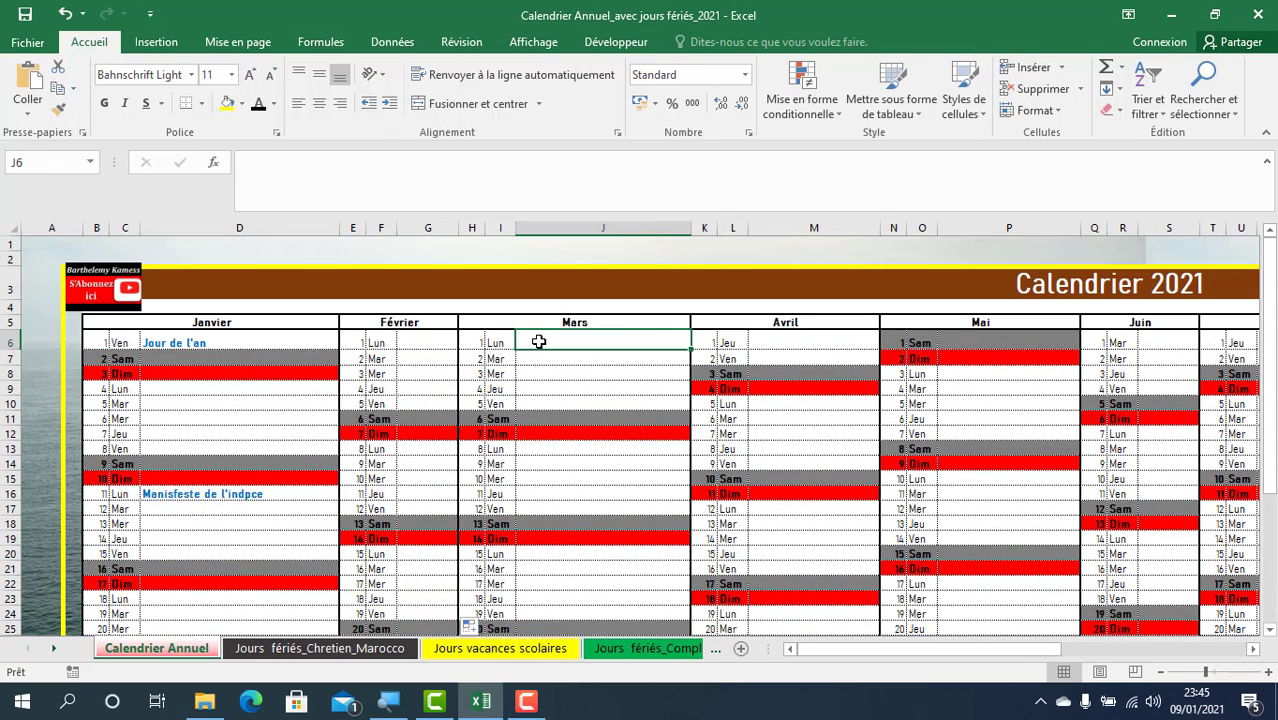
key("ctrl+v")
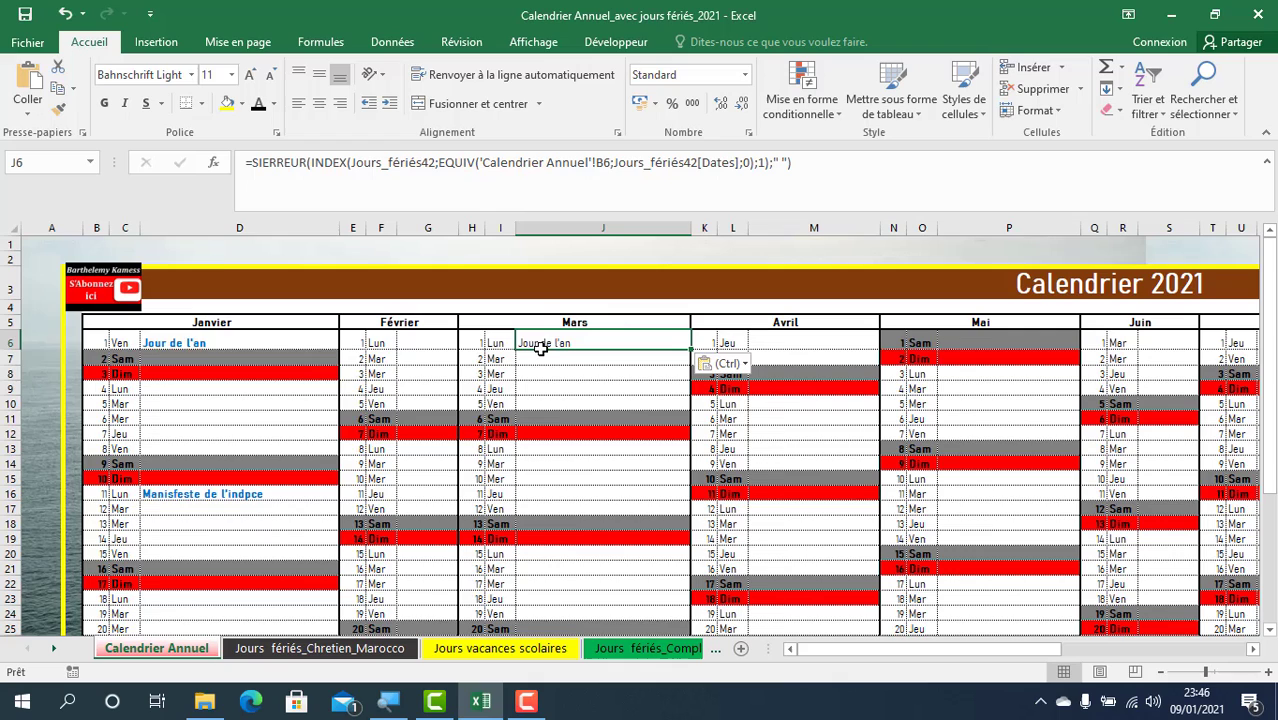
left_click(601, 167)
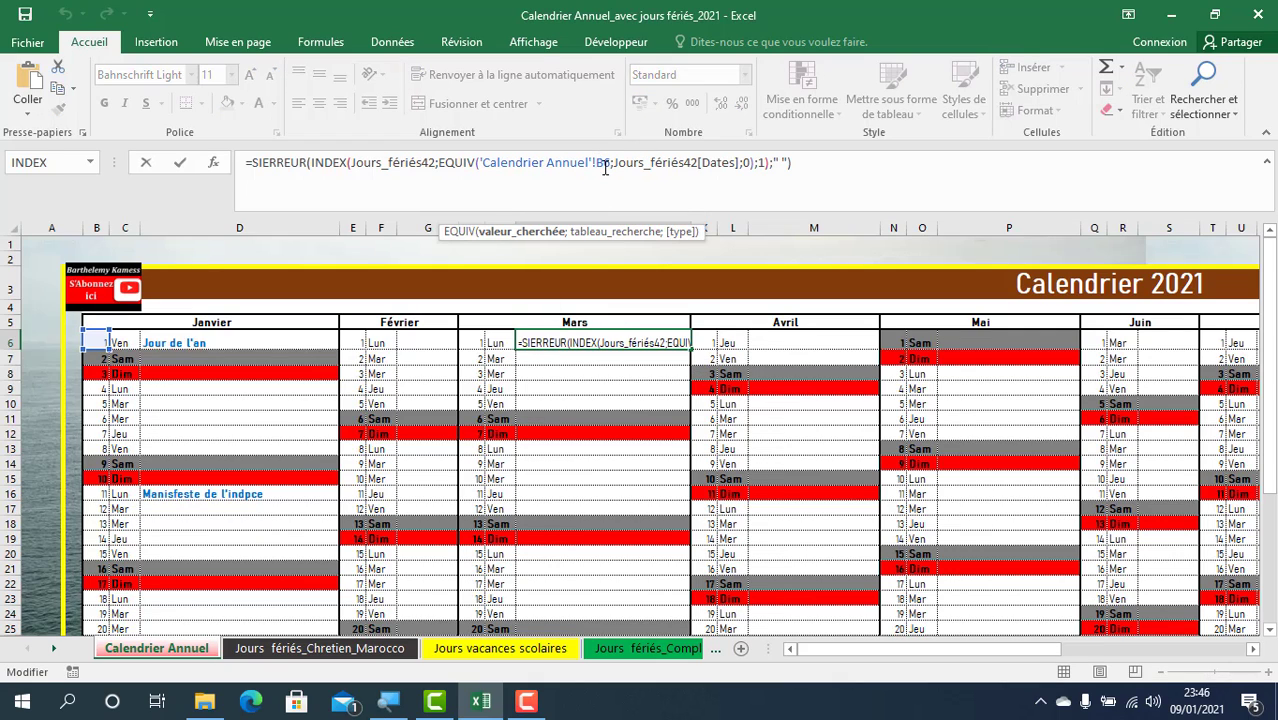
key("BackSpace")
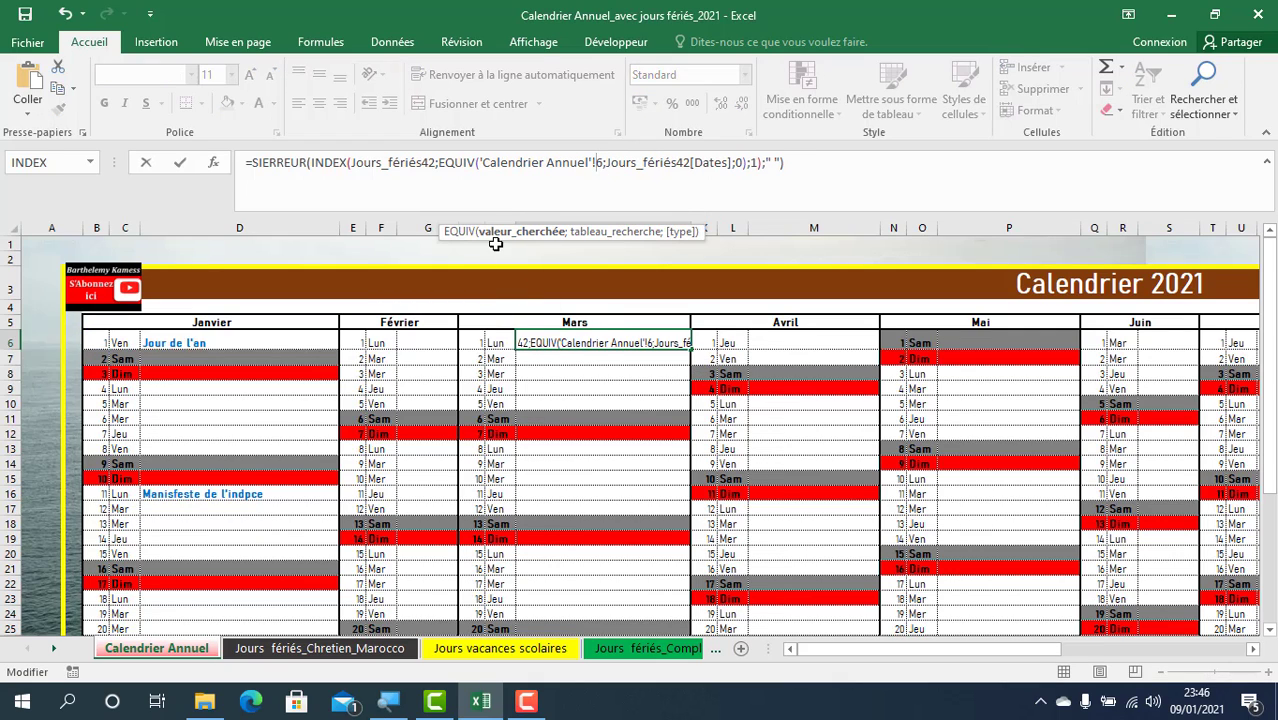
left_click(497, 238)
left_click(616, 240)
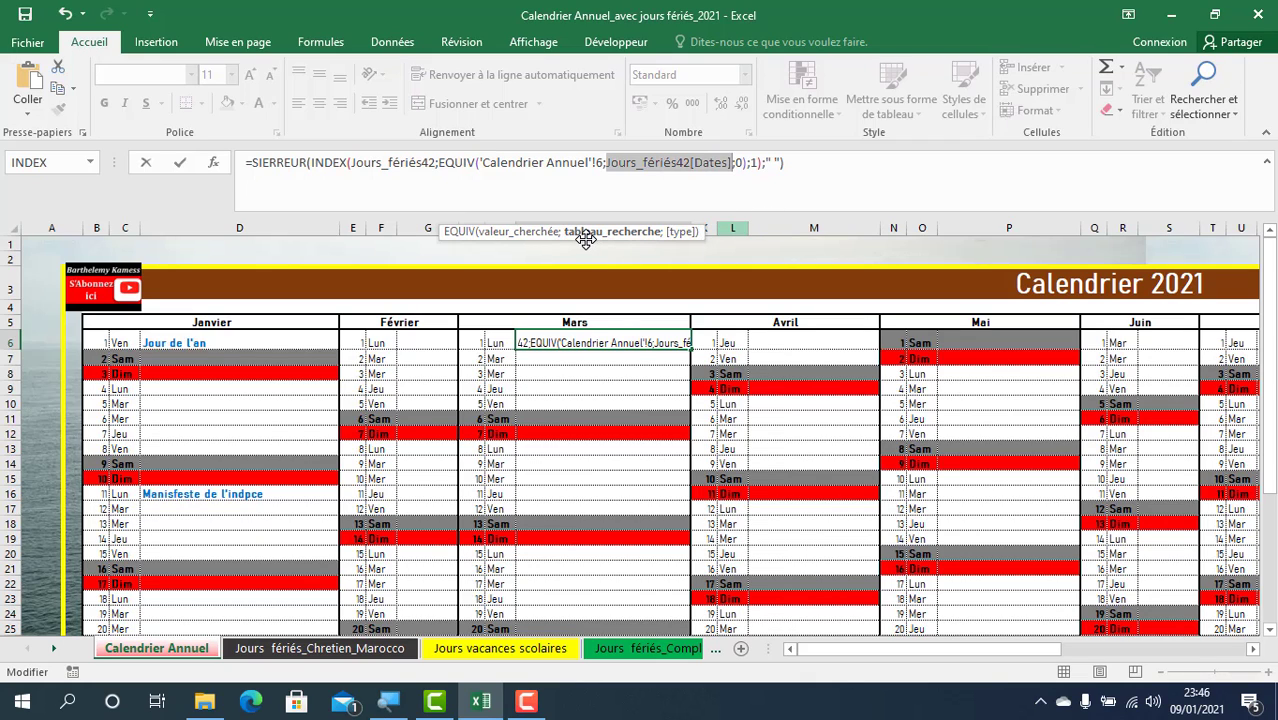
key("ctrl+z")
left_click_drag(585, 238, 975, 197)
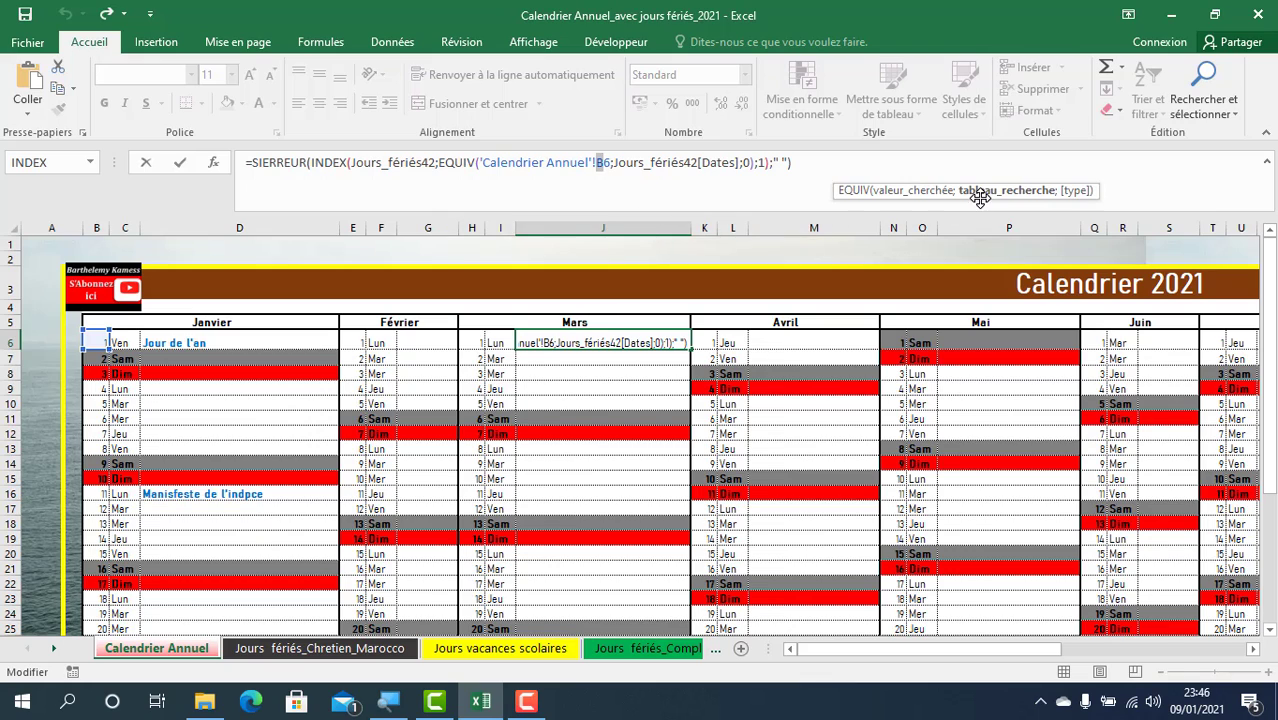
left_click(475, 342)
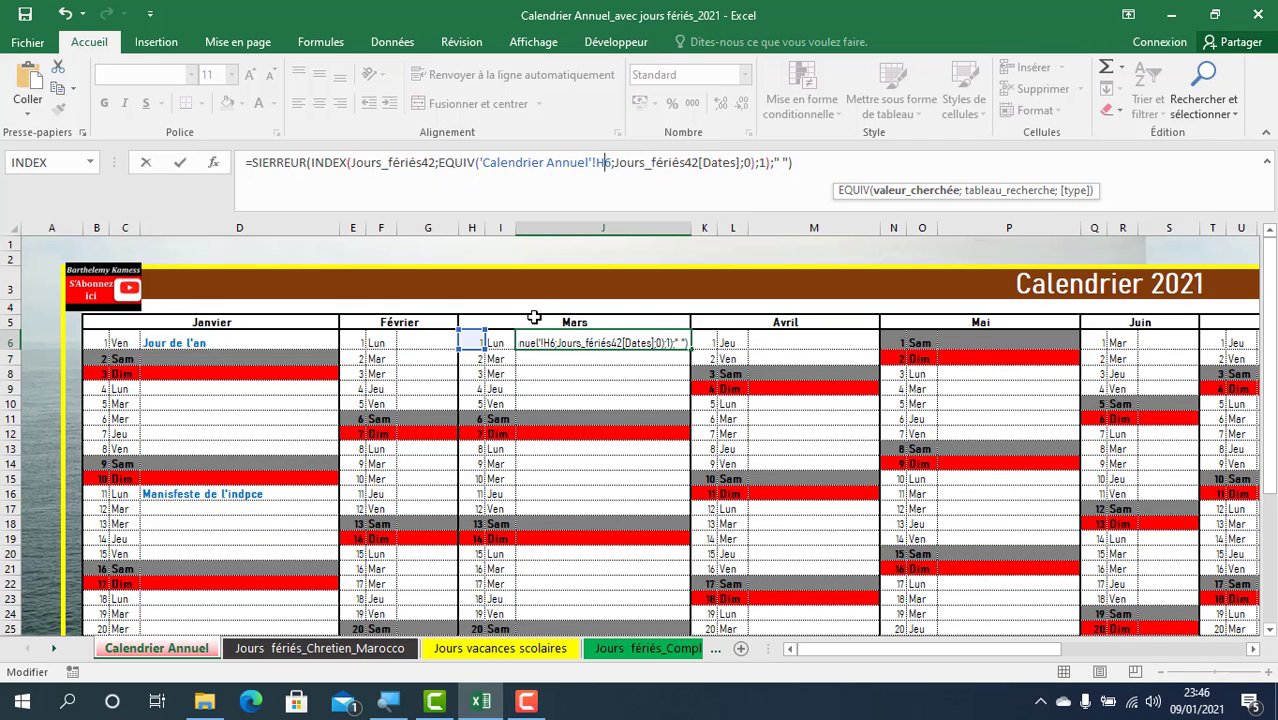
key("ctrl+Return")
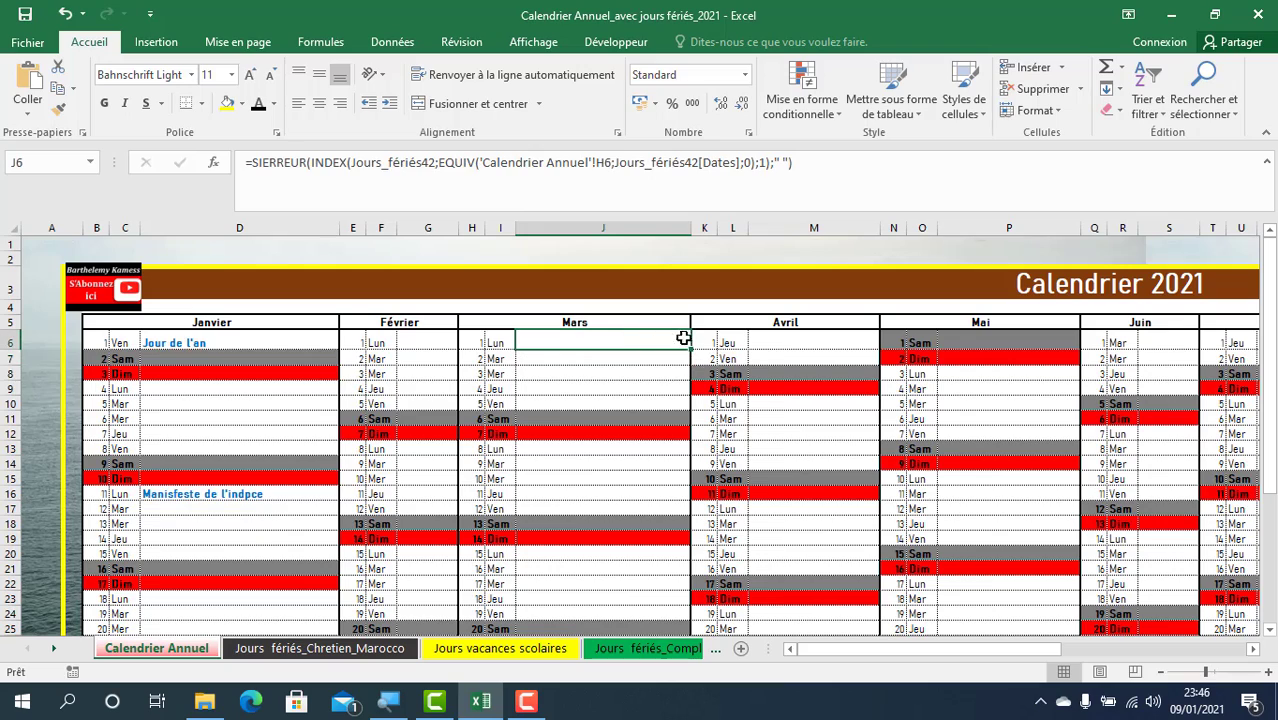
- Fill the March formula from J6 down to J36 and check the vacation entries in J26 and J19
double_click(690, 348)
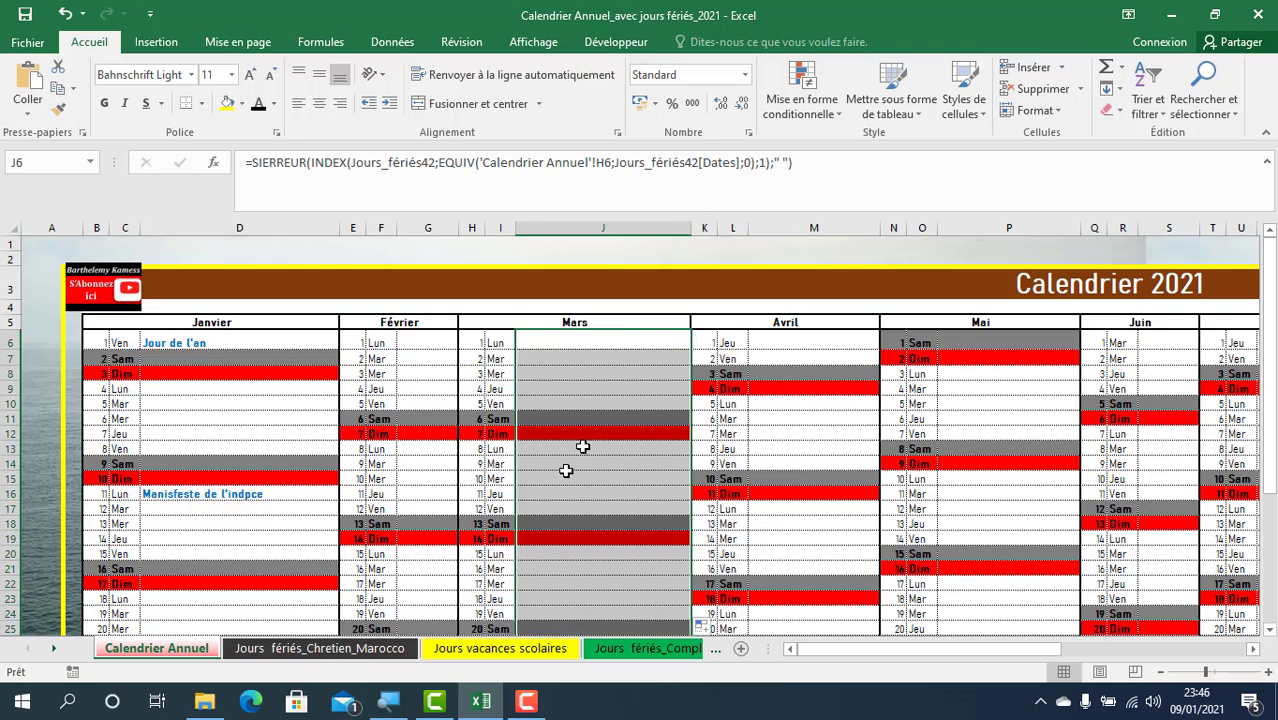
scroll(571, 474, "down", 6)
scroll(569, 476, "down", 1)
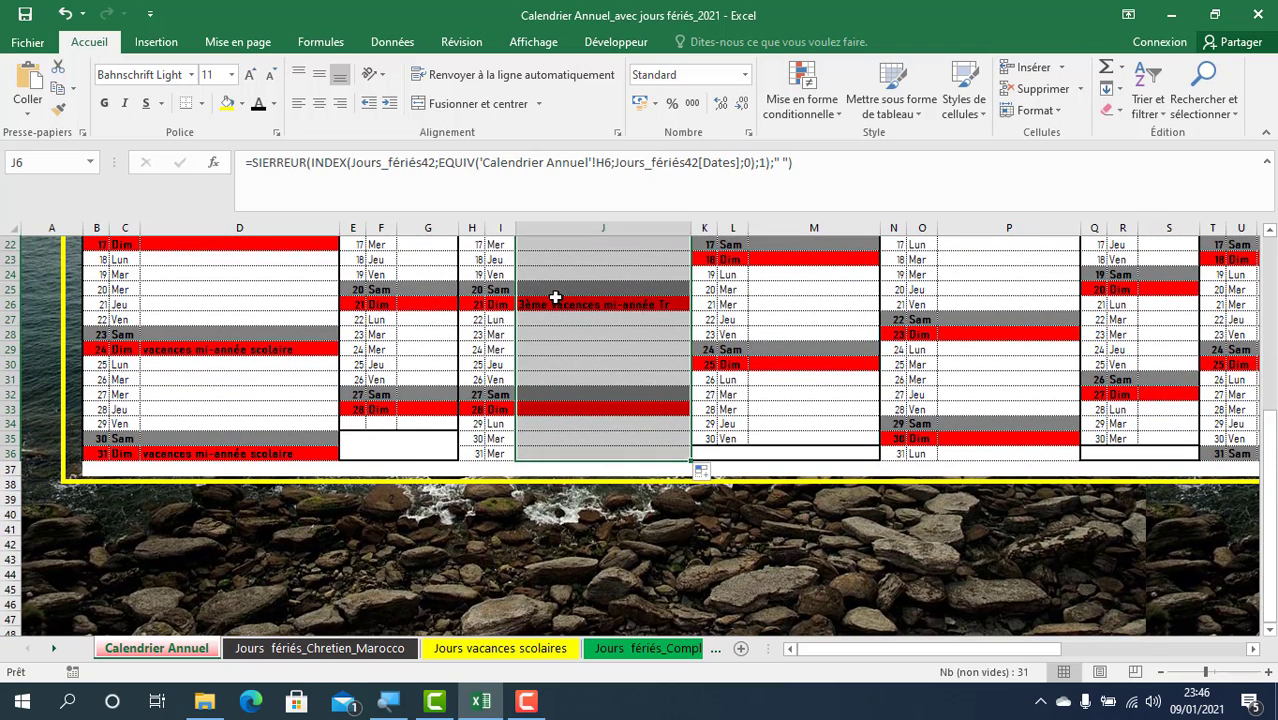
left_click(565, 303)
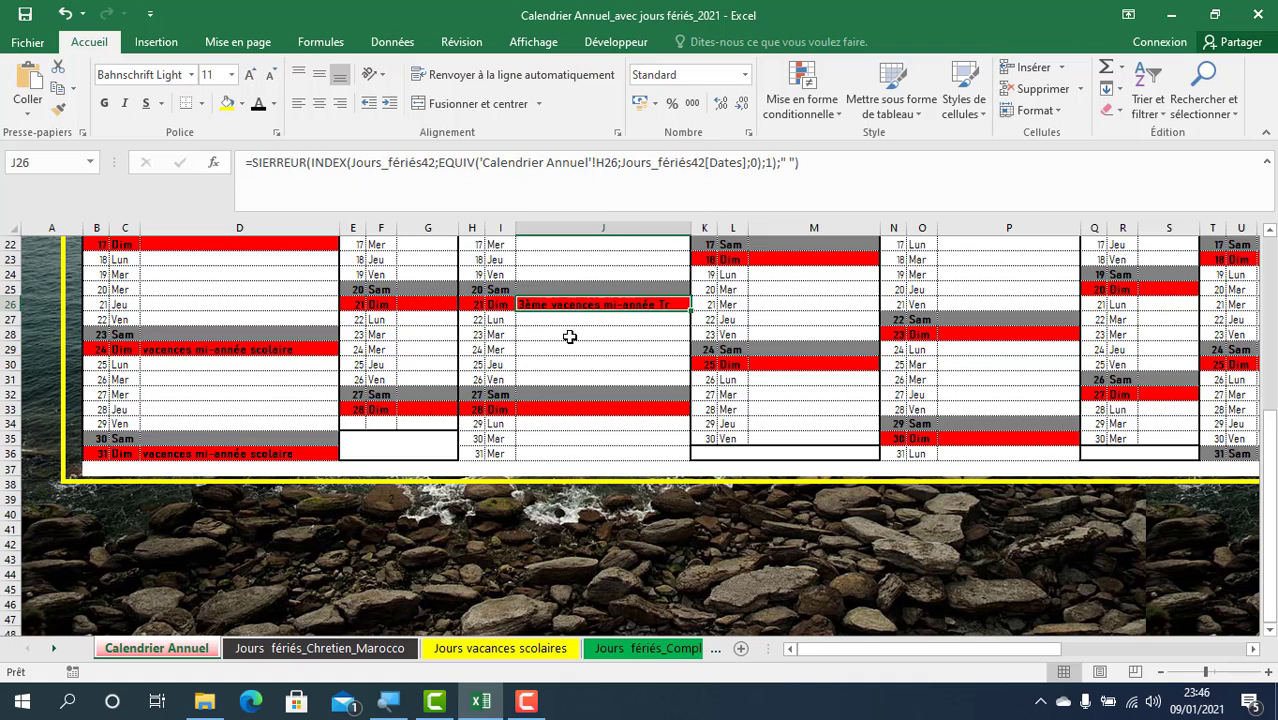
scroll(569, 337, "up", 3)
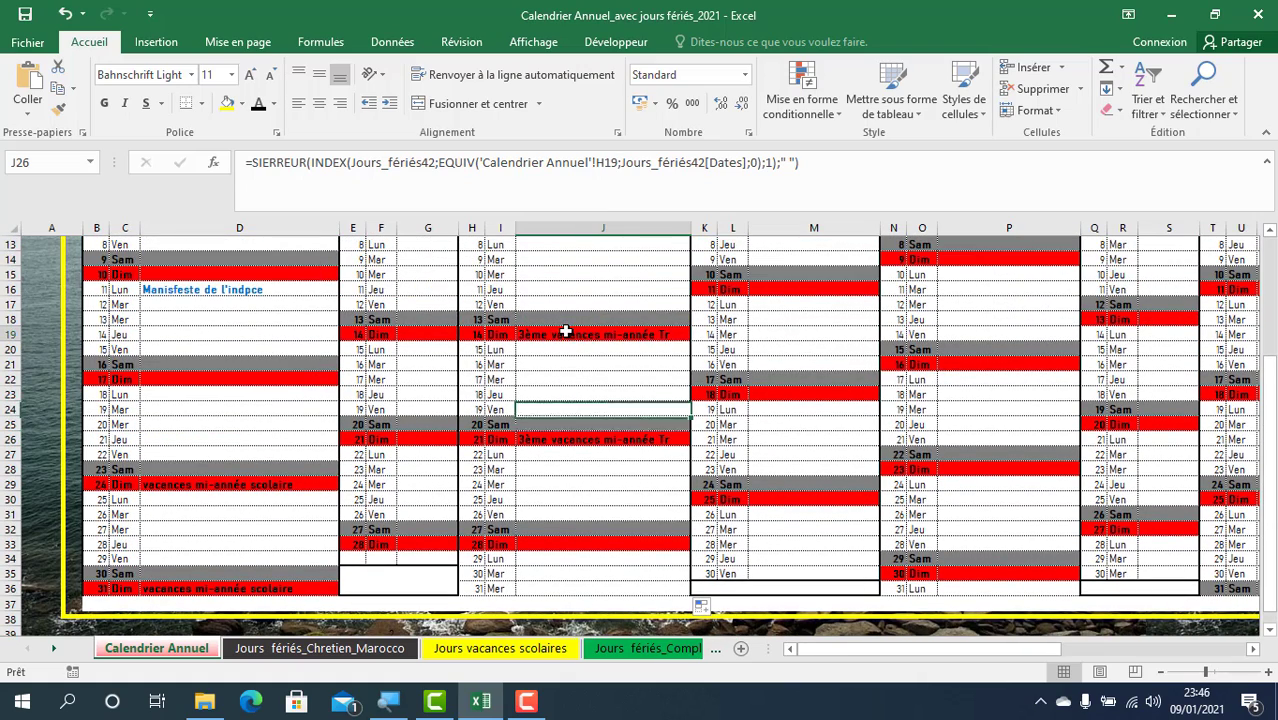
left_click(178, 486)
scroll(434, 461, "up", 3)
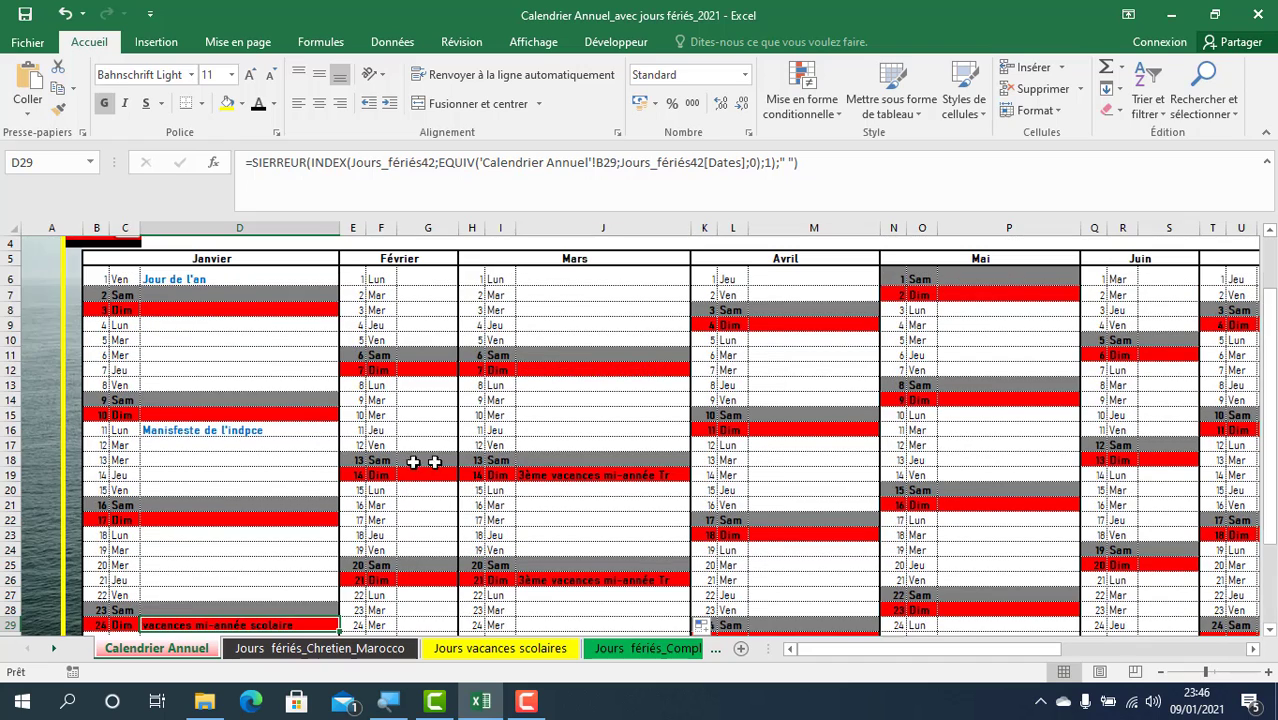
left_click(525, 477)
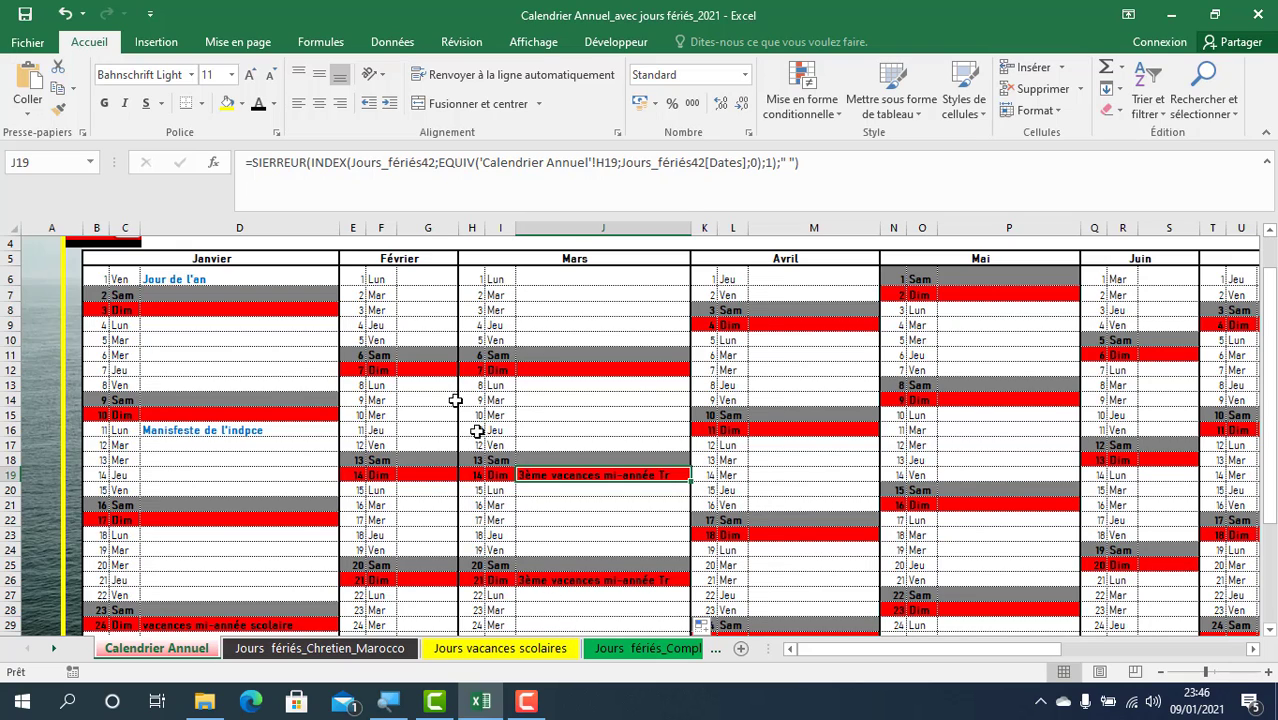
- Paste the copied SIERREUR formula into April's first cell, M6, with K66 as its EQUIV lookup reference
left_click(781, 277)
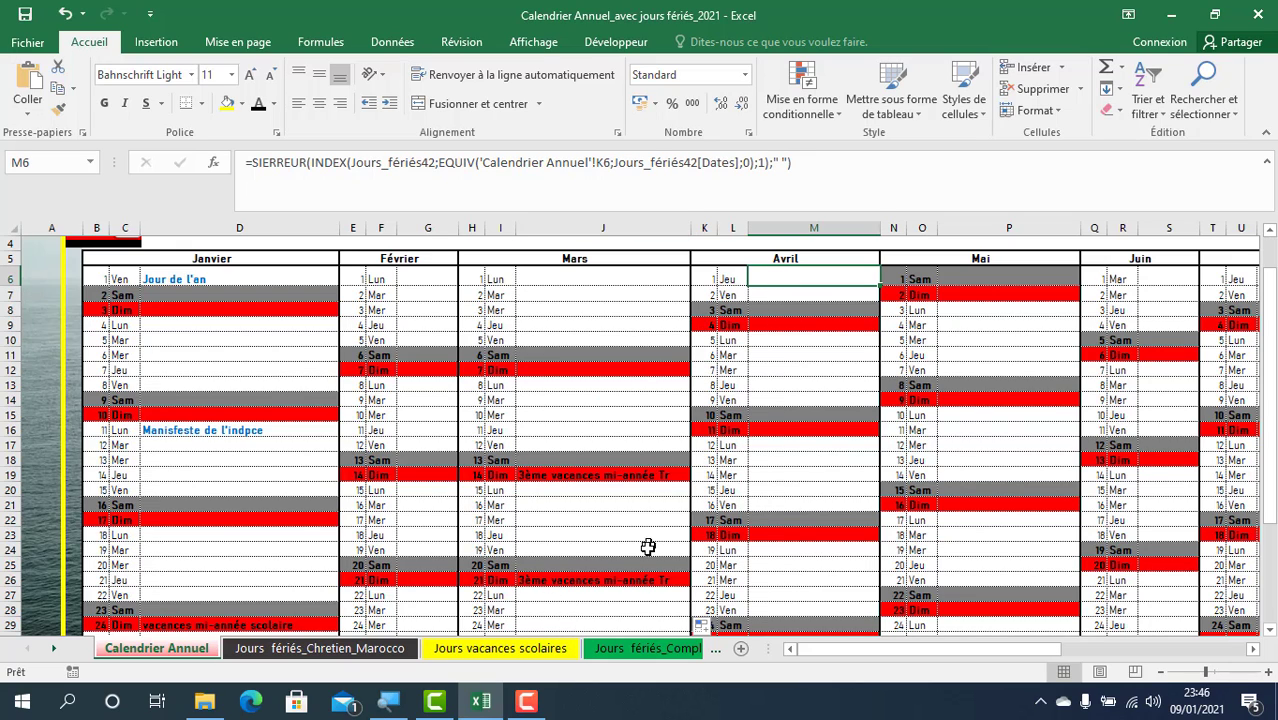
type("Jour de l'an")
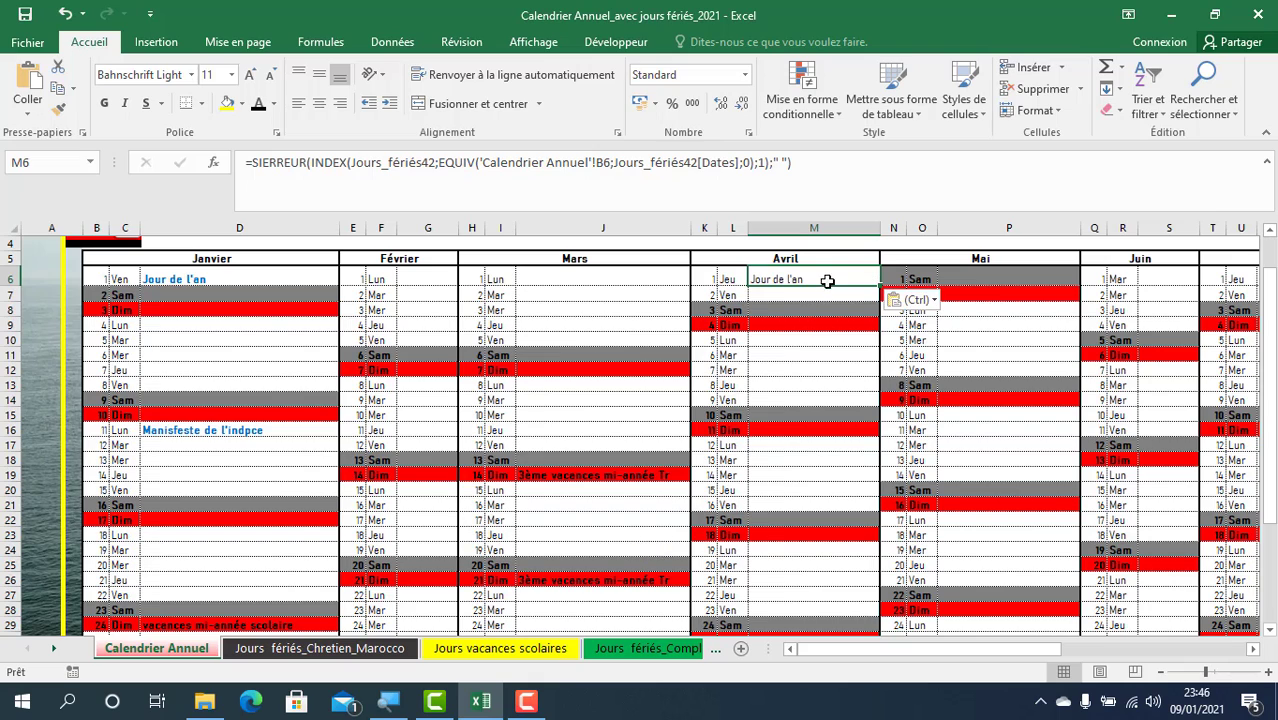
left_click(605, 163)
key("BackSpace")
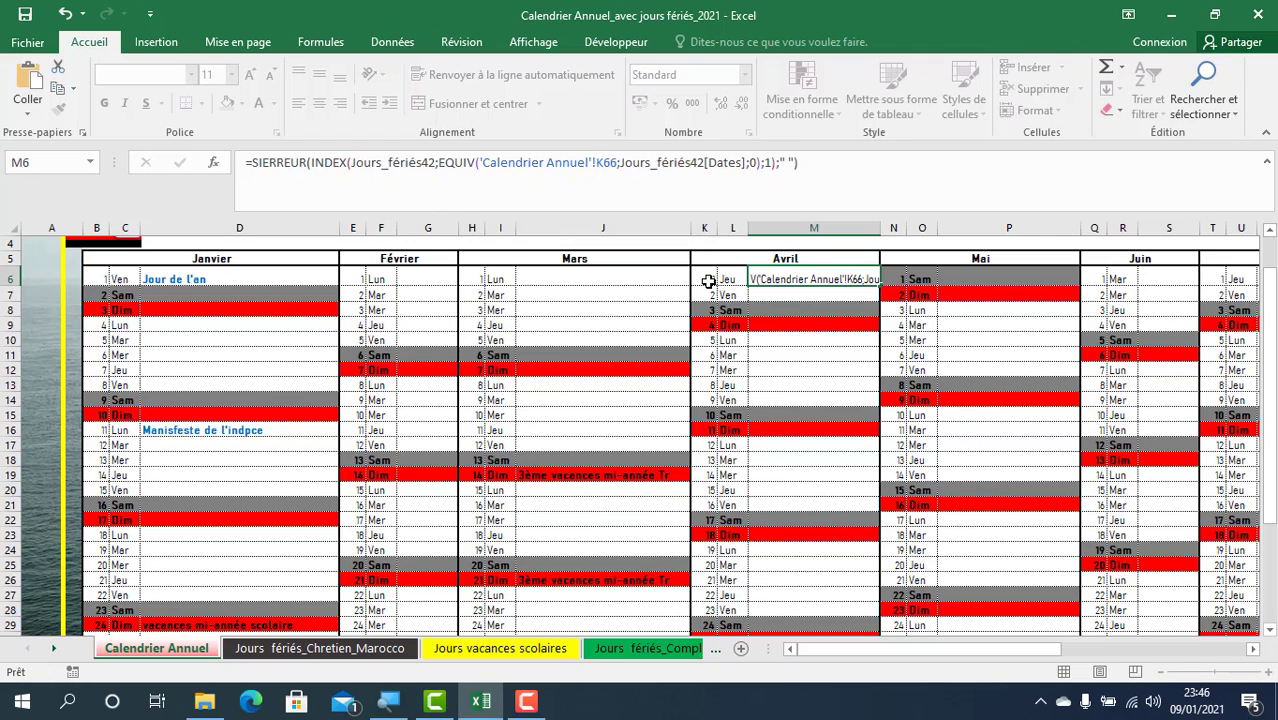
key("Return")
- Fill the April formula from M6 down to M36 and check the filled column
left_click(868, 275)
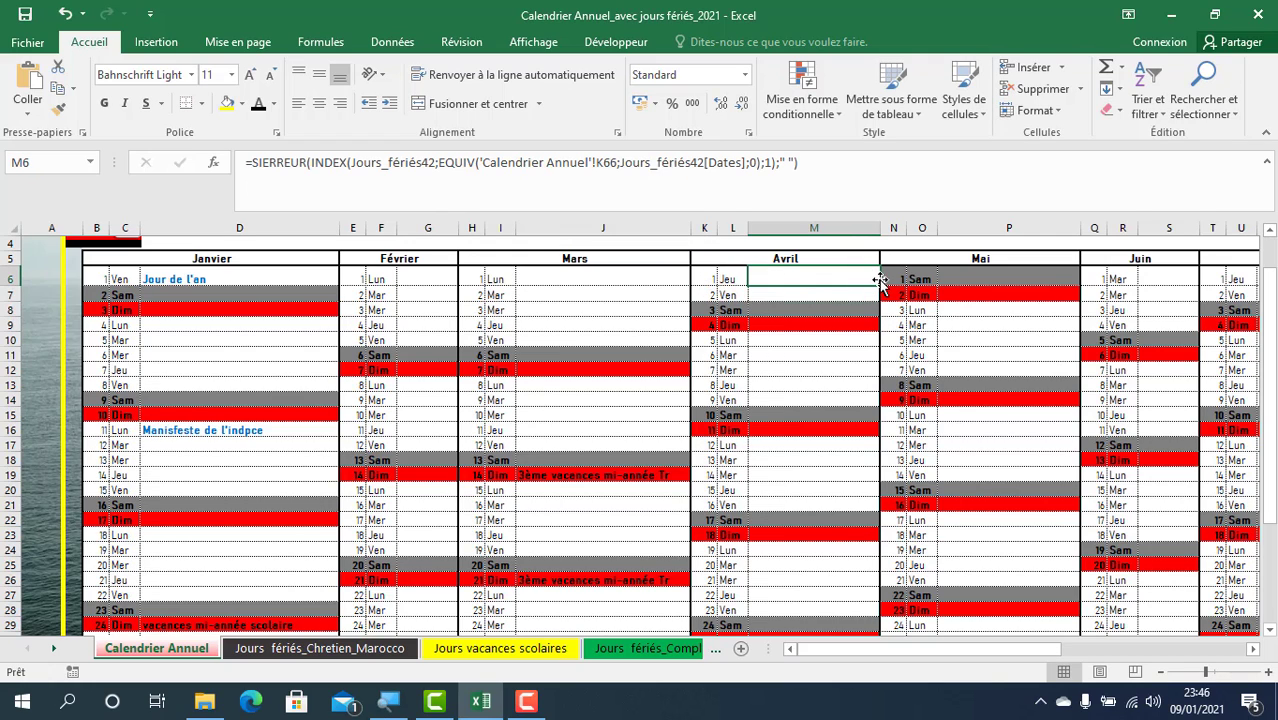
double_click(880, 282)
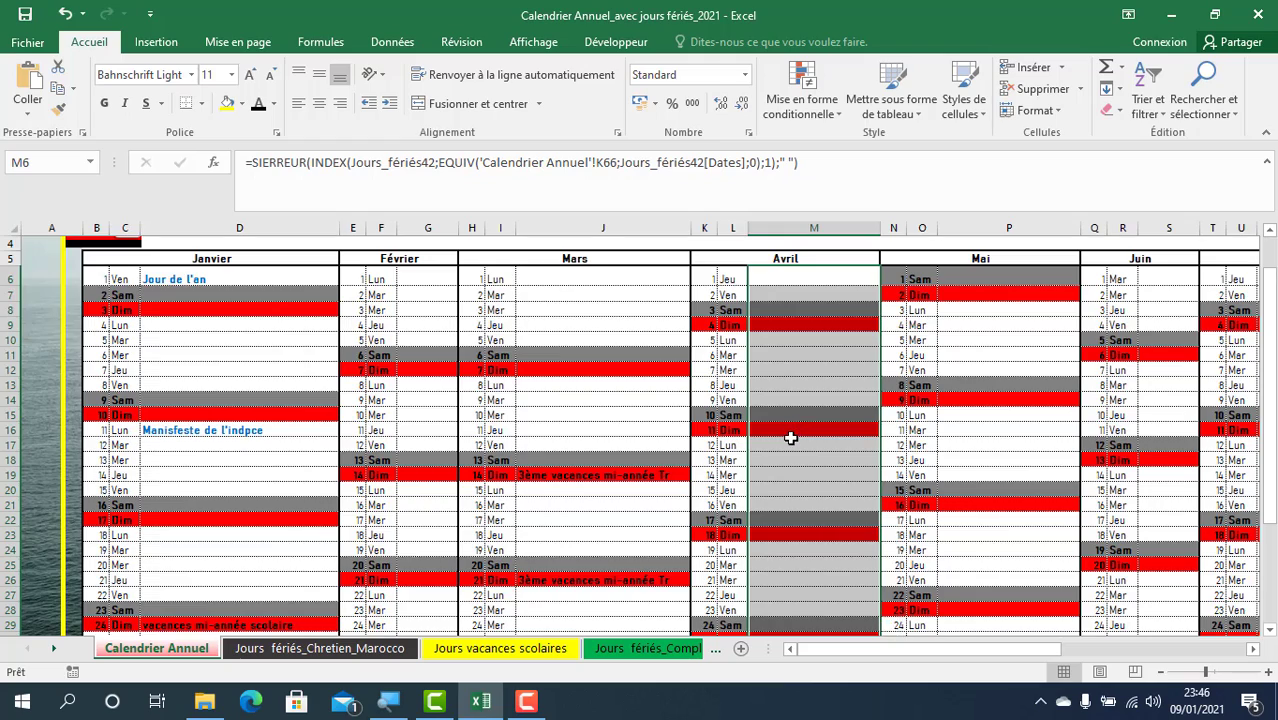
scroll(790, 432, "down", 7)
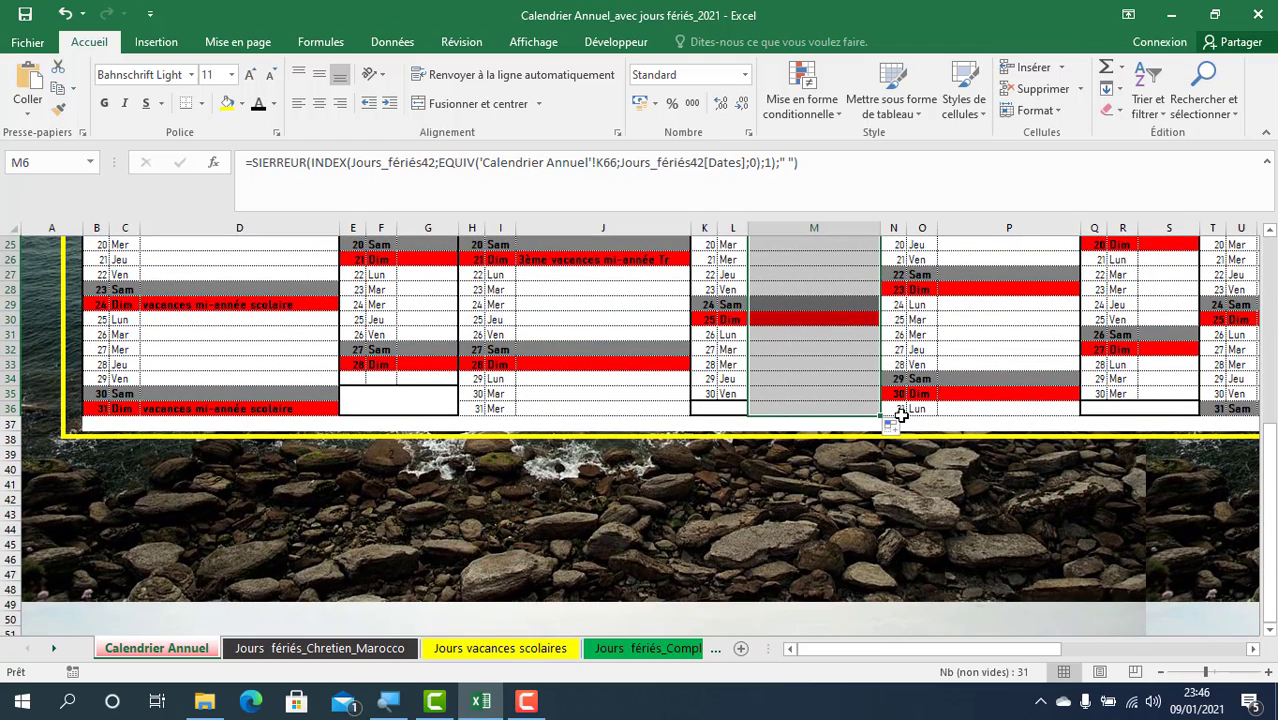
- Undo the last fill change in April's column M
key("ctrl+z")
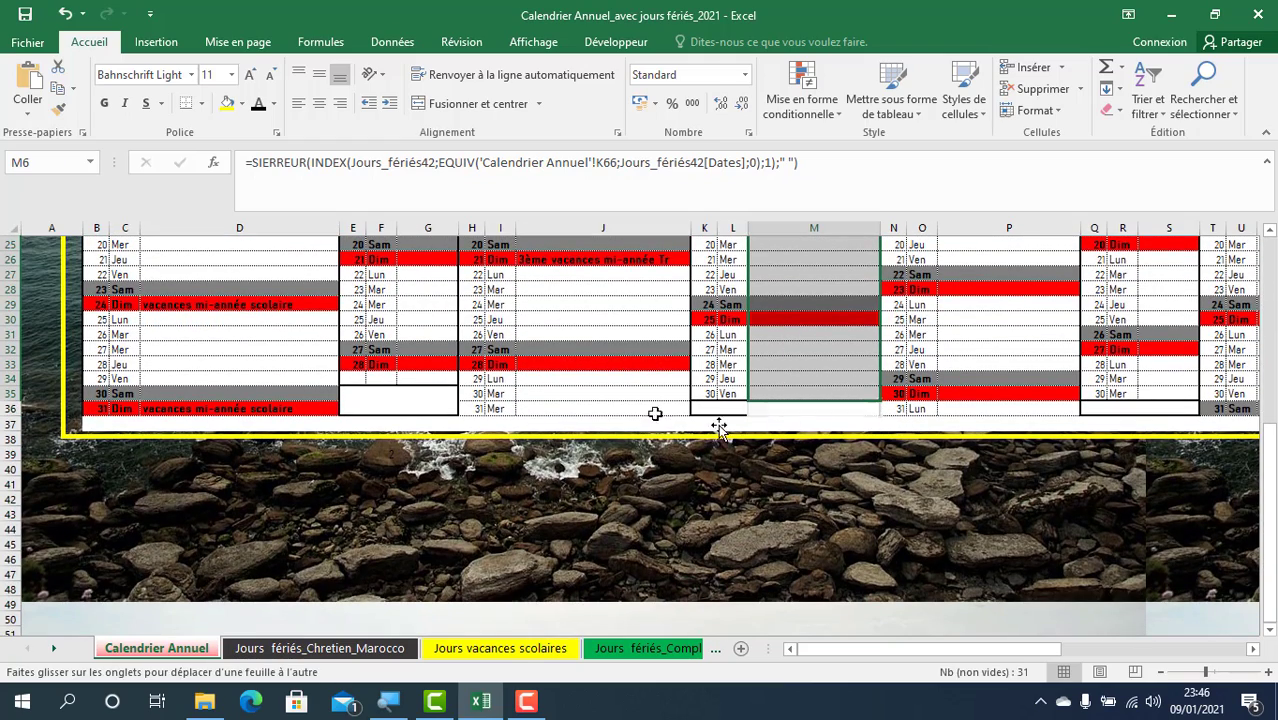
left_click(605, 395)
scroll(879, 415, "up", 8)
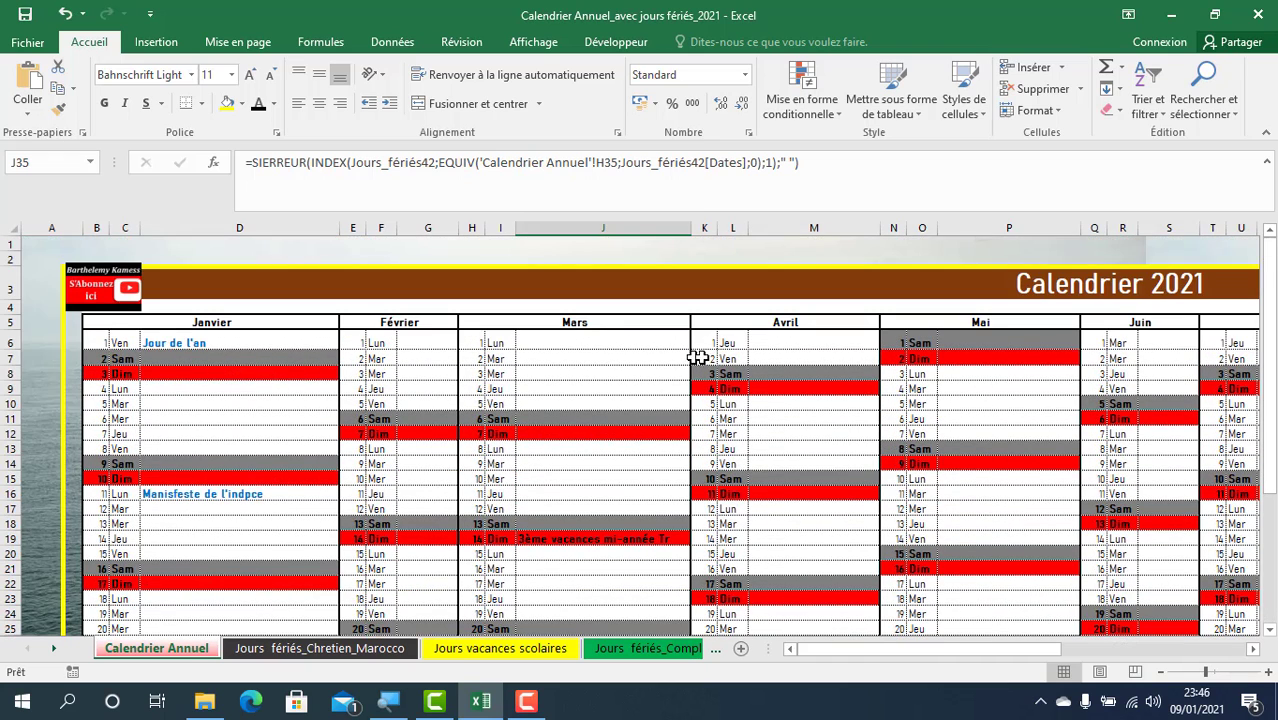
- Paste the copied SIERREUR formula into May's first cell, P6, and set its EQUIV lookup reference to N6
left_click(985, 341)
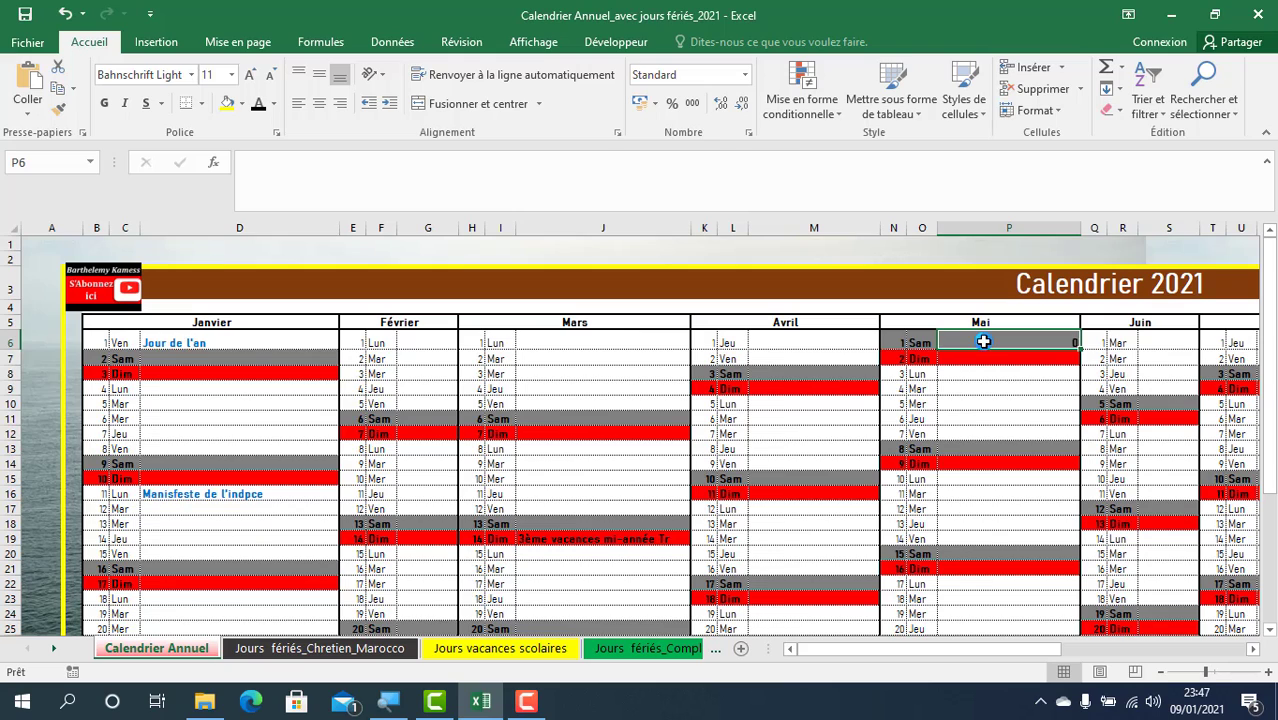
type("=SIERREUR(INDEX(Jours_fériés42;EQUIV('Calendrier Annuel'!B6;Jours_fériés42[Dates];0);1);\" \")")
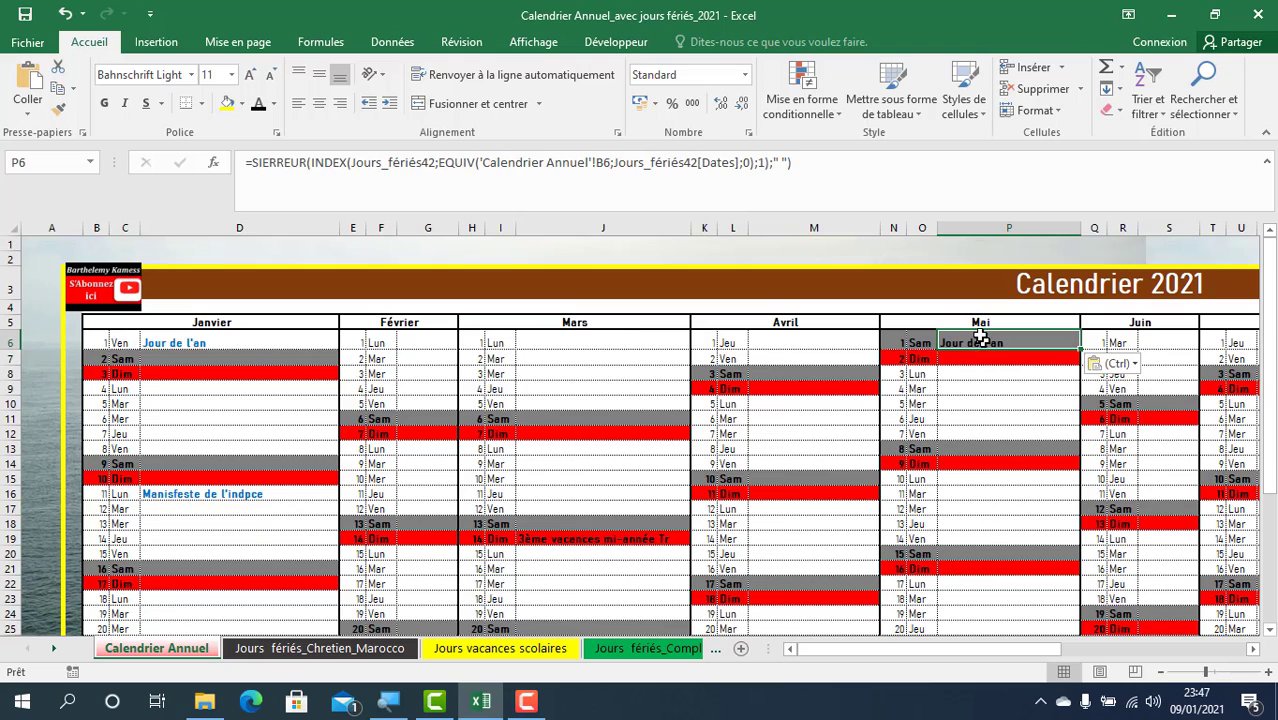
left_click(605, 167)
key("BackSpace")
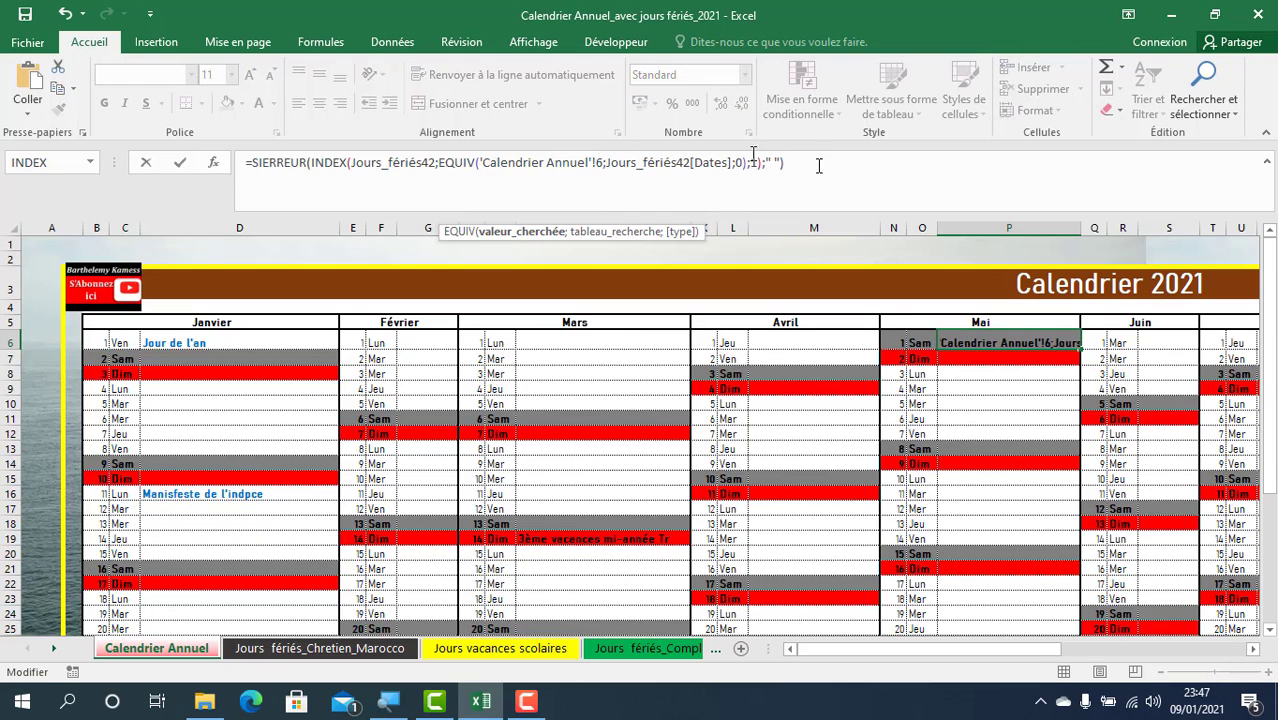
left_click(893, 341)
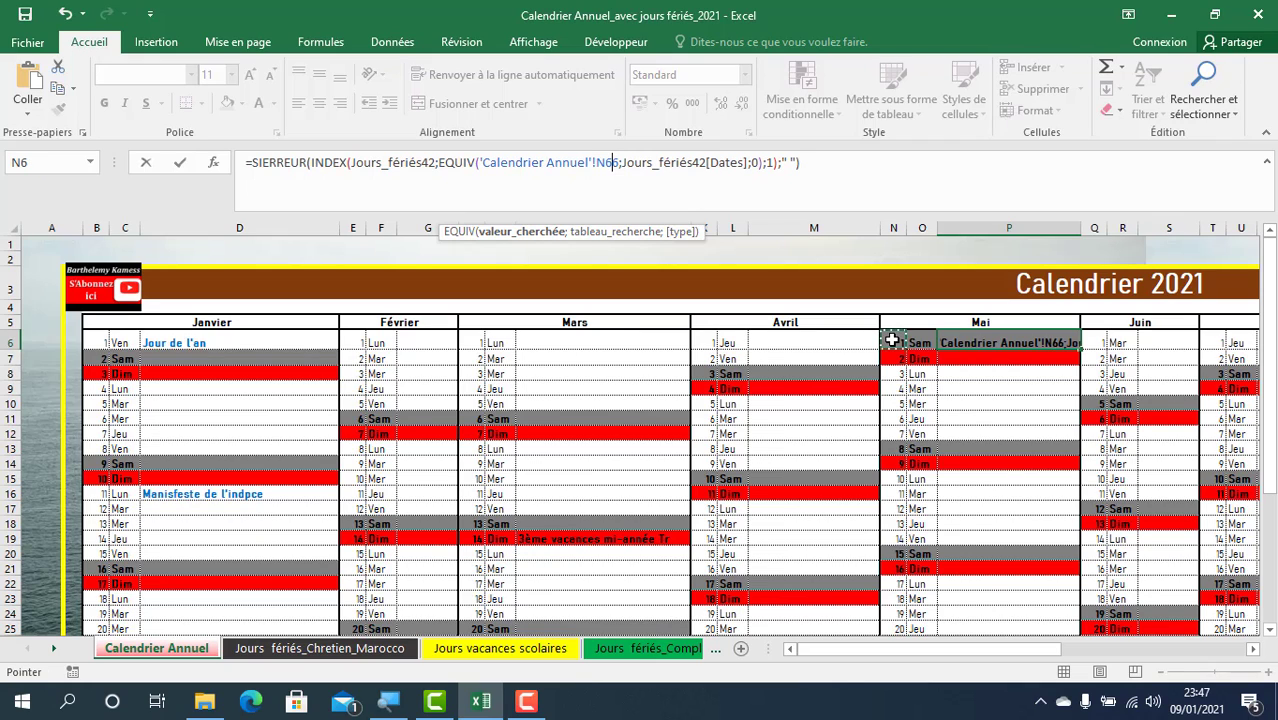
key("Return")
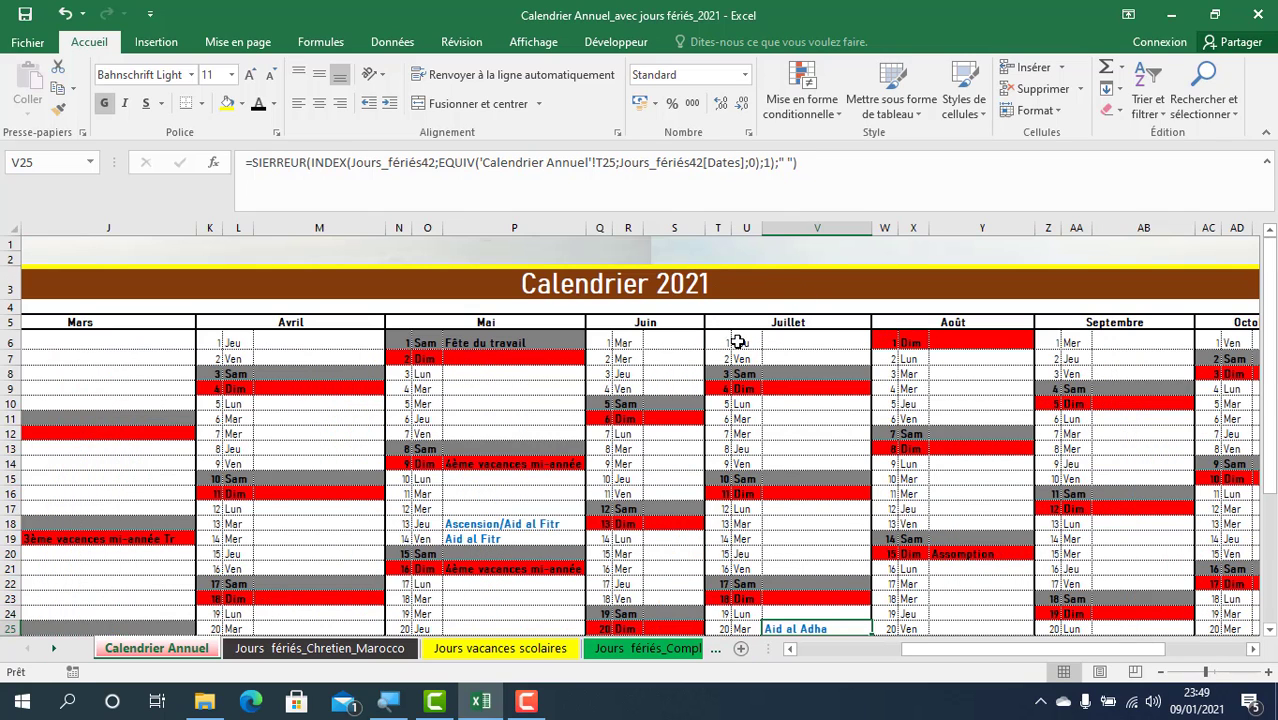
- Copy the full SIERREUR formula from May's first cell, P6, and check the June and July formulas in S6 and V6
left_click(770, 345)
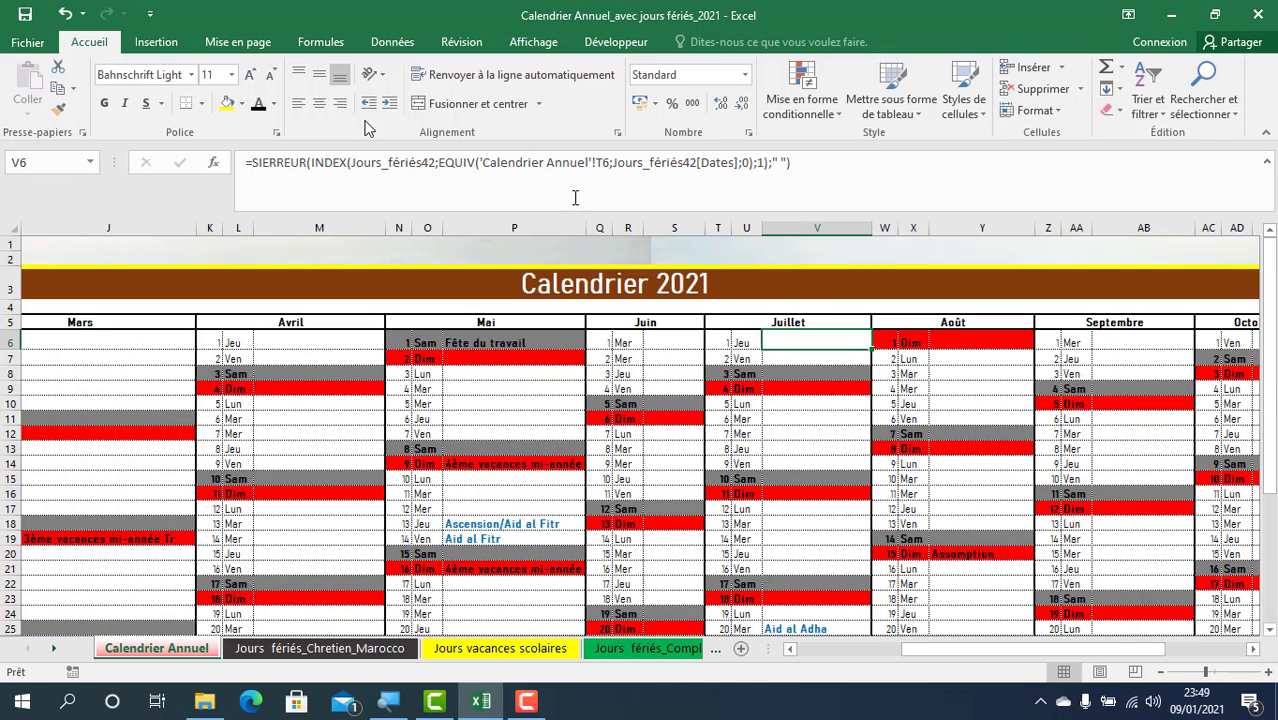
left_click(247, 163)
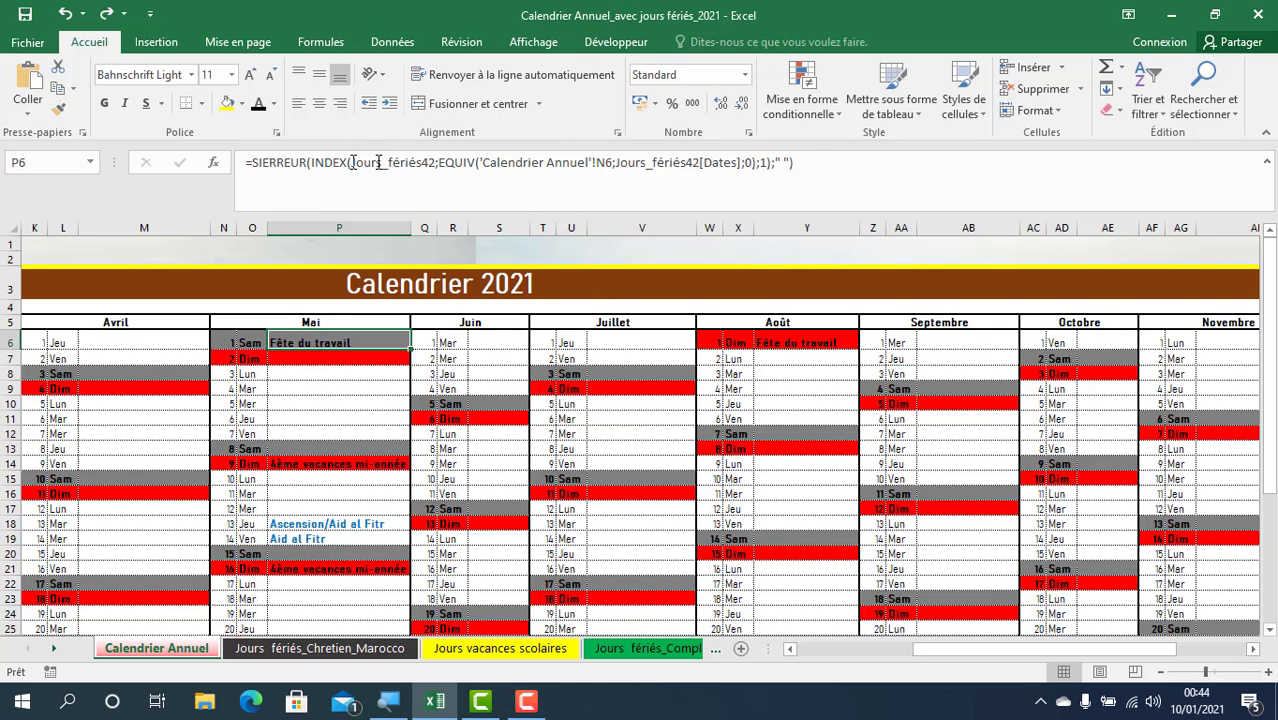
left_click(806, 177)
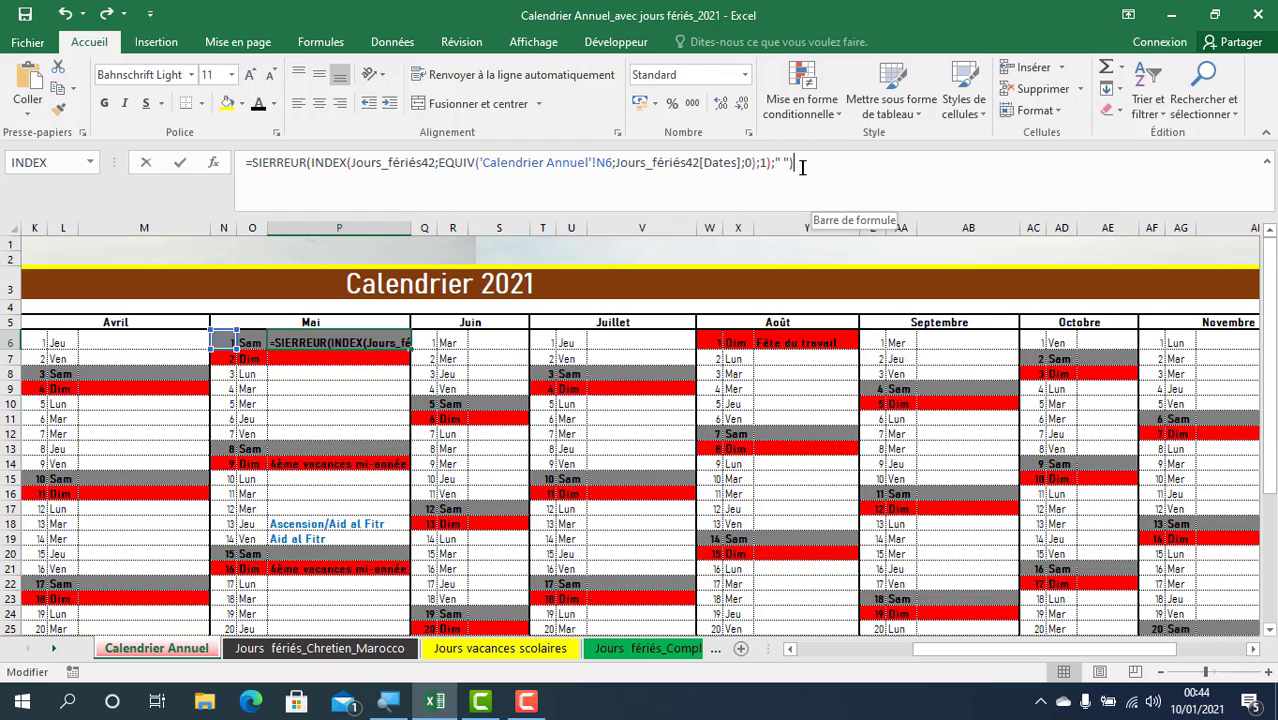
left_click_drag(798, 165, 249, 165)
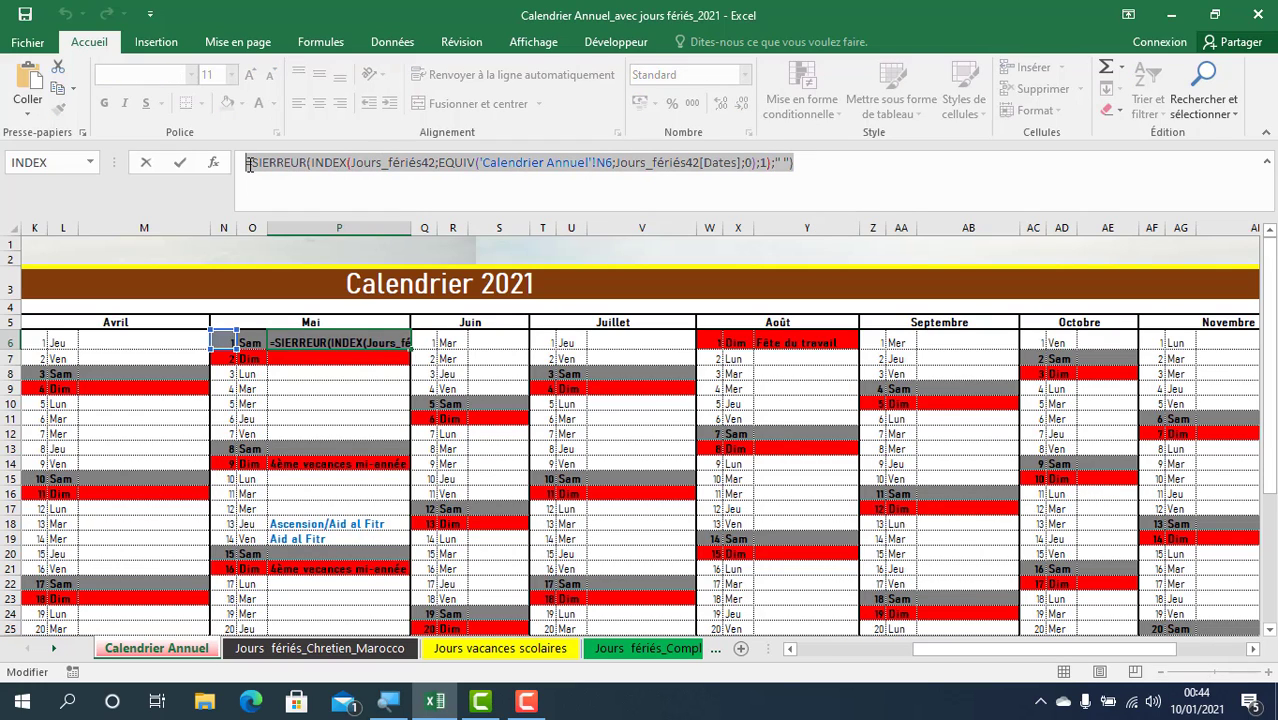
key("Escape")
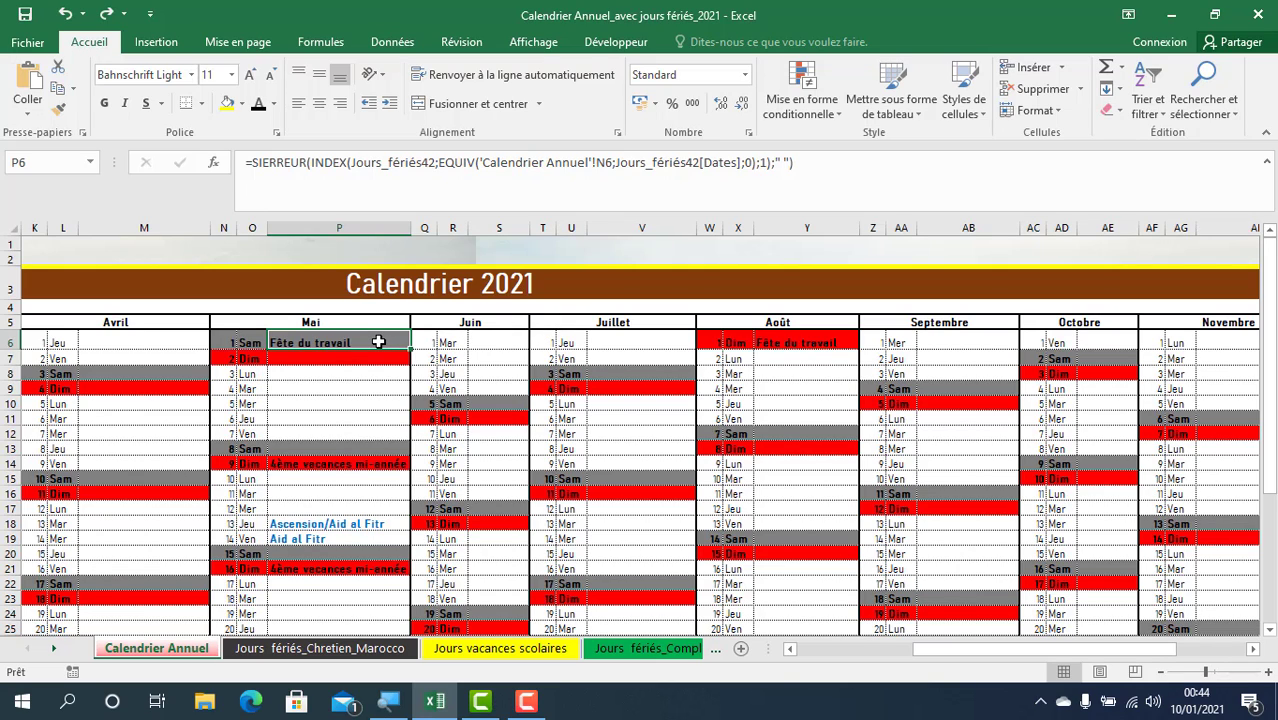
left_click(492, 342)
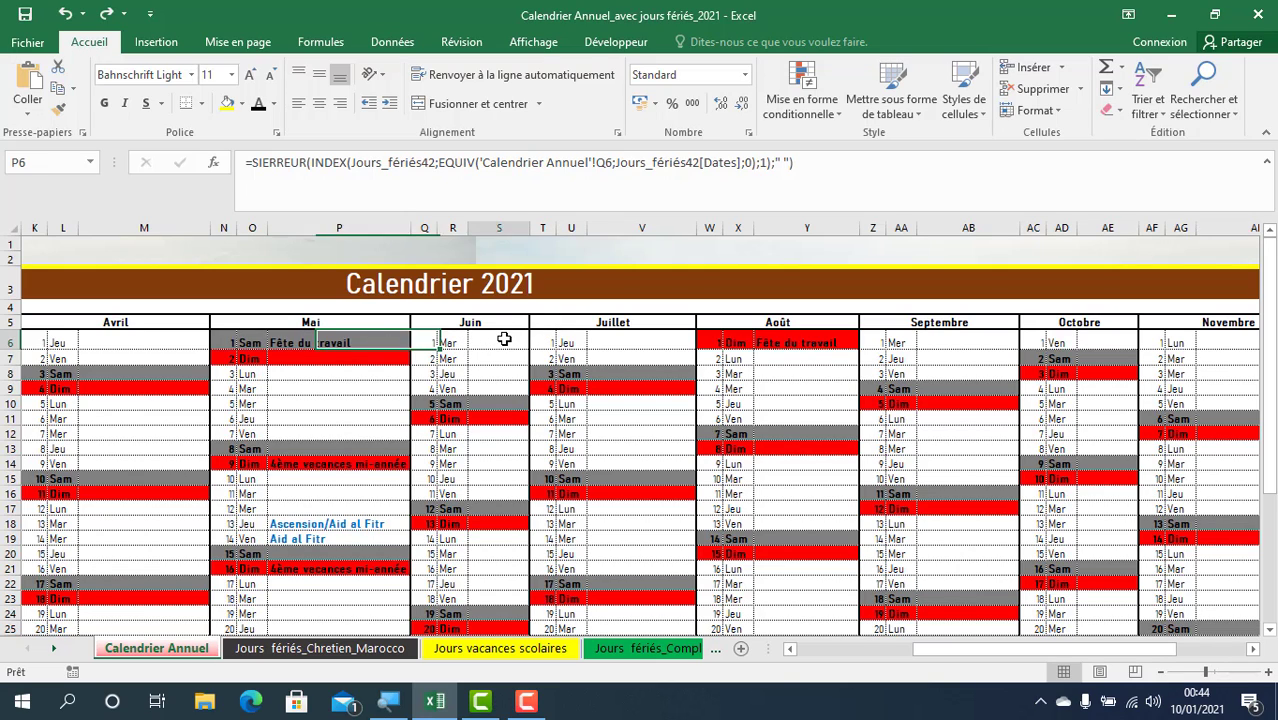
left_click(606, 337)
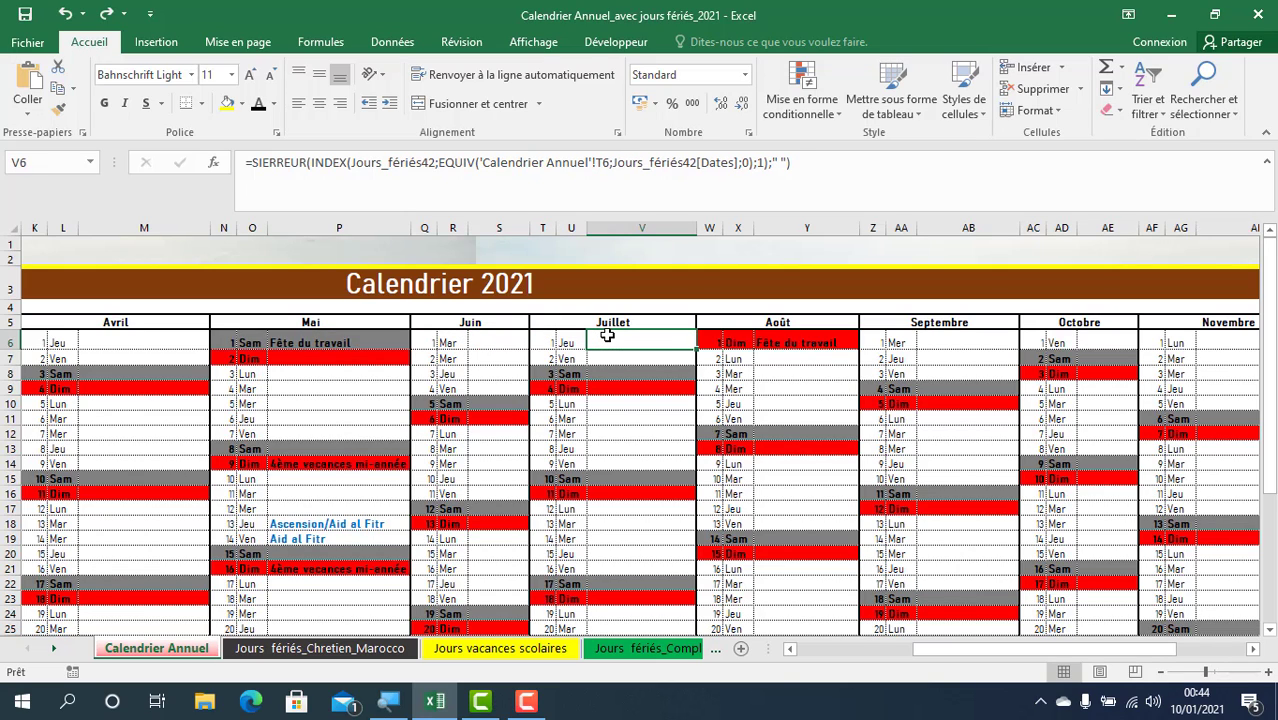
- Paste the copied SIERREUR formula into September's first cell, AB6, and set its EQUIV lookup reference to Z6
left_click(932, 336)
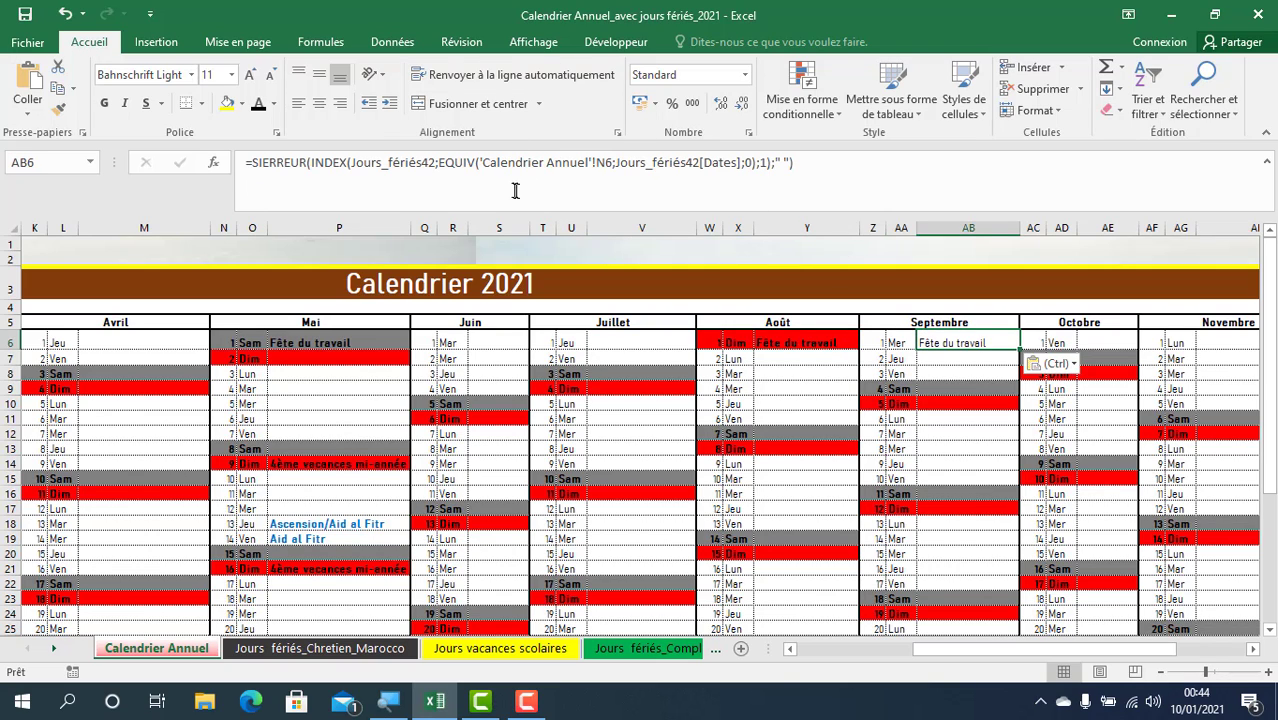
left_click(608, 163)
key("BackSpace")
key("BackSpace")
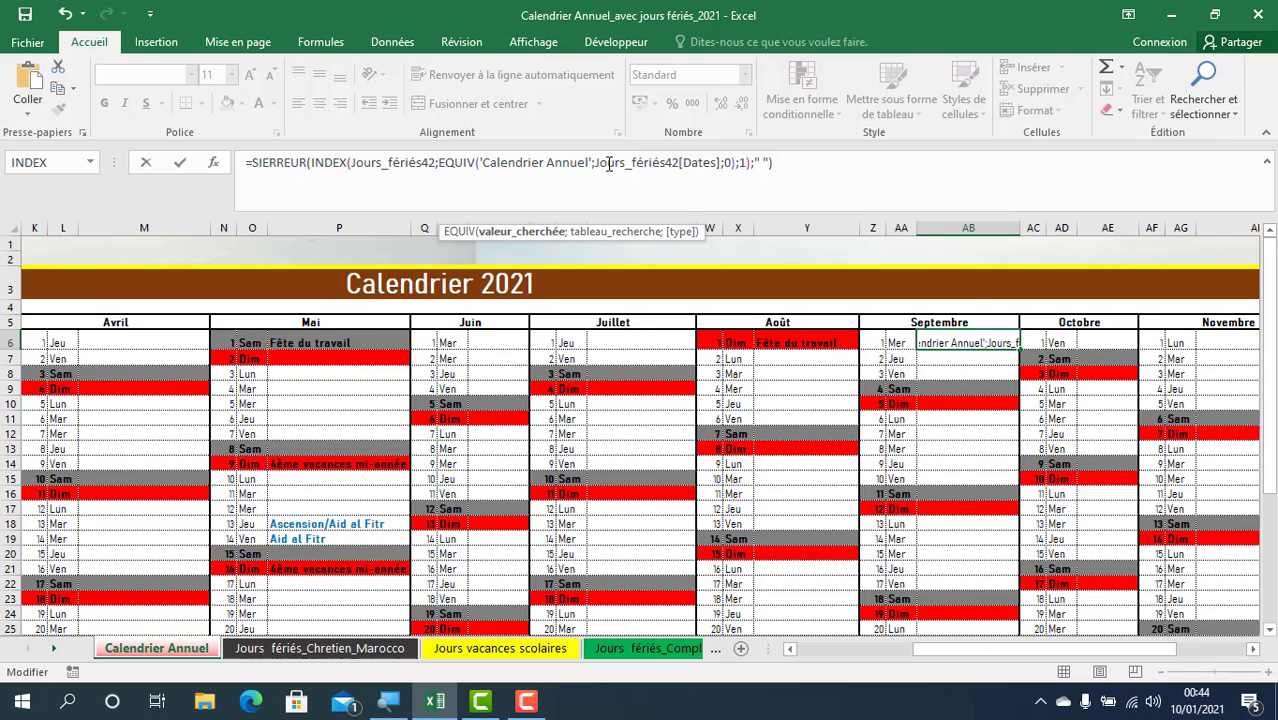
key("ctrl+z")
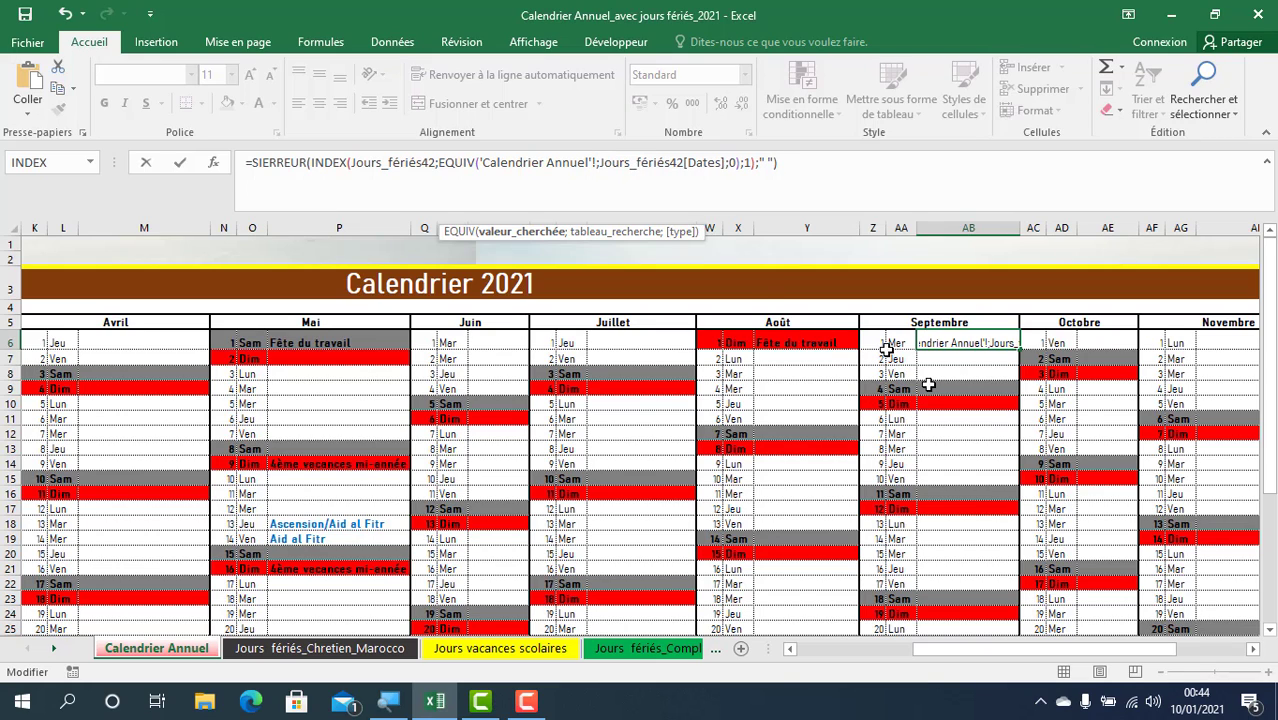
left_click(877, 342)
key("Return")
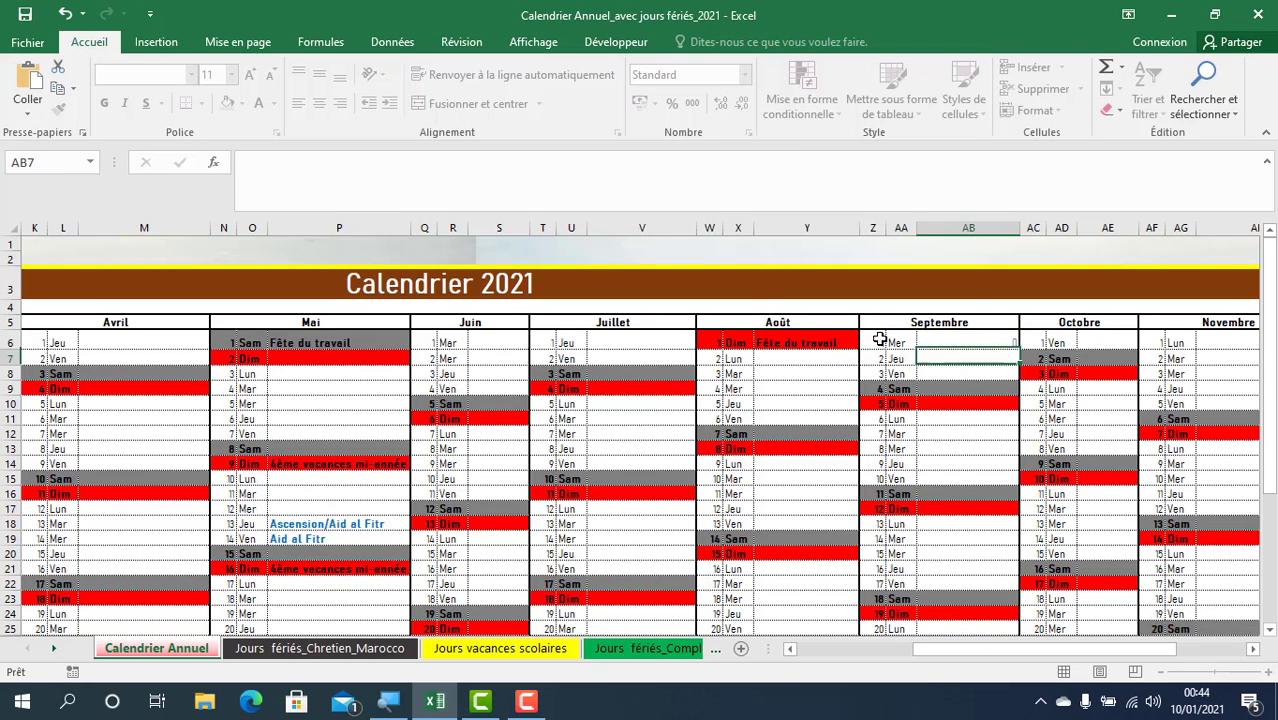
- Fill the September formula from AB6 down to AB36
left_click(954, 342)
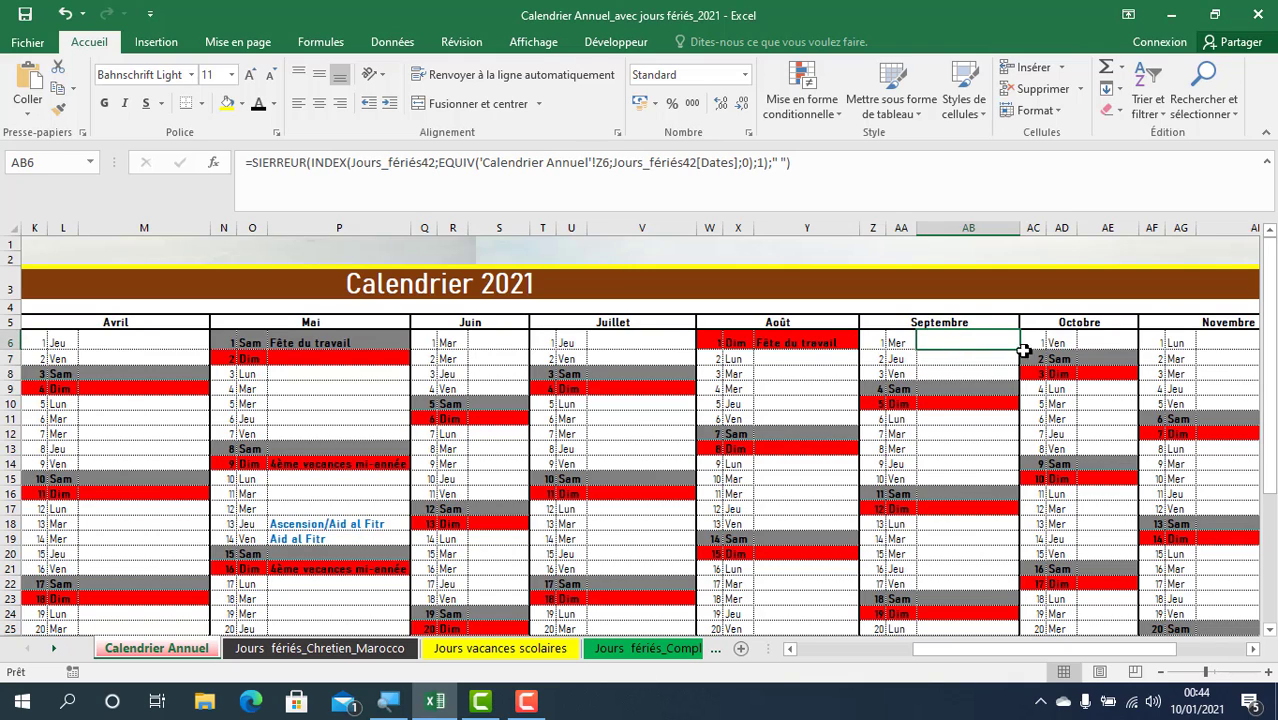
double_click(1021, 349)
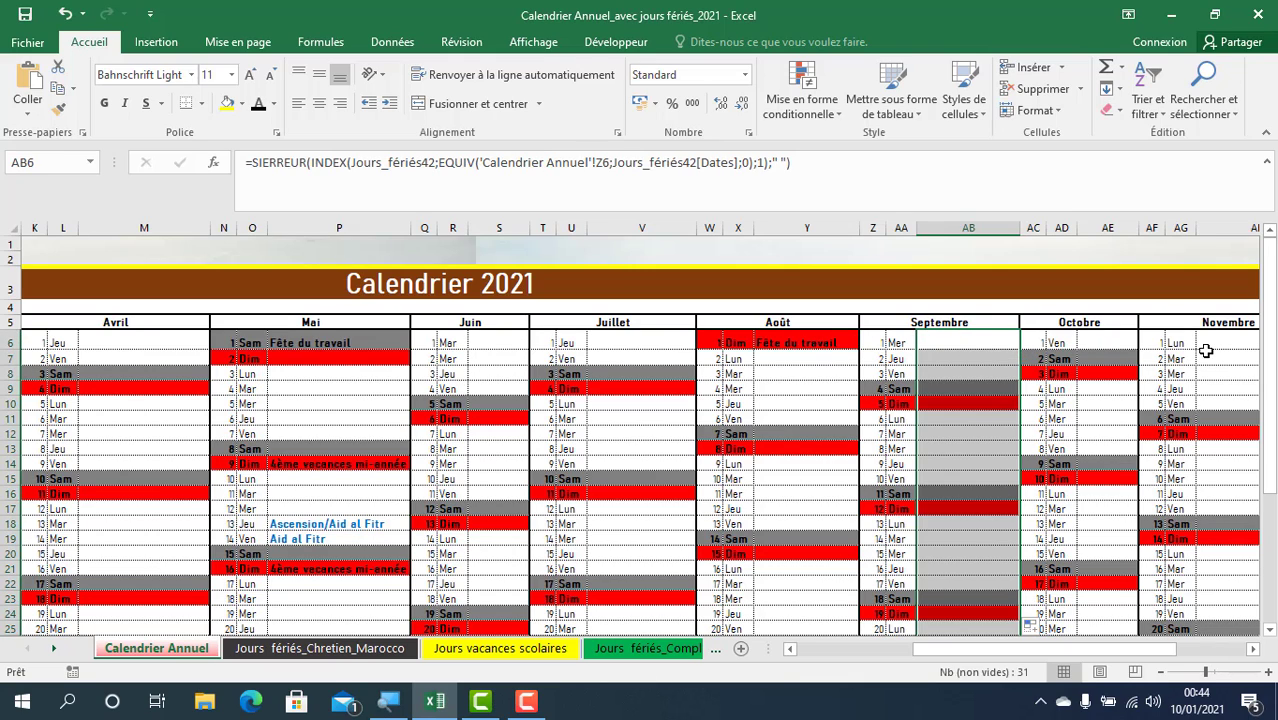
key("ctrl+z")
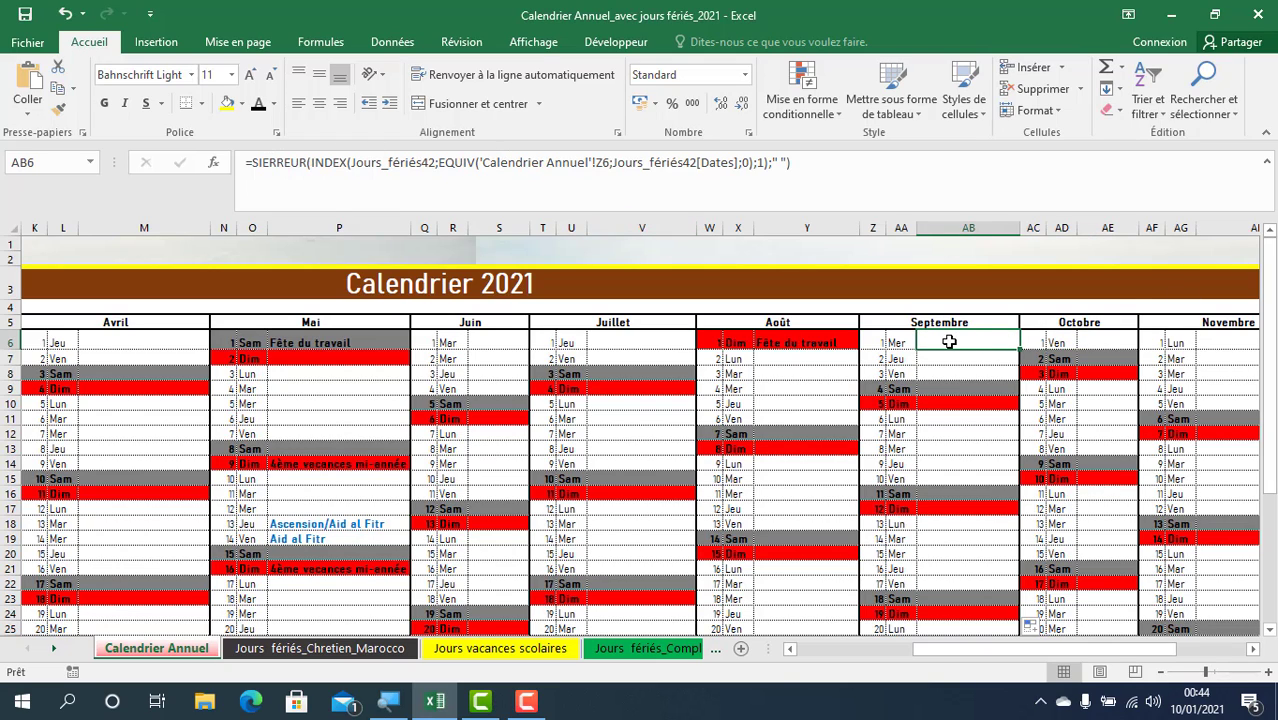
- Check the AC6 lookup reference in October's first cell, AE6, and fill its formula down the October column
left_click(1089, 337)
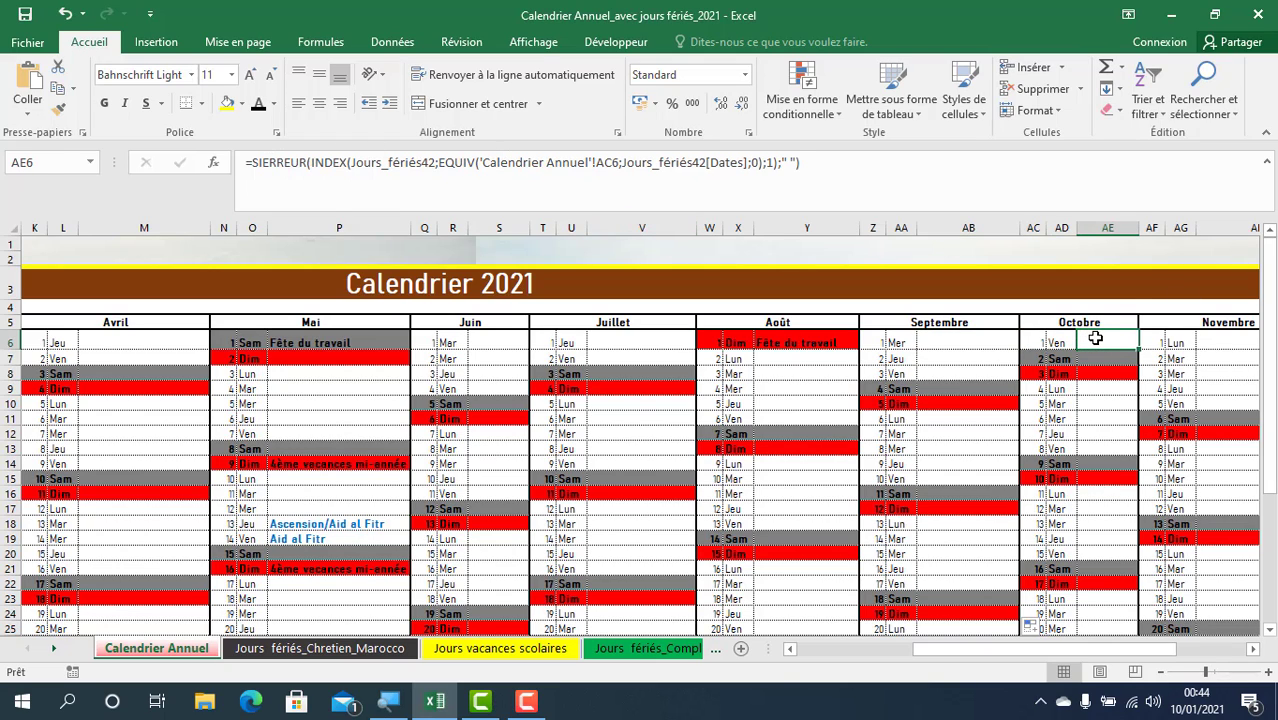
double_click(1095, 338)
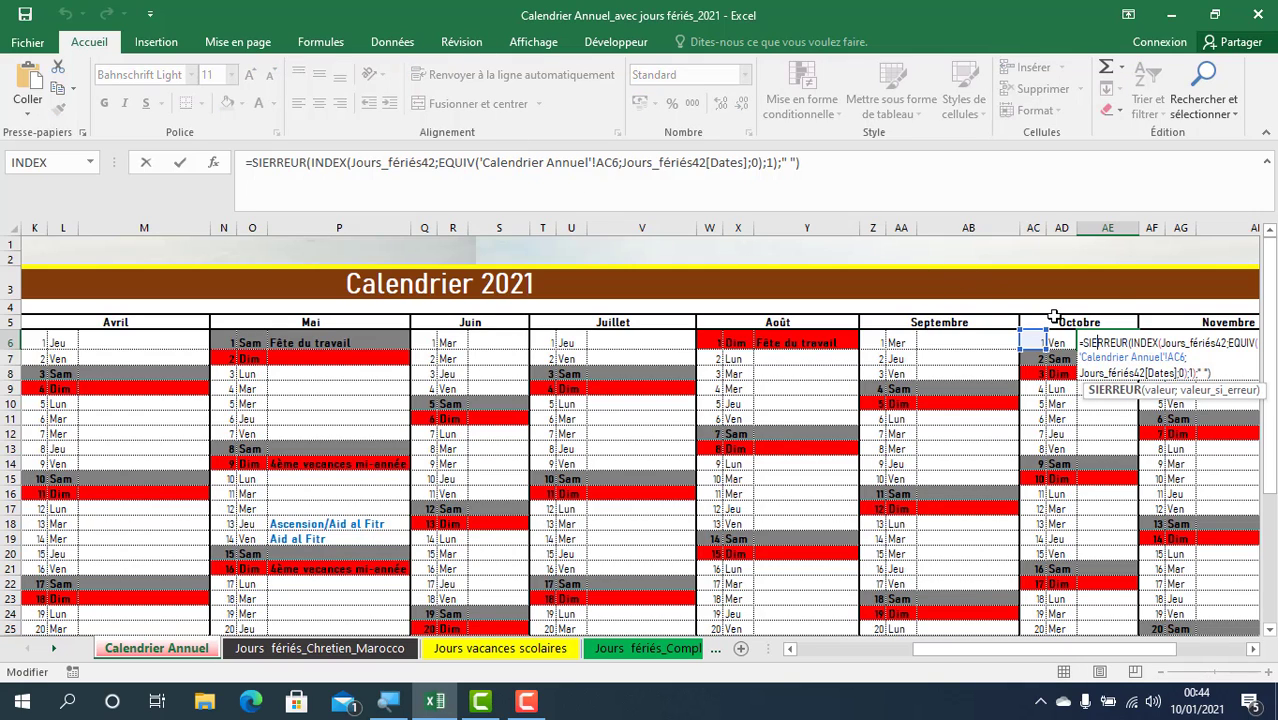
key("Return")
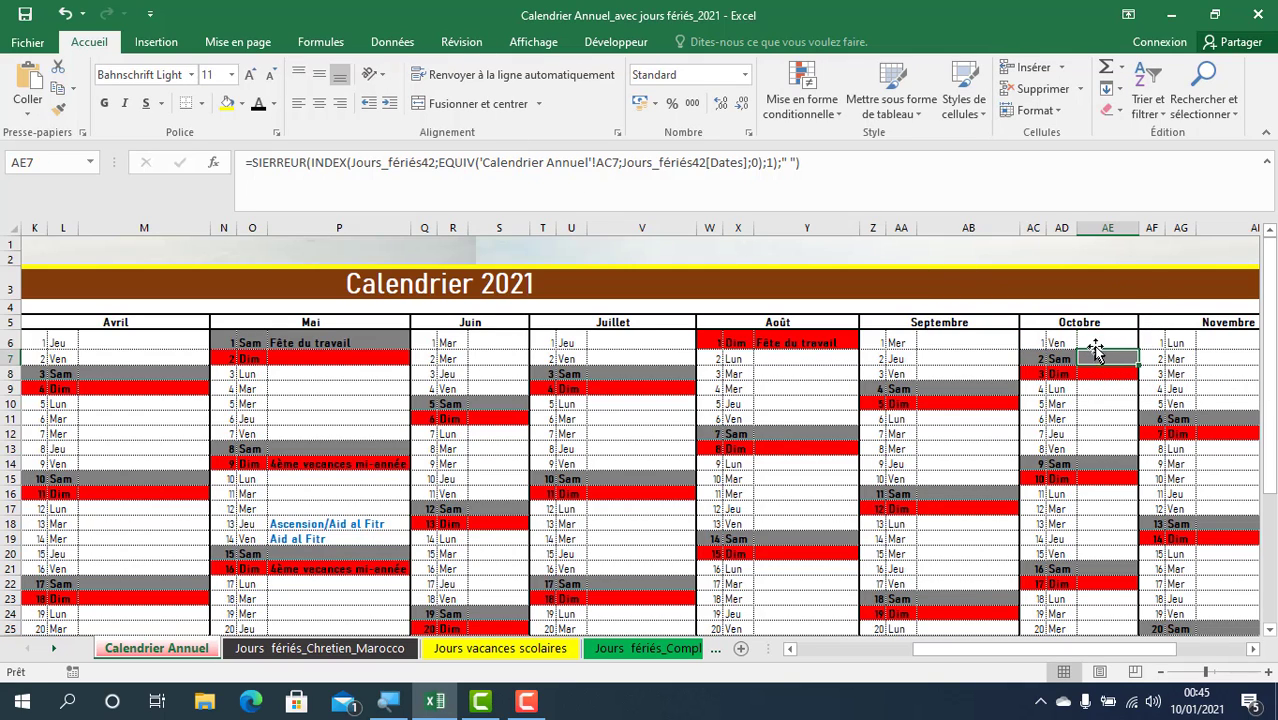
left_click(1126, 341)
double_click(1140, 347)
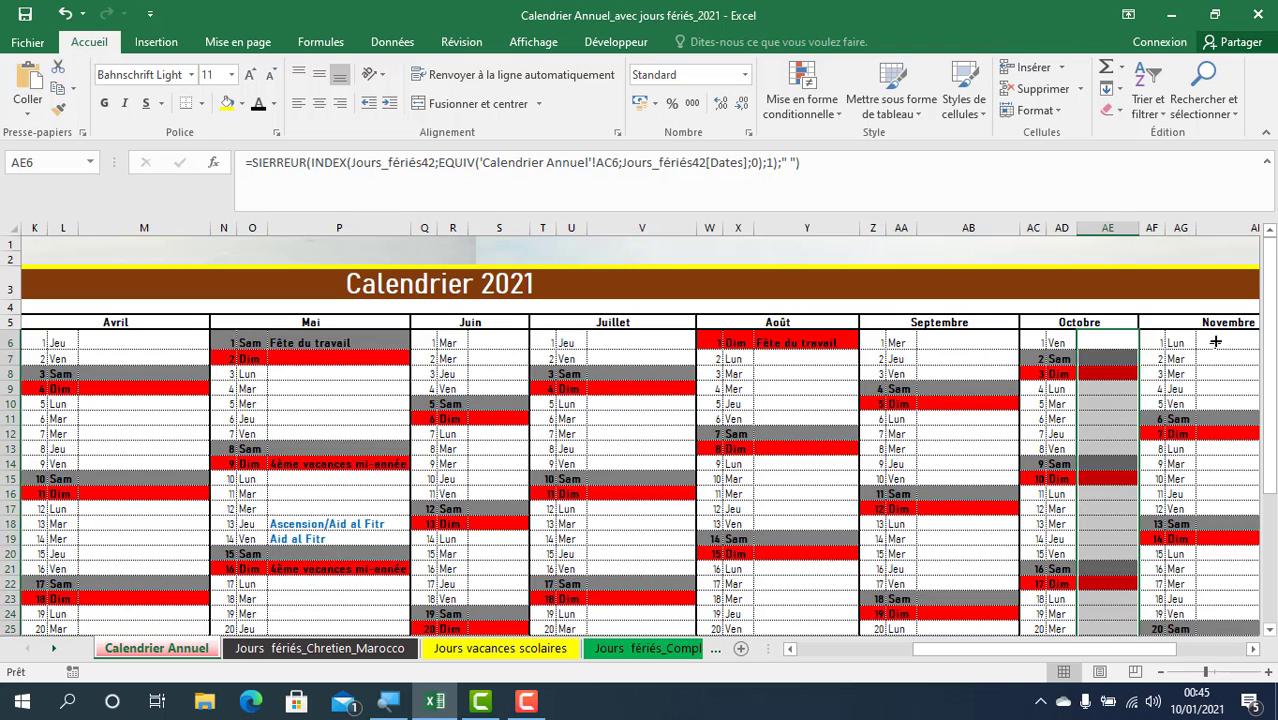
- Paste the copied SIERREUR formula into November's first cell, AH6, and set its EQUIV lookup reference to AF6
left_click(1217, 339)
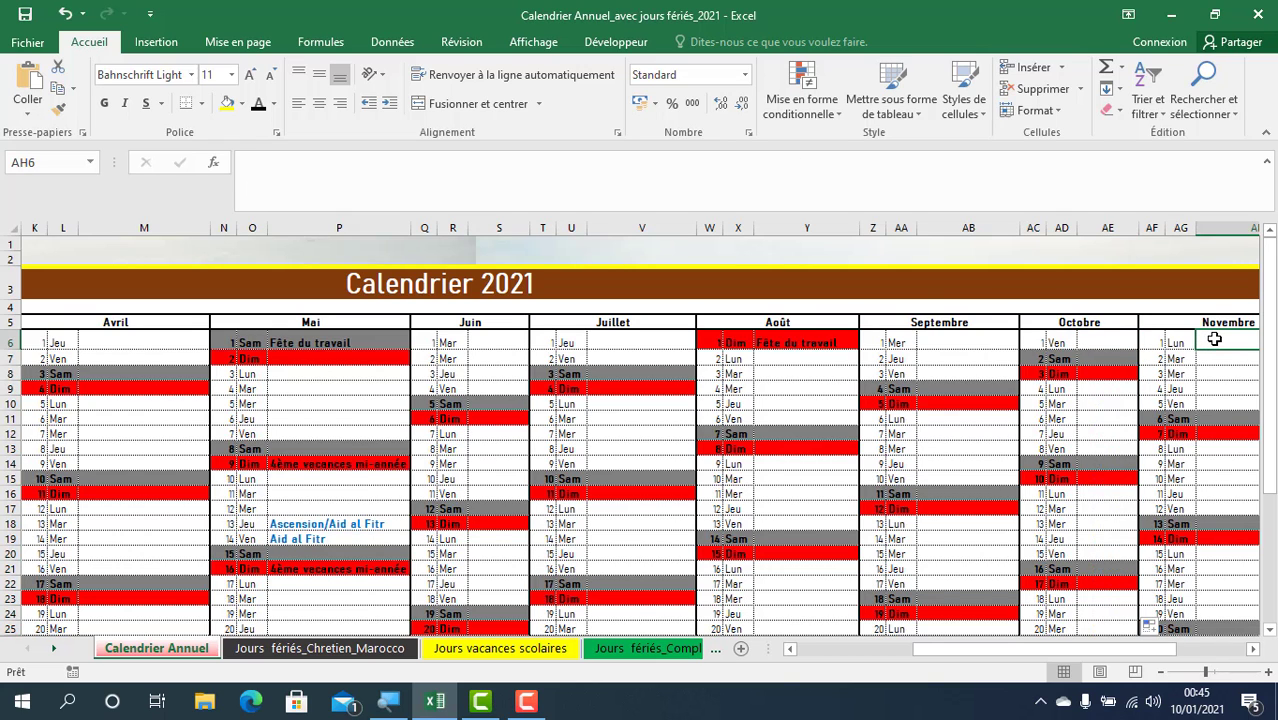
scroll(1214, 339, "right", 5)
key("ctrl+v")
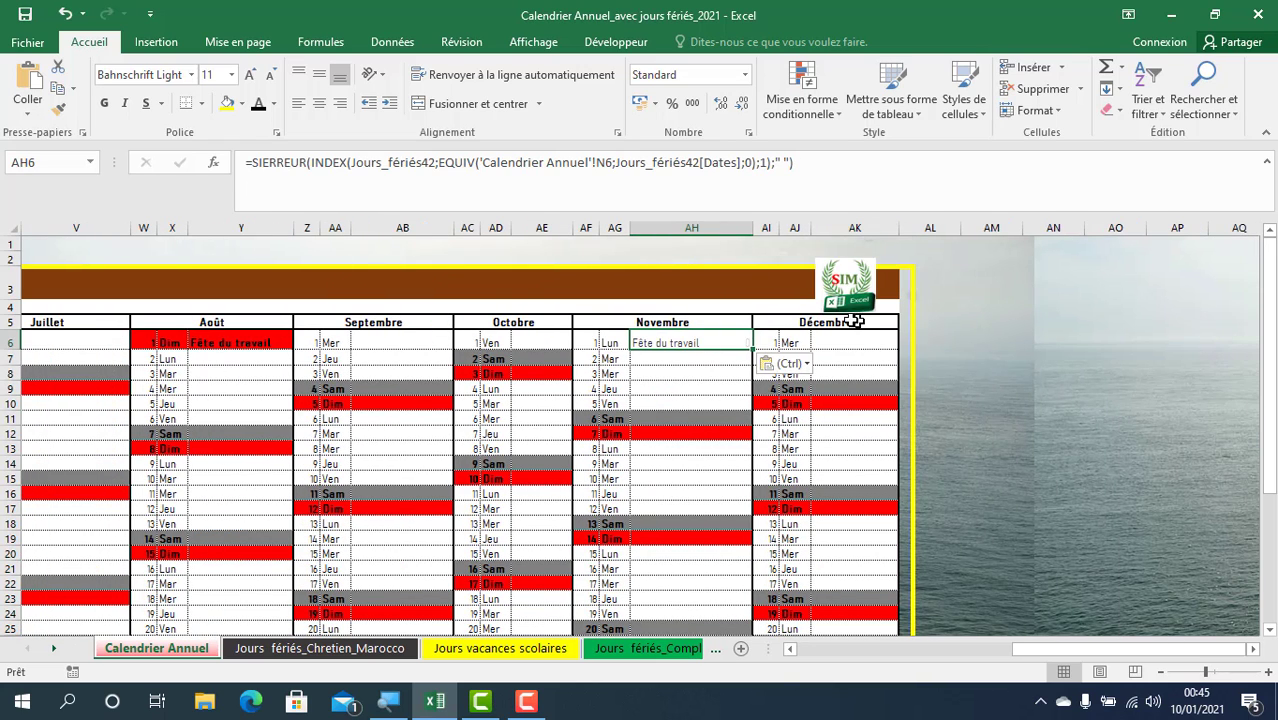
left_click(613, 167)
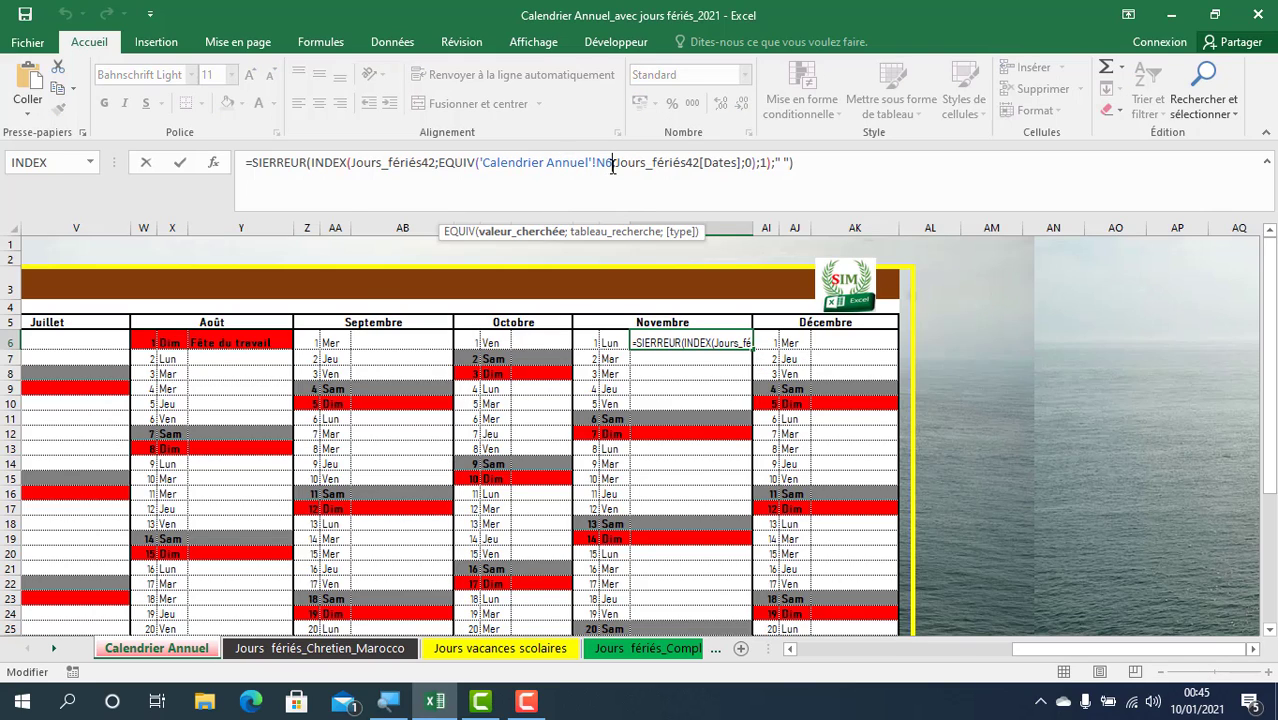
key("BackSpace")
key("BackSpace")
left_click(590, 342)
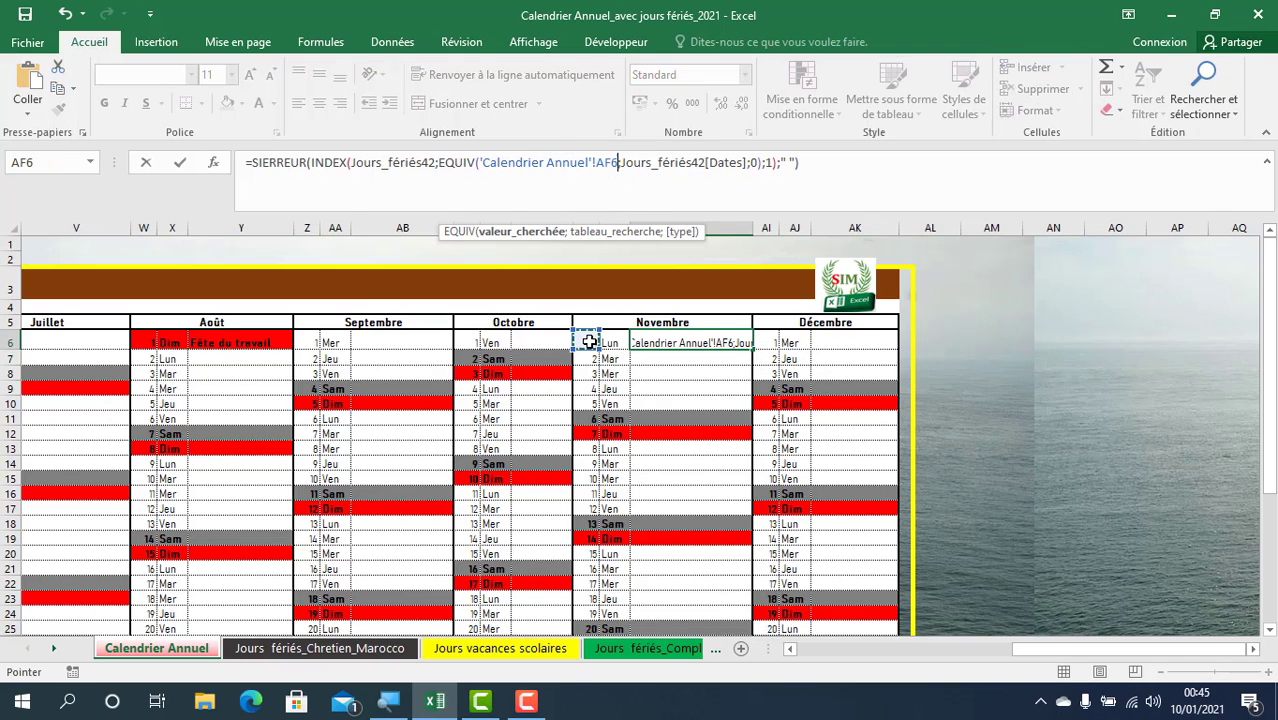
key("Return")
- Fill the November formula from AH6 down to AH36 and check the holiday entries in the column
left_click(697, 340)
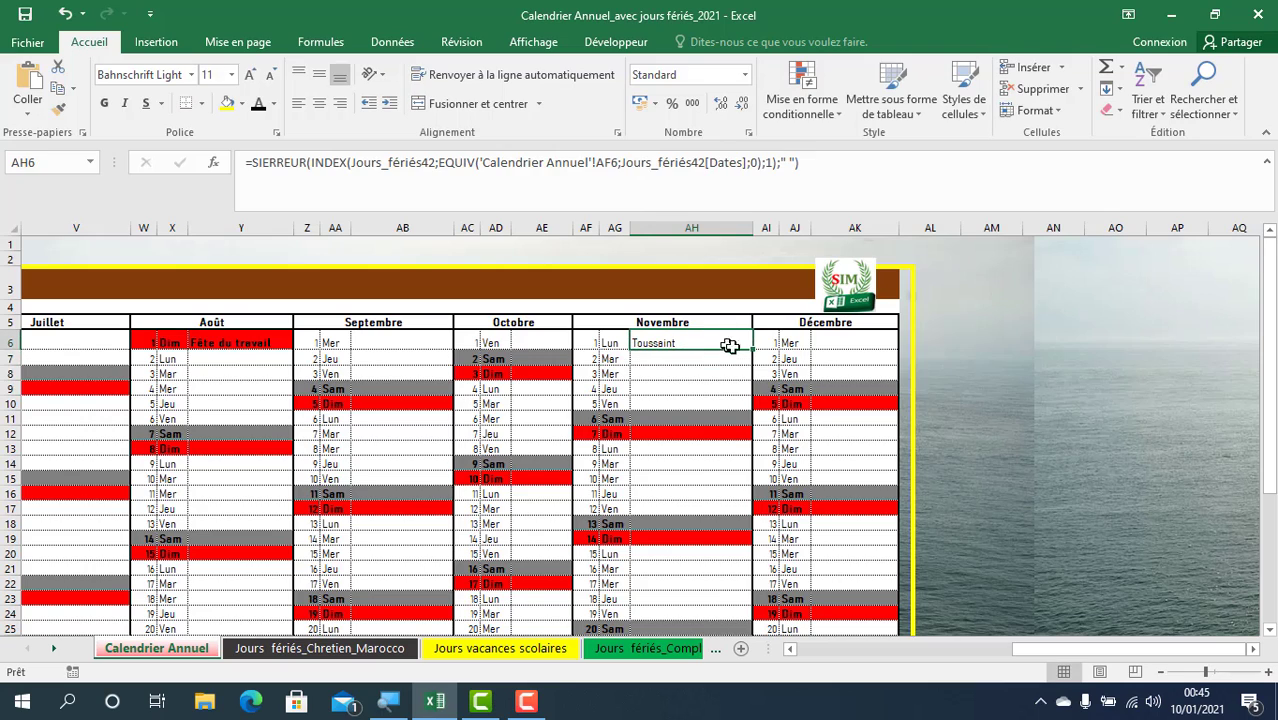
double_click(750, 349)
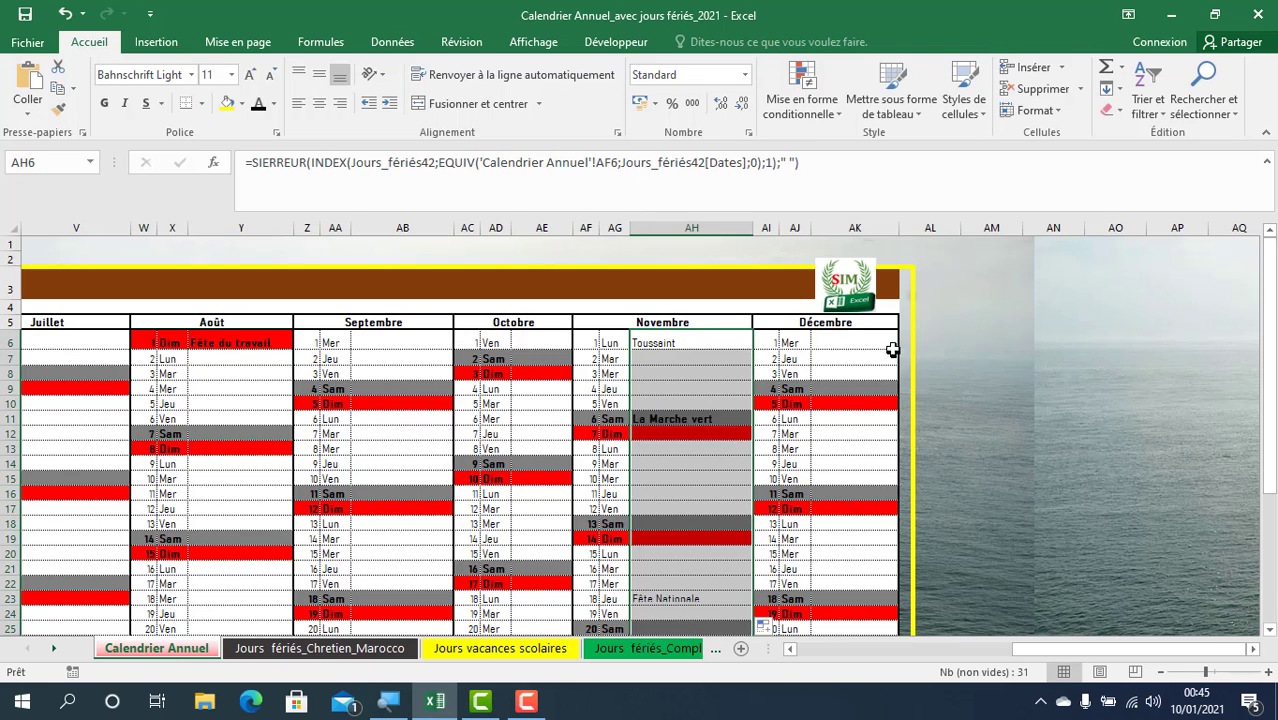
scroll(761, 465, "down", 5)
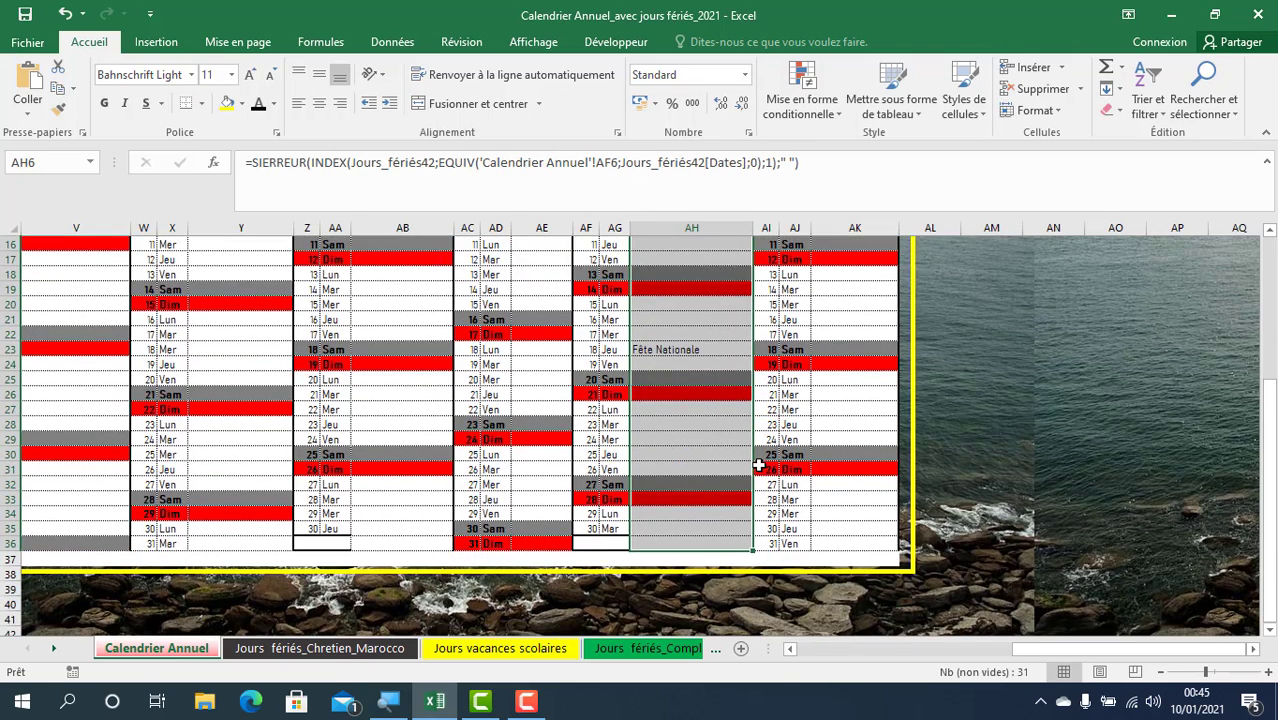
scroll(760, 462, "up", 4)
scroll(760, 462, "up", 1)
- Paste the copied SIERREUR formula into December's first cell, AK6, and set its EQUIV lookup reference to AI6
left_click(840, 348)
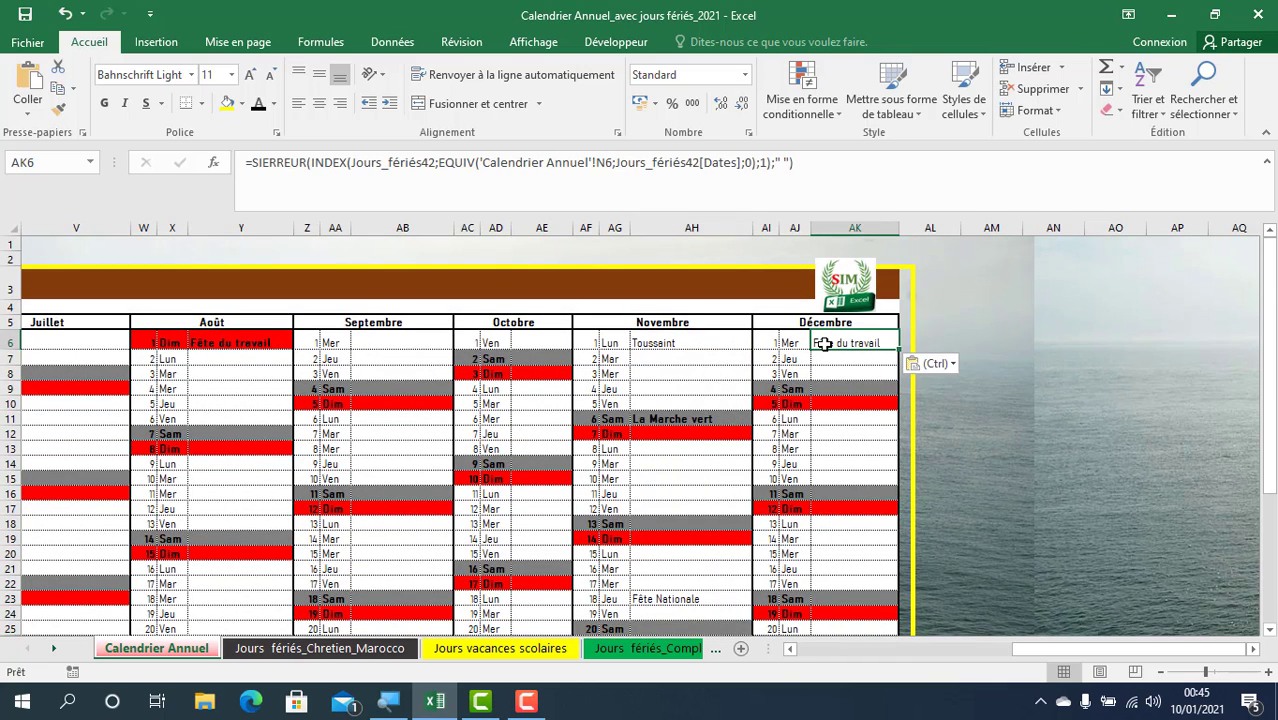
left_click(617, 163)
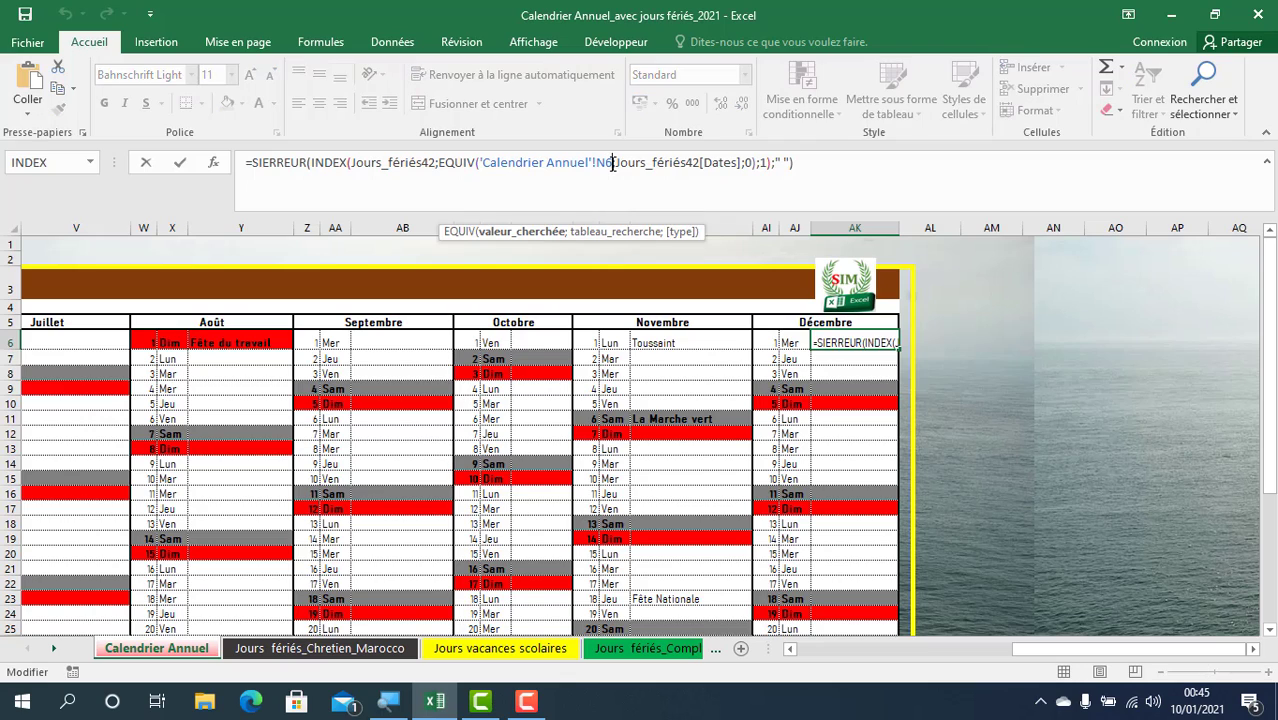
key("BackSpace")
key("BackSpace")
left_click(760, 344)
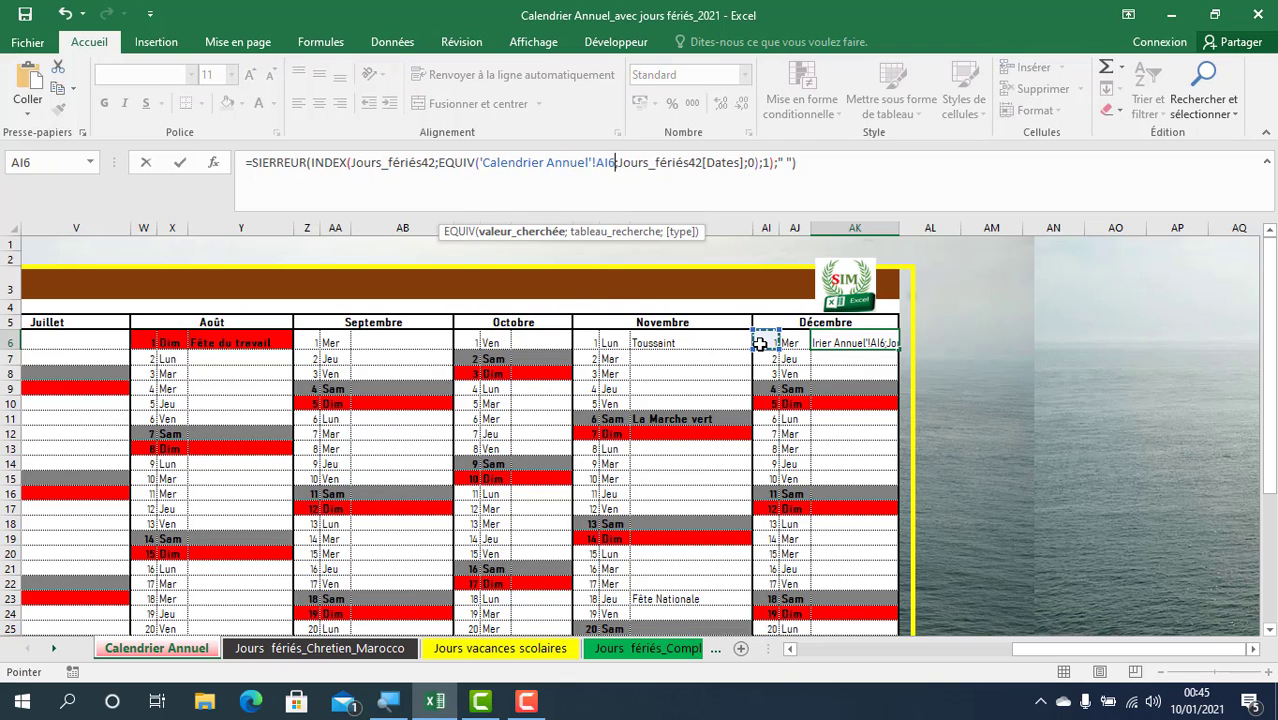
key("Return")
- Fill the December formula from AK6 down to AK36 and check the holiday entries in the column
left_click(879, 343)
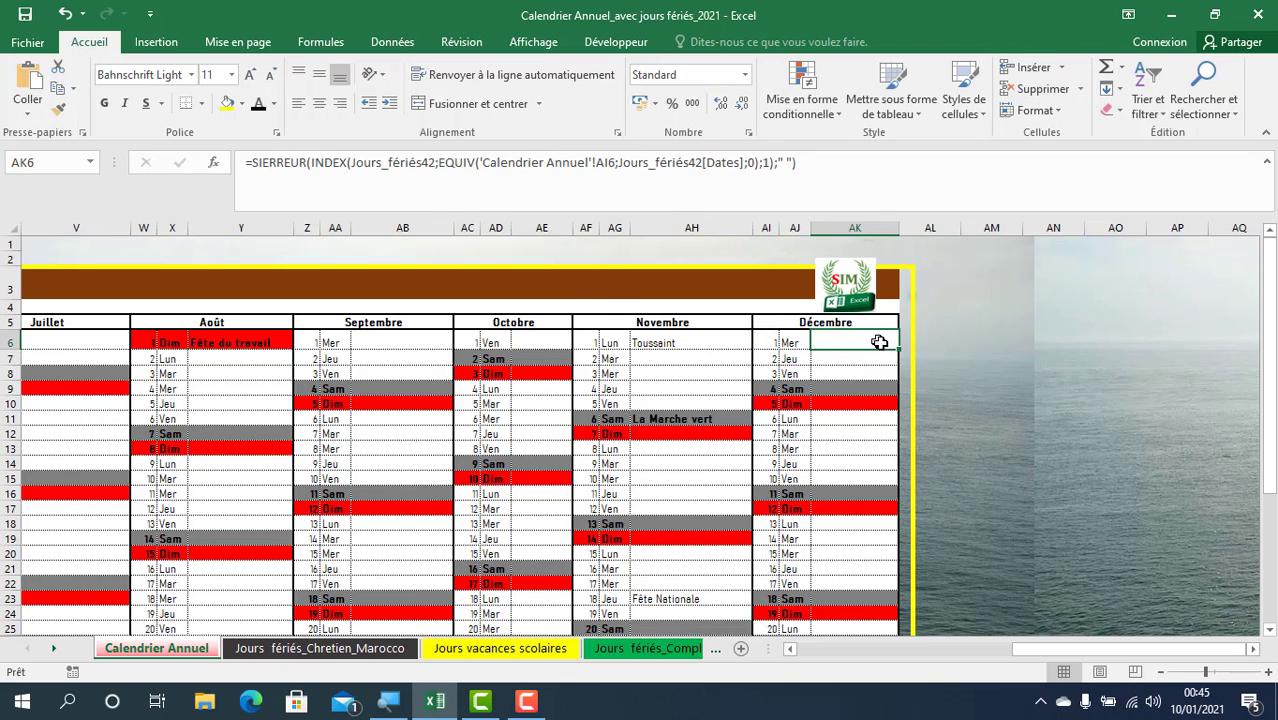
double_click(896, 350)
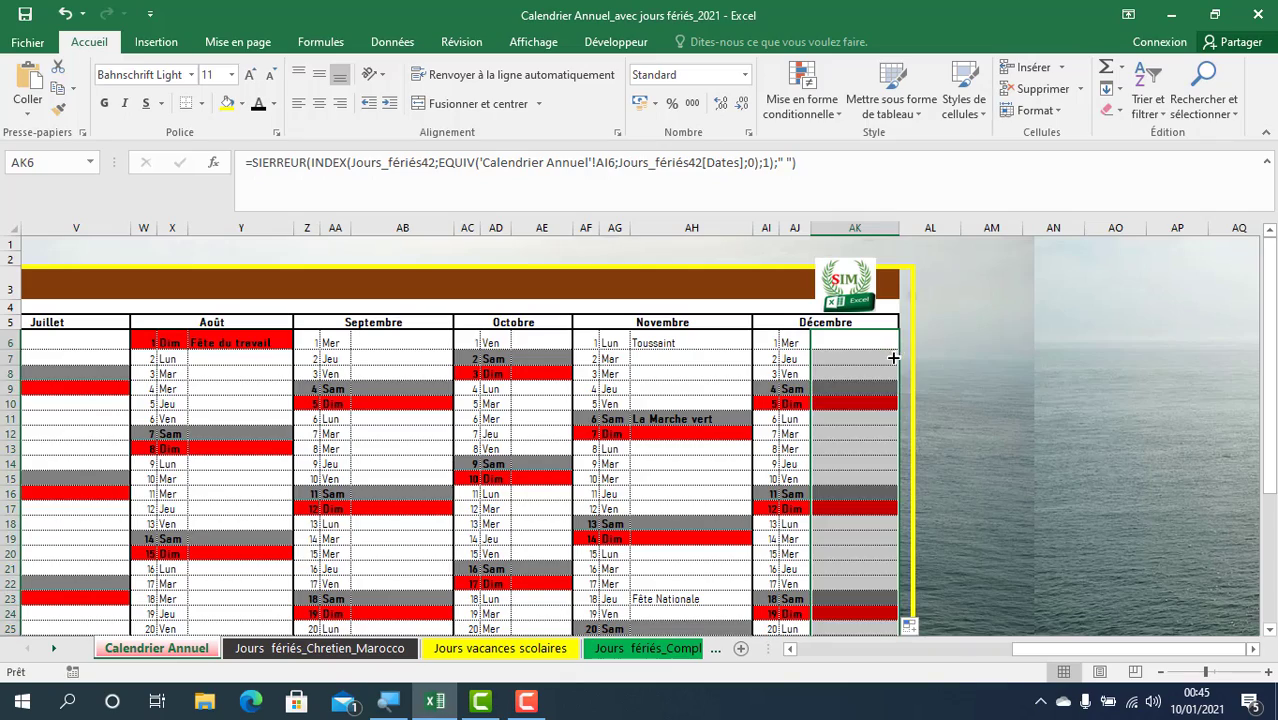
scroll(890, 356, "down", 6)
scroll(891, 350, "down", 5)
scroll(891, 345, "up", 5)
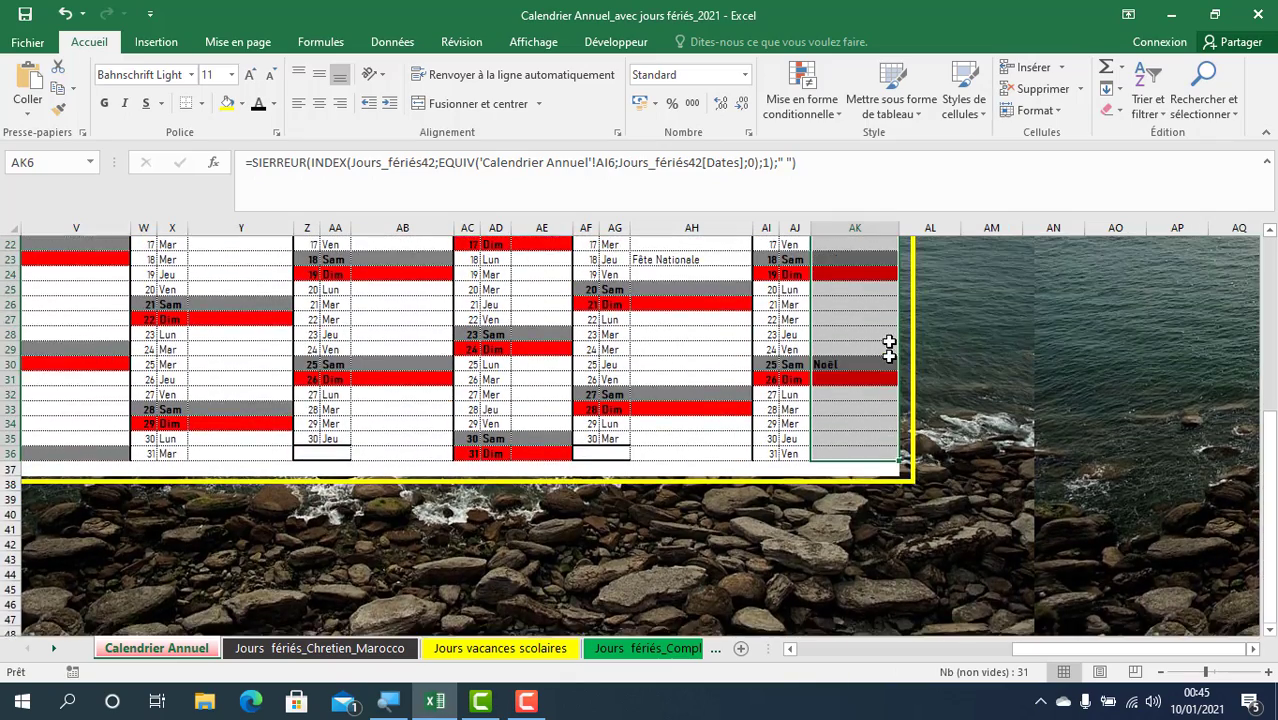
- Correct the EQUIV lookup reference in April's first cell, M6, to K6 and fill the formula down the April column
left_click_drag(1020, 648, 810, 648)
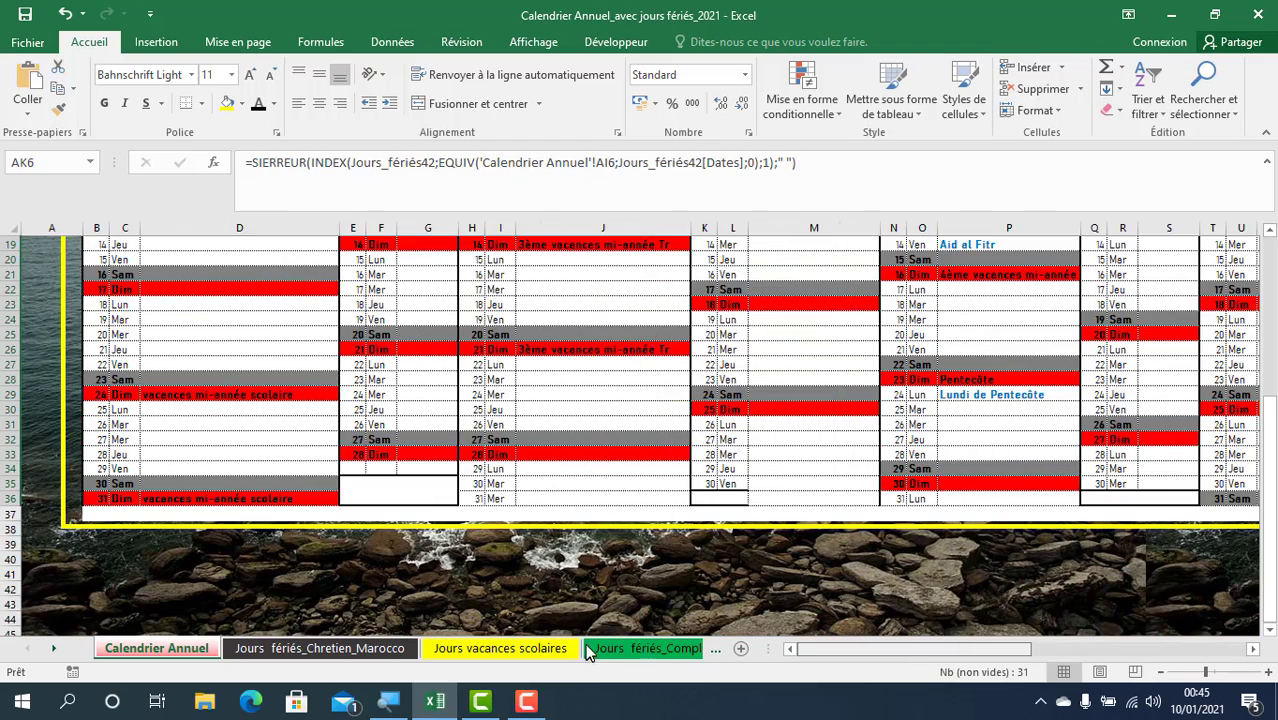
scroll(339, 490, "up", 6)
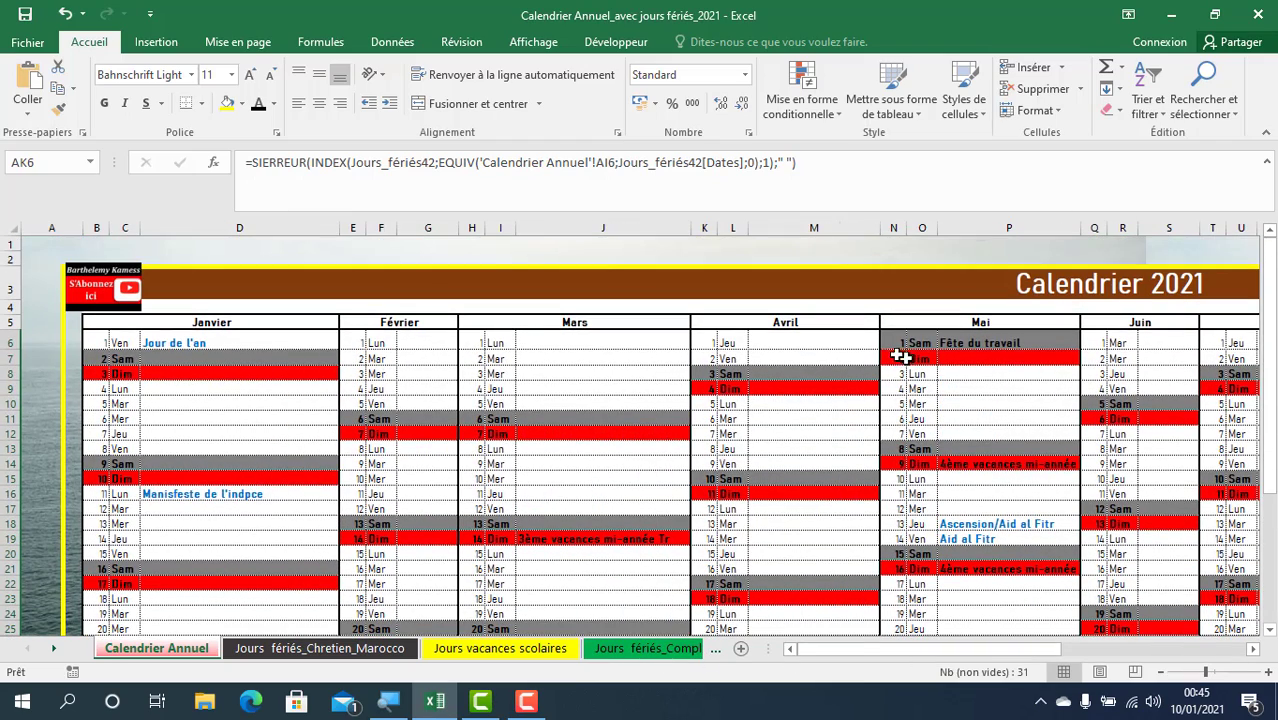
left_click(816, 344)
double_click(816, 344)
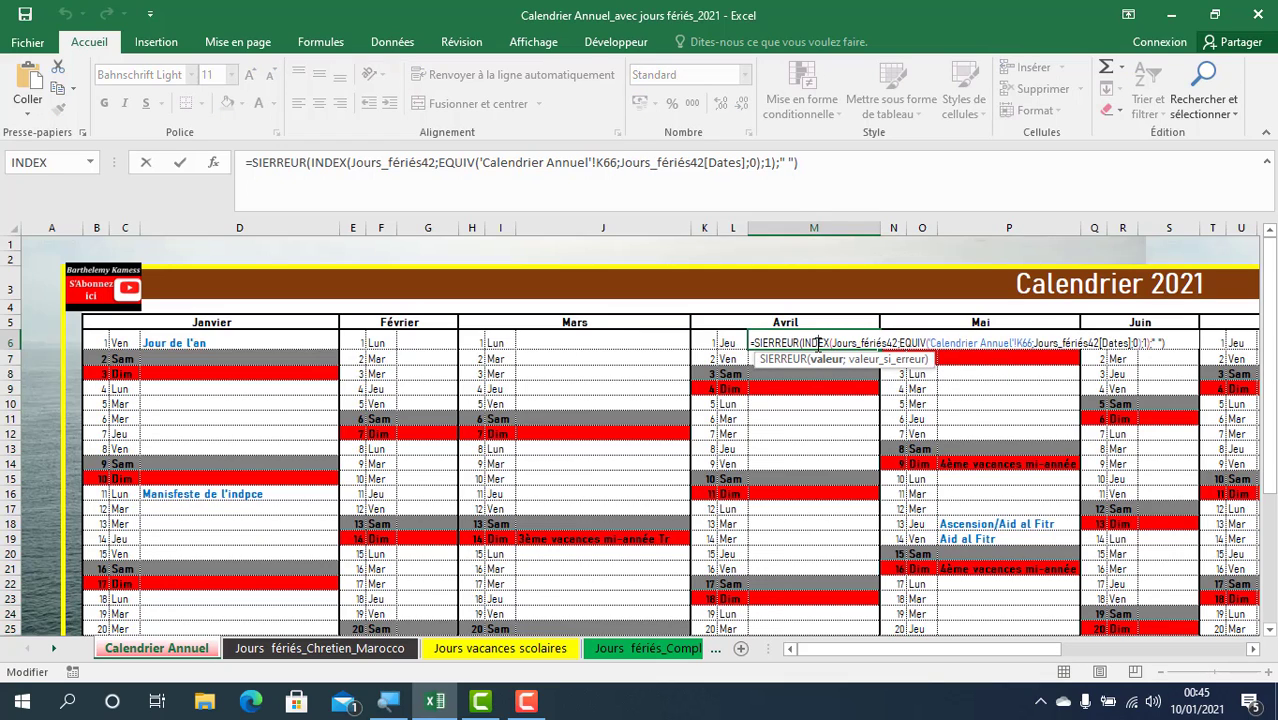
left_click(1032, 342)
key("BackSpace")
key("BackSpace")
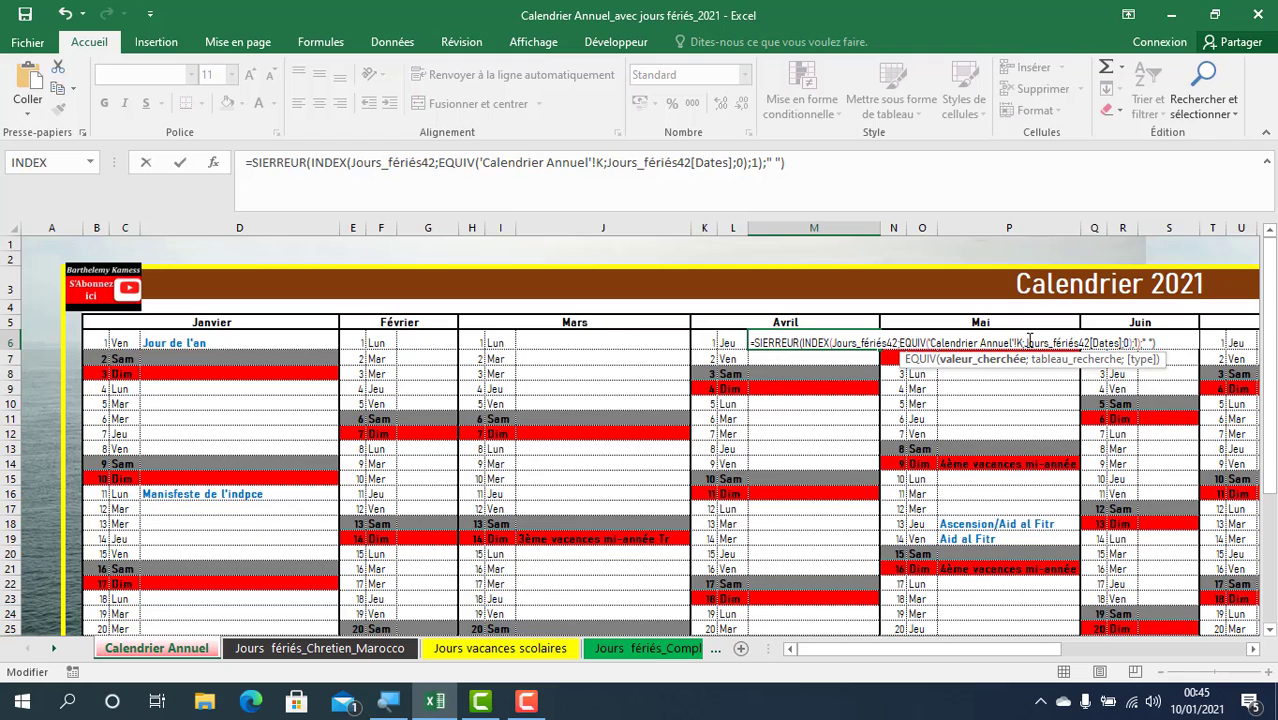
key("BackSpace")
left_click(700, 342)
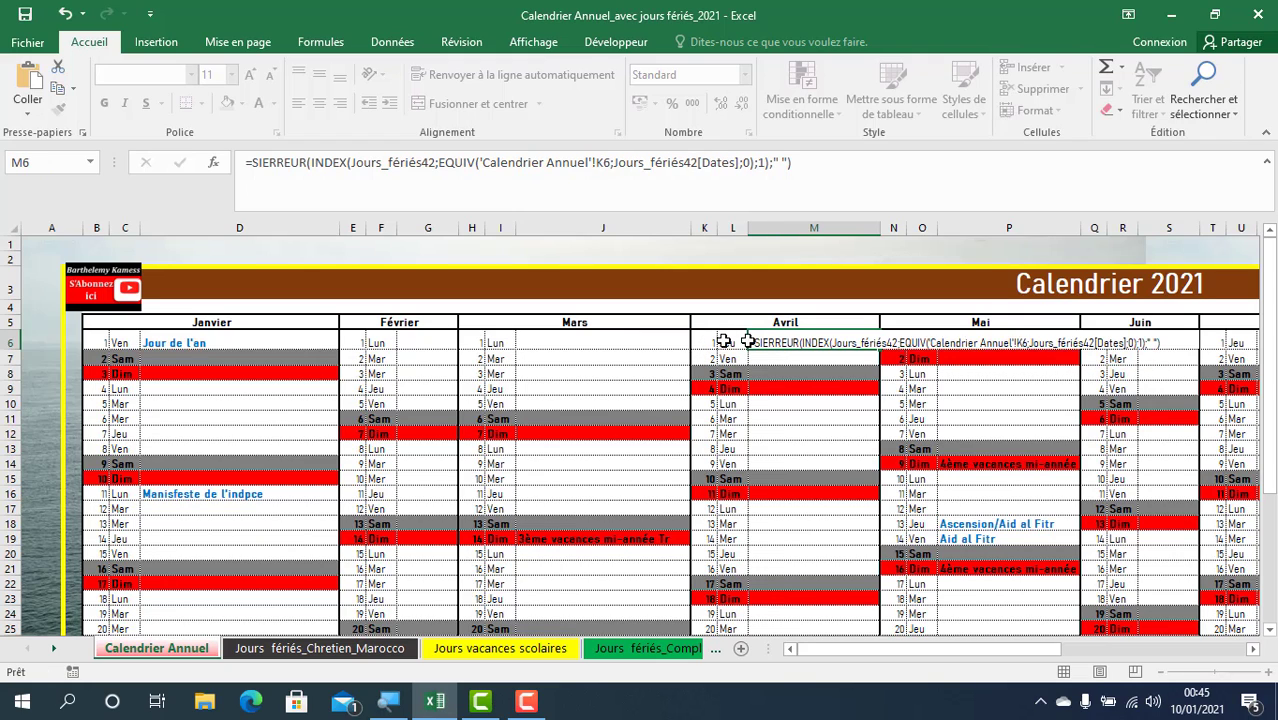
key("Return")
left_click(860, 344)
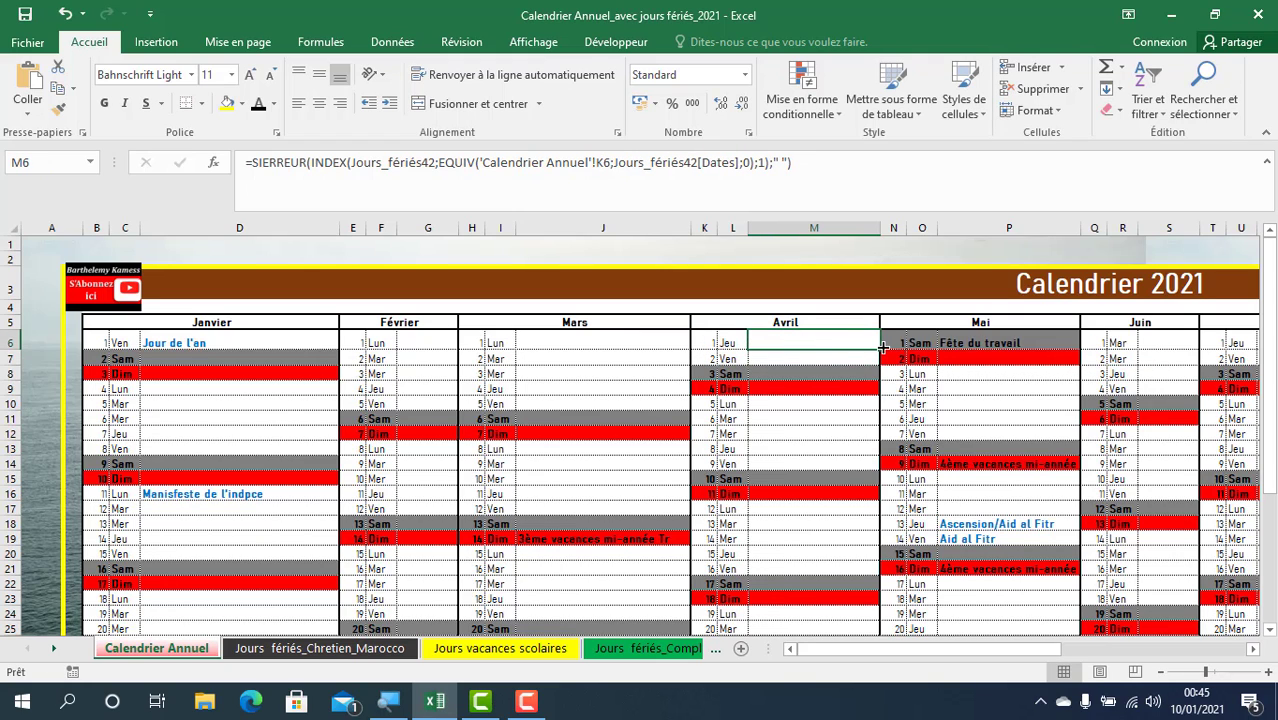
double_click(881, 349)
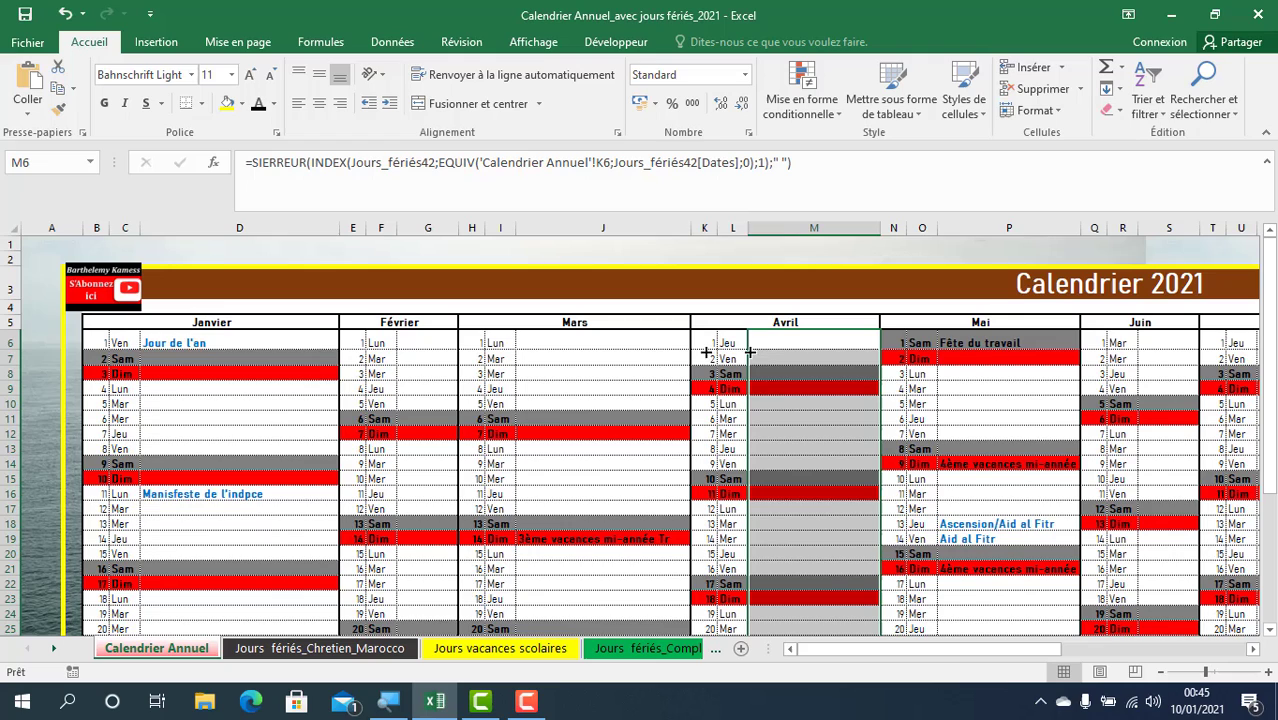
- Check the EQUIV lookup references in the first cells of March, February and May
double_click(604, 342)
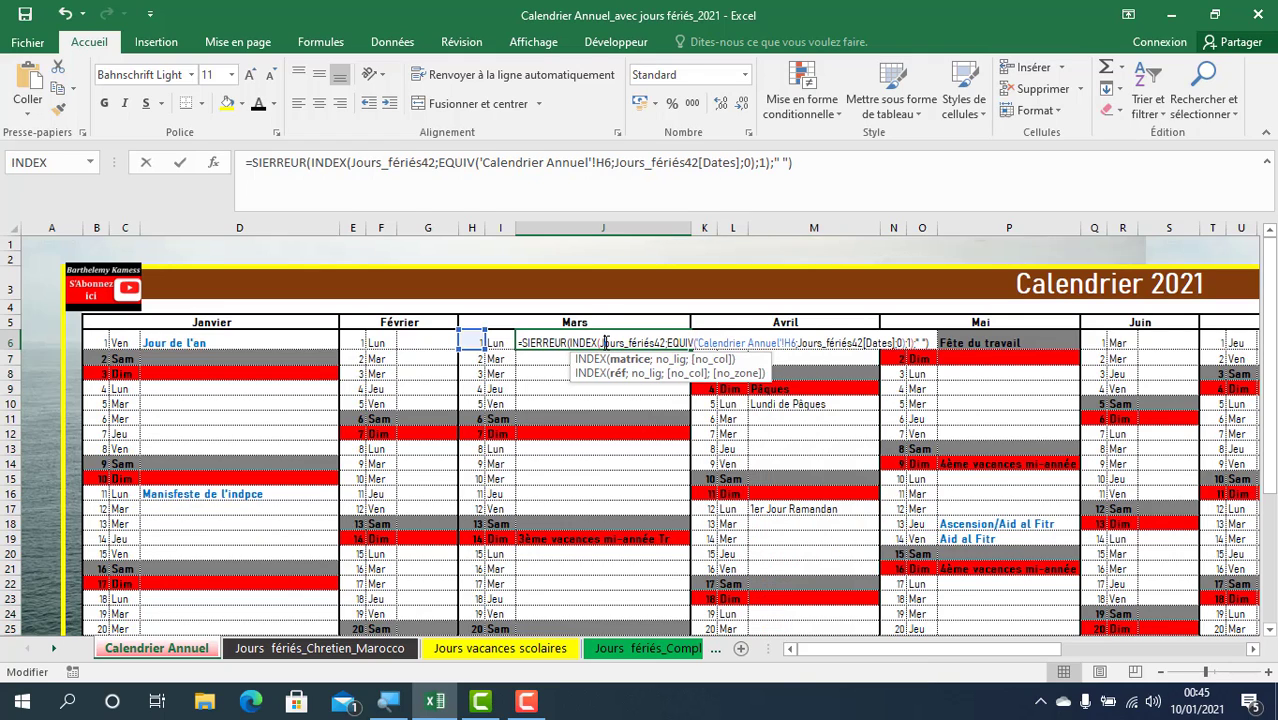
key("Escape")
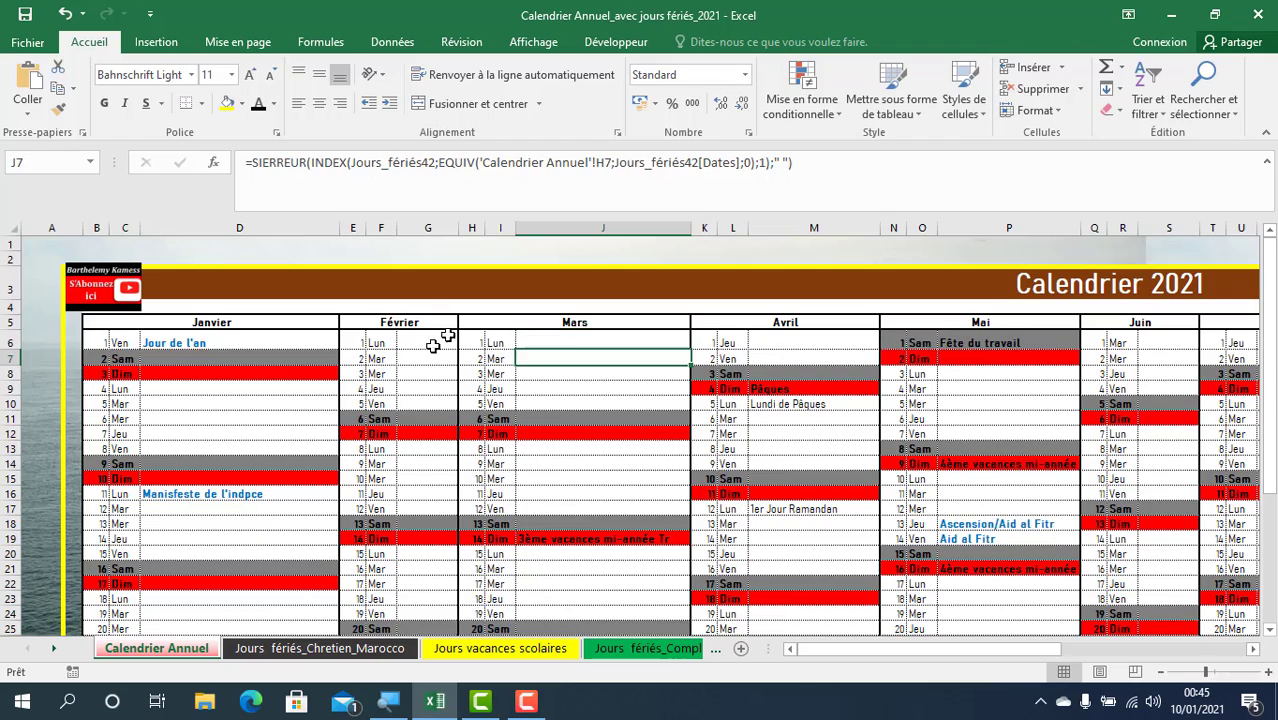
left_click(434, 344)
key("ctrl+Down")
scroll(430, 337, "up", 6)
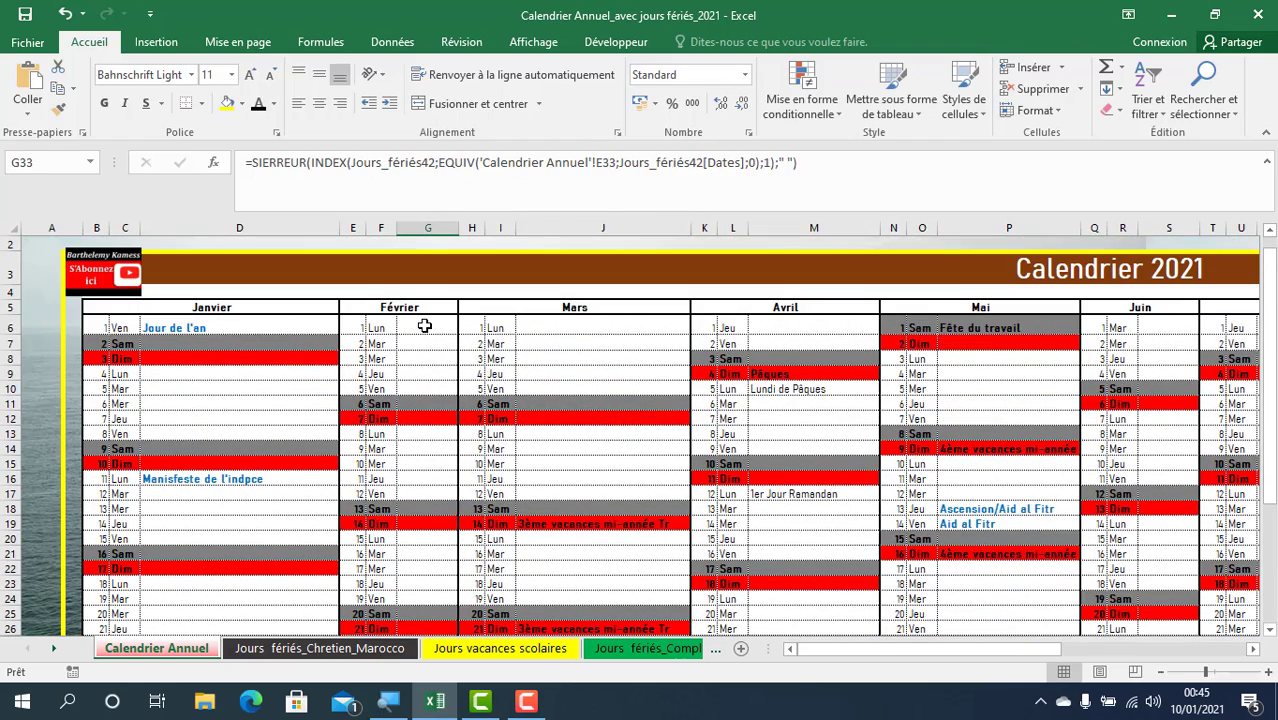
double_click(425, 327)
key("Return")
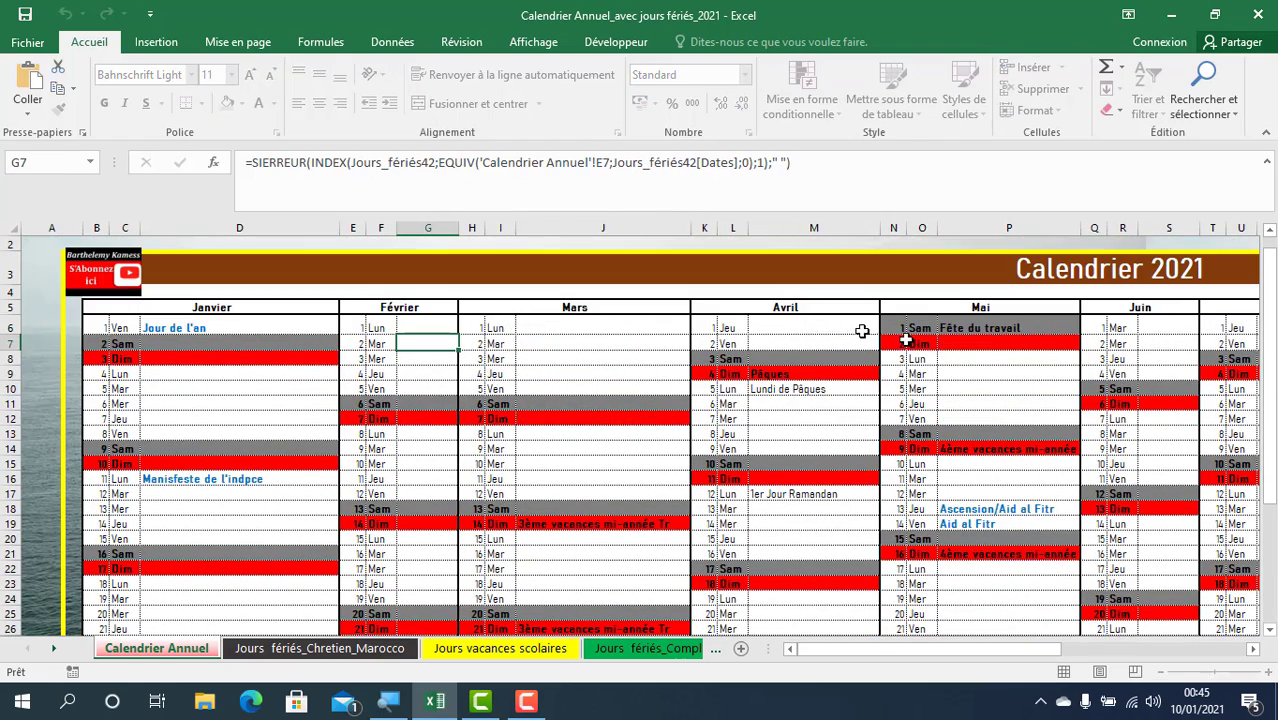
double_click(1030, 341)
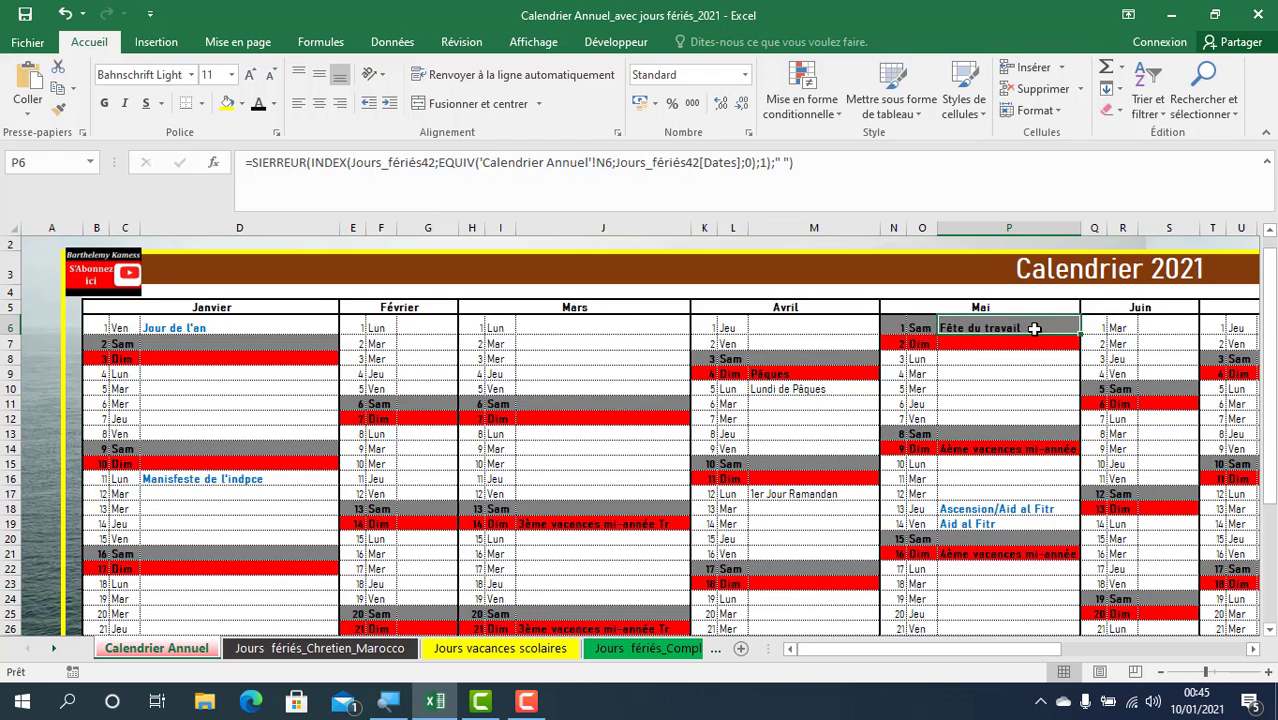
key("Escape")
- Check the EQUIV lookup references in the first cells of June and July, S6 and V6
left_click(1170, 327)
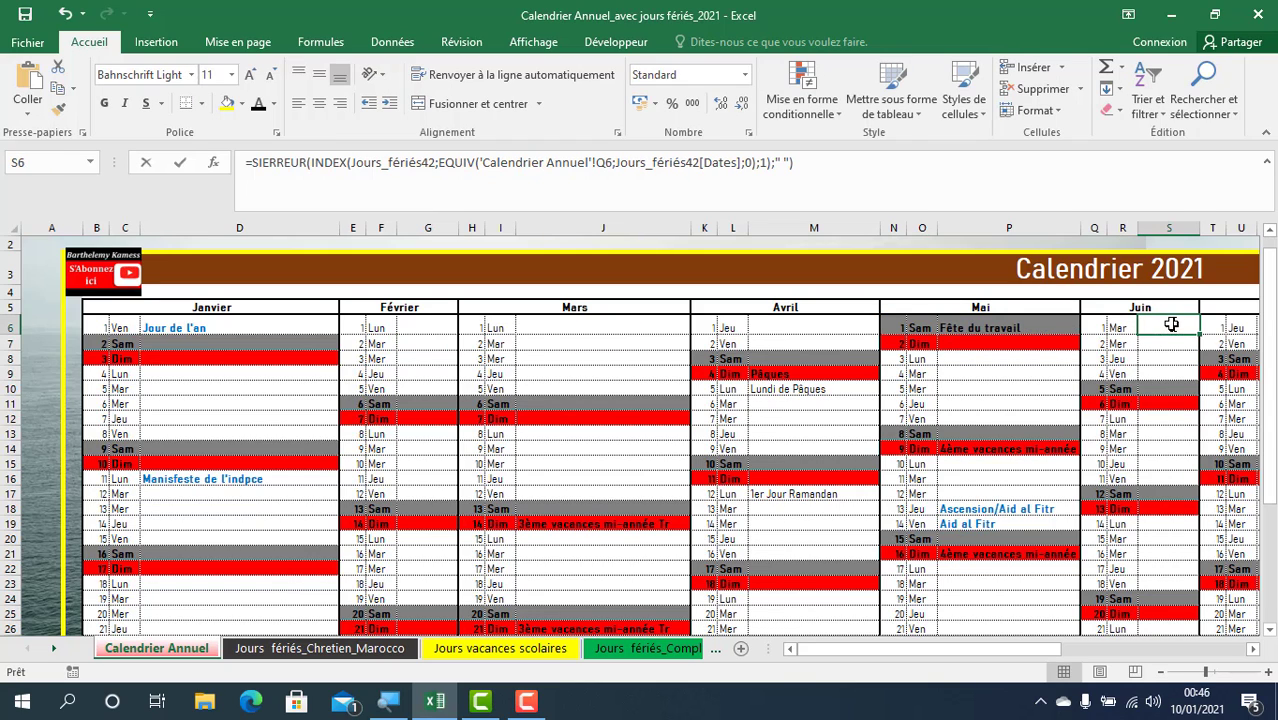
double_click(1171, 327)
key("Return")
key("Right")
key("Right")
key("Right")
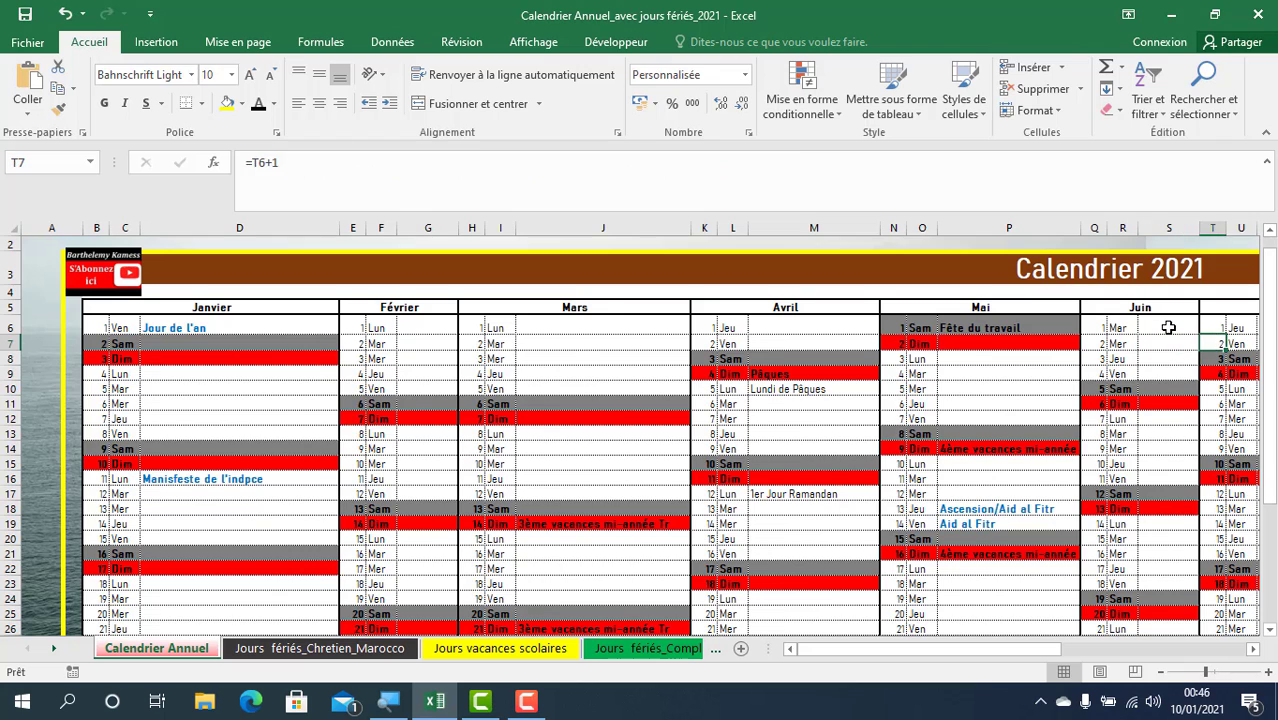
left_click(1052, 328)
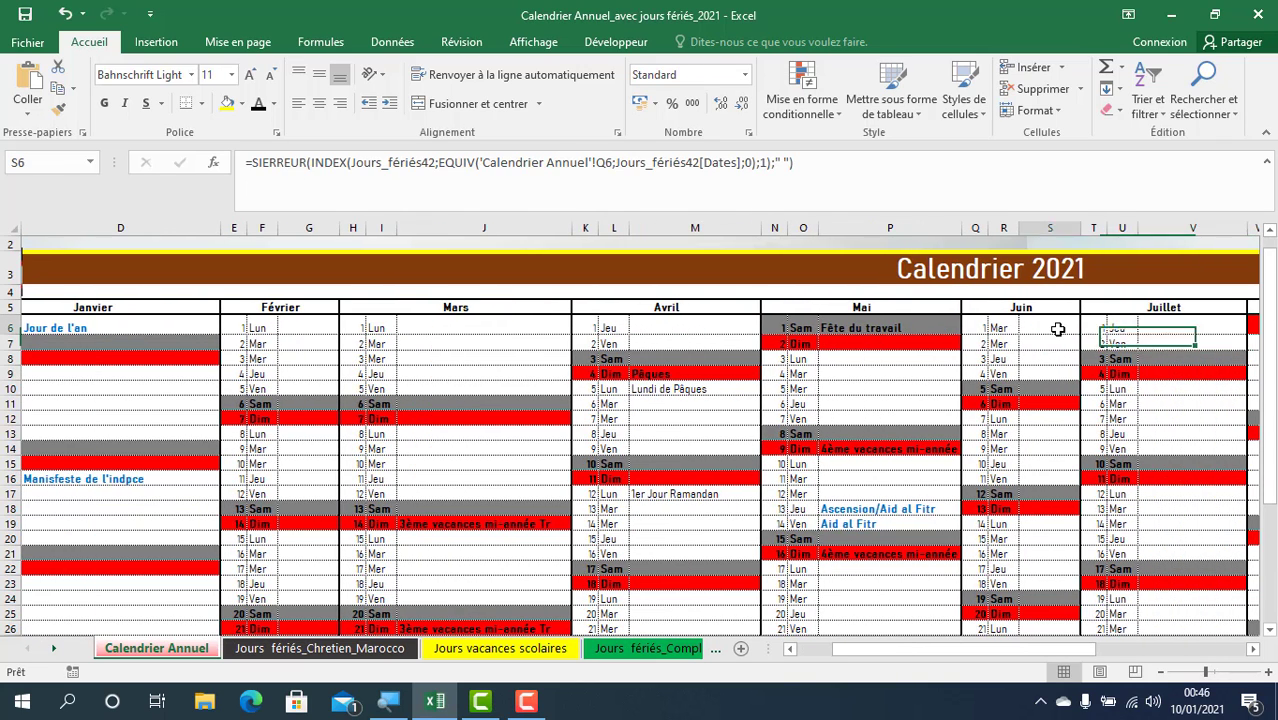
double_click(1052, 328)
left_click(1090, 328)
left_click(1179, 327)
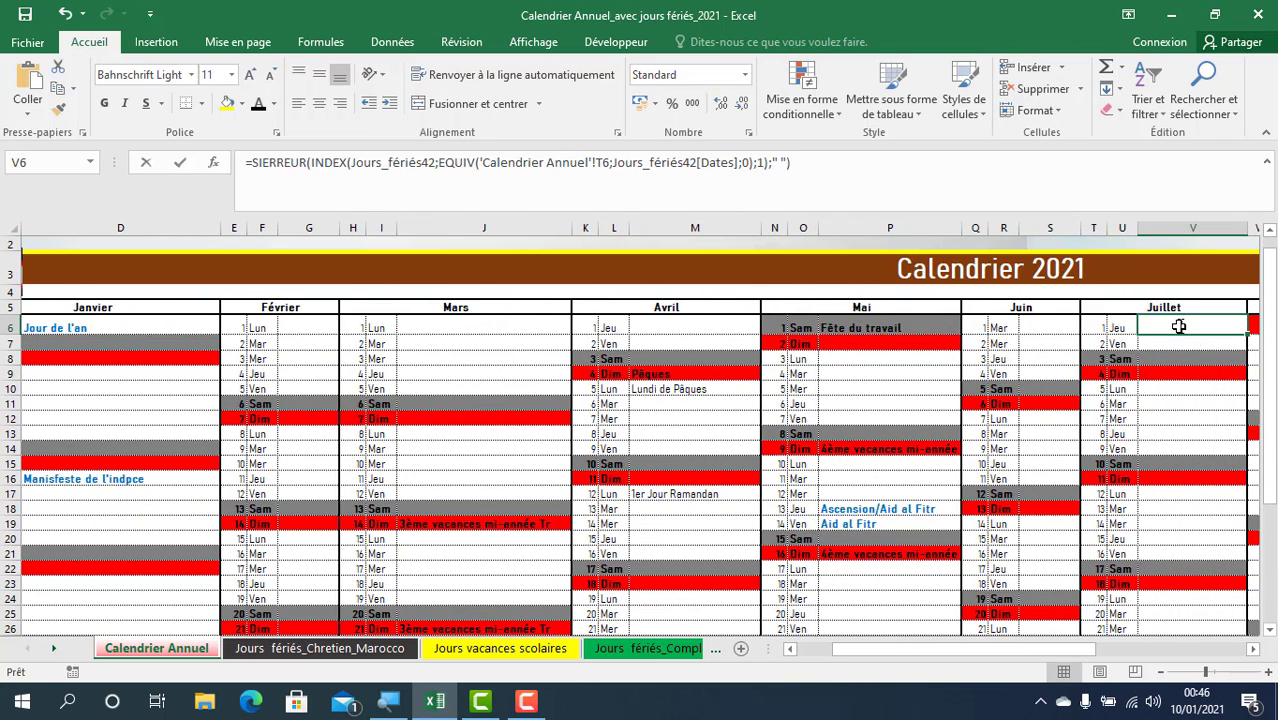
double_click(1179, 327)
key("Tab")
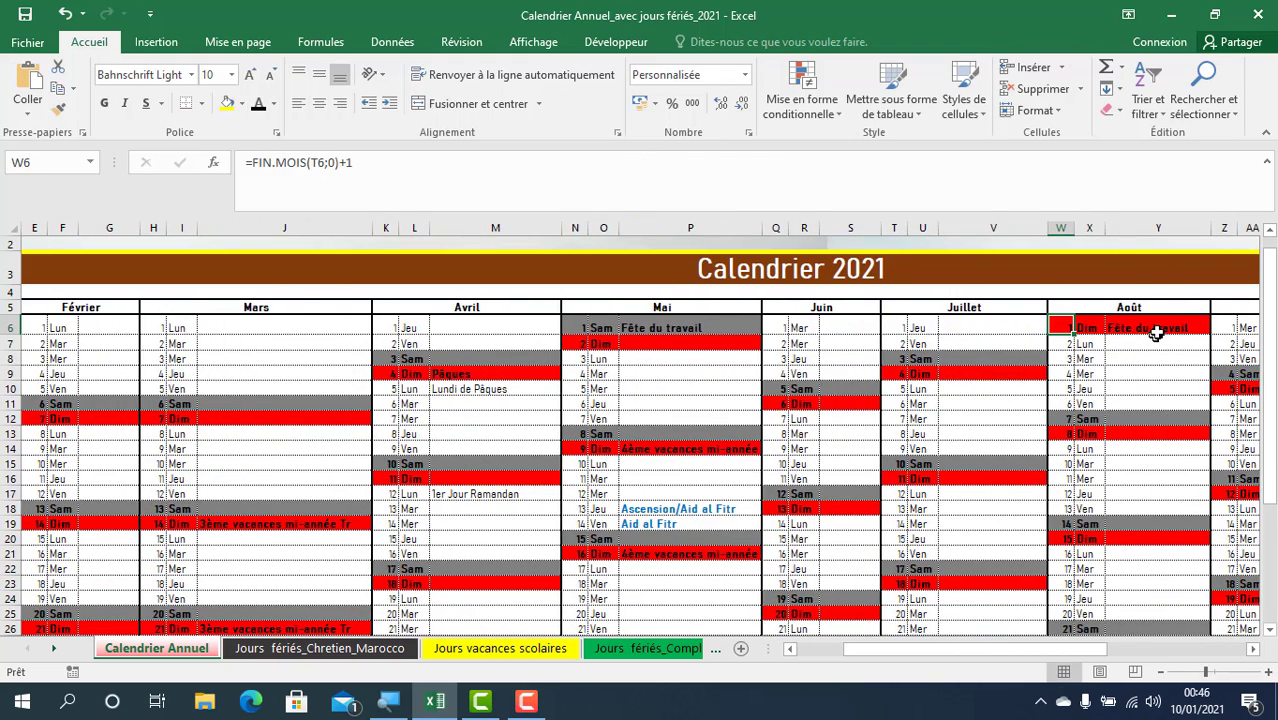
- Check the holiday formulas in the first cells of August through December, from Y6 to AK6
left_click(1157, 332)
double_click(1157, 332)
key("Tab")
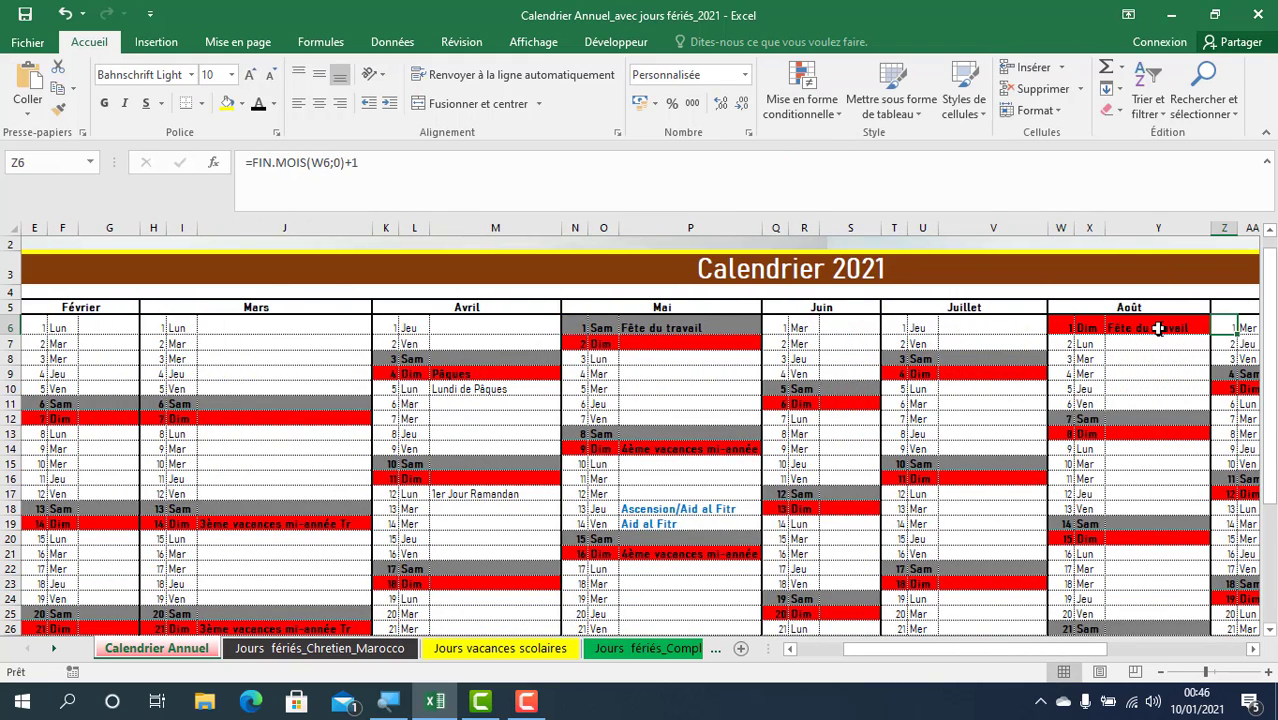
key("Tab")
key("Tab")
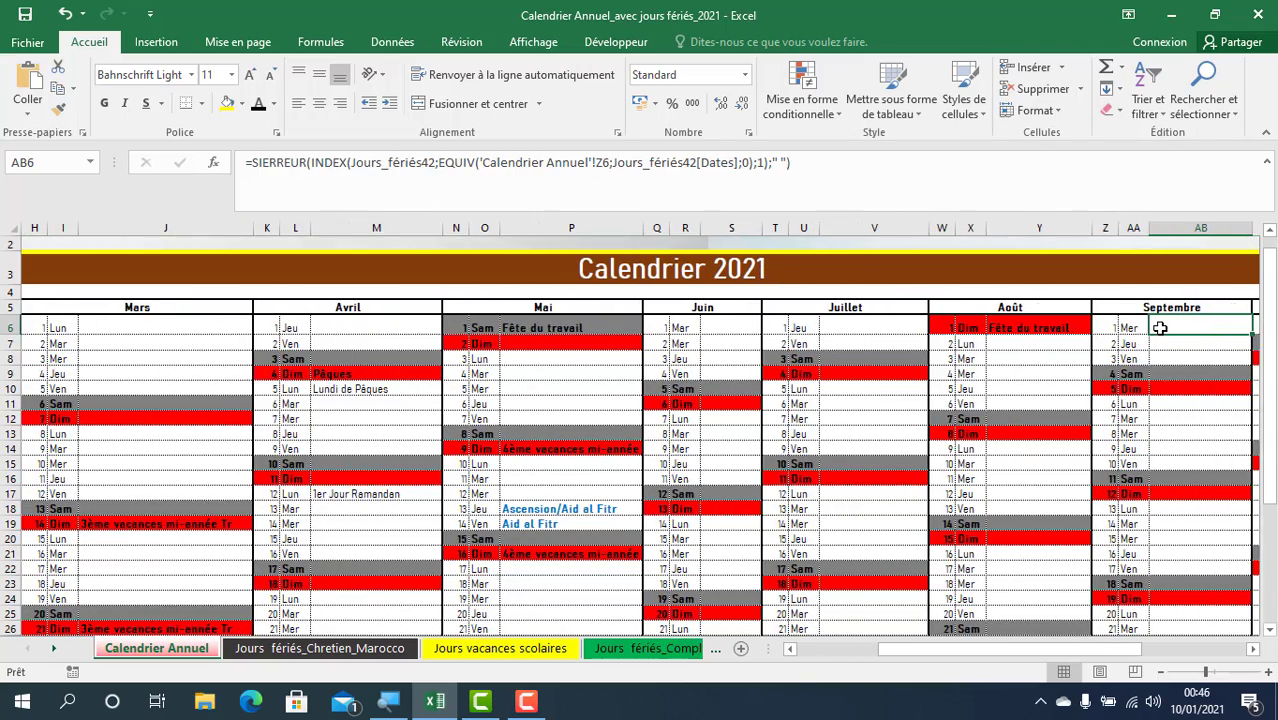
double_click(1160, 330)
key("Tab")
key("Tab")
key("Tab")
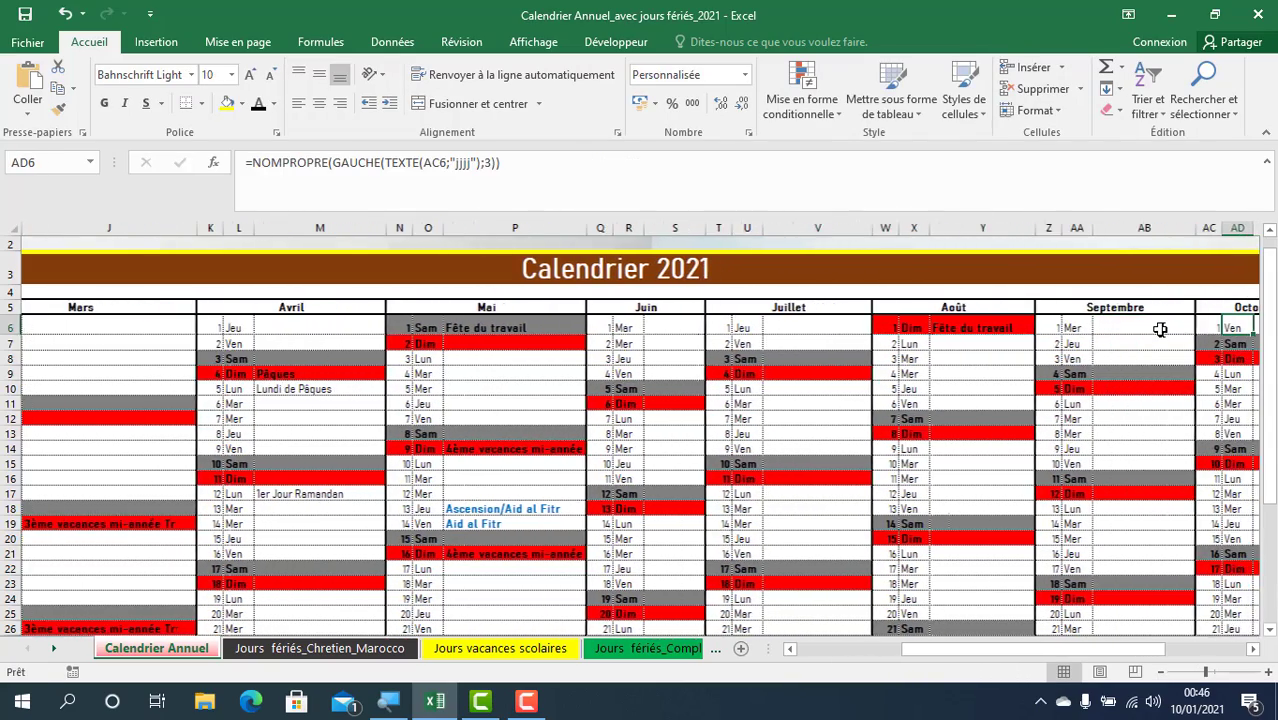
double_click(1115, 328)
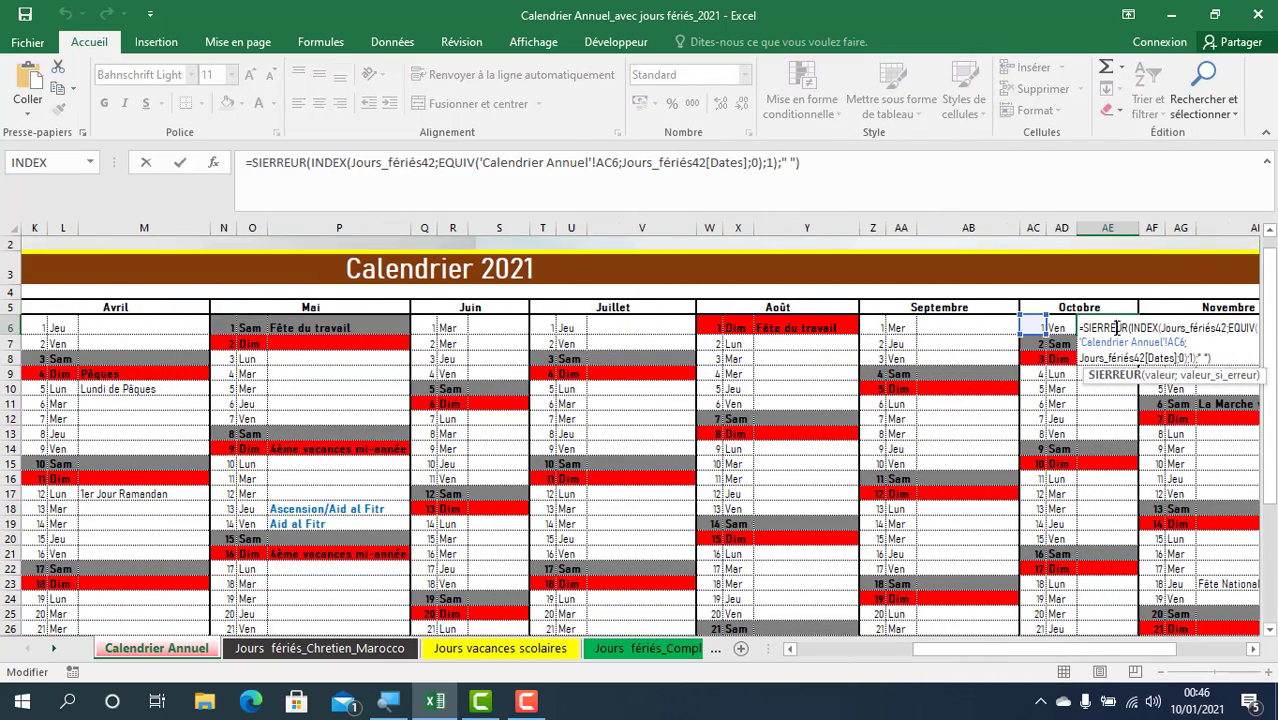
key("Tab")
key("Tab")
key("Tab")
key("Tab")
key("Tab")
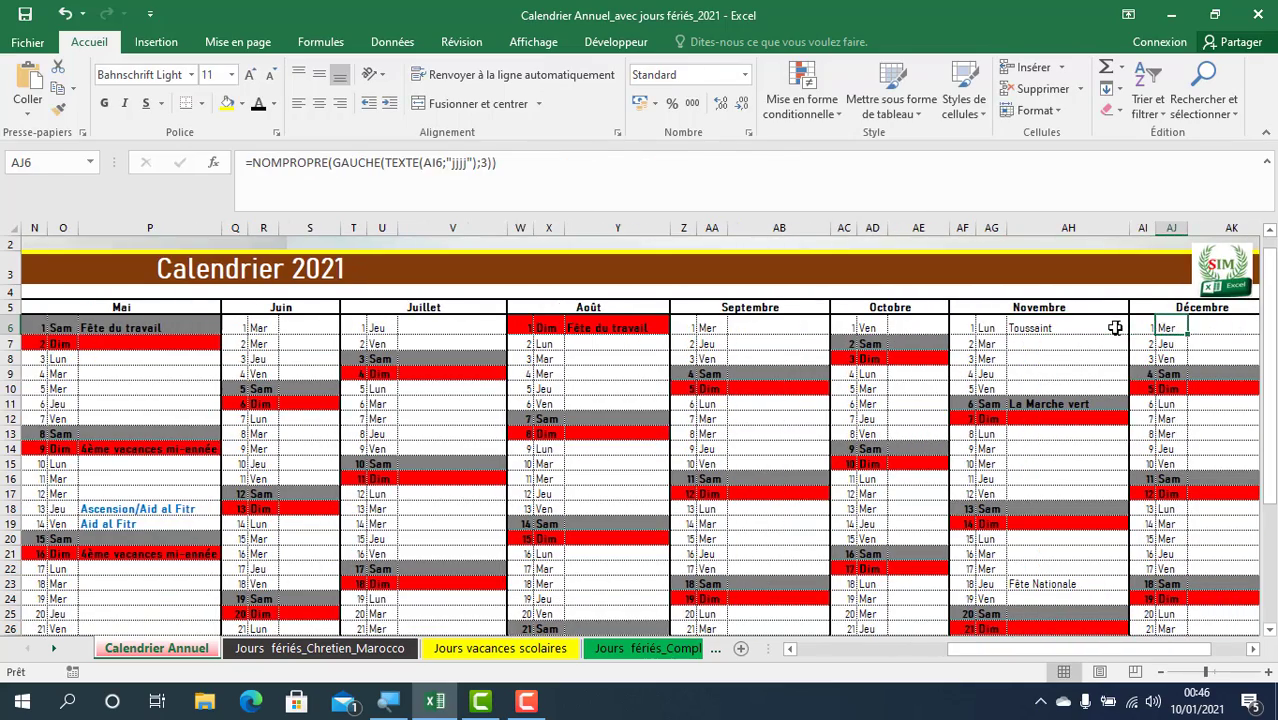
key("Tab")
- Set the calendar year in cell A1 to 2020 and look over the updated months
left_click_drag(1067, 652, 932, 654)
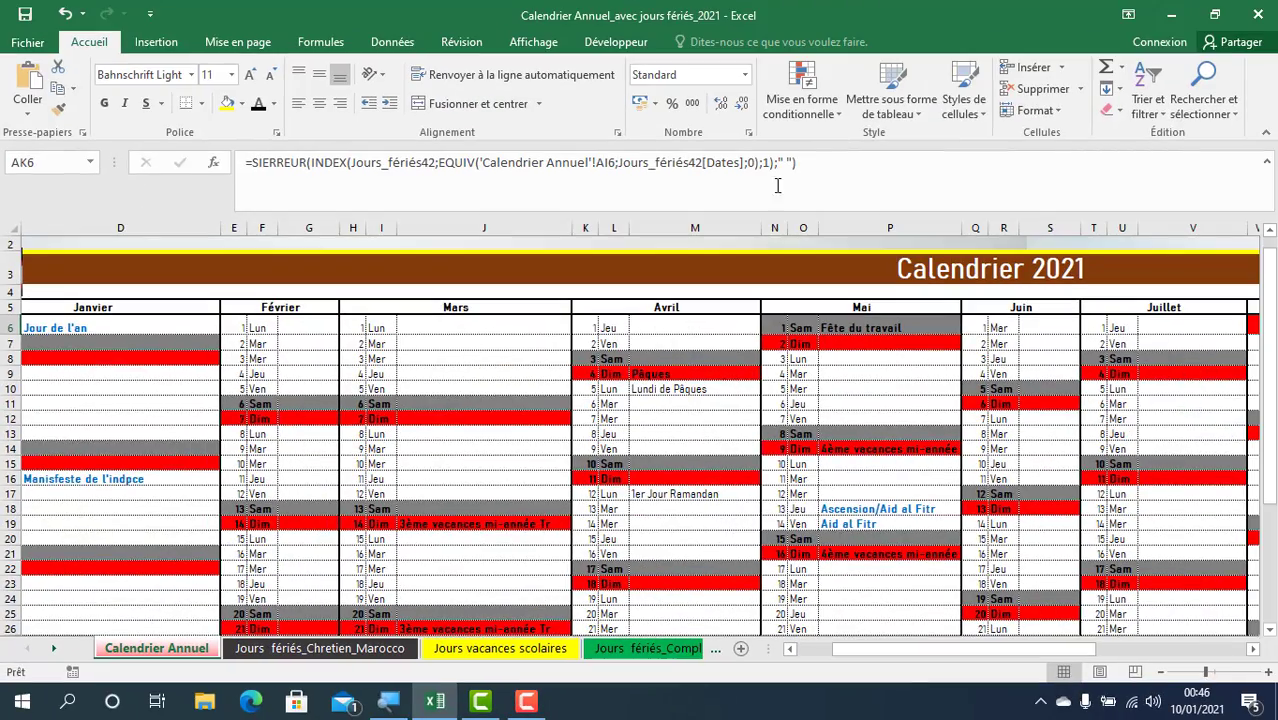
left_click_drag(901, 649, 866, 649)
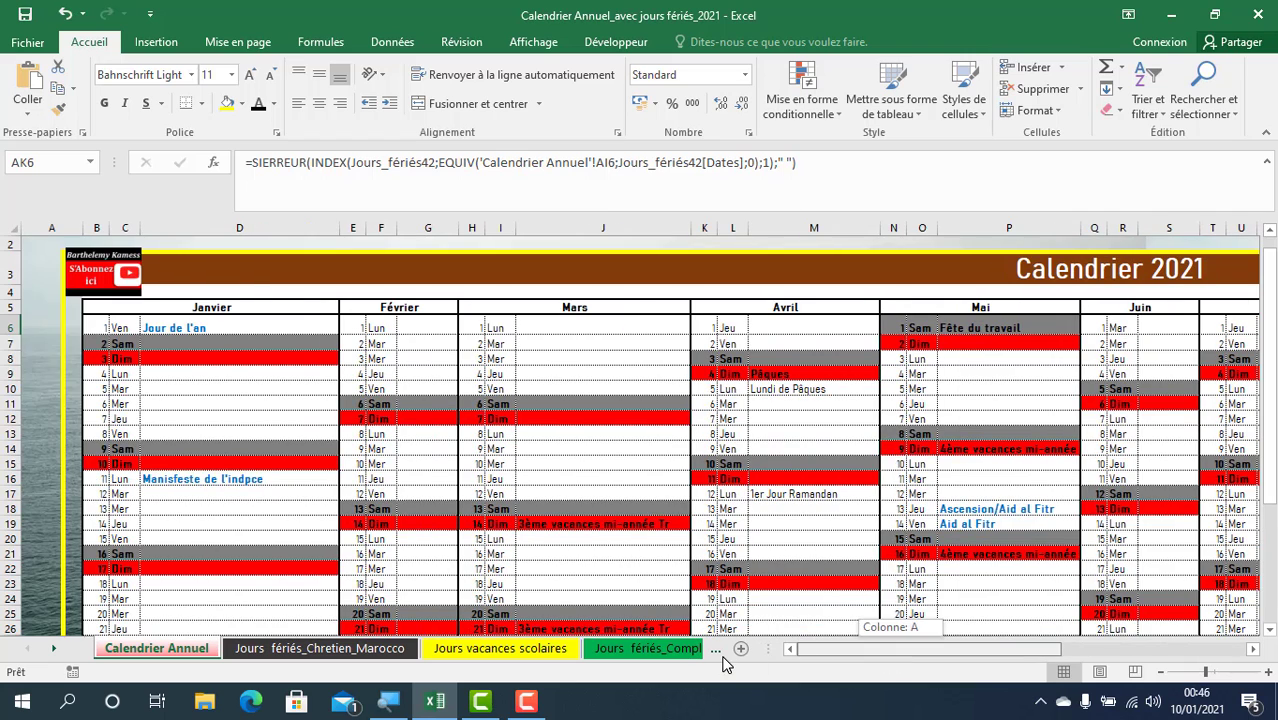
left_click(41, 243)
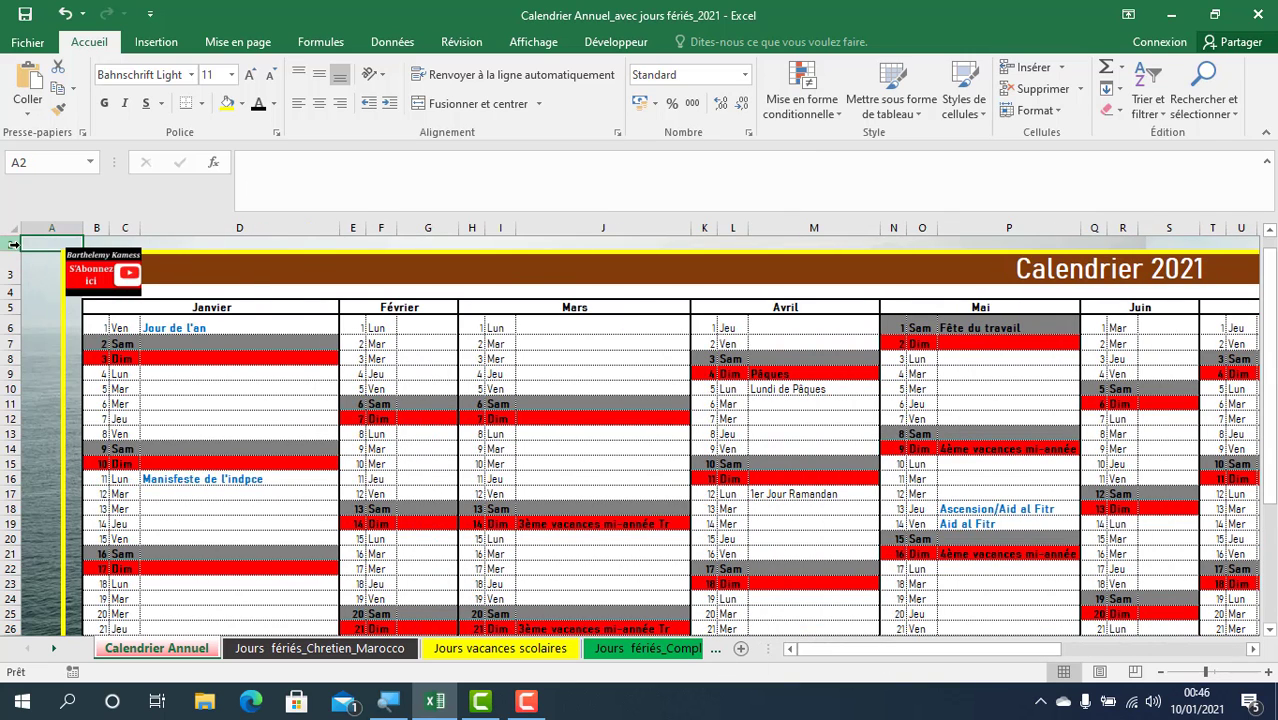
scroll(49, 240, "up", 1)
left_click(49, 242)
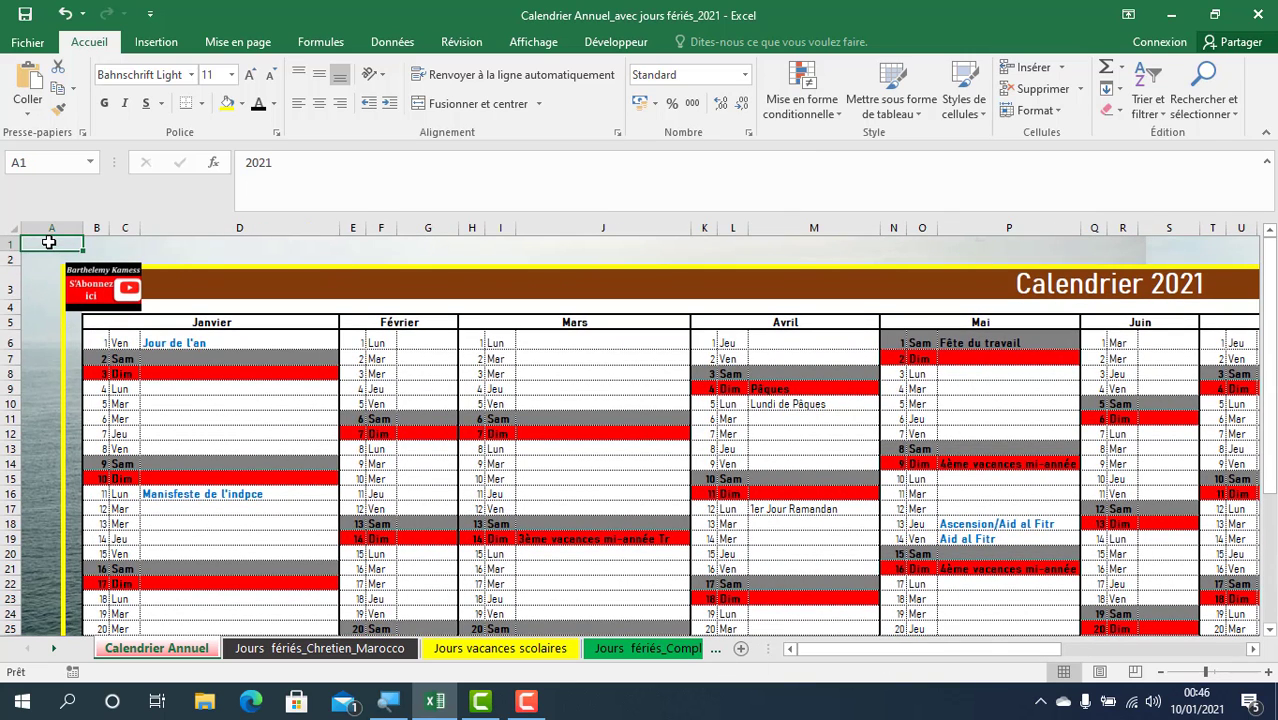
type("2020")
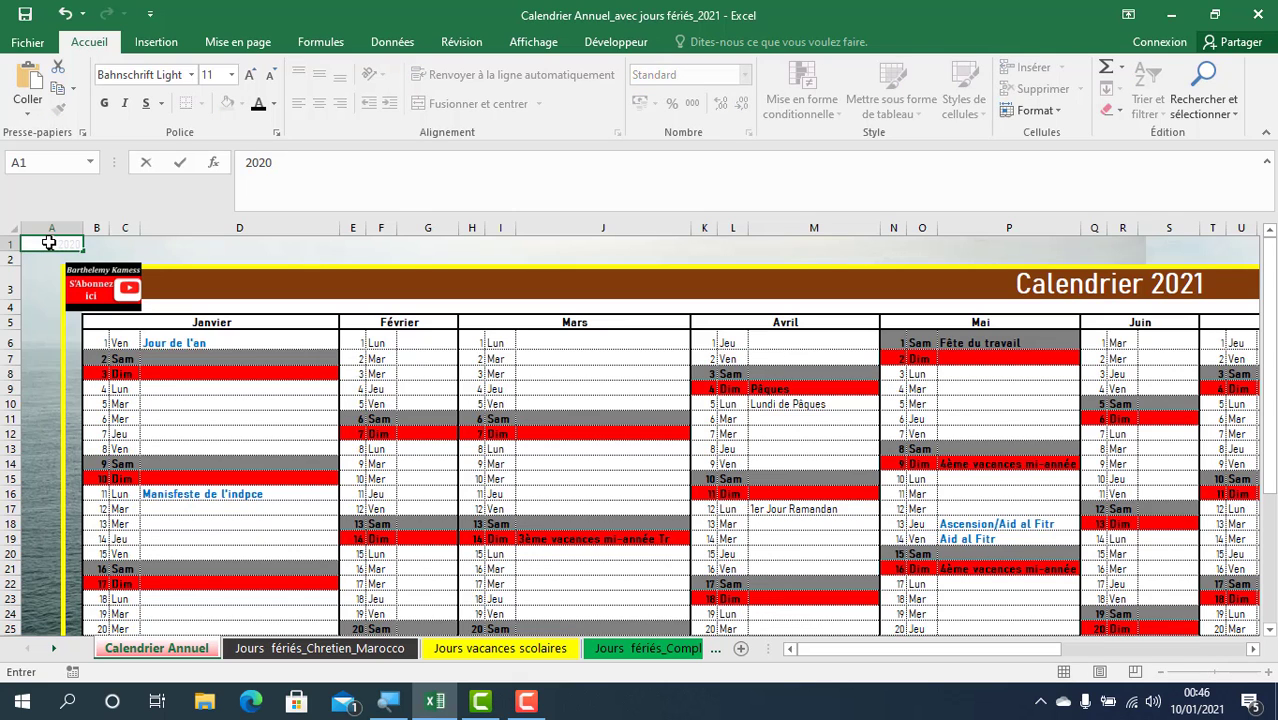
key("Return")
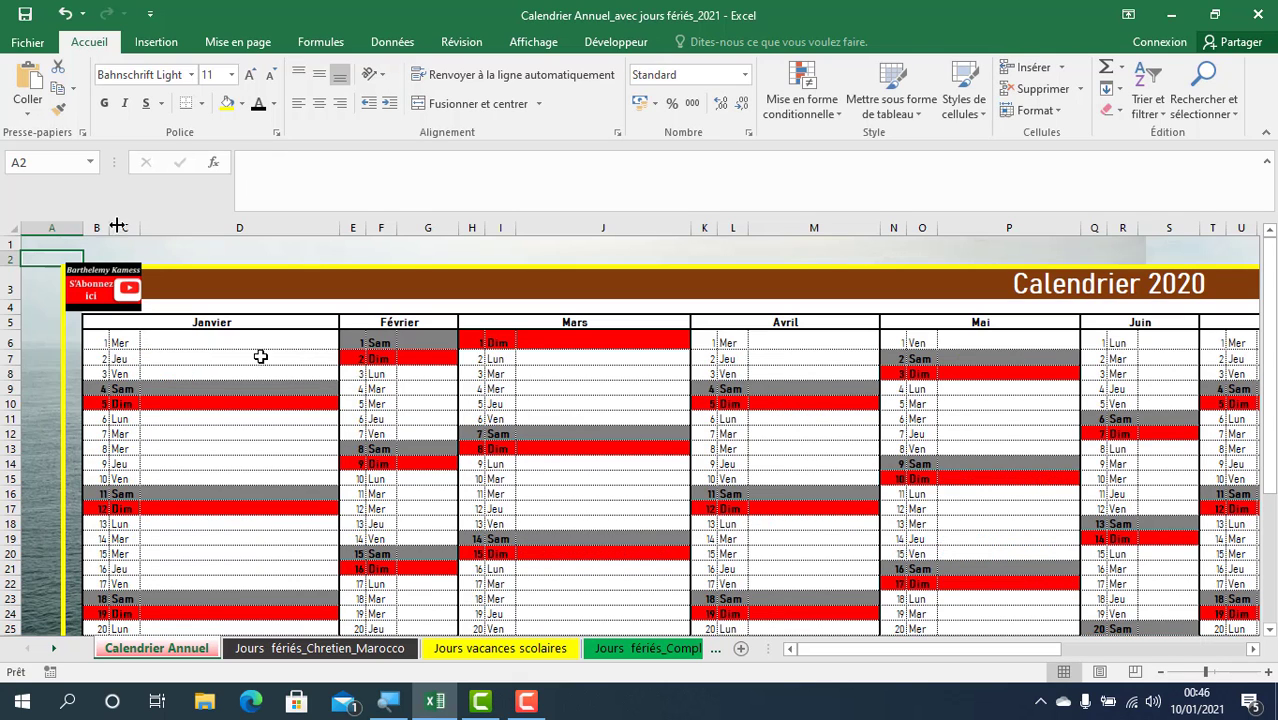
scroll(414, 537, "down", 3)
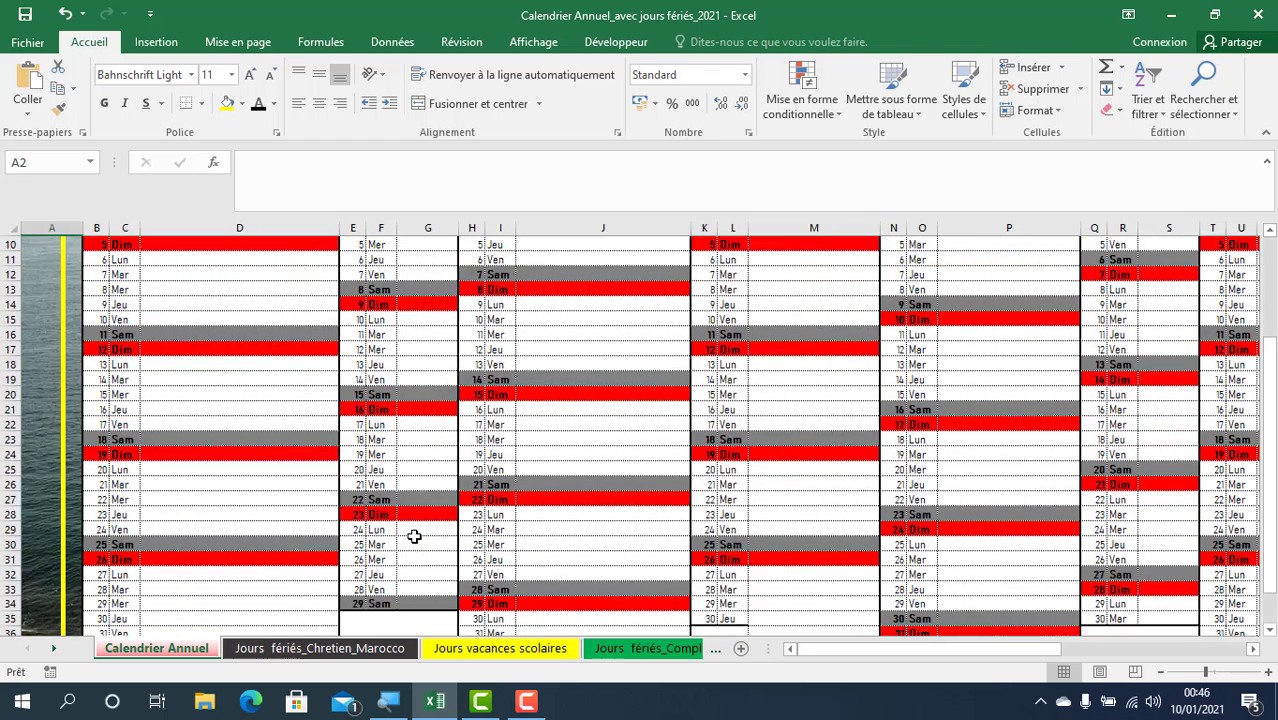
- Set the current year in C5 of the Jours fériés_Complet sheet to 2020 and review the holidays on the Calendrier Annuel sheet
scroll(414, 537, "up", 3)
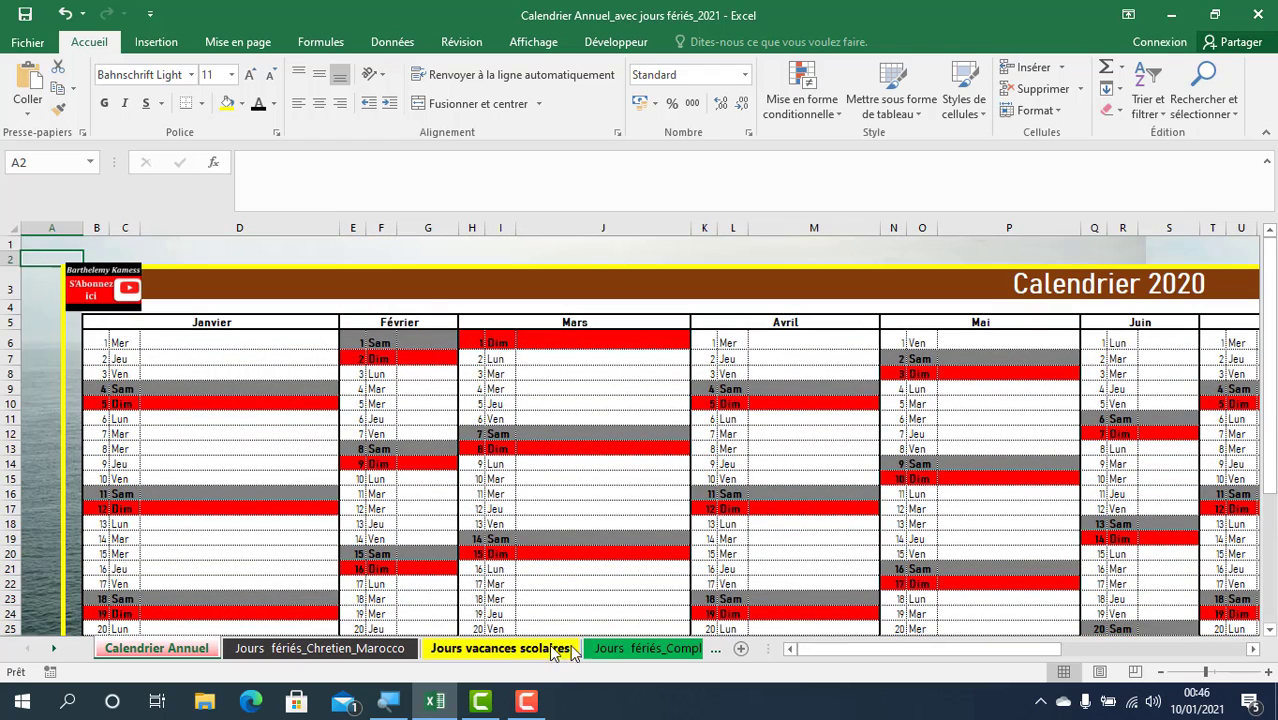
left_click(640, 648)
left_click(360, 271)
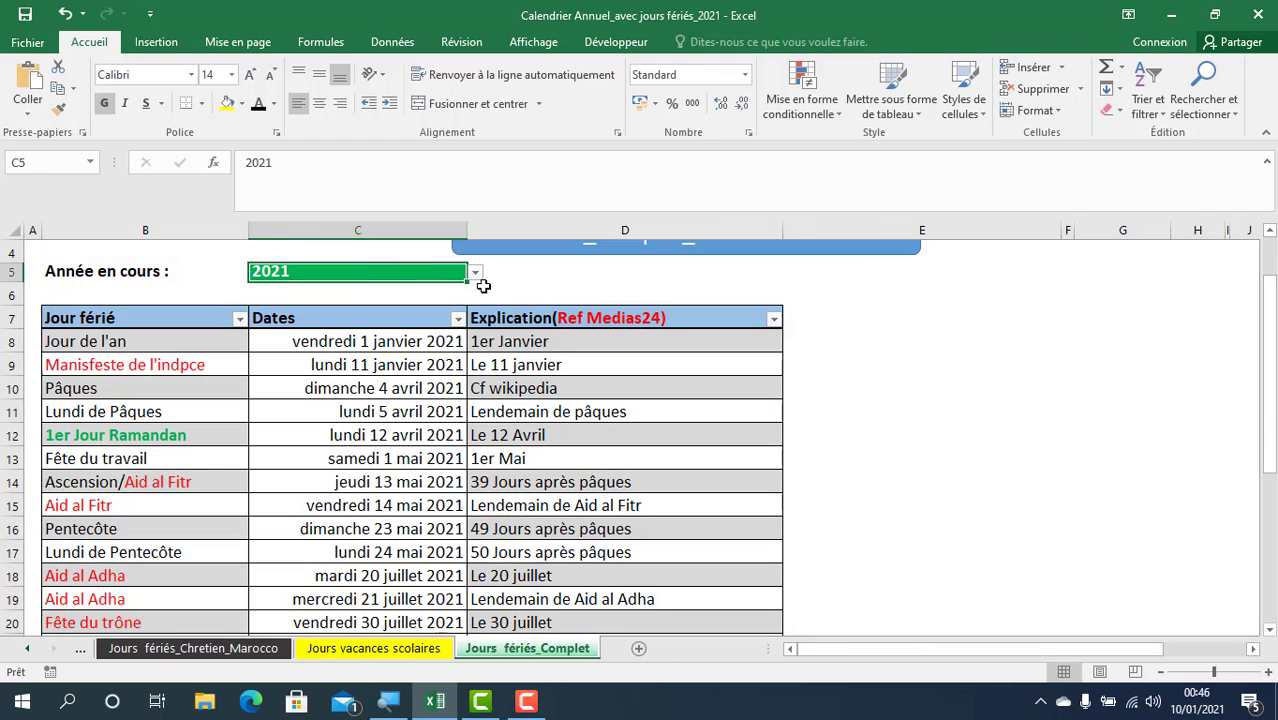
left_click(476, 273)
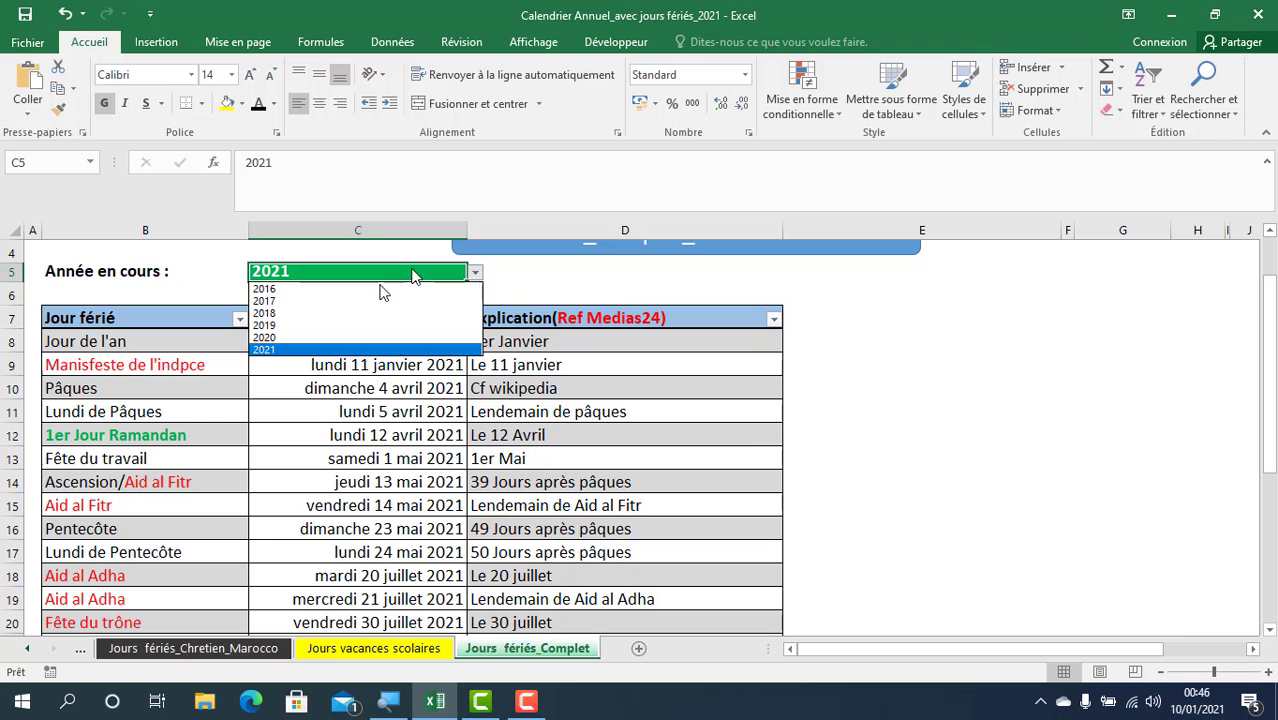
left_click(346, 340)
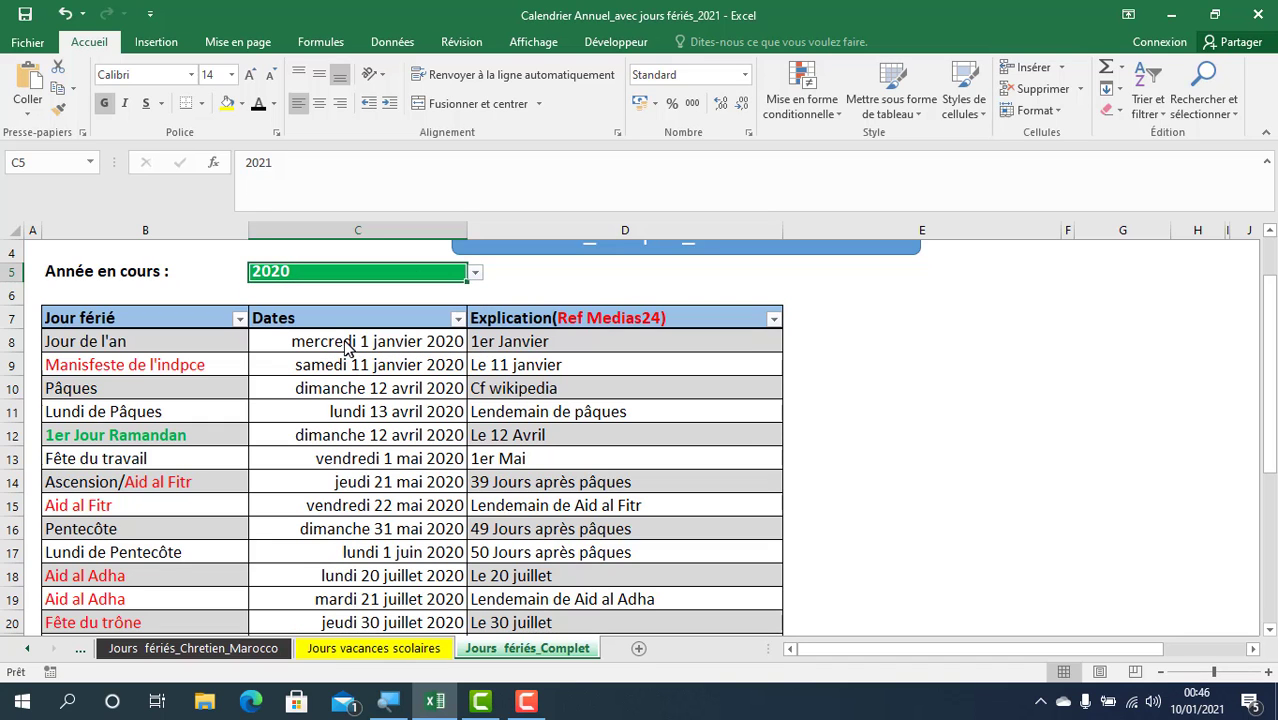
left_click(85, 650)
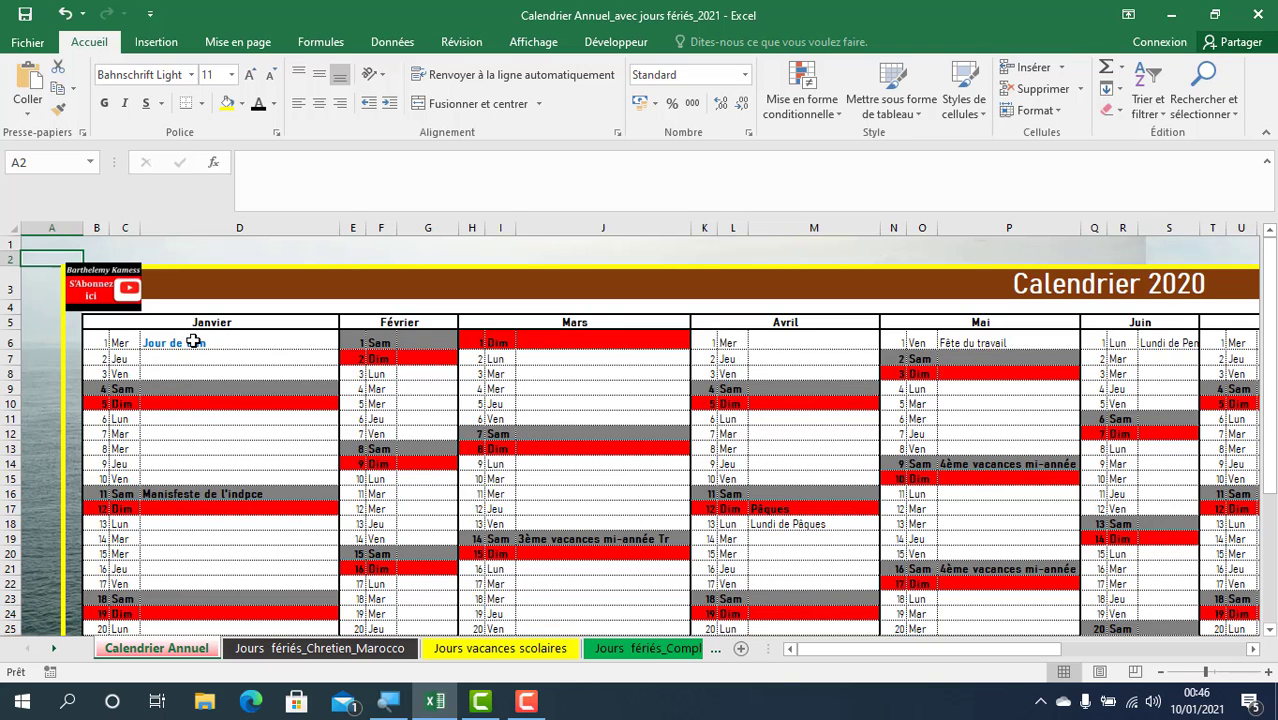
scroll(225, 566, "down", 3)
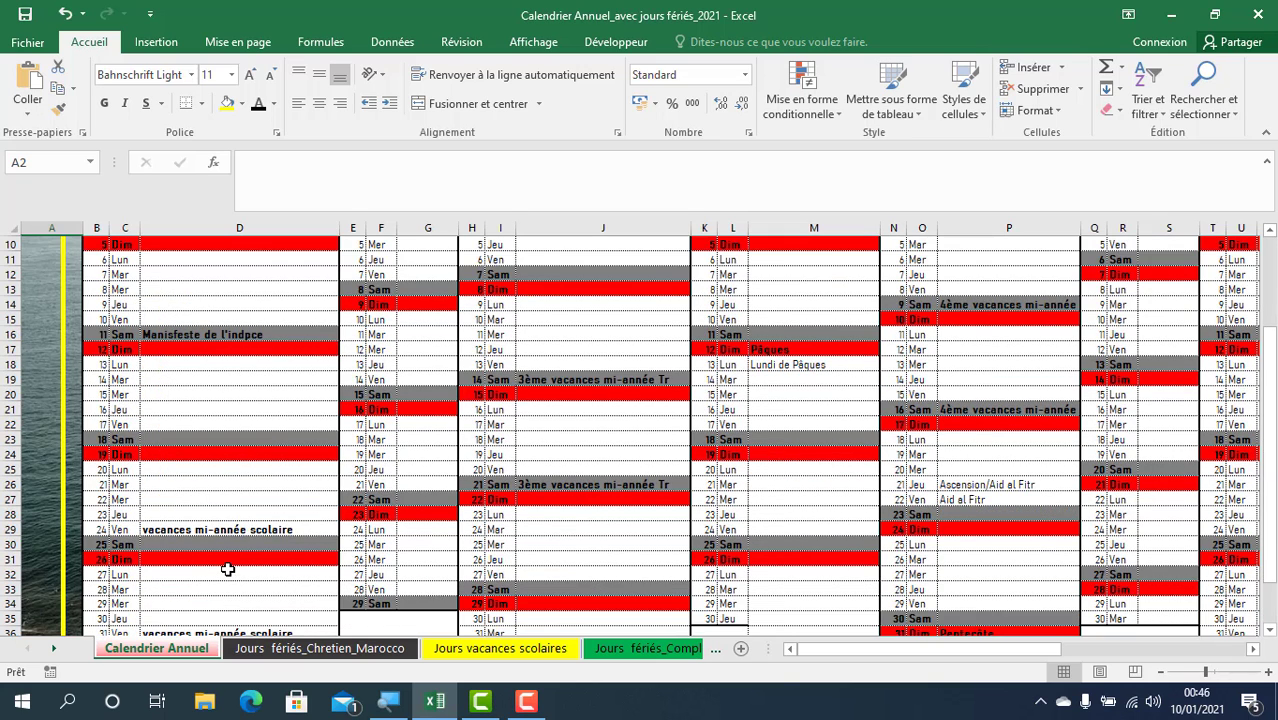
scroll(228, 568, "up", 3)
- Set the year to 2019 in cell A1 of the calendar and in C5 of the Jours fériés_Complet sheet
left_click(61, 242)
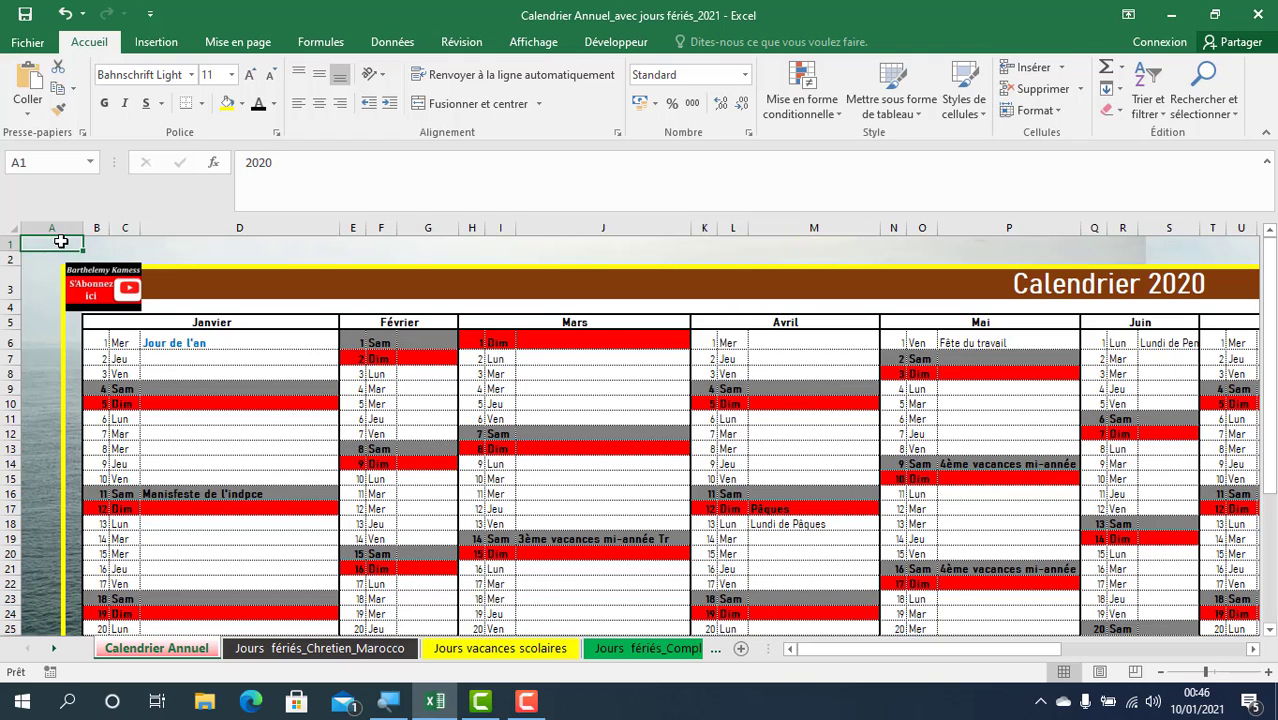
type("20")
key("Return")
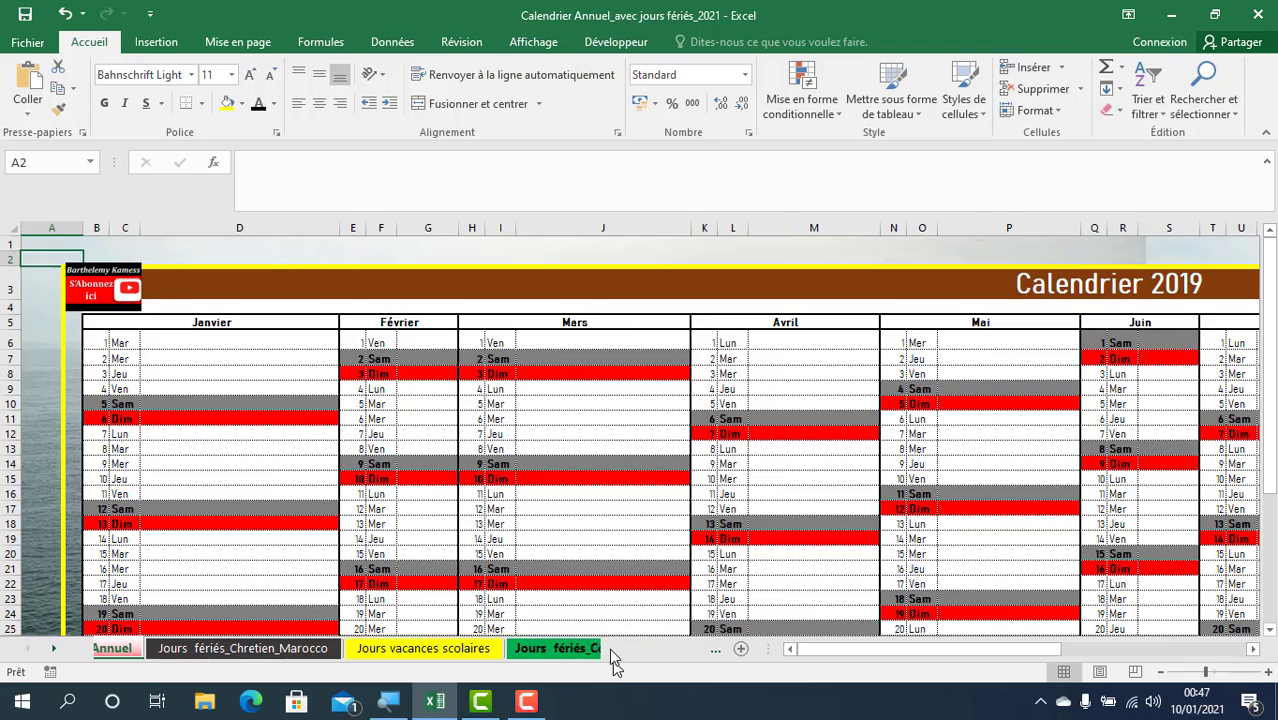
left_click(609, 648)
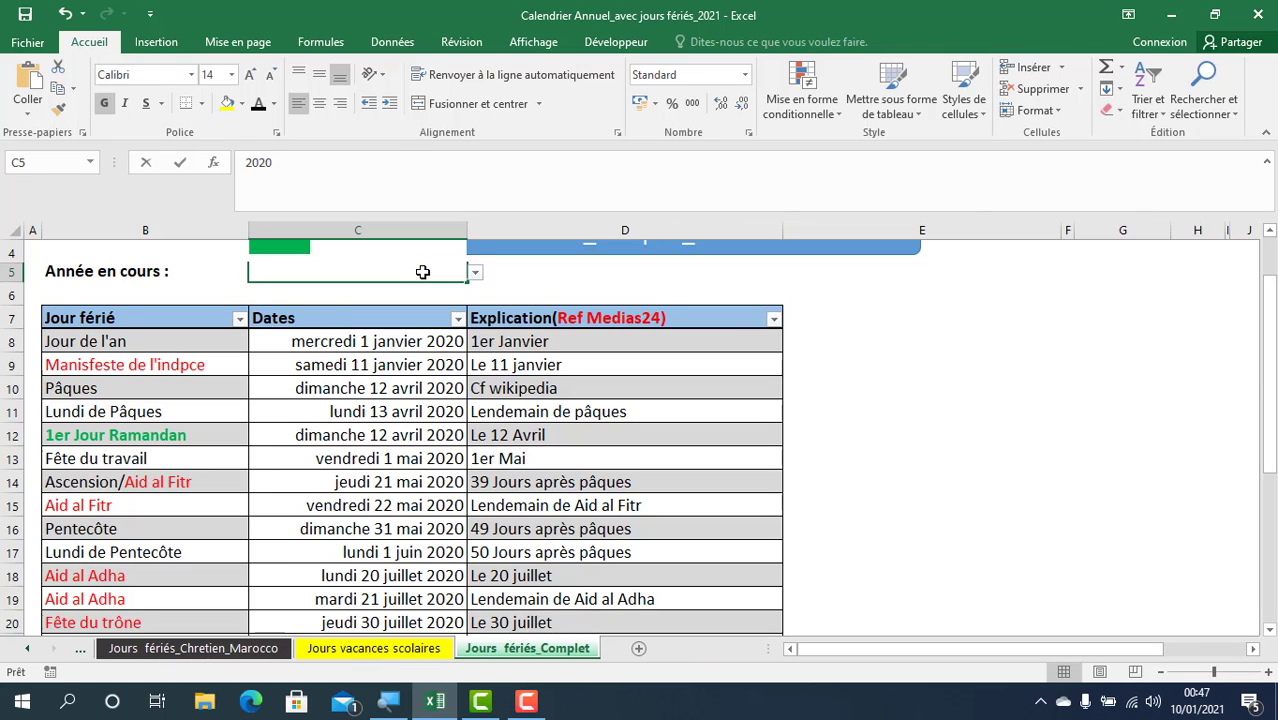
type("2019")
key("Return")
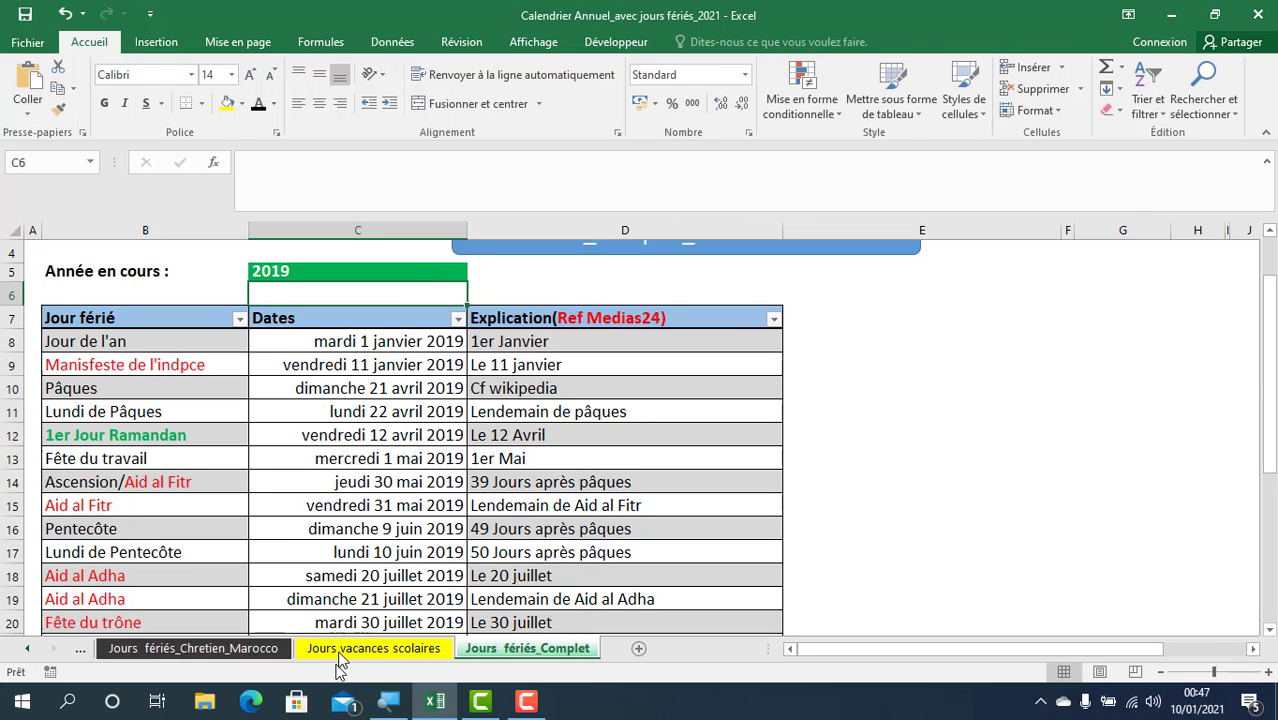
- Look over the holiday and school vacation entries across the months of the Calendrier Annuel sheet
left_click(80, 648)
left_click(155, 648)
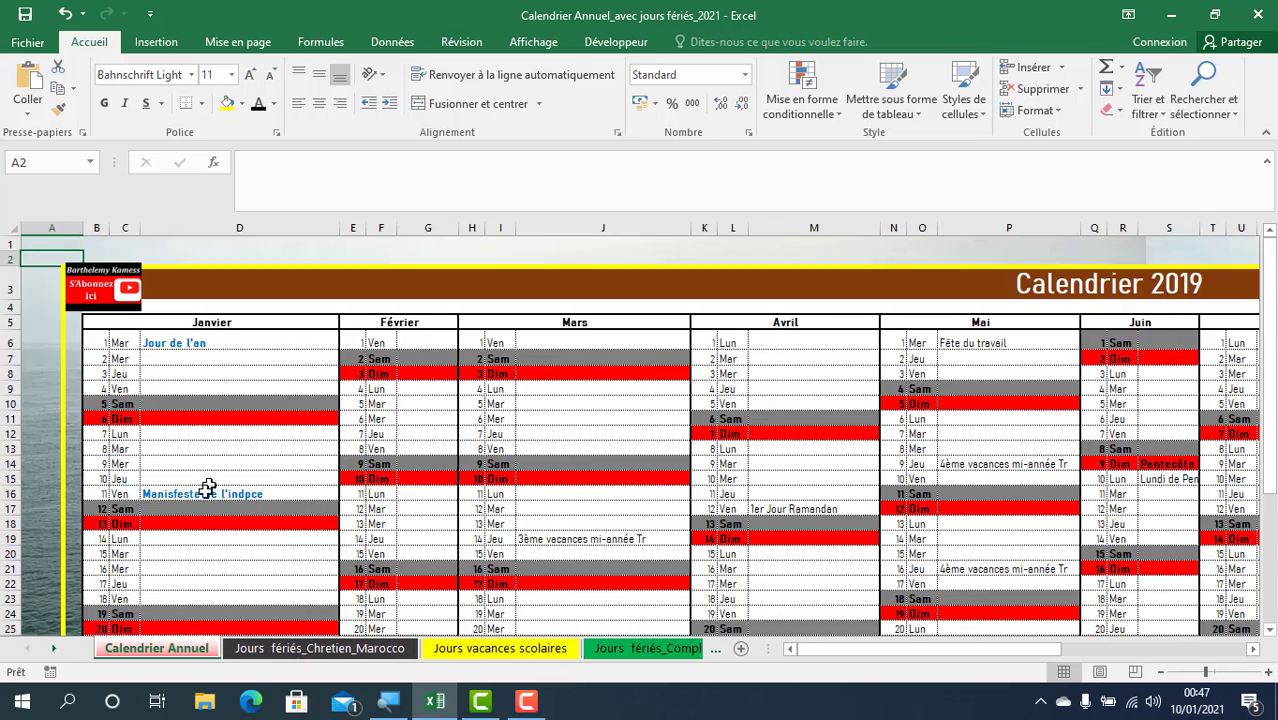
scroll(216, 571, "down", 7)
scroll(216, 571, "up", 7)
left_click_drag(925, 650, 868, 648)
- Set the current year in C5 of the Jours fériés_Complet sheet to 2021
left_click(603, 653)
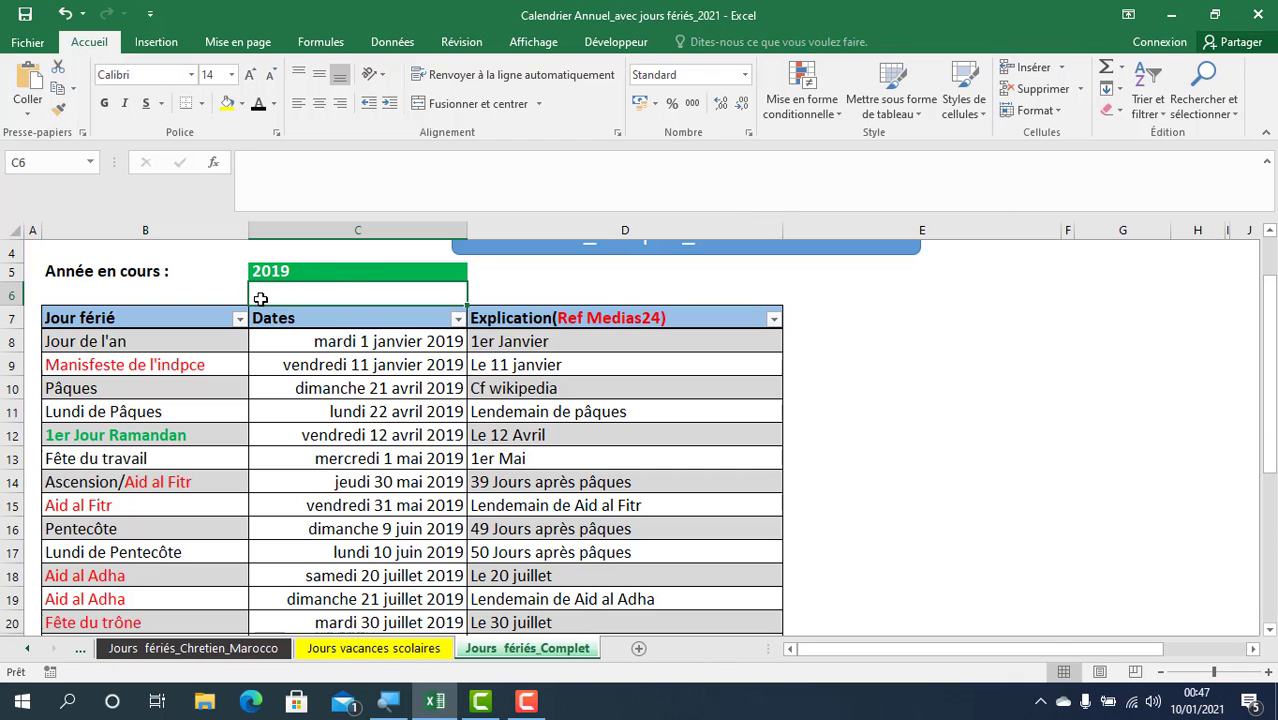
left_click(353, 268)
type("2021")
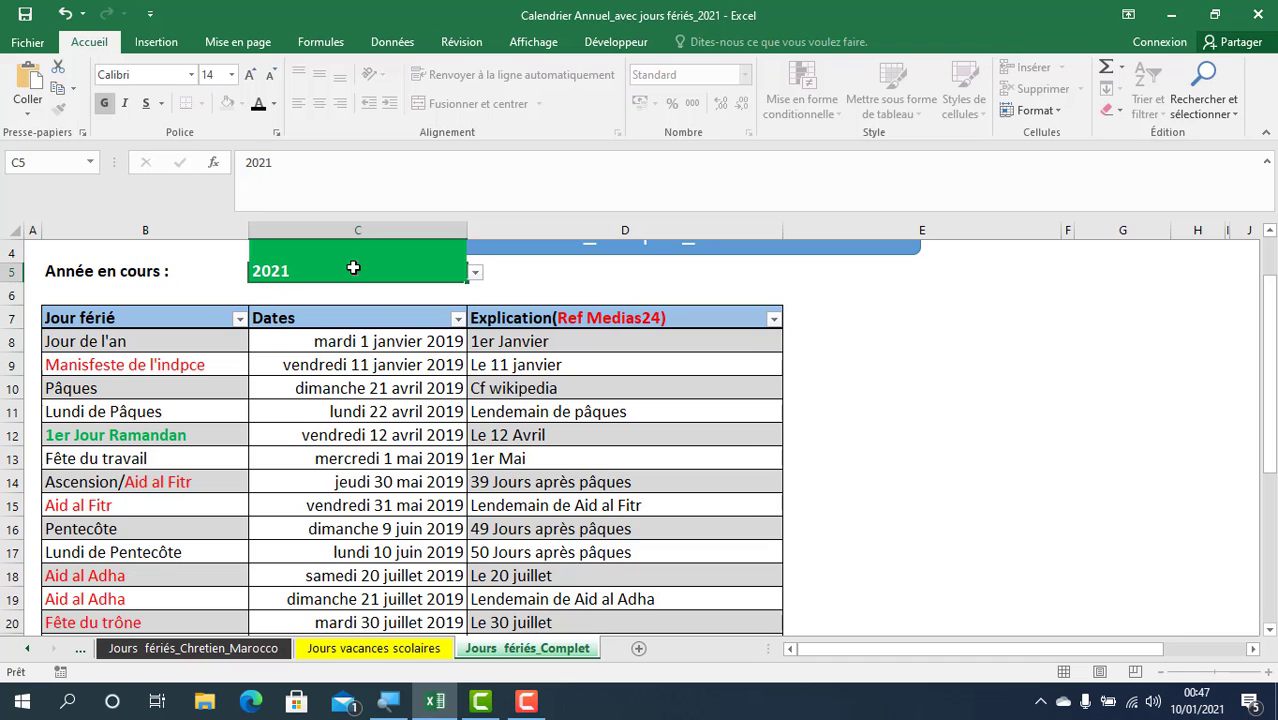
key("Return")
- Set the calendar year in cell A1 of the Calendrier Annuel sheet to 2021
left_click(80, 648)
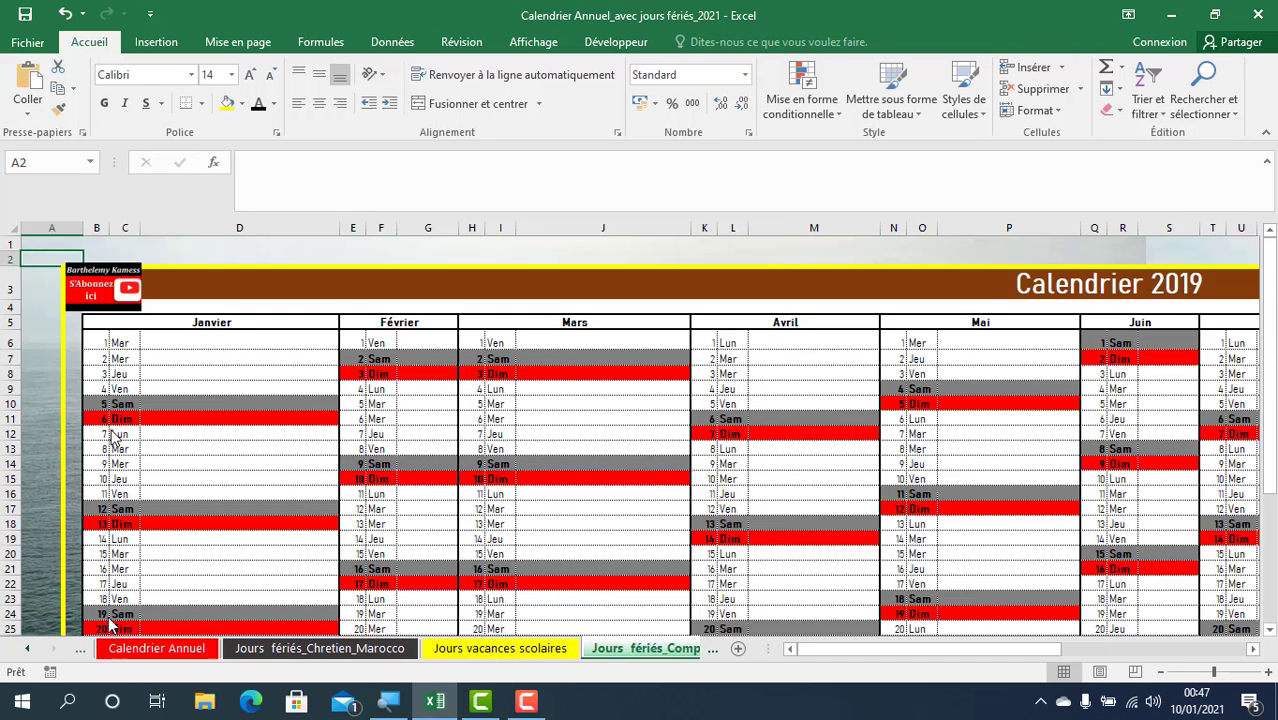
left_click(60, 244)
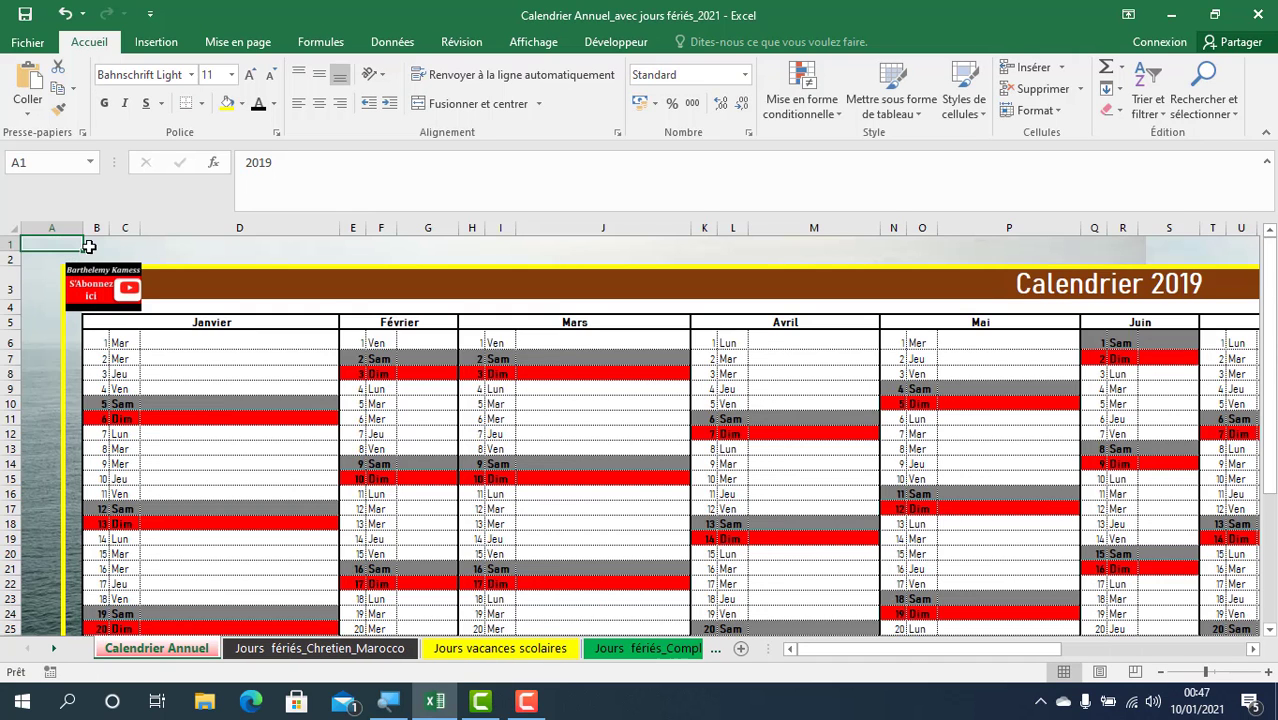
type("20")
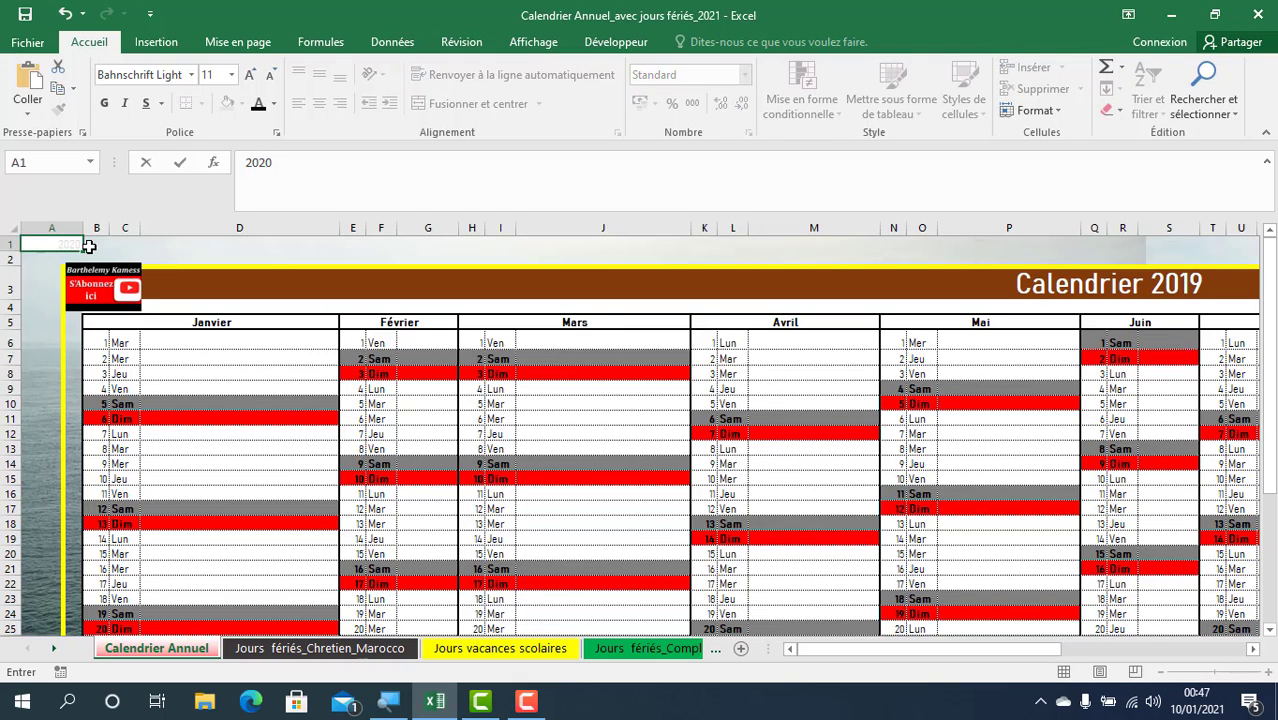
type("21")
key("Return")
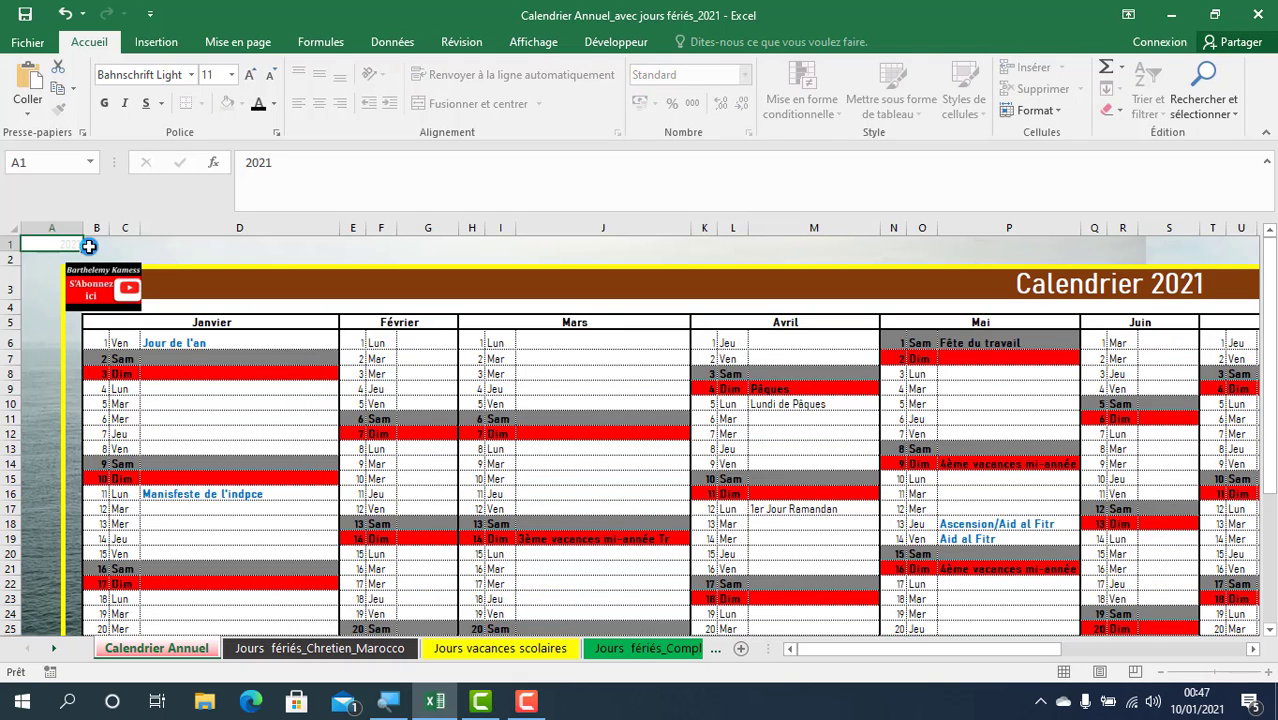
- Review the months of the 2021 calendar and check the holiday formula in D6 for 1 January
scroll(468, 530, "down", 6)
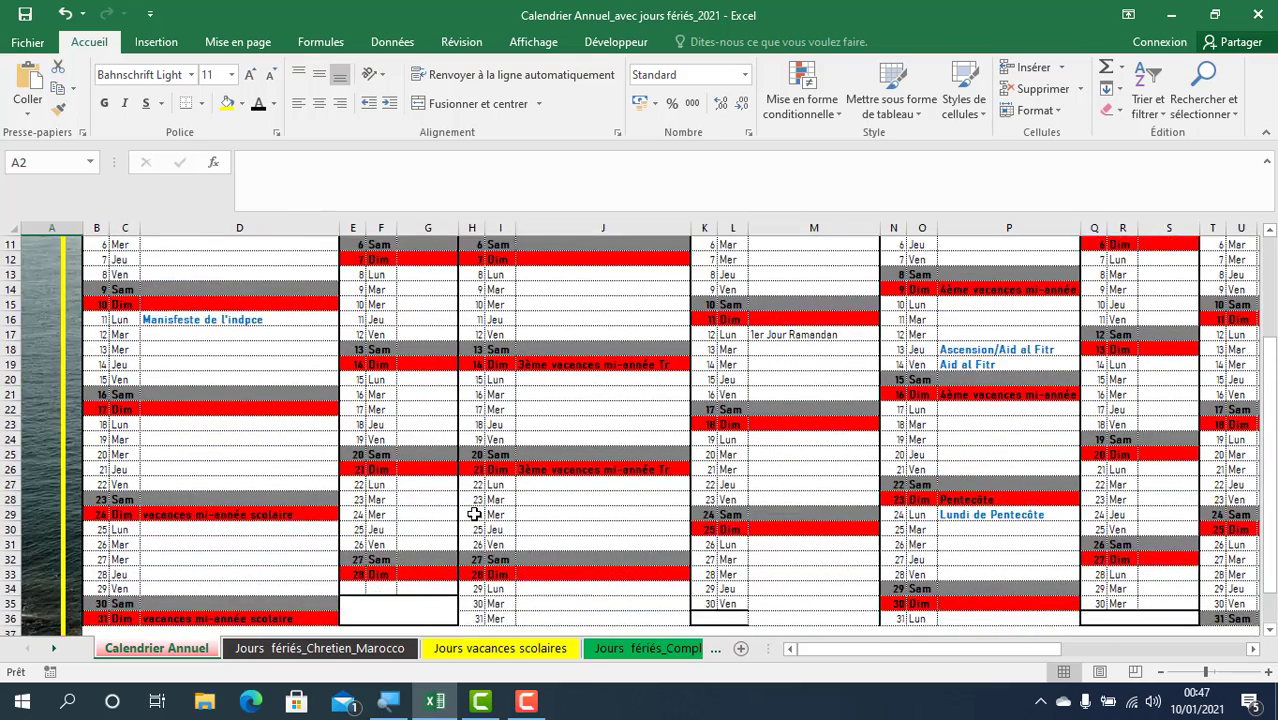
scroll(474, 513, "up", 6)
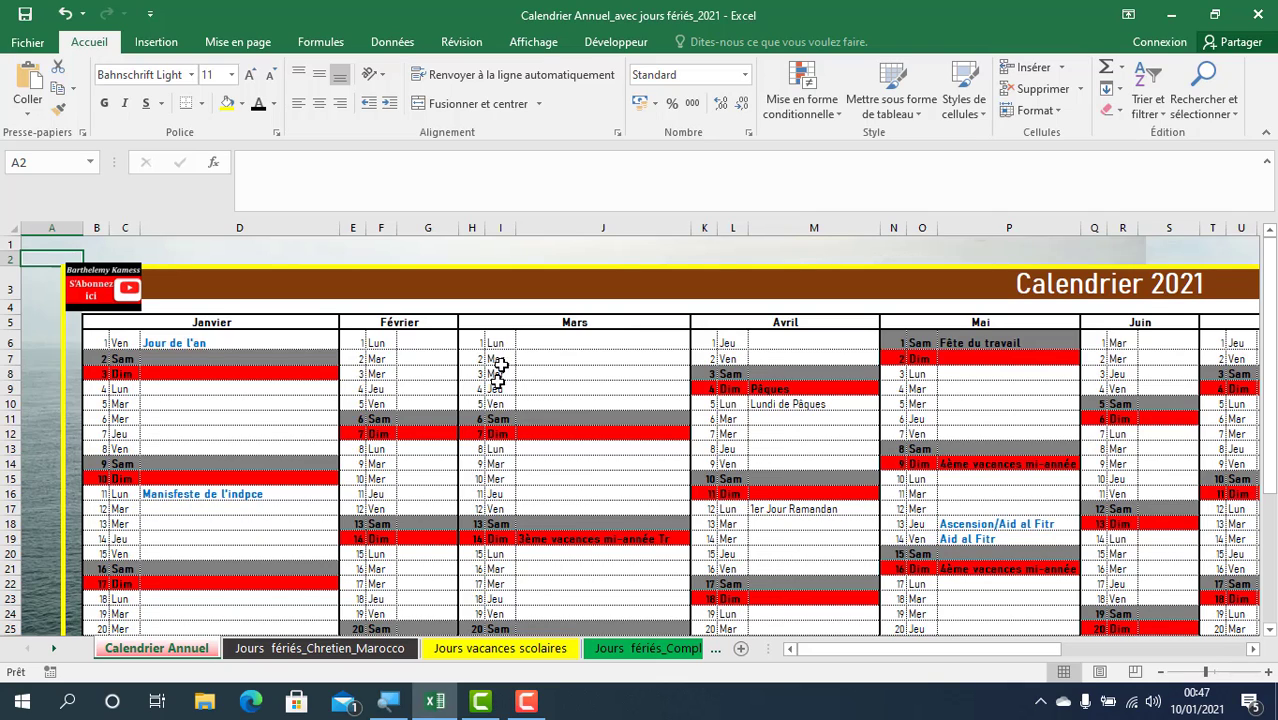
left_click(229, 342)
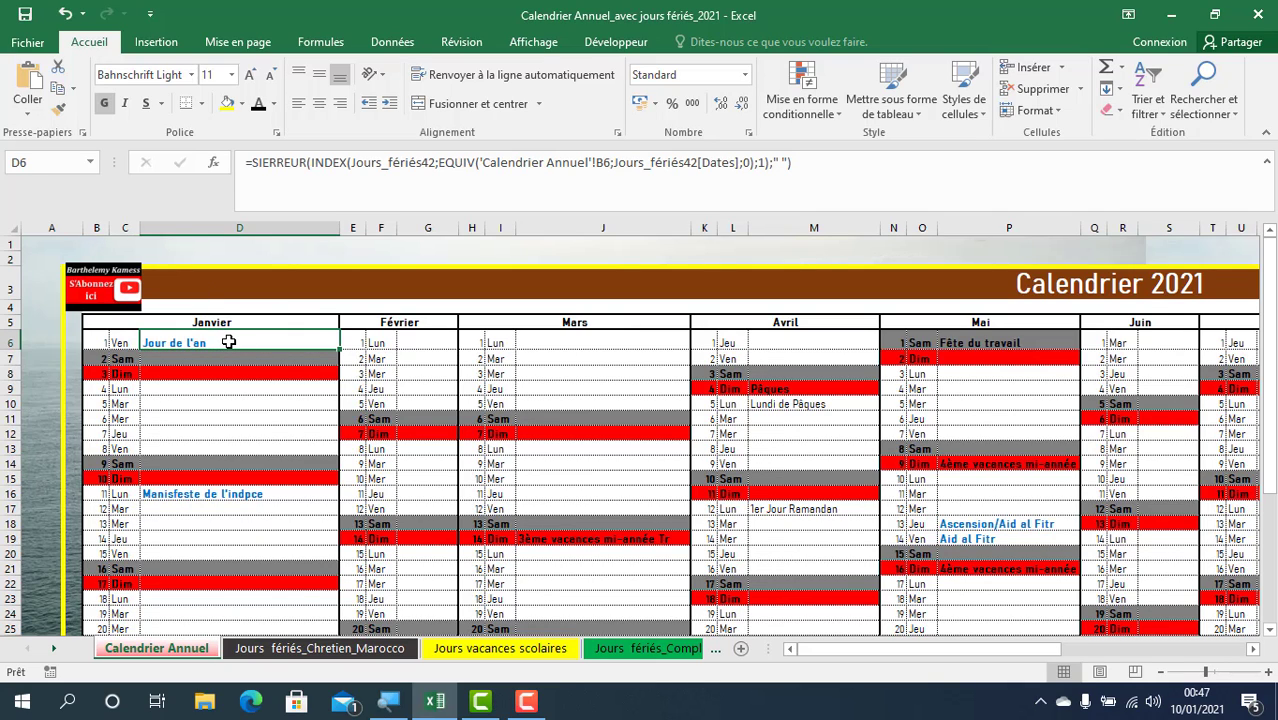